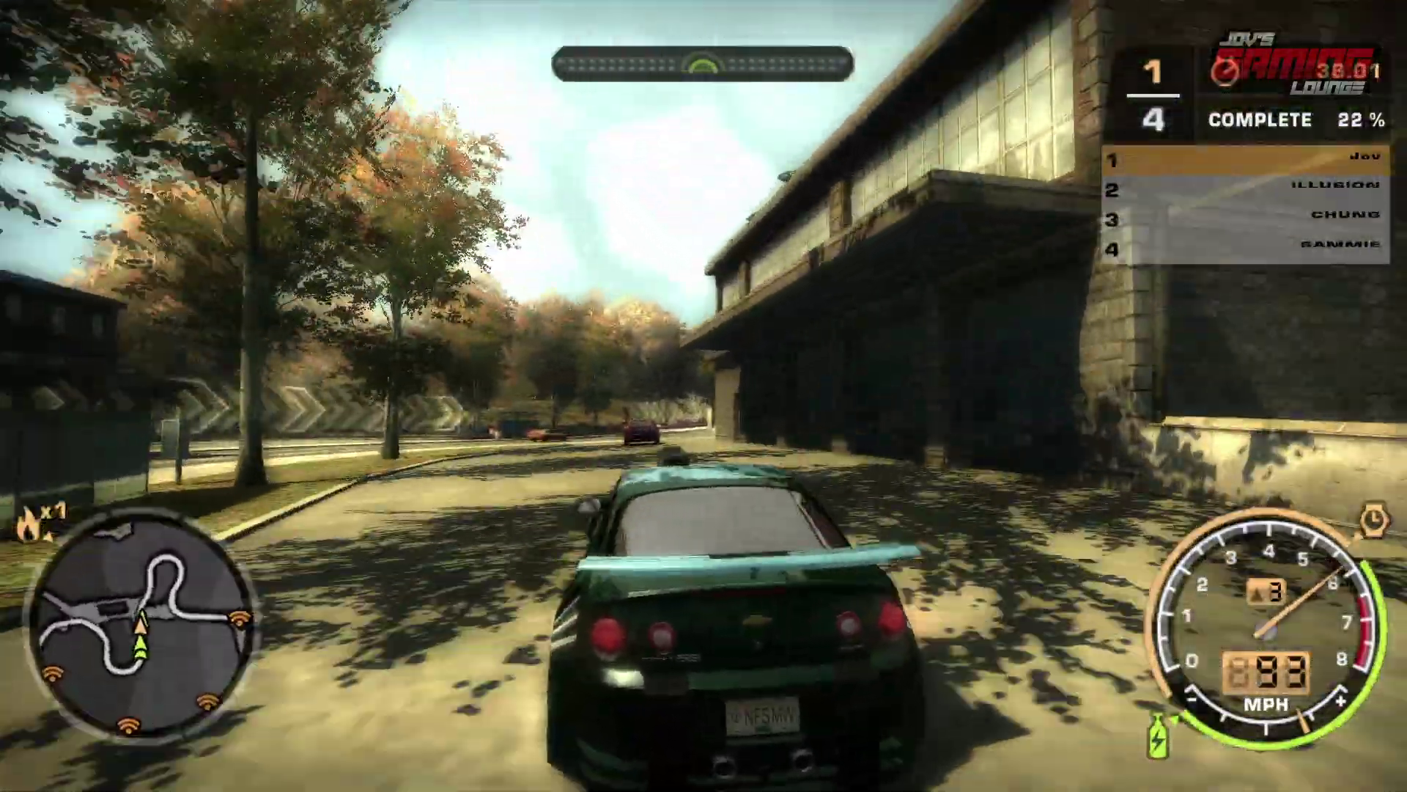
# - Install the Flatseal Flatpak from Flathub, accepting the additional org.gnome.Platform packages
pyautogui.click(492, 195)
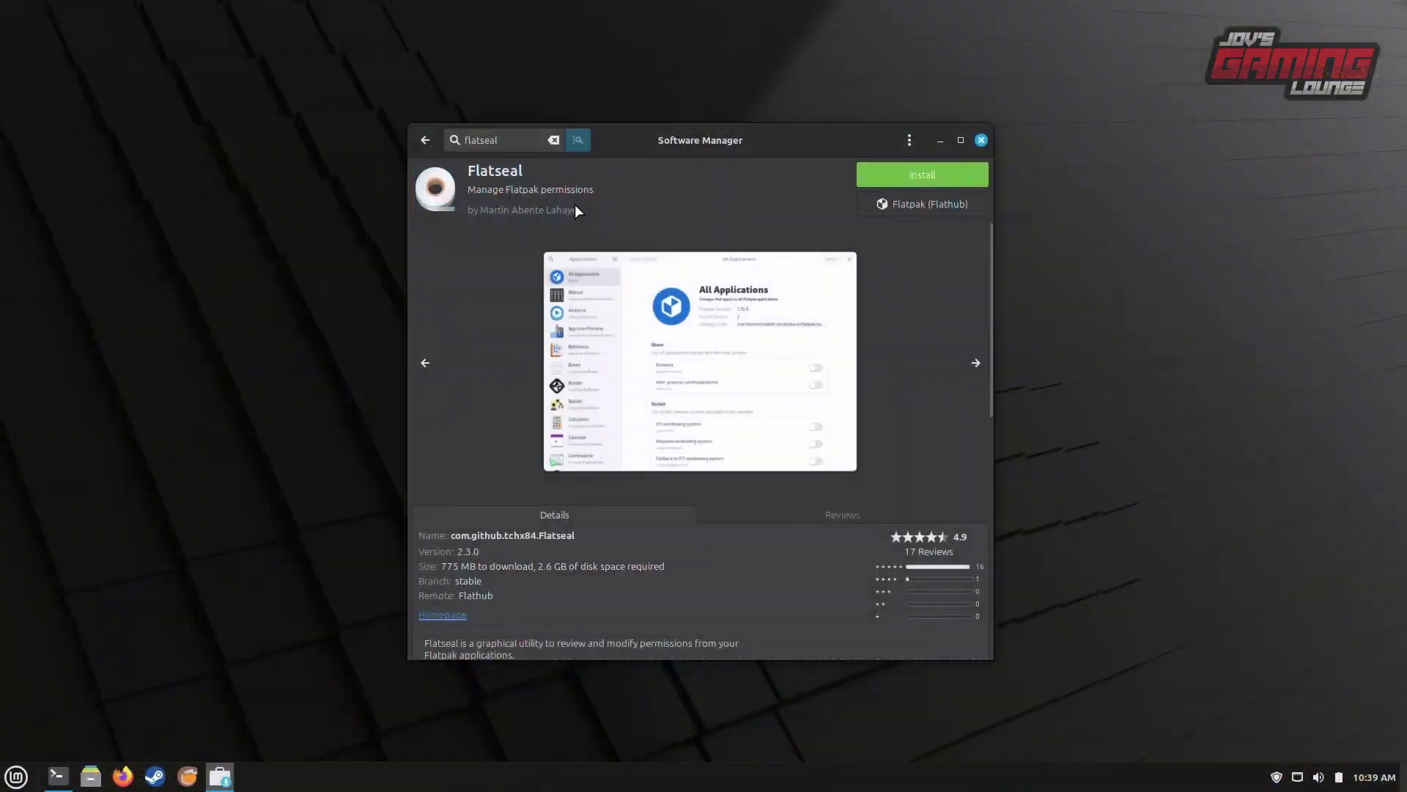
pyautogui.click(900, 177)
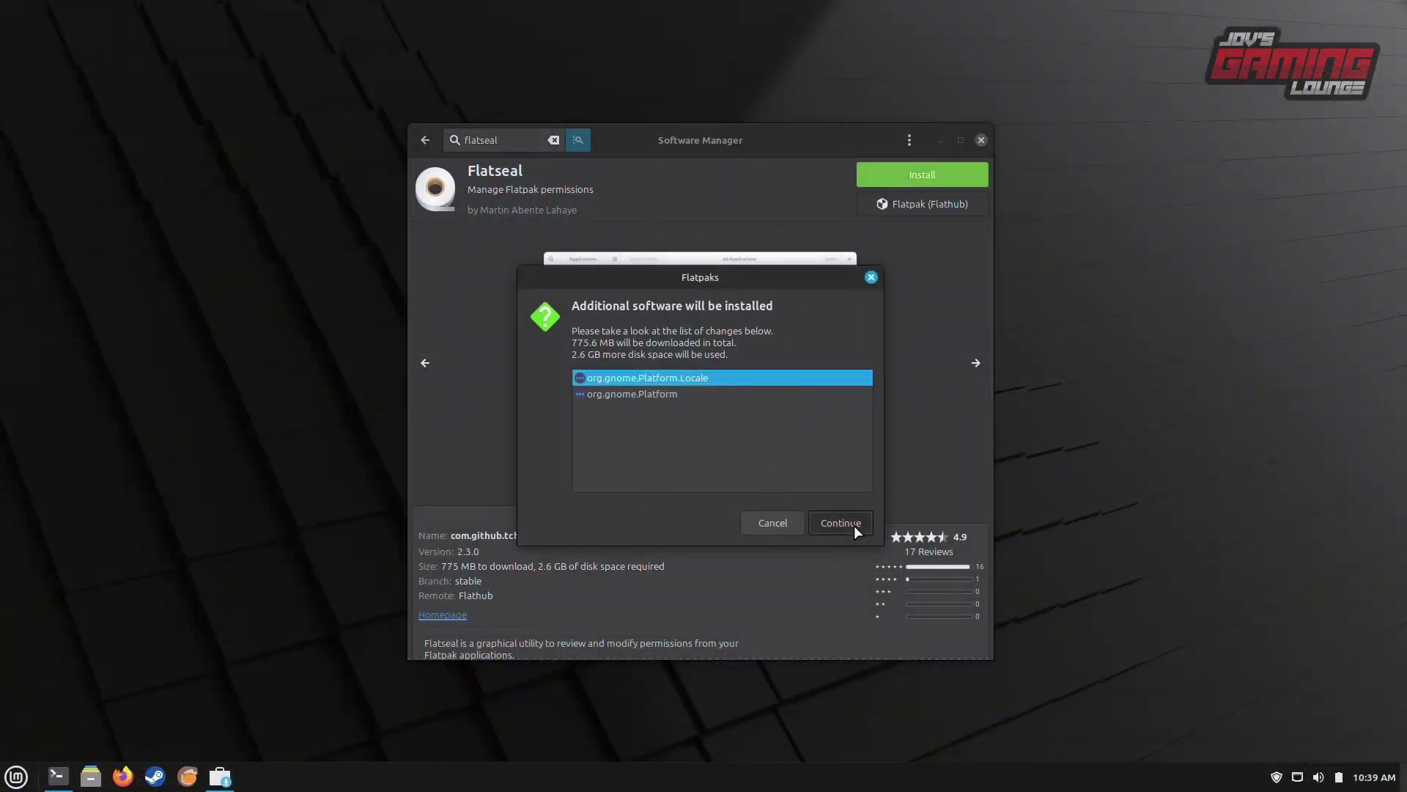
pyautogui.click(841, 522)
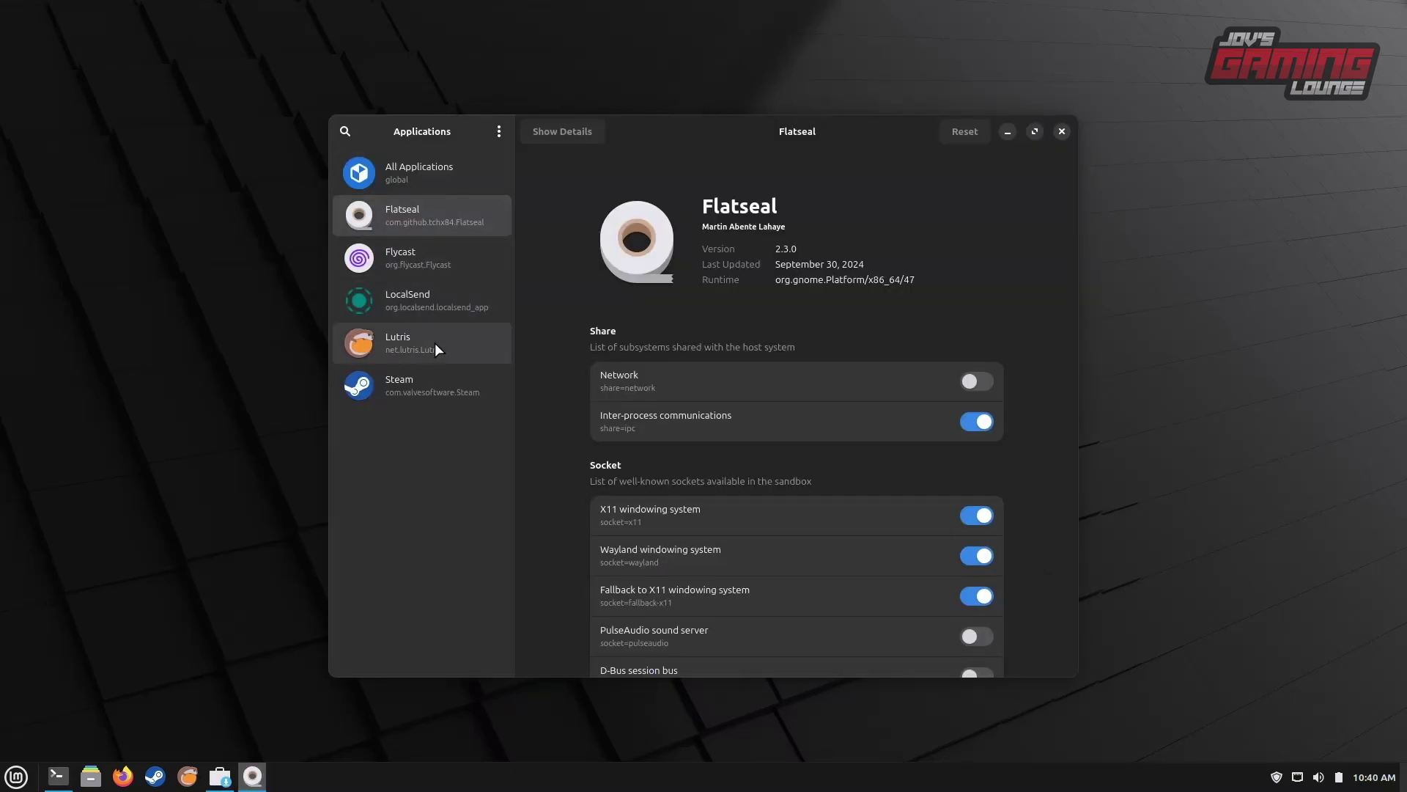
# - In Flatseal, grant Lutris the All system files (filesystem=host) permission
pyautogui.click(434, 343)
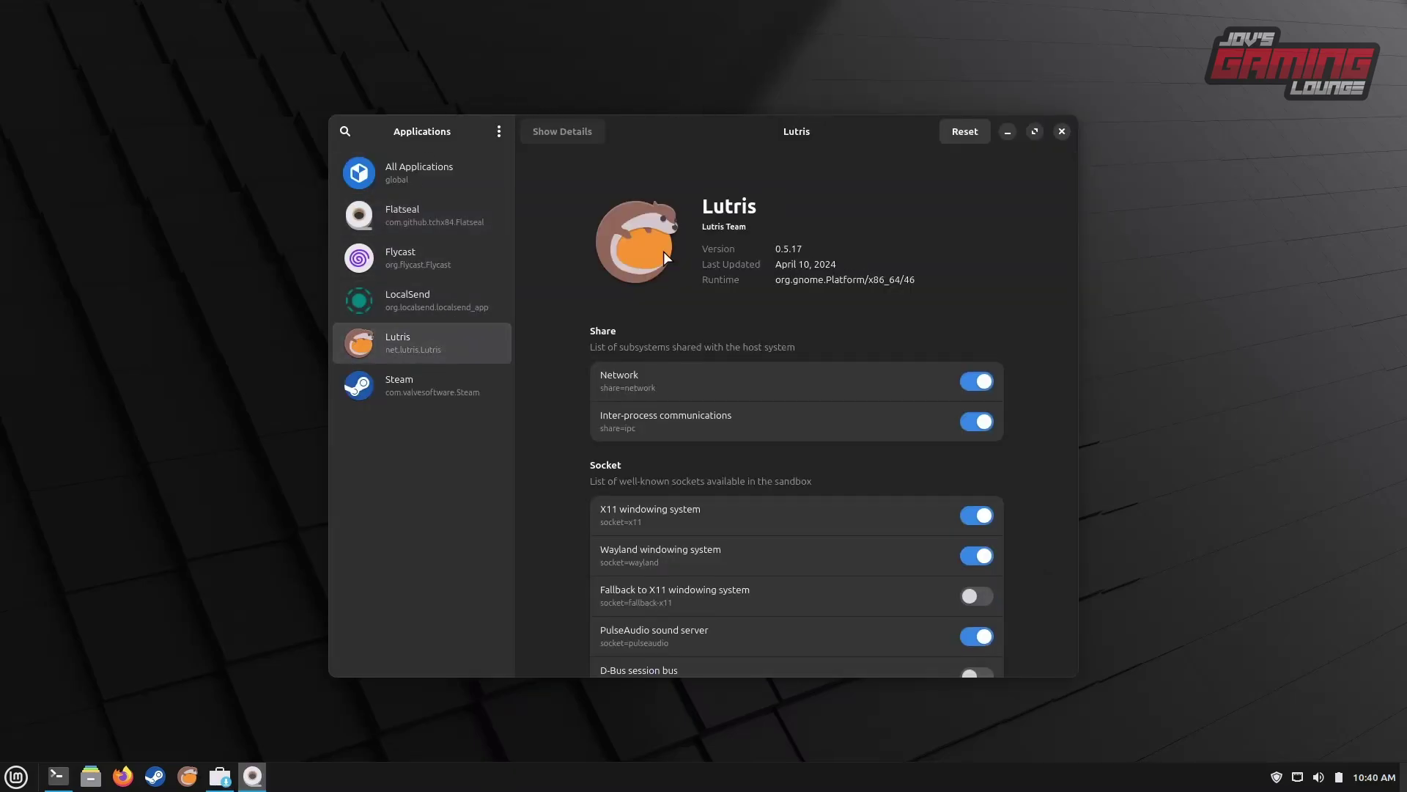
pyautogui.scroll(-15, 955, 319)
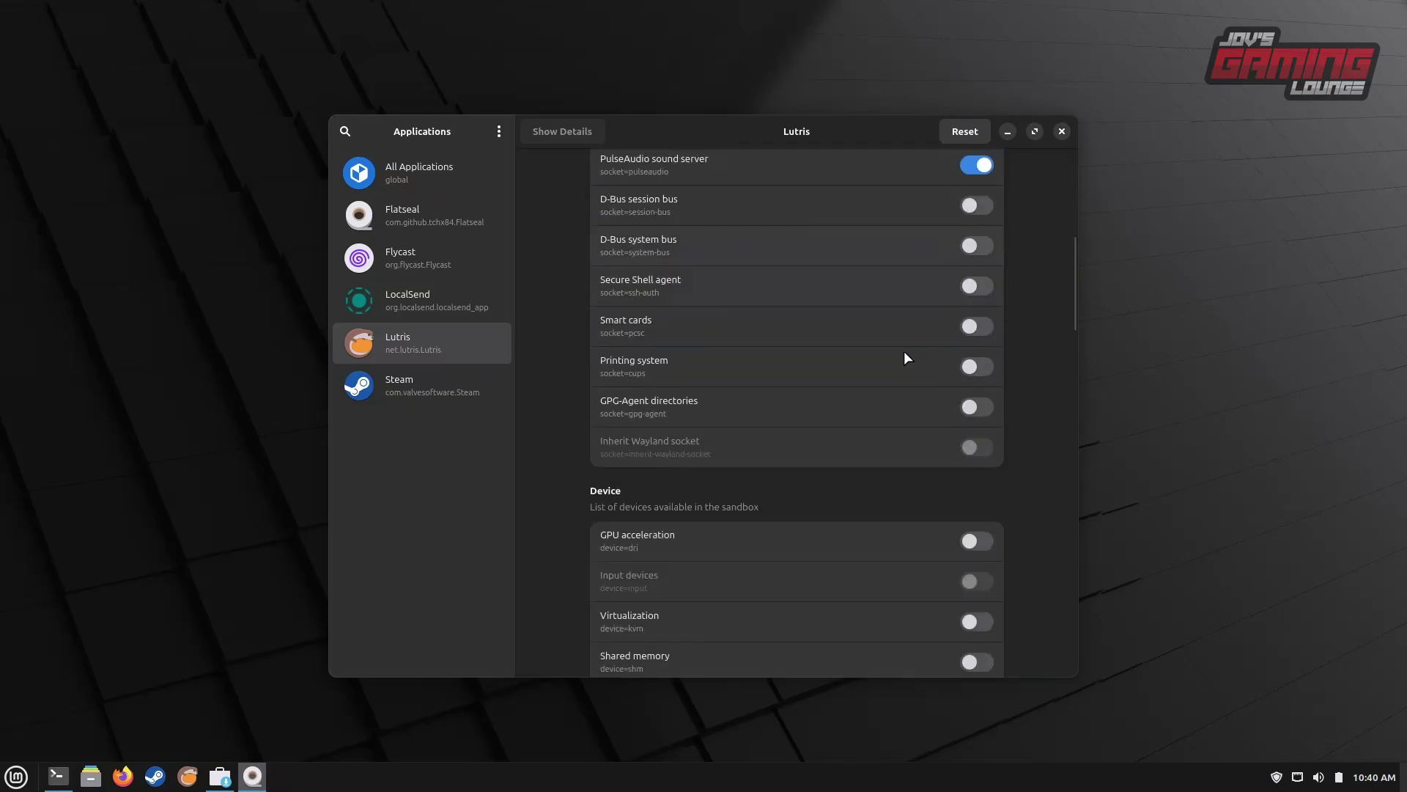
pyautogui.scroll(-5, 817, 332)
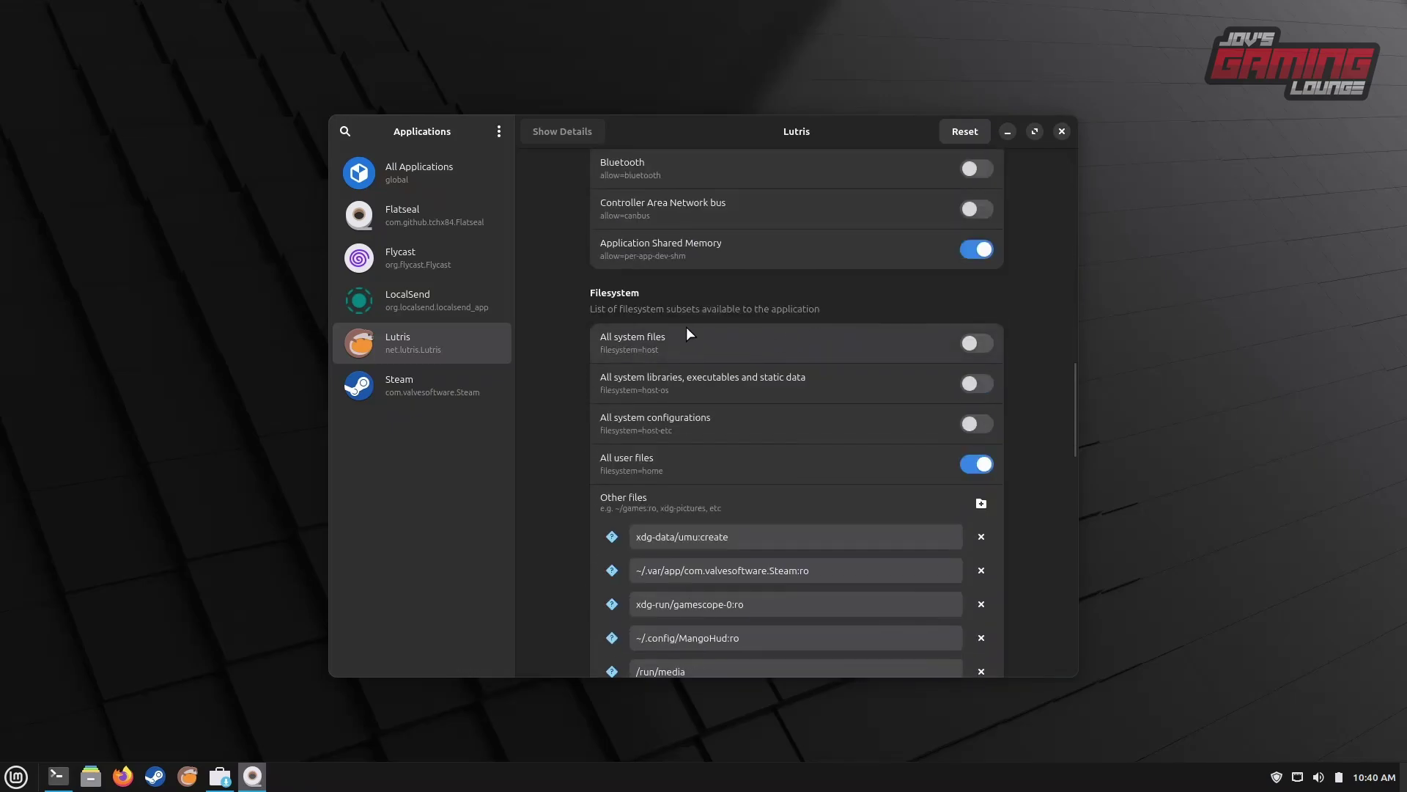
pyautogui.click(969, 342)
pyautogui.scroll(-1, 1034, 320)
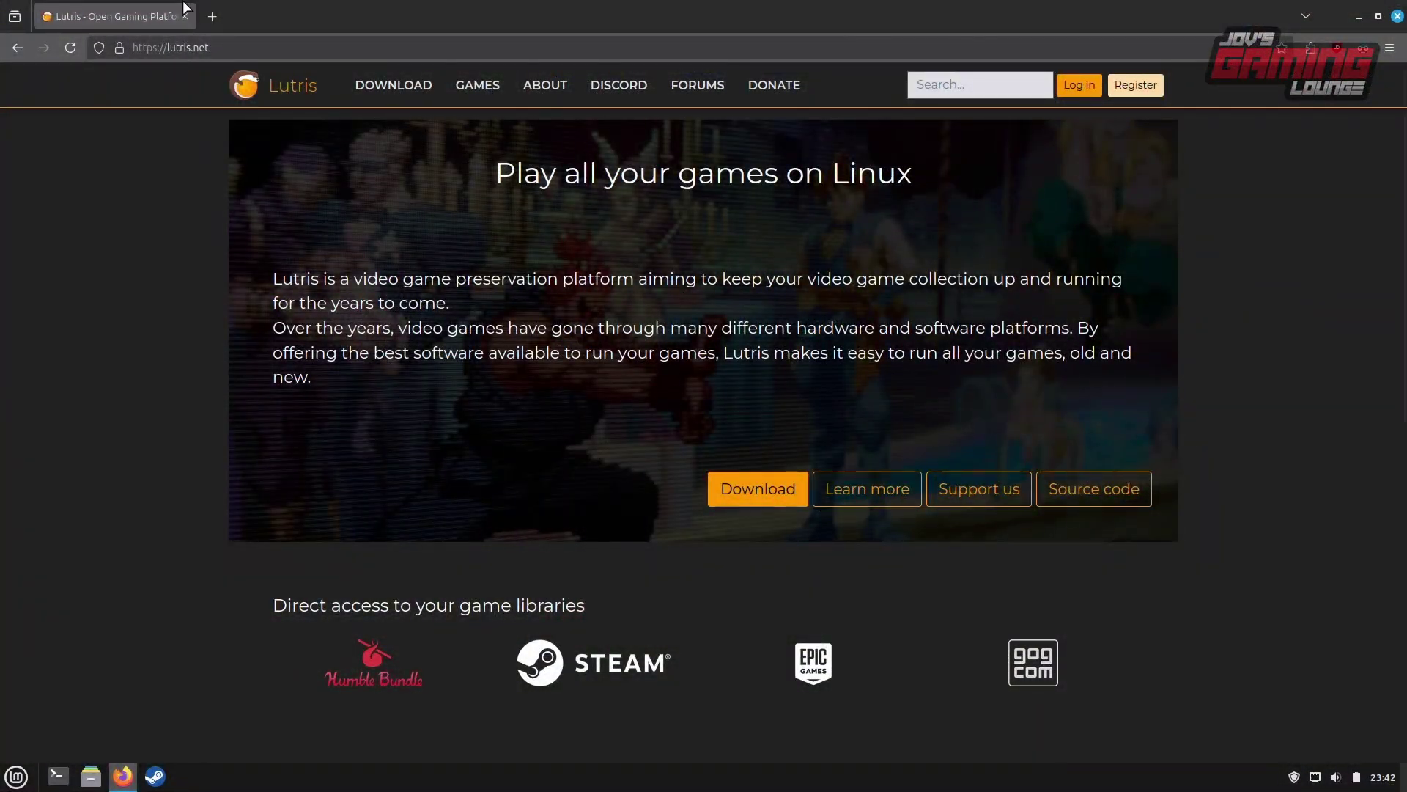
# - From the Lutris download page, open the GitHub releases link for Linux Mint in a new tab and go to the v0.5.18 assets
pyautogui.click(752, 496)
pyautogui.scroll(-5, 669, 477)
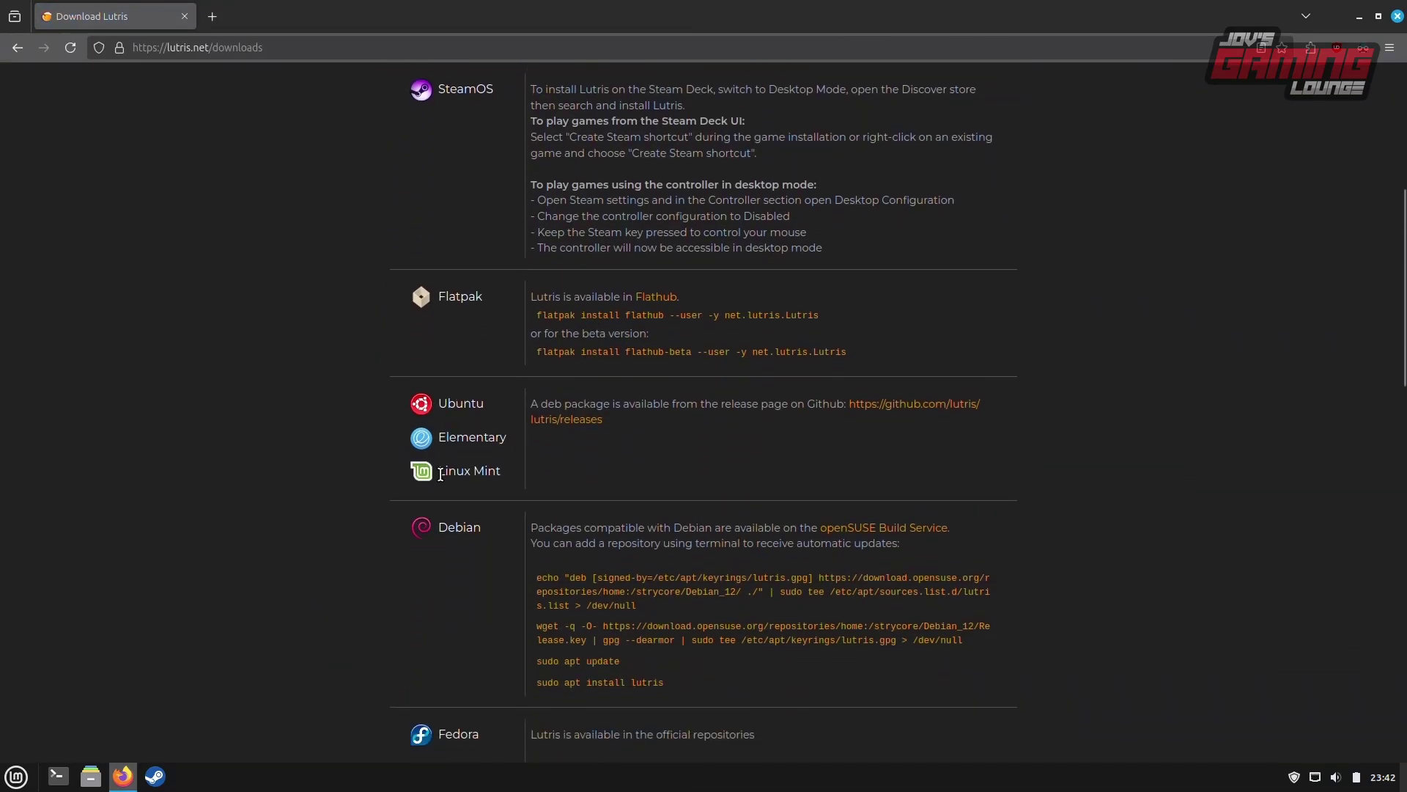
pyautogui.rightClick(880, 408)
pyautogui.click(889, 415)
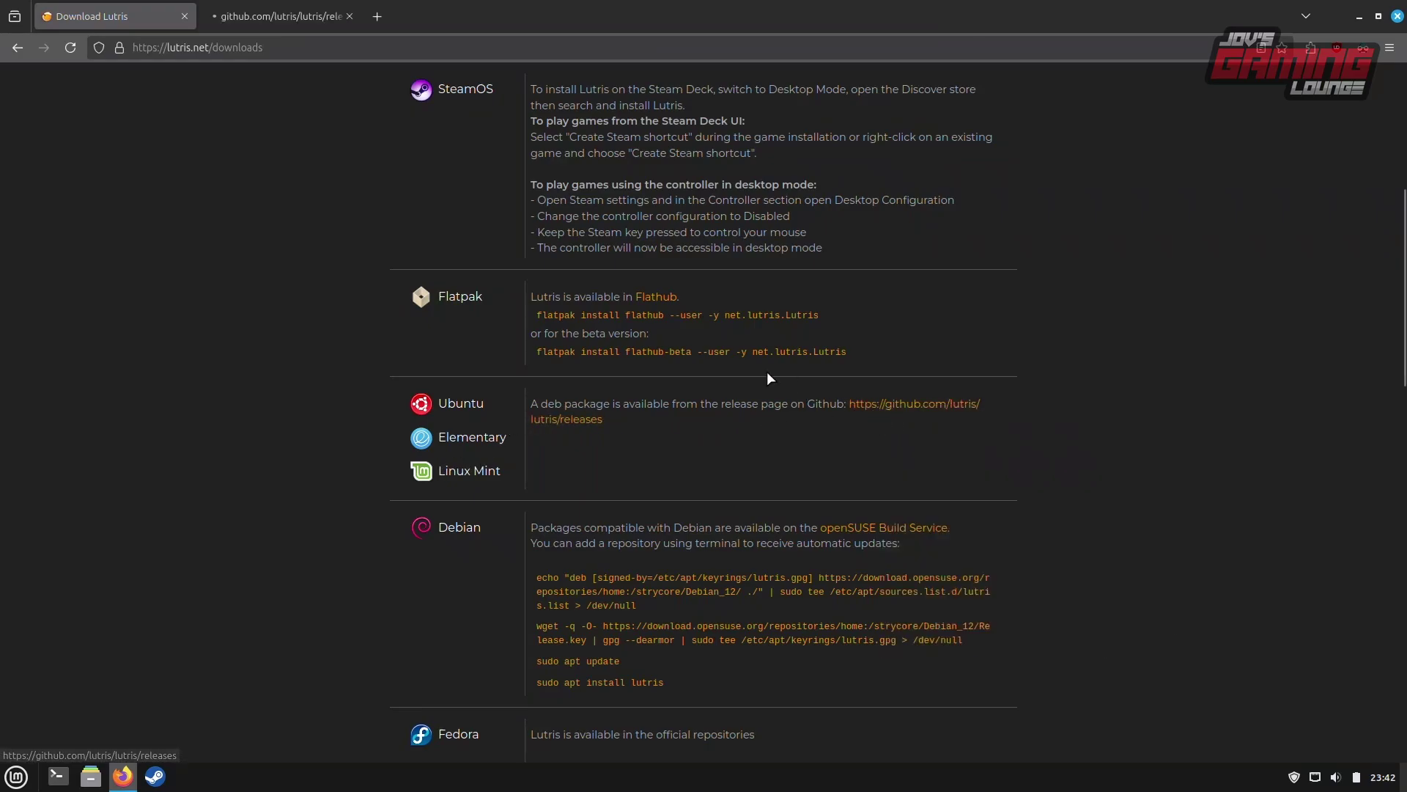
pyautogui.click(280, 21)
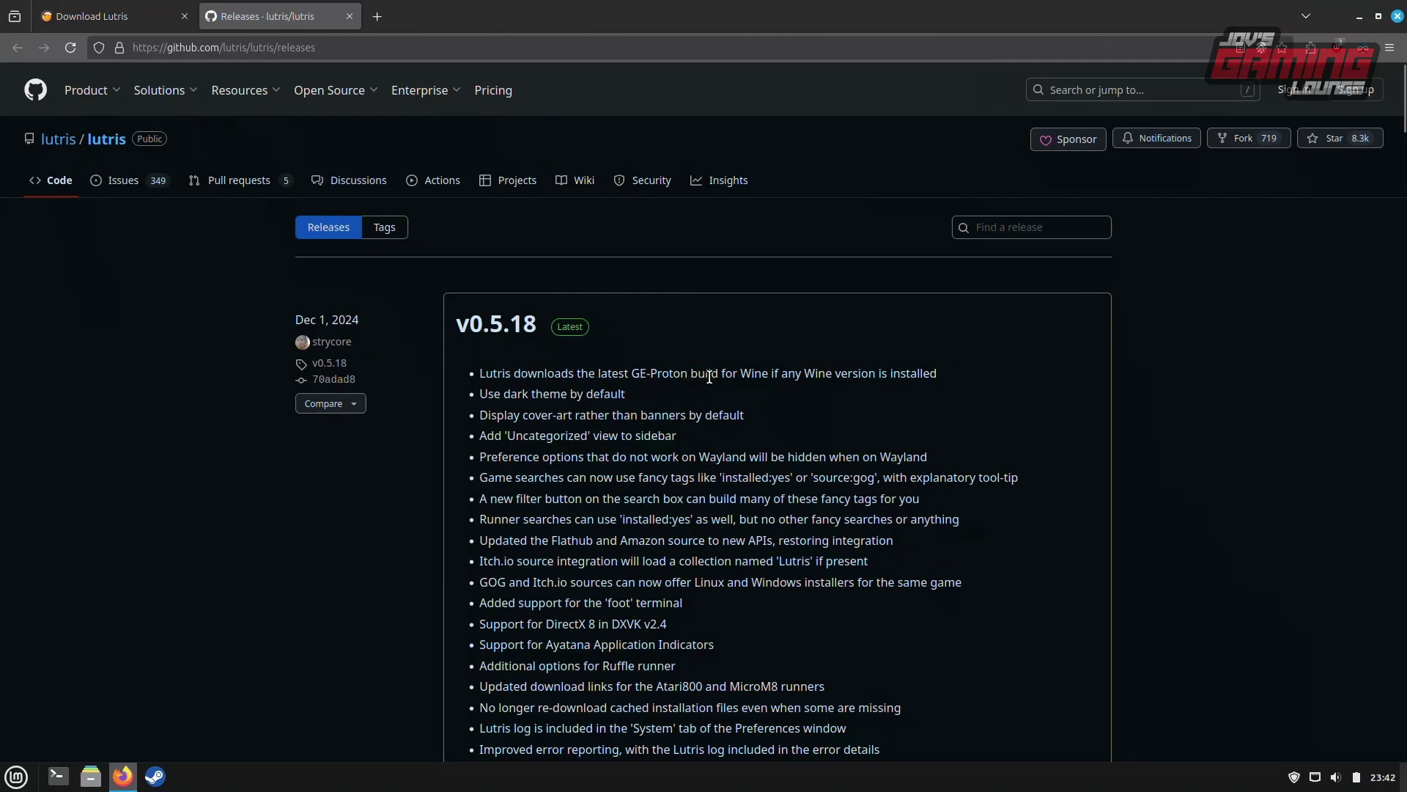
pyautogui.scroll(-2, 1006, 359)
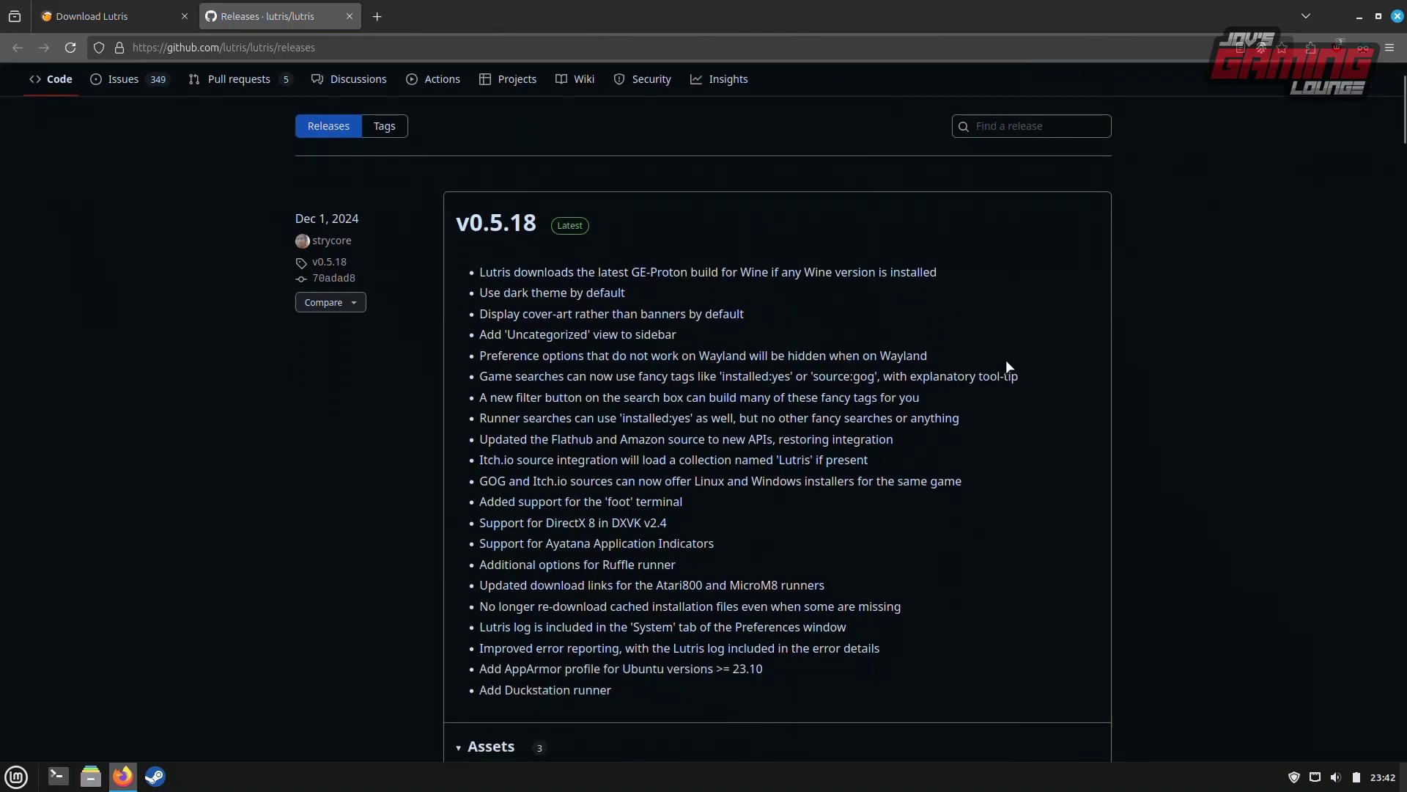
pyautogui.scroll(-5, 955, 351)
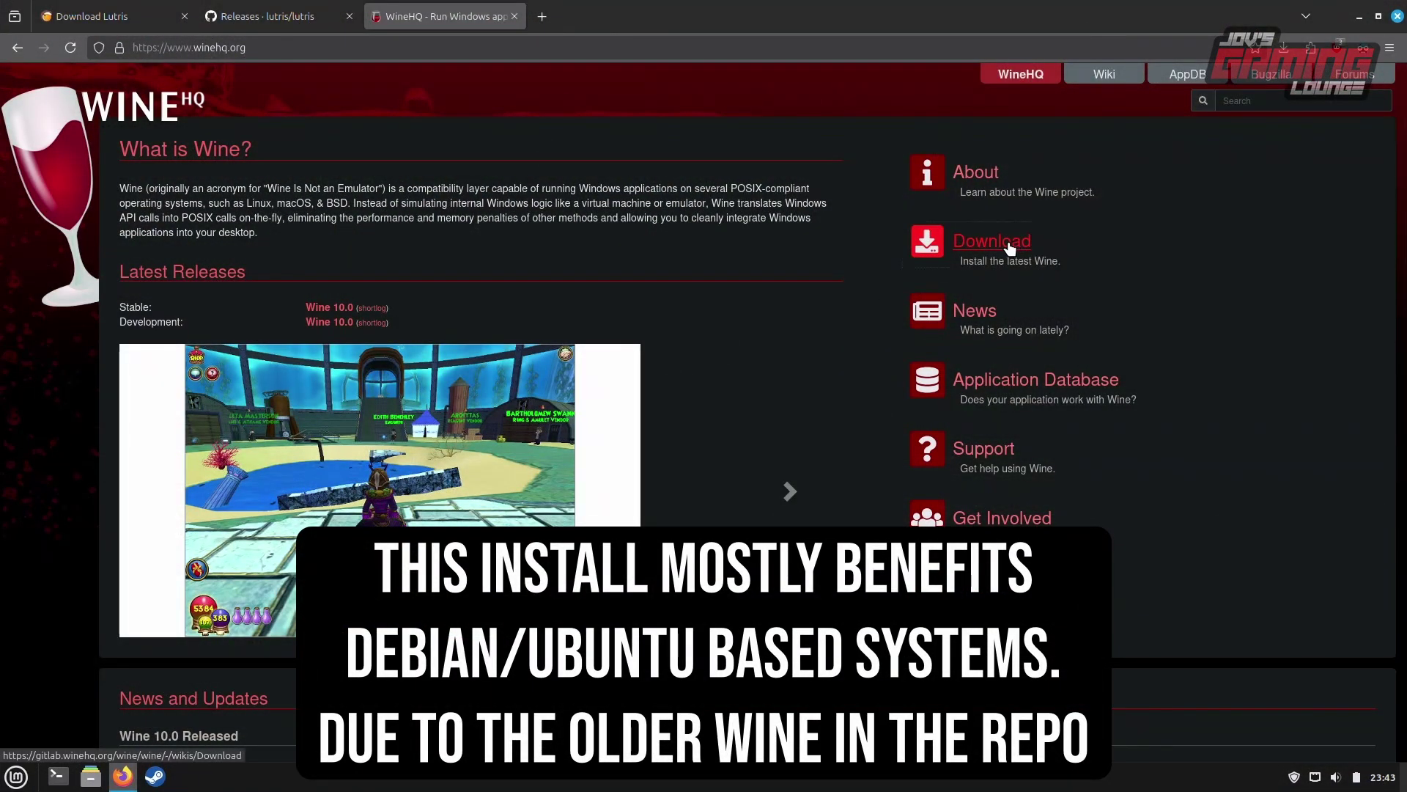
# - Open the WineHQ download page and go to its binary packages for Debian/Ubuntu
pyautogui.click(1010, 248)
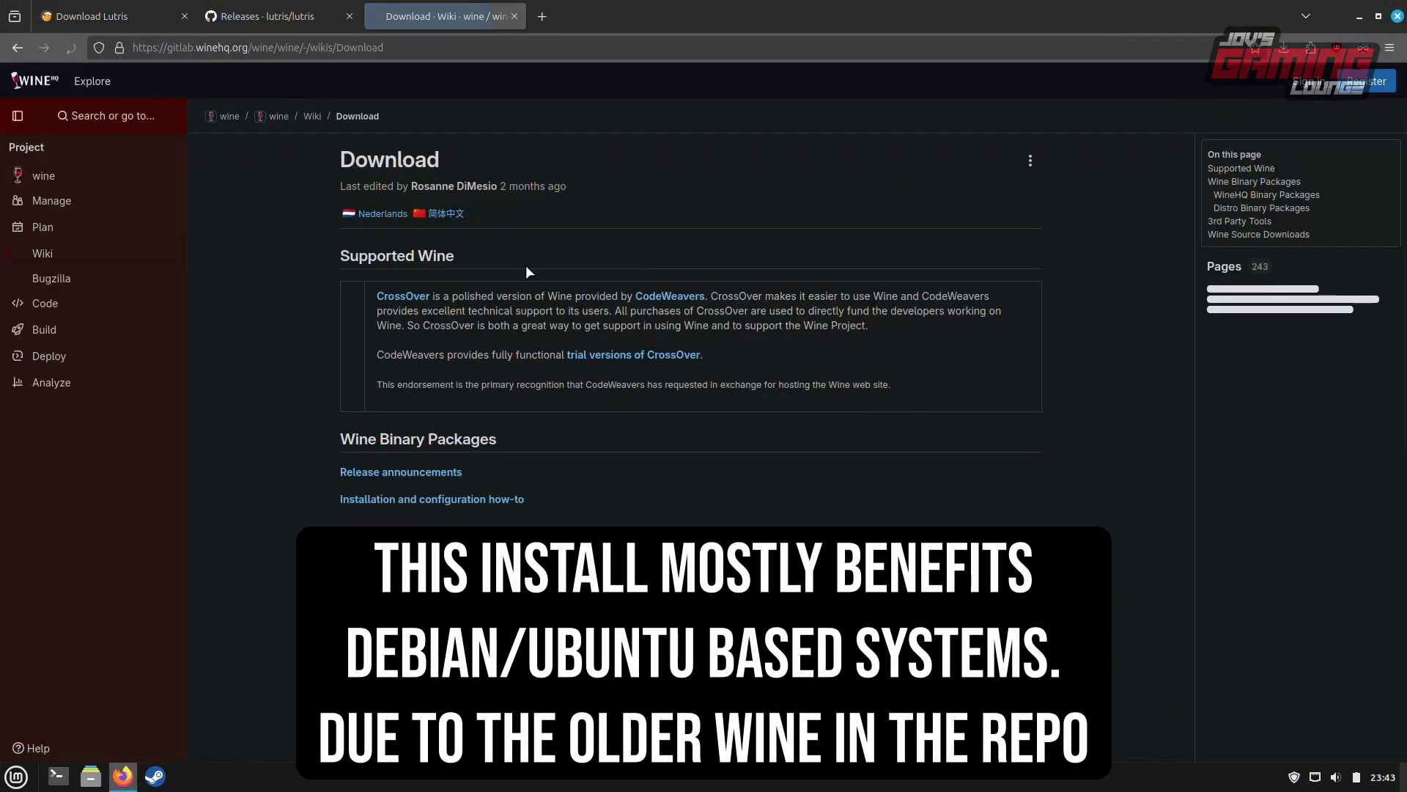
pyautogui.scroll(-4, 416, 315)
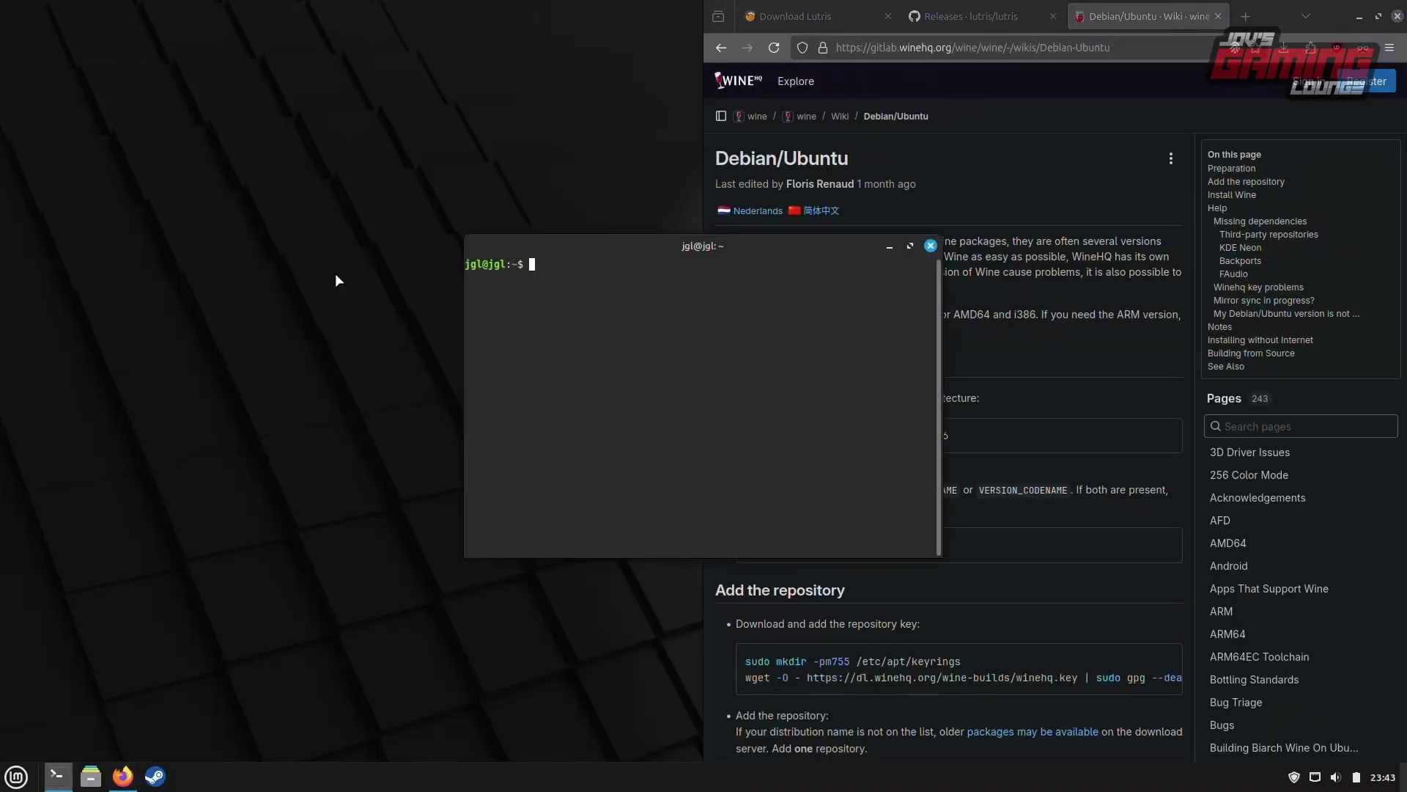
# - Tile the terminal beside the WineHQ instructions and enlarge its text
pyautogui.press('super+Left')
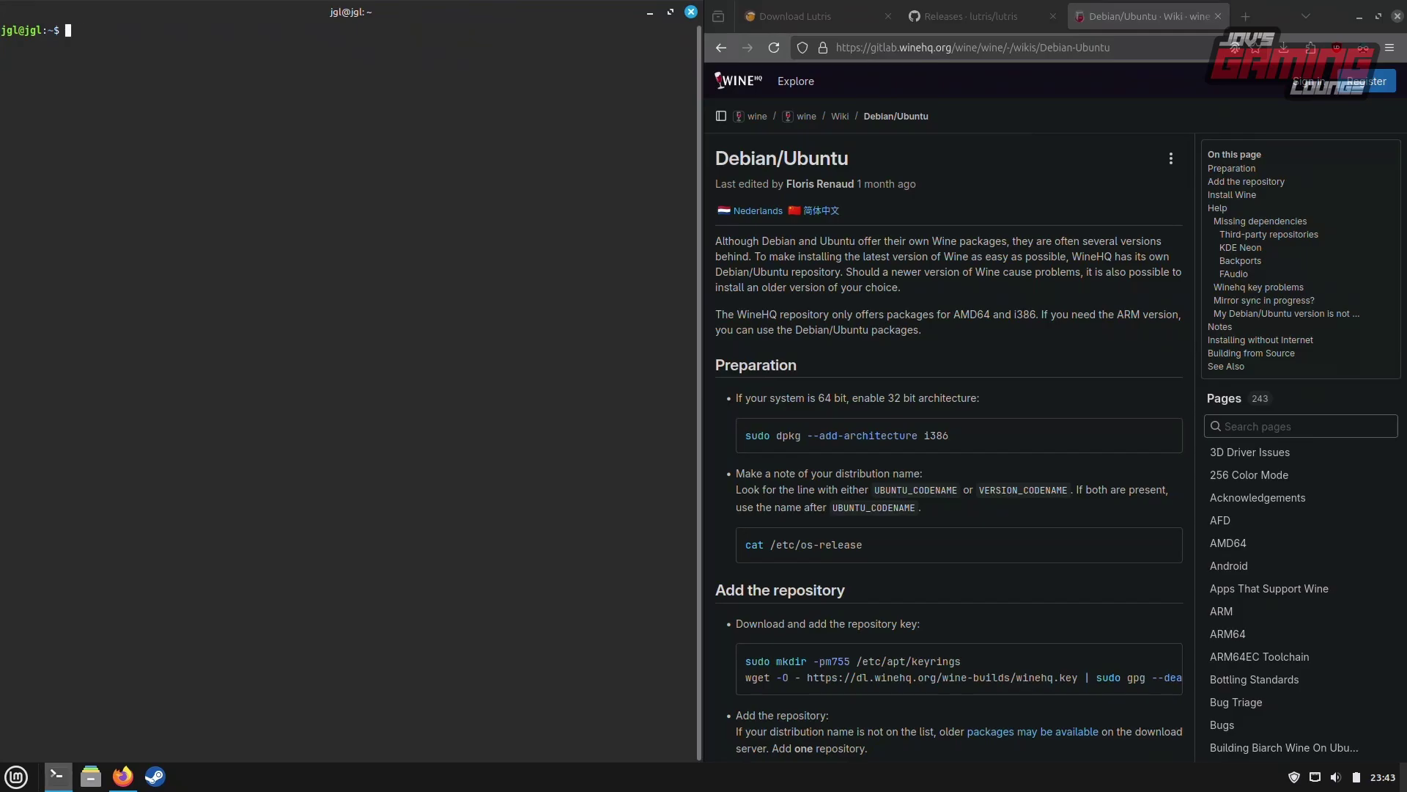
pyautogui.hotkey('ctrl', '+')
pyautogui.hotkey('ctrl', '+')
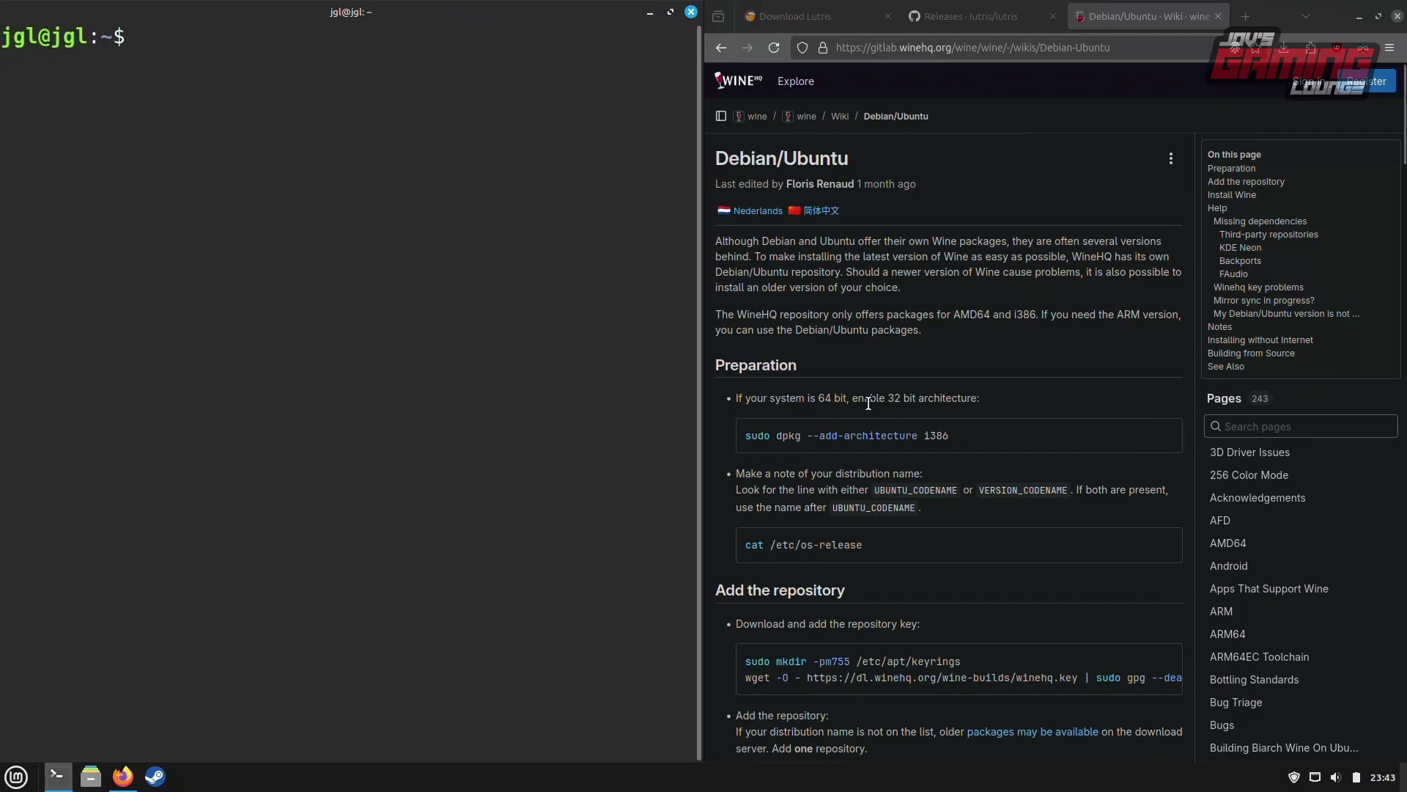
# - Enable 32-bit architecture by running the copied command sudo dpkg --add-architecture i386 and entering the sudo password
pyautogui.click(1165, 437)
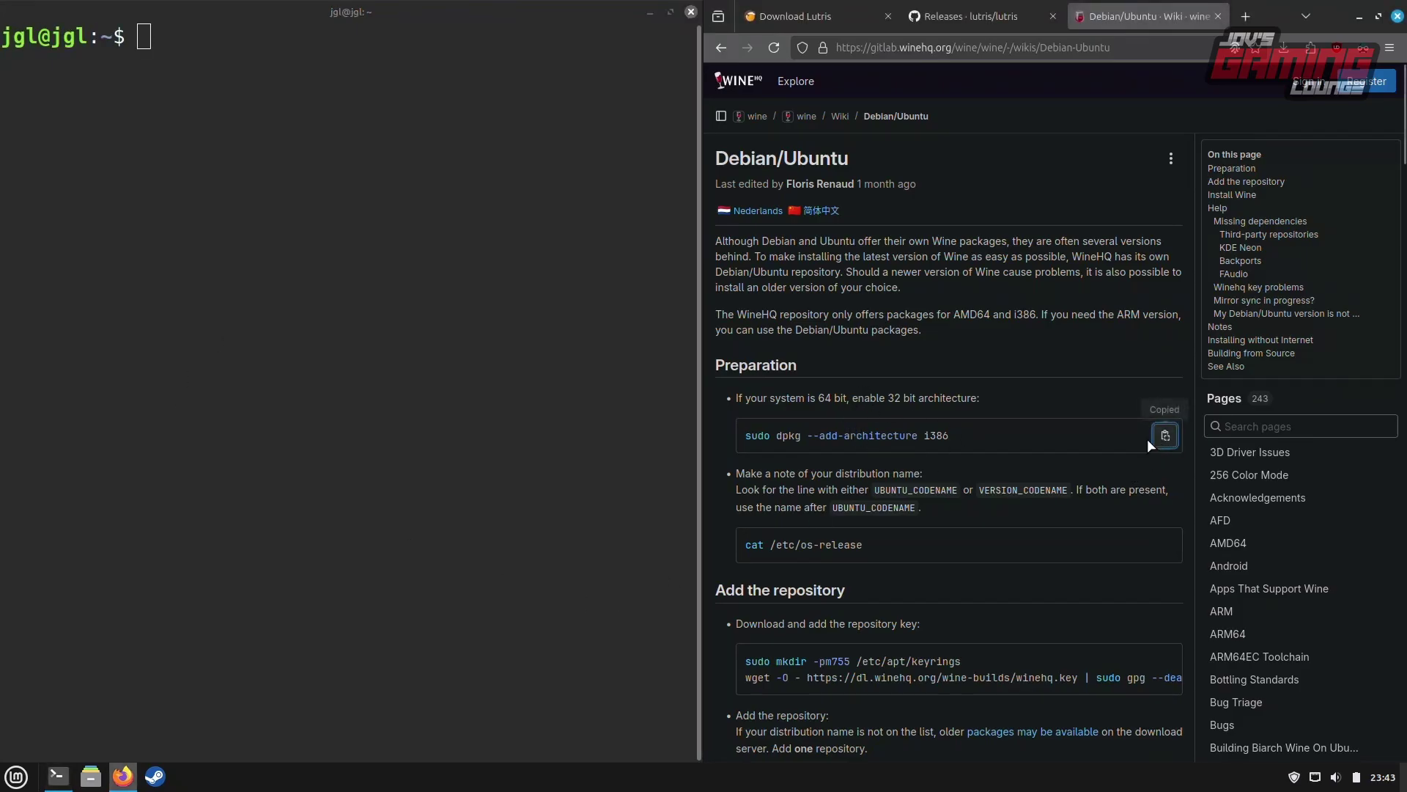
pyautogui.rightClick(478, 313)
pyautogui.click(518, 406)
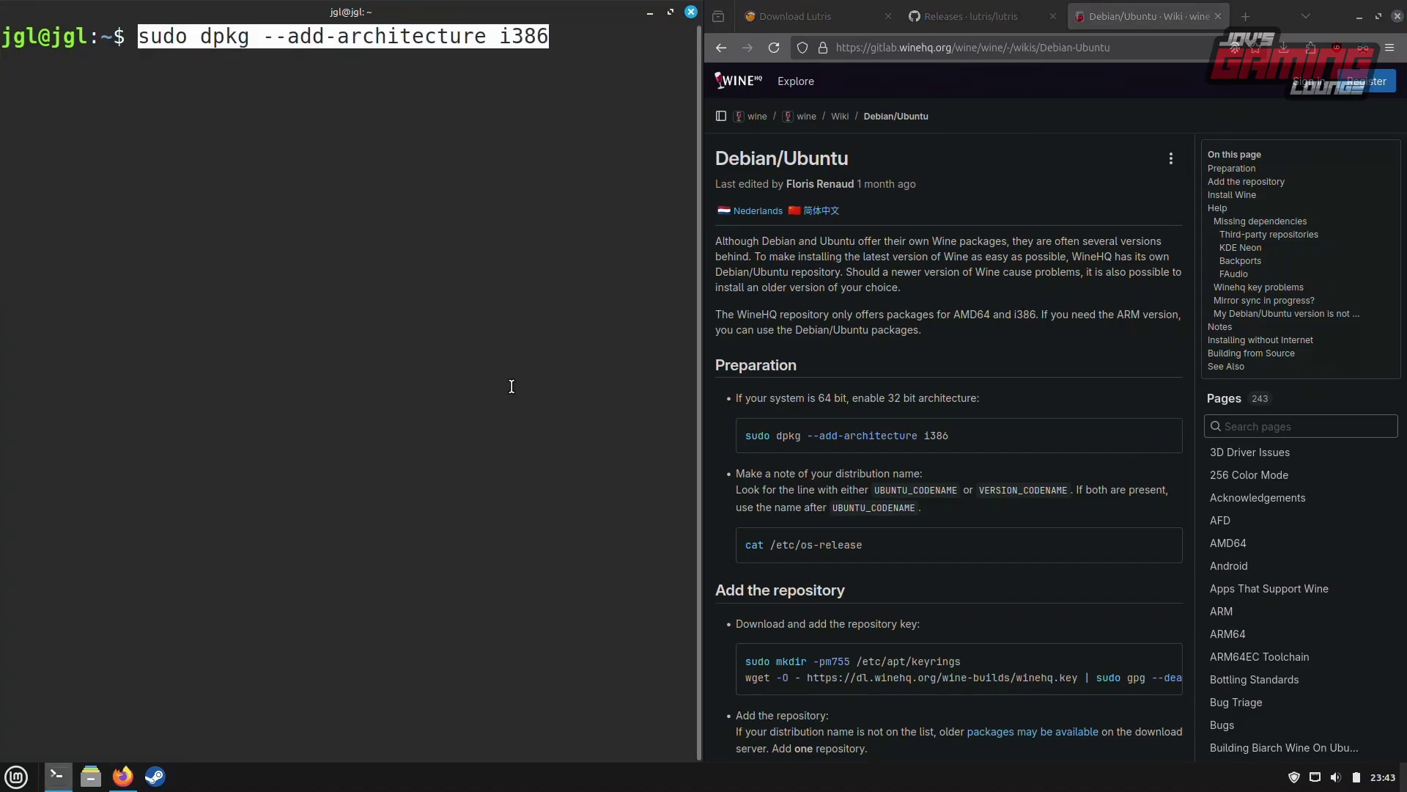
pyautogui.press('Return')
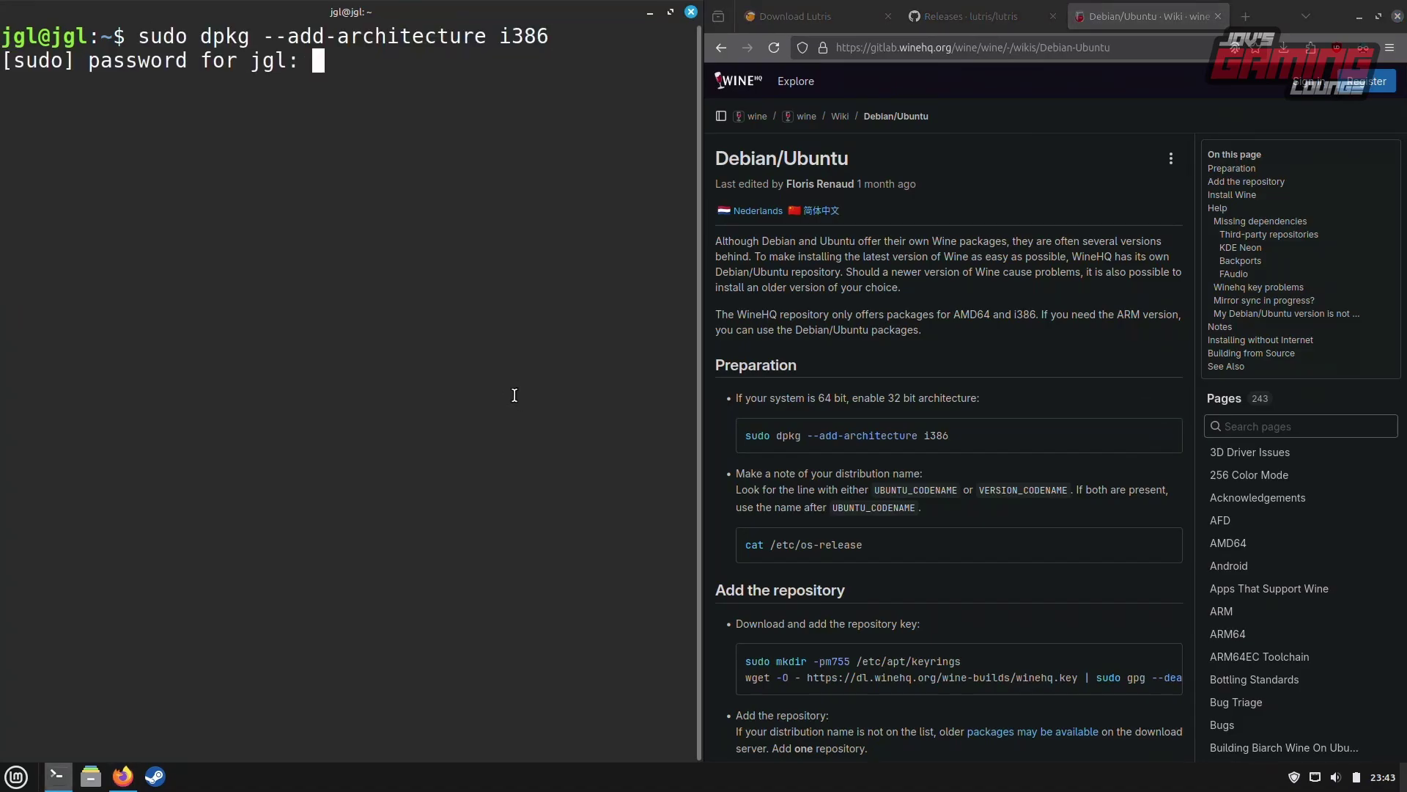
pyautogui.press('Return')
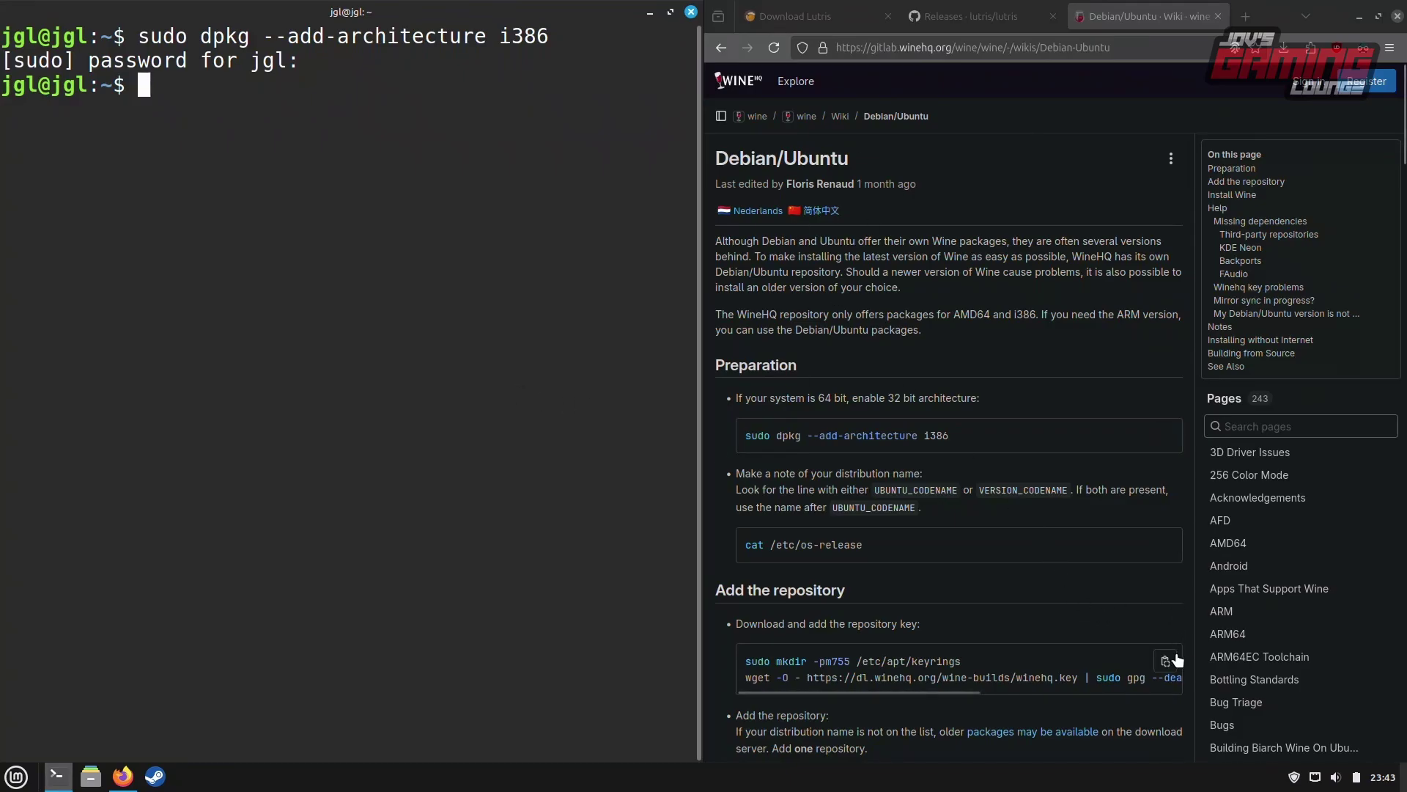
# - Copy the WineHQ repository key commands and run them to create /etc/apt/keyrings and add winehq-archive.key
pyautogui.click(1166, 661)
pyautogui.rightClick(190, 128)
pyautogui.click(239, 219)
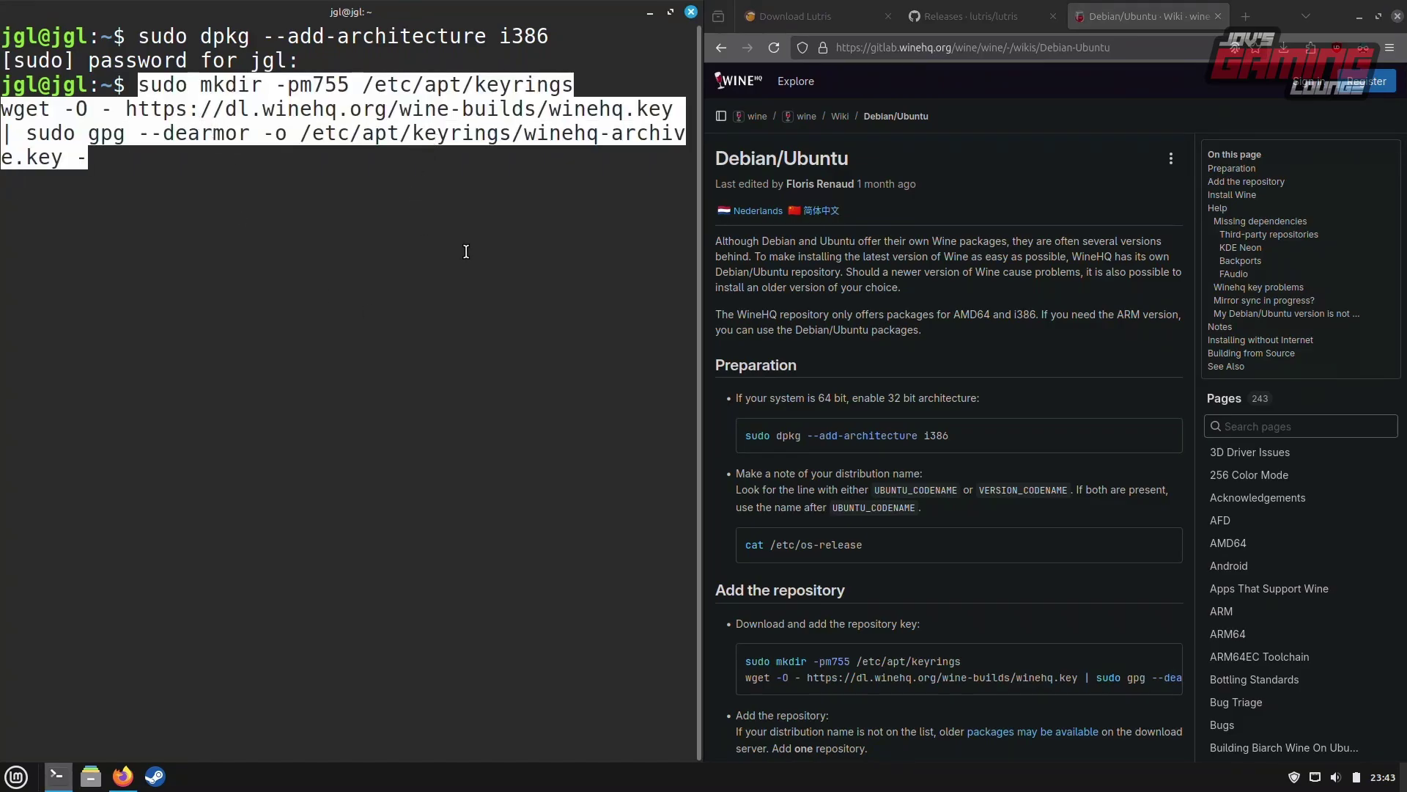
pyautogui.press('Return')
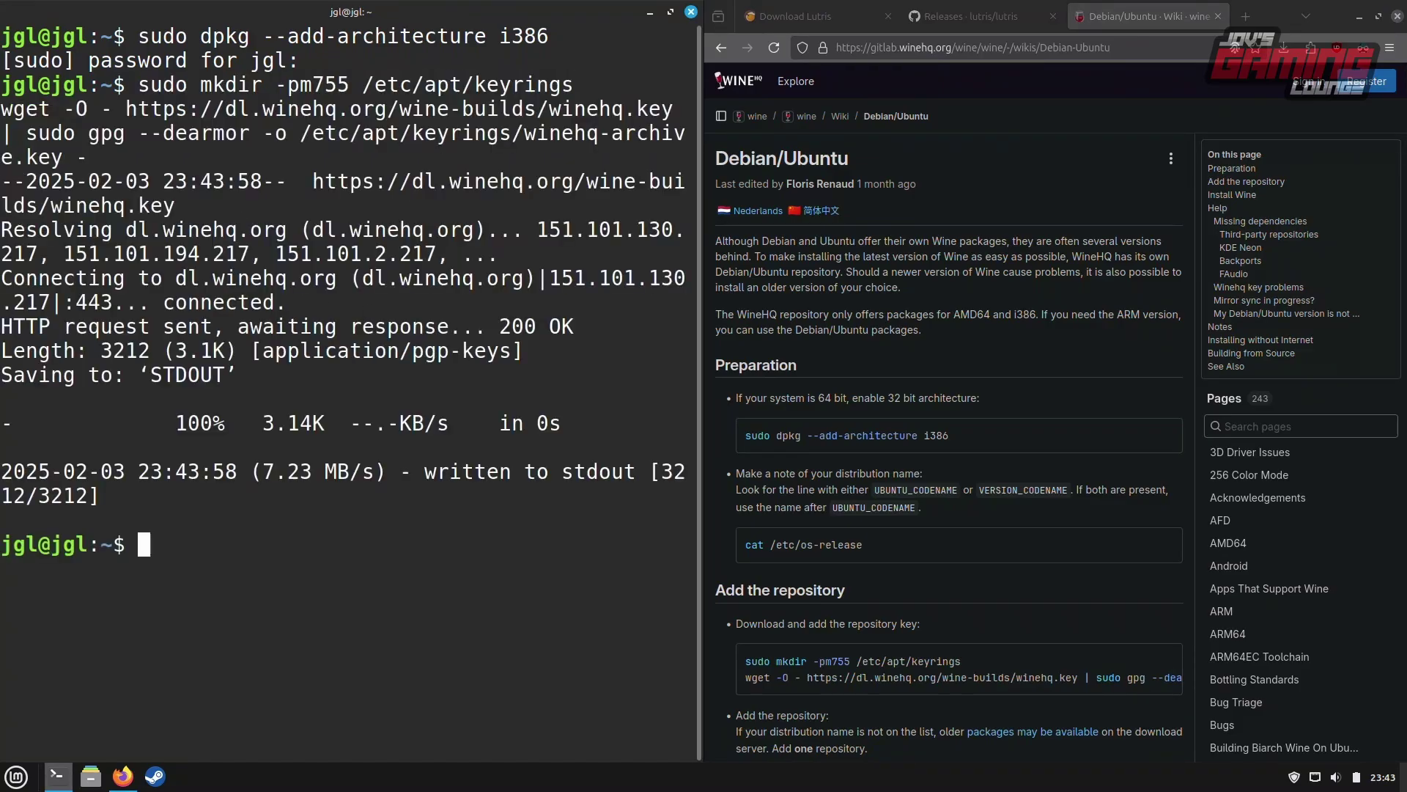
# - Add the WineHQ repository for Linux Mint 22 by running the copied noble wget command that fetches winehq-noble.sources into /etc/apt/sources.list.d/
pyautogui.scroll(-7, 914, 505)
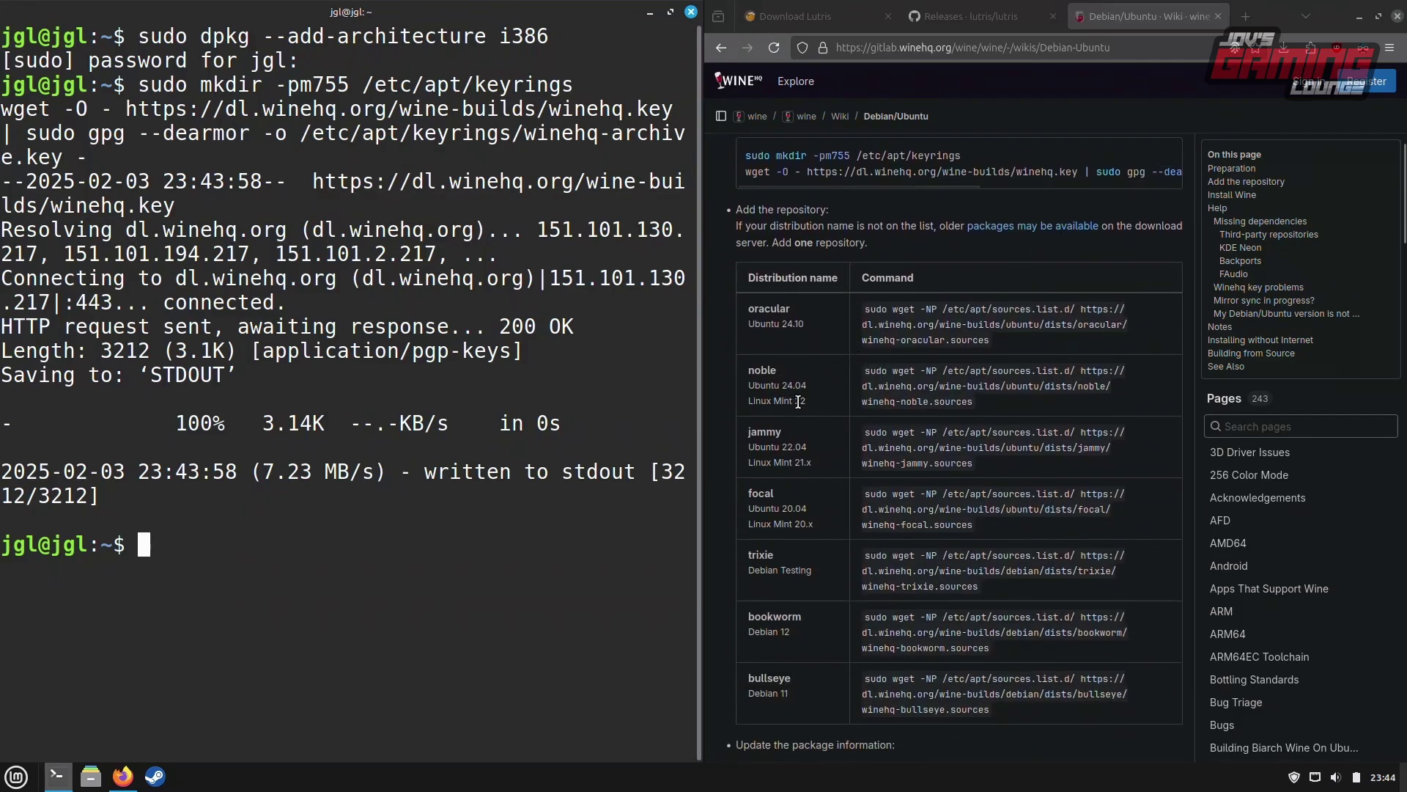
pyautogui.moveTo(805, 402); pyautogui.dragTo(769, 402)
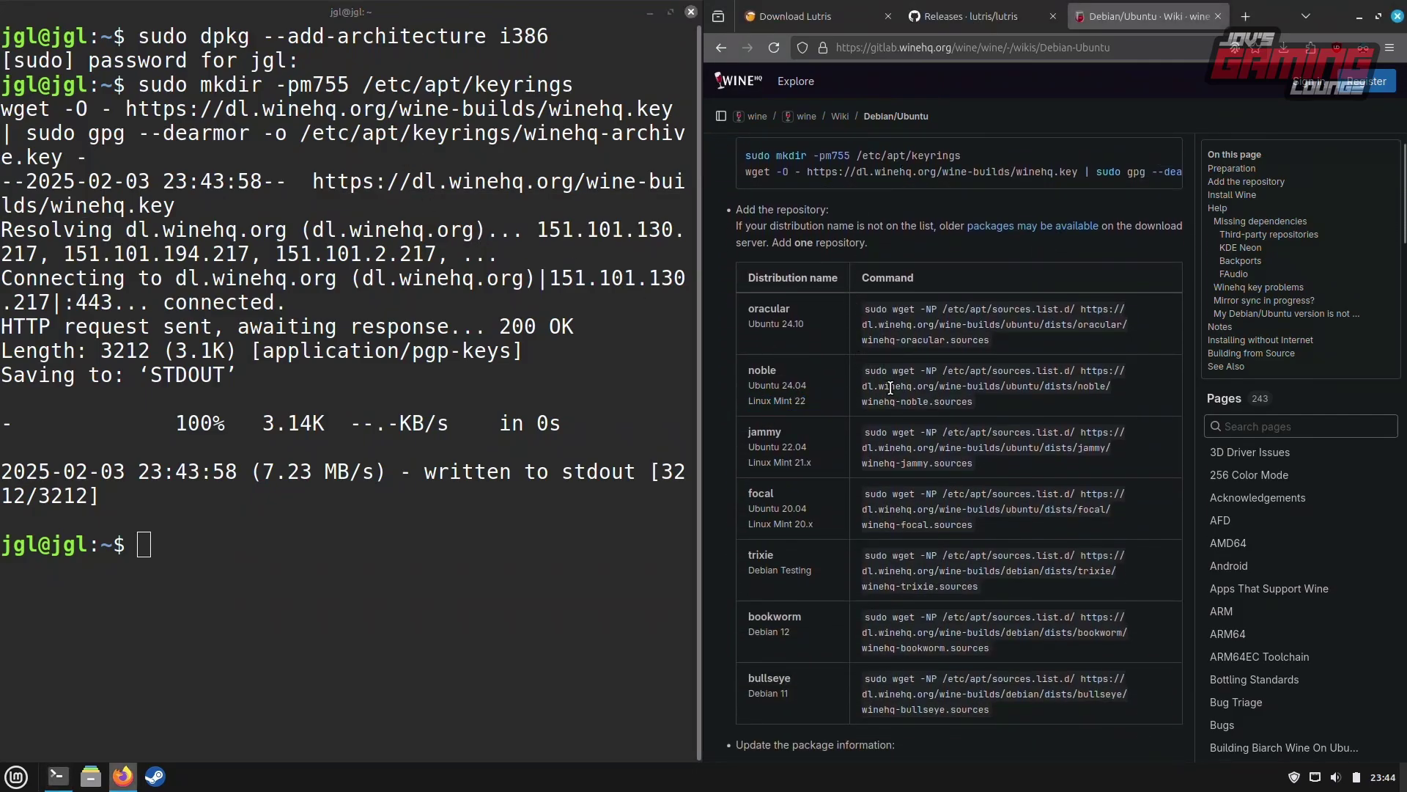
pyautogui.tripleClick(909, 372)
pyautogui.rightClick(909, 373)
pyautogui.click(911, 383)
pyautogui.rightClick(324, 540)
pyautogui.click(346, 629)
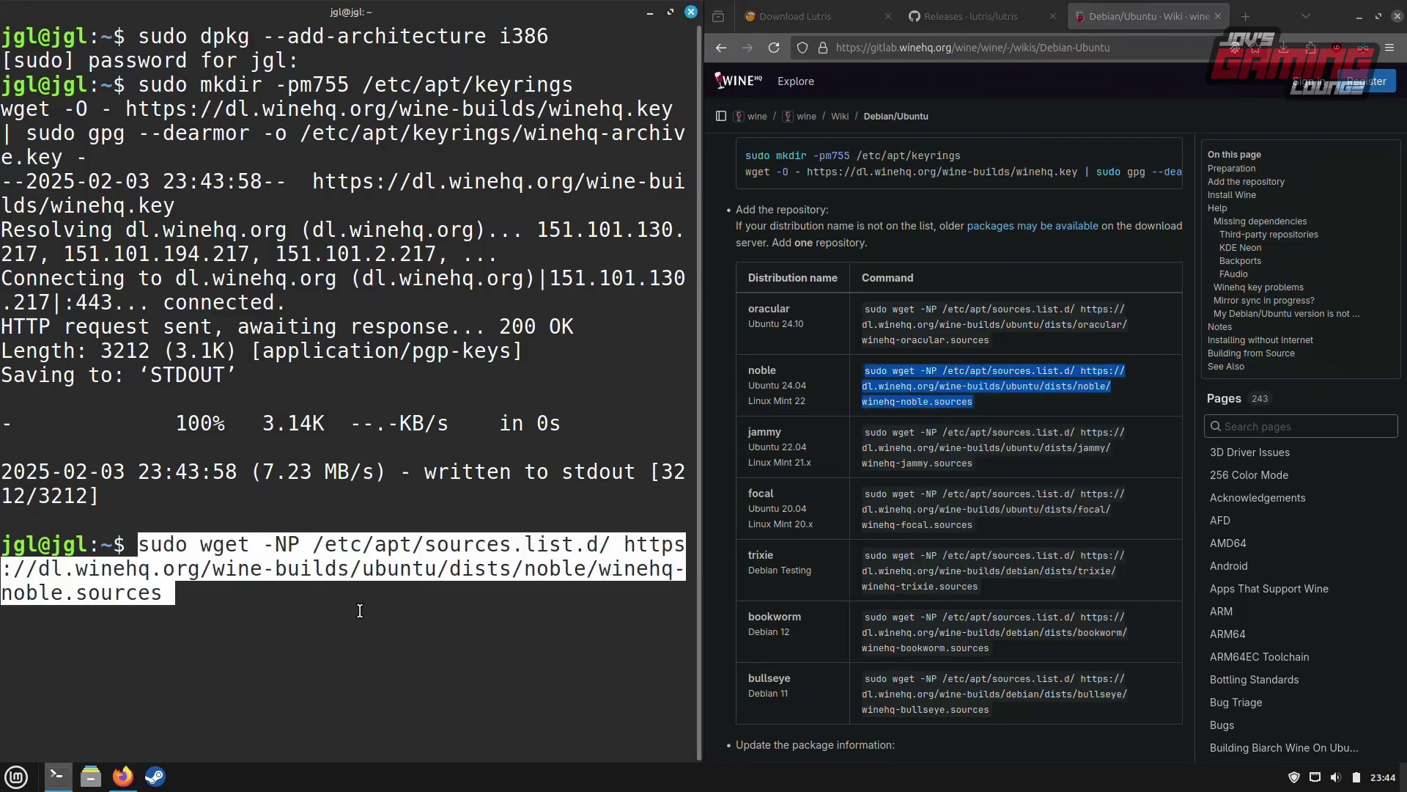
pyautogui.press('Return')
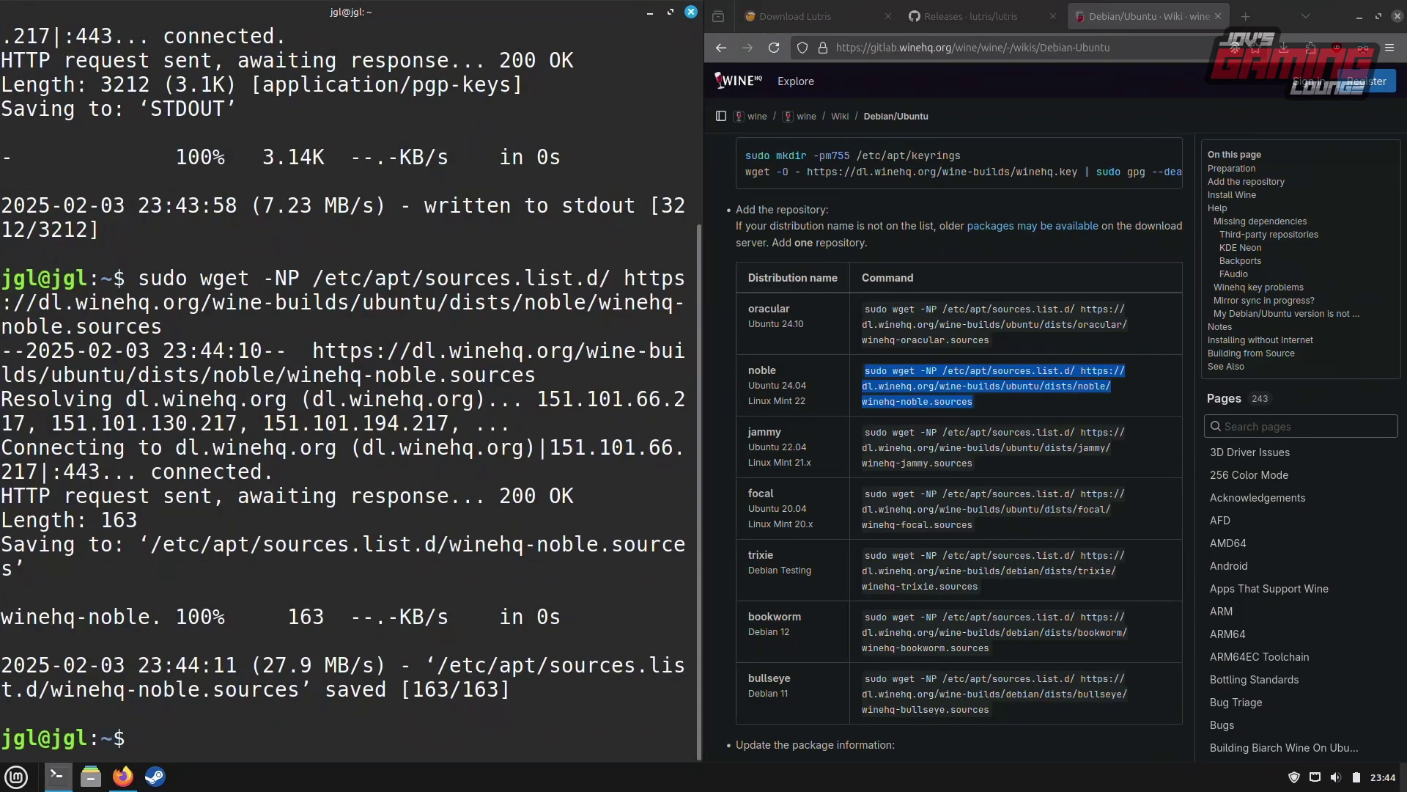
# - Update the package information by running the copied command sudo apt update
pyautogui.scroll(-4, 803, 475)
pyautogui.click(1165, 479)
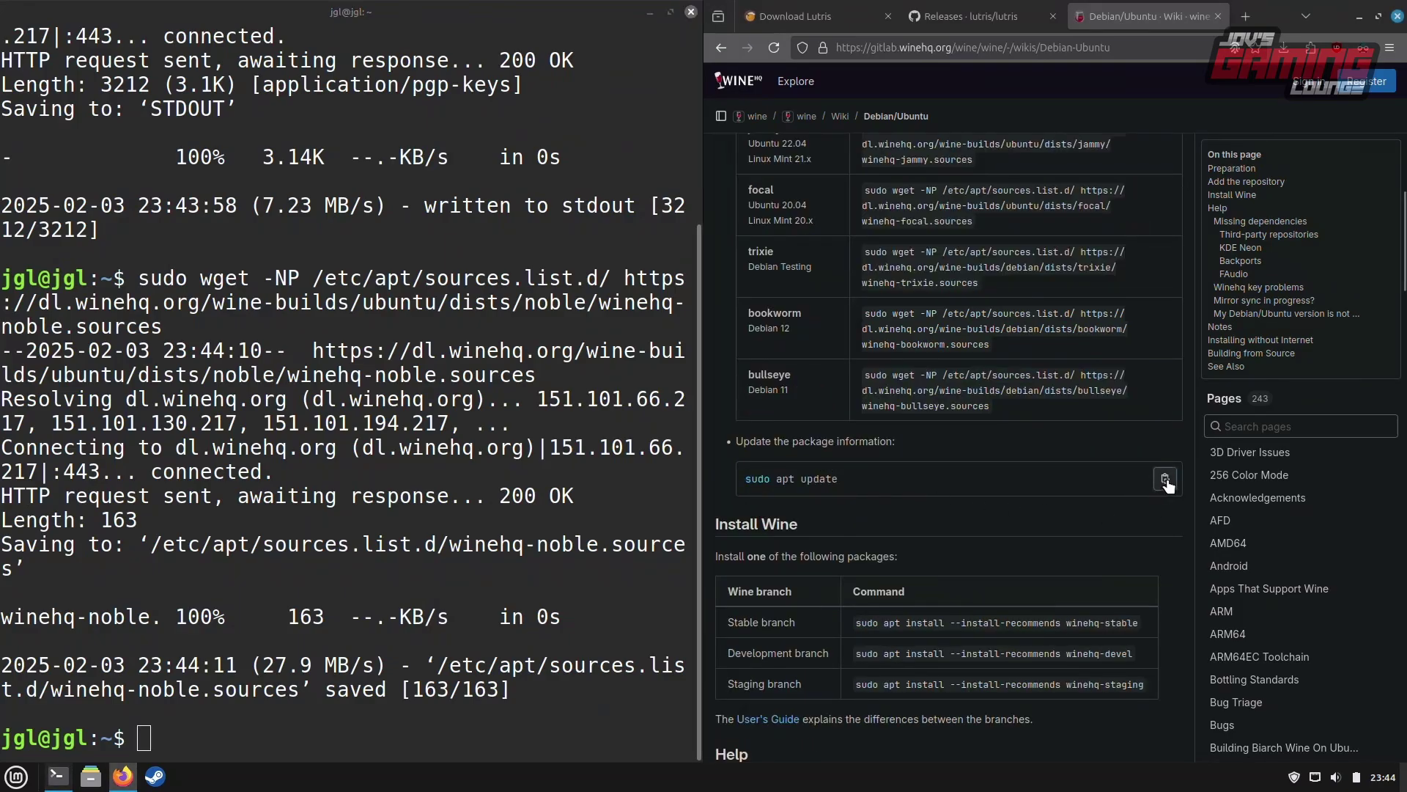
pyautogui.rightClick(224, 736)
pyautogui.click(294, 653)
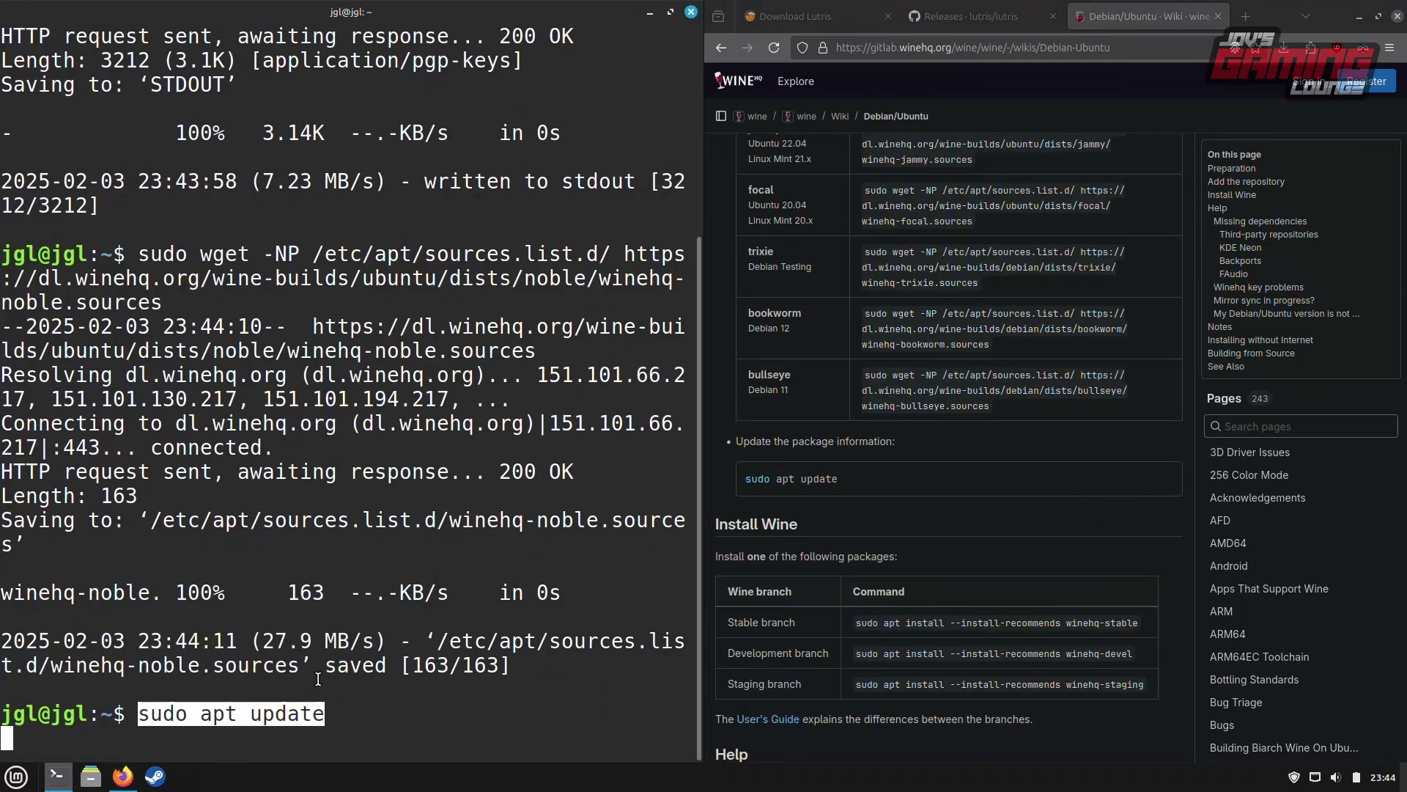
pyautogui.press('End')
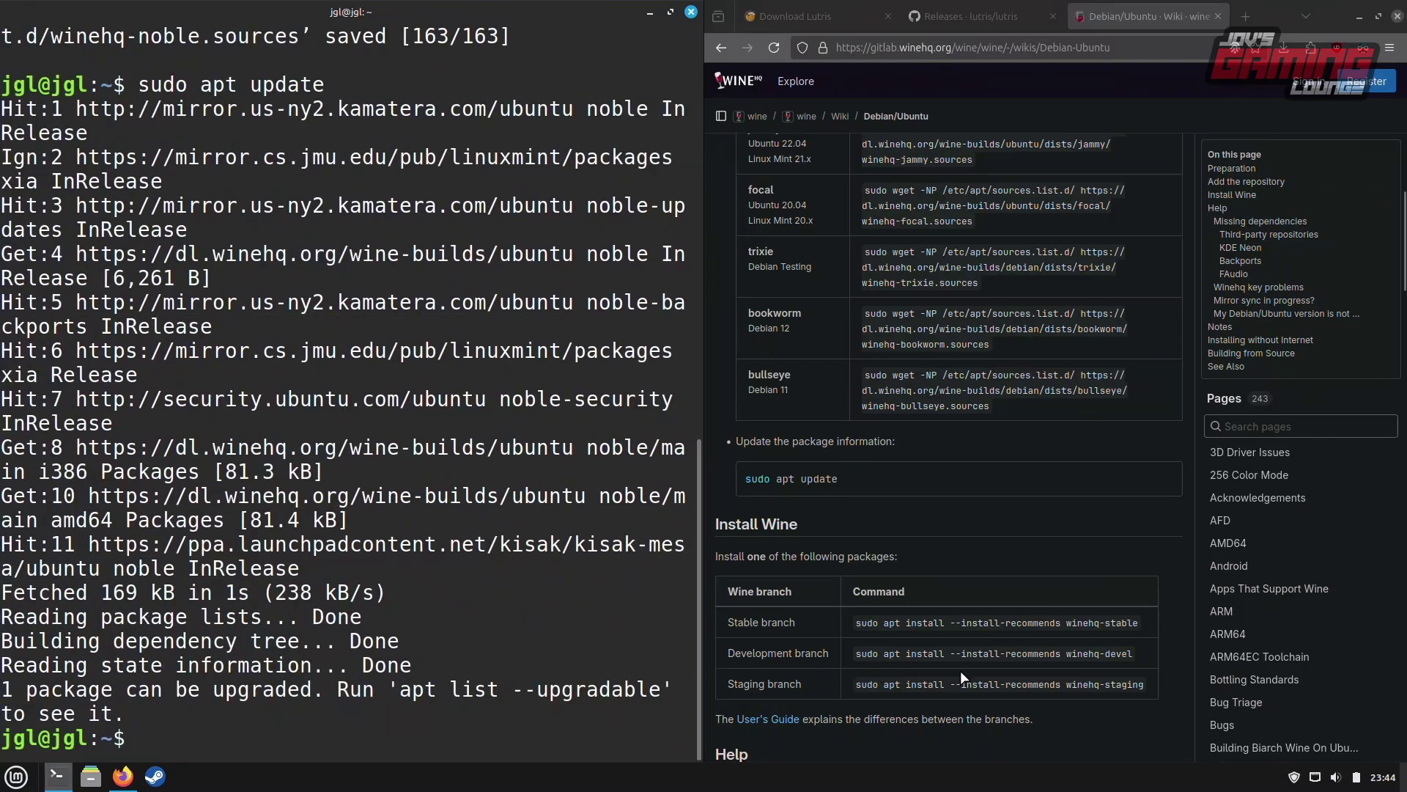
# - Install the Wine staging branch with the copied command sudo apt install --install-recommends winehq-staging, confirming with y
pyautogui.doubleClick(1011, 683)
pyautogui.tripleClick(1012, 683)
pyautogui.rightClick(1012, 683)
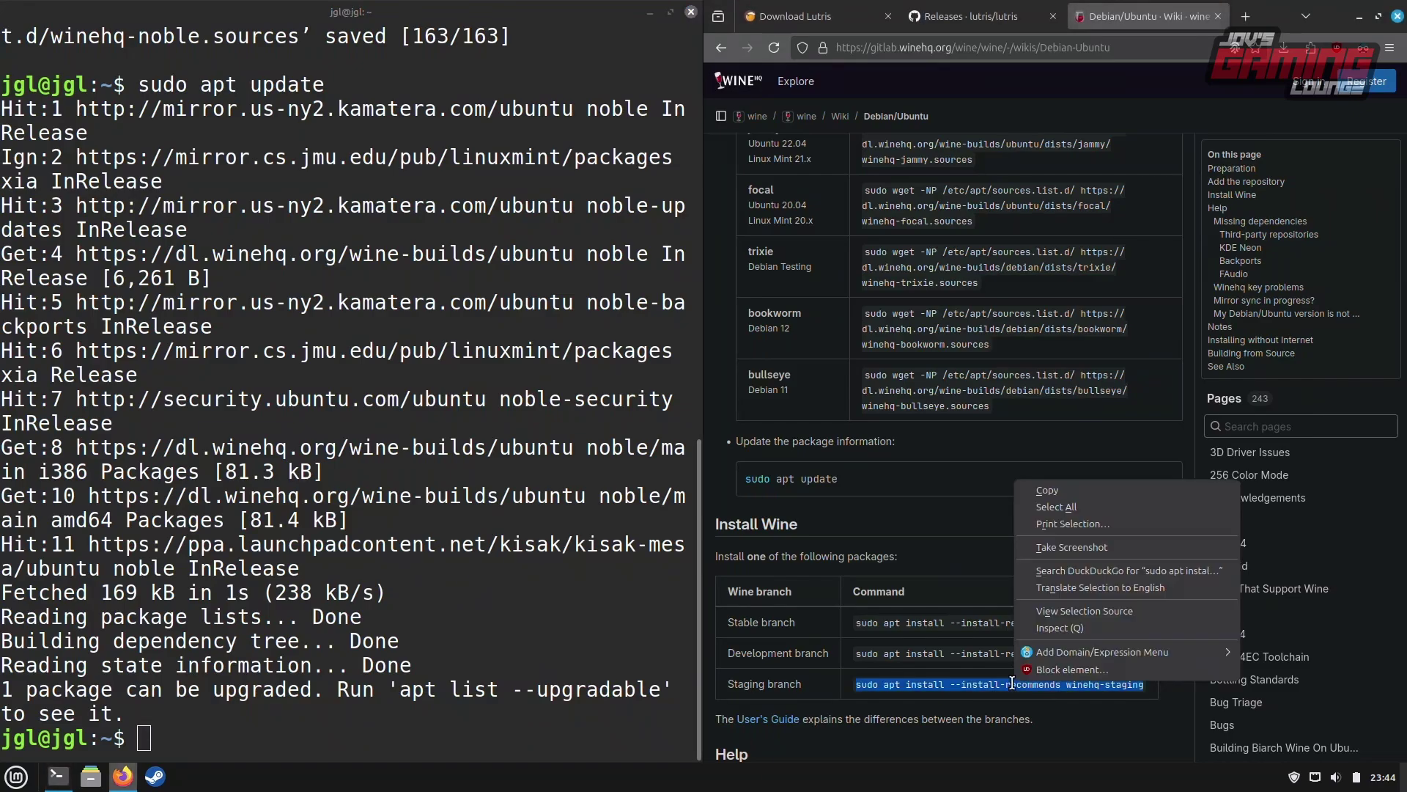
pyautogui.click(1087, 498)
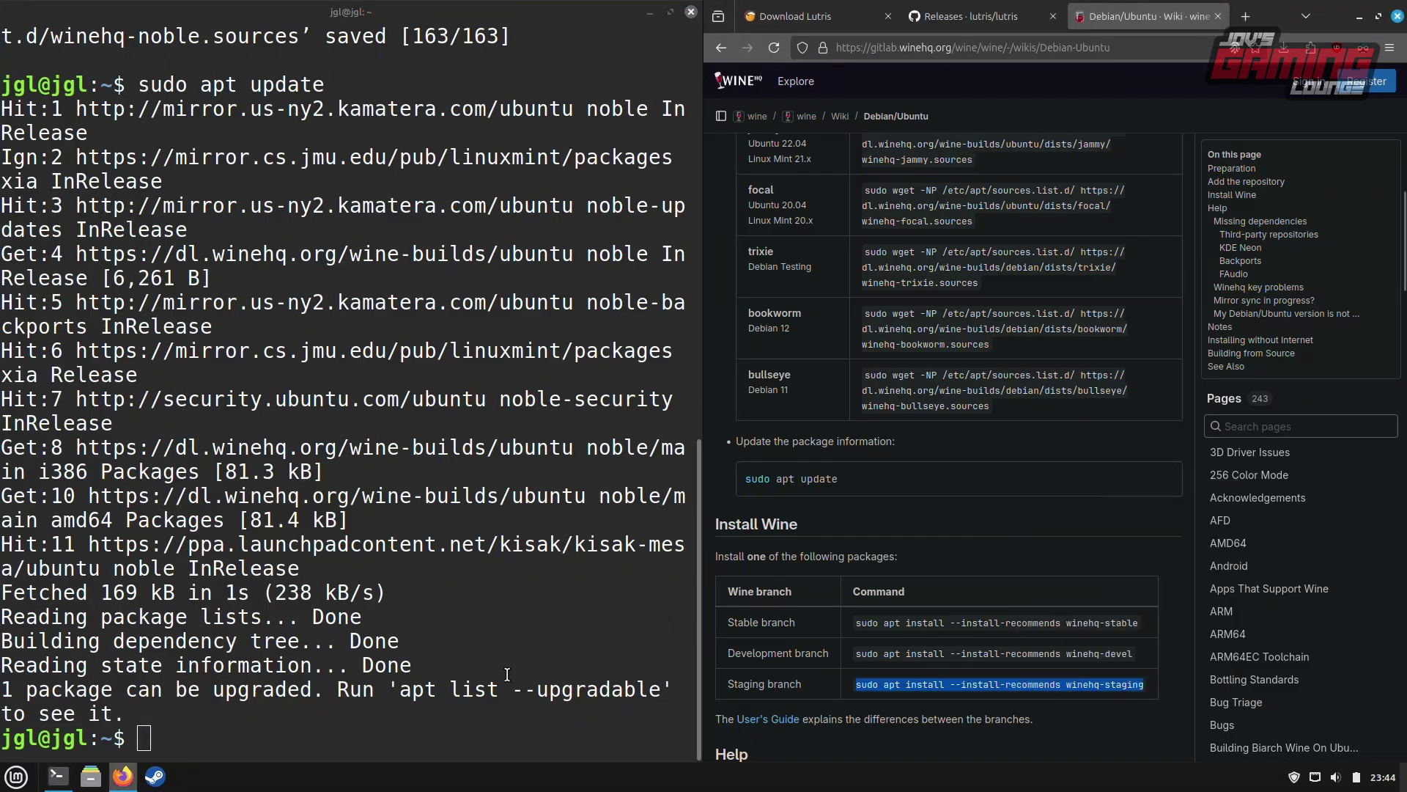
pyautogui.rightClick(161, 735)
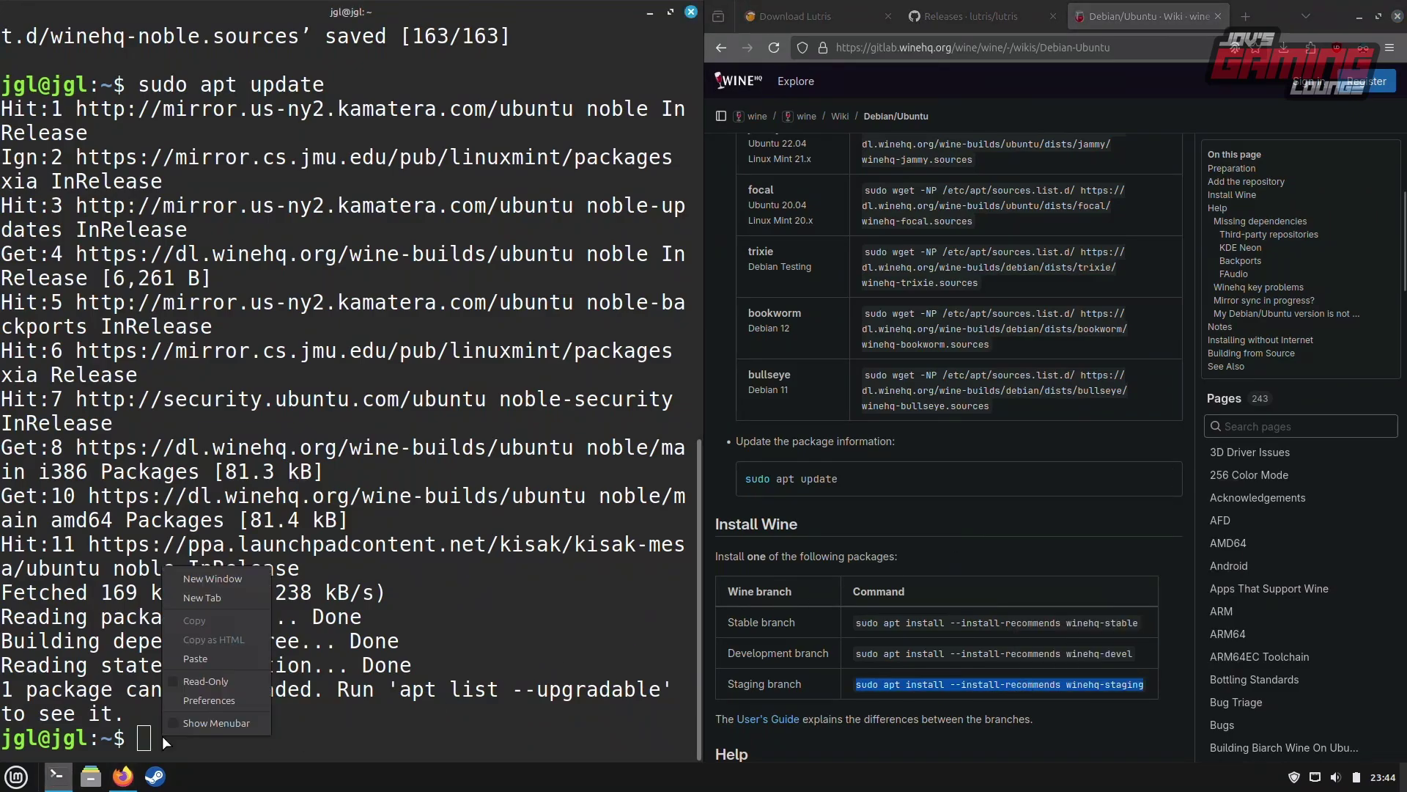
pyautogui.click(238, 657)
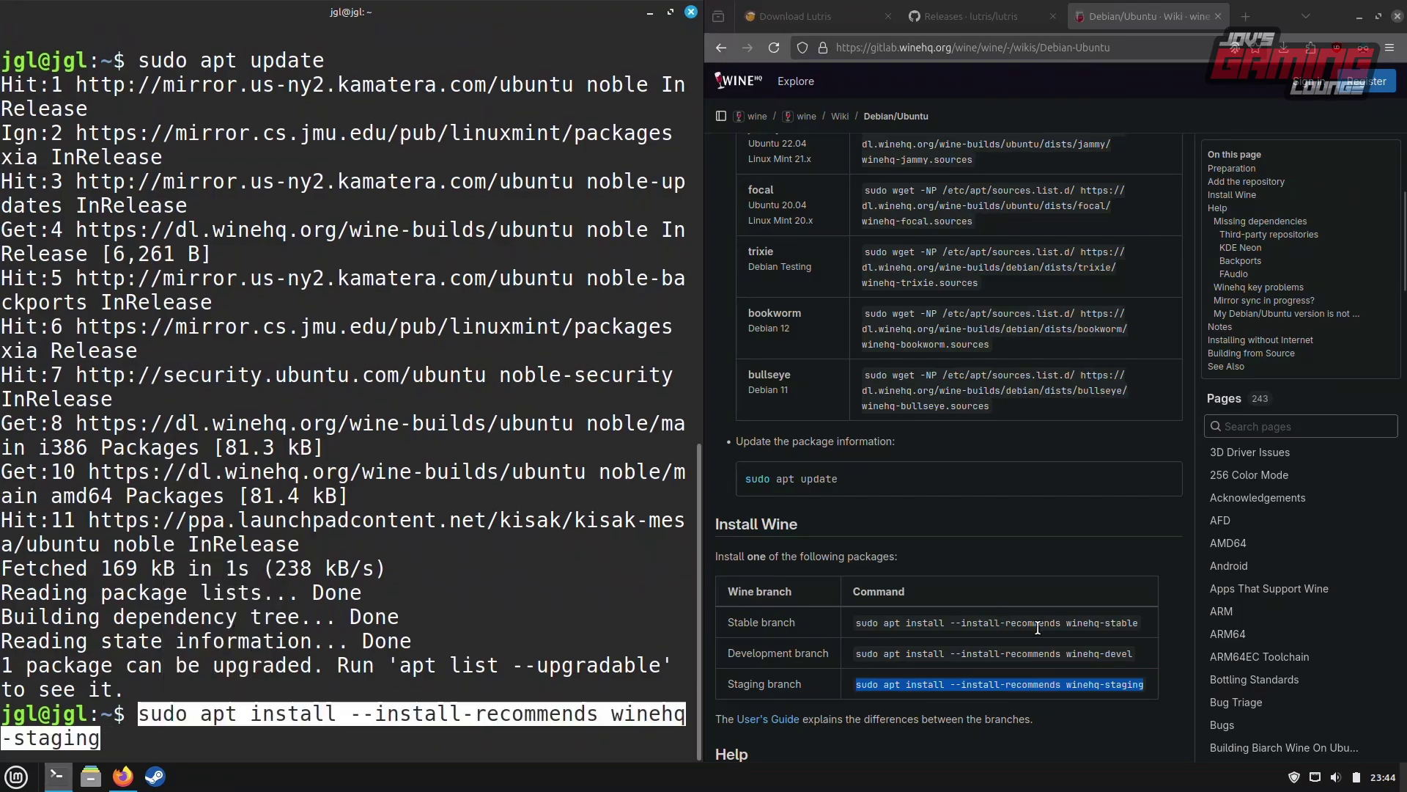
pyautogui.press('Return')
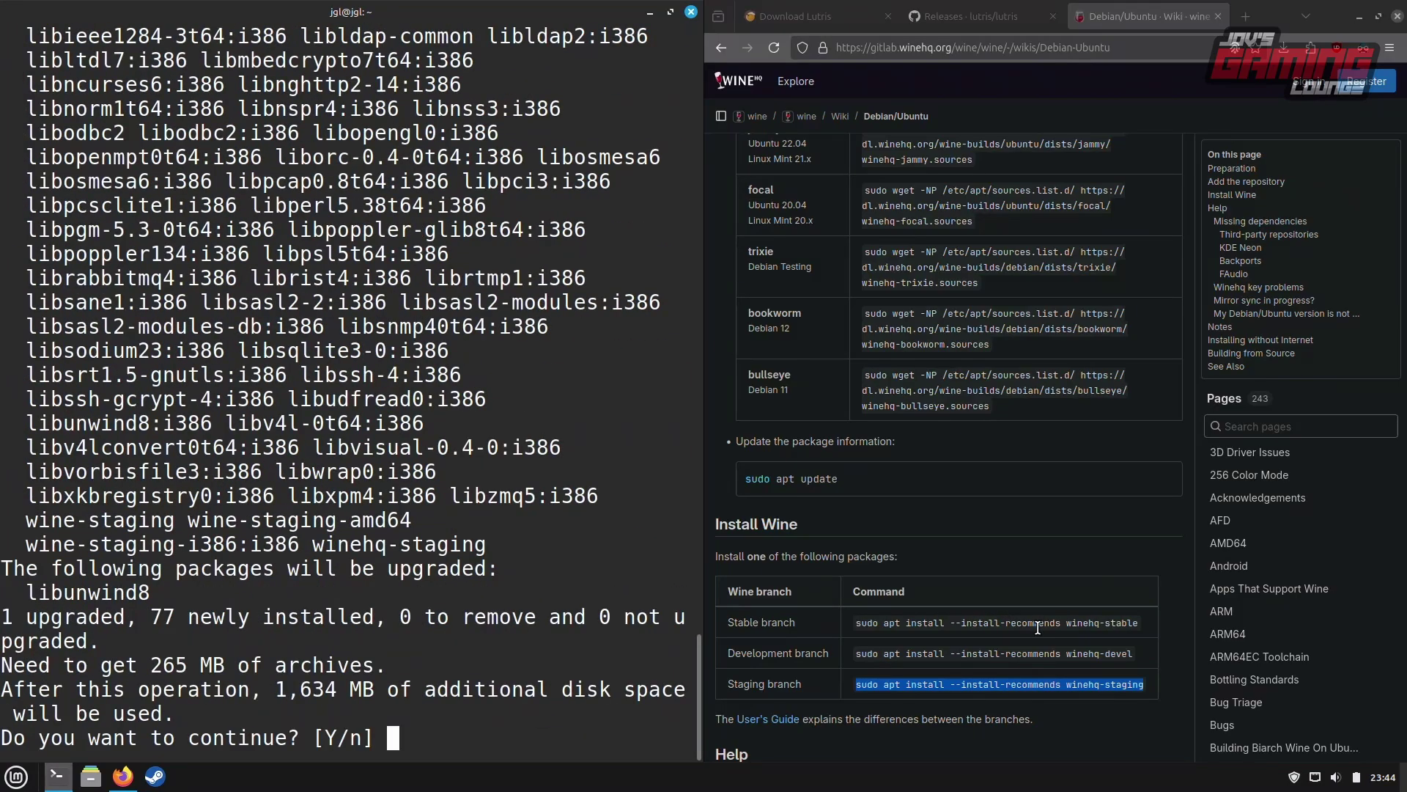
pyautogui.write('y')
pyautogui.press('Return')
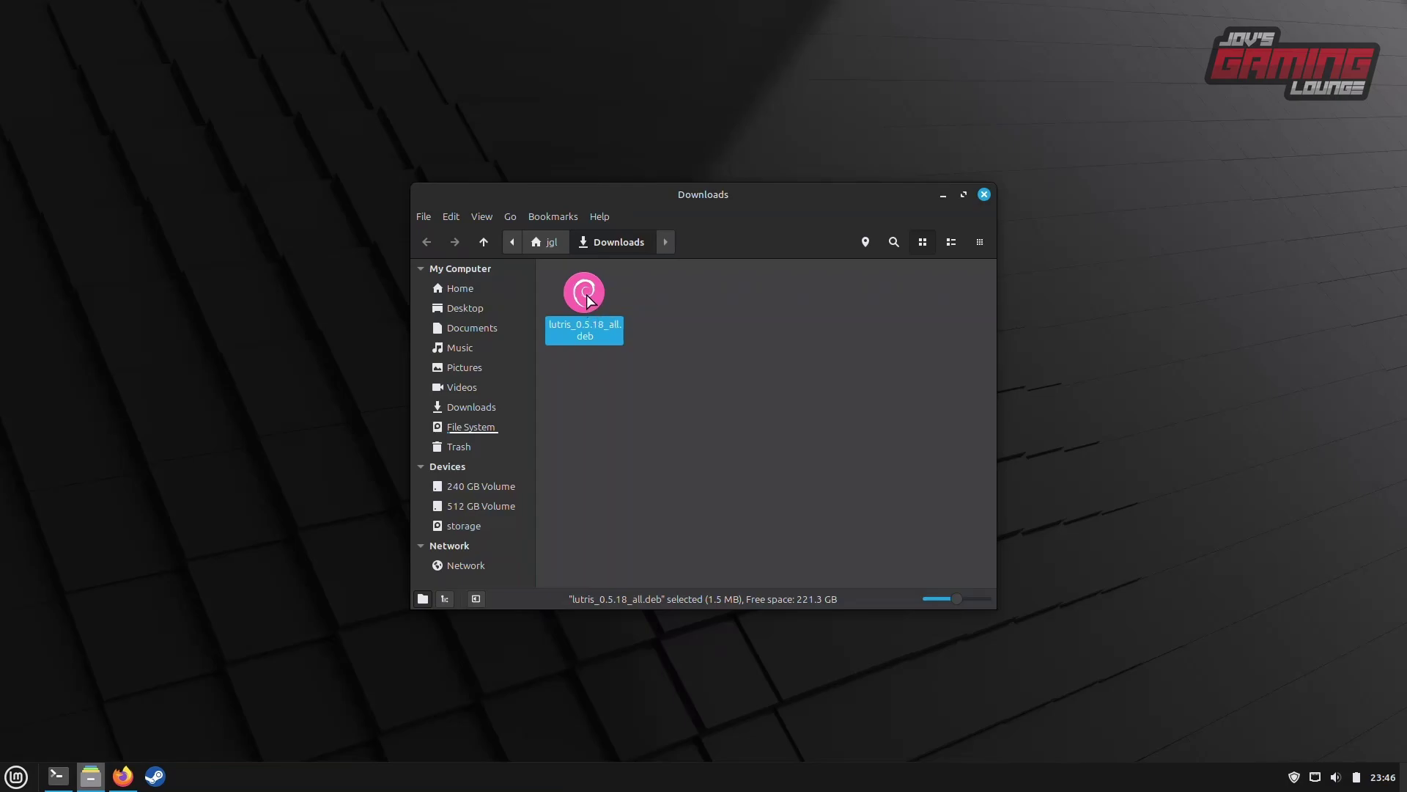
# - Install the downloaded lutris_0.5.18_all.deb package with its additional software, authenticating with the account password
pyautogui.doubleClick(588, 299)
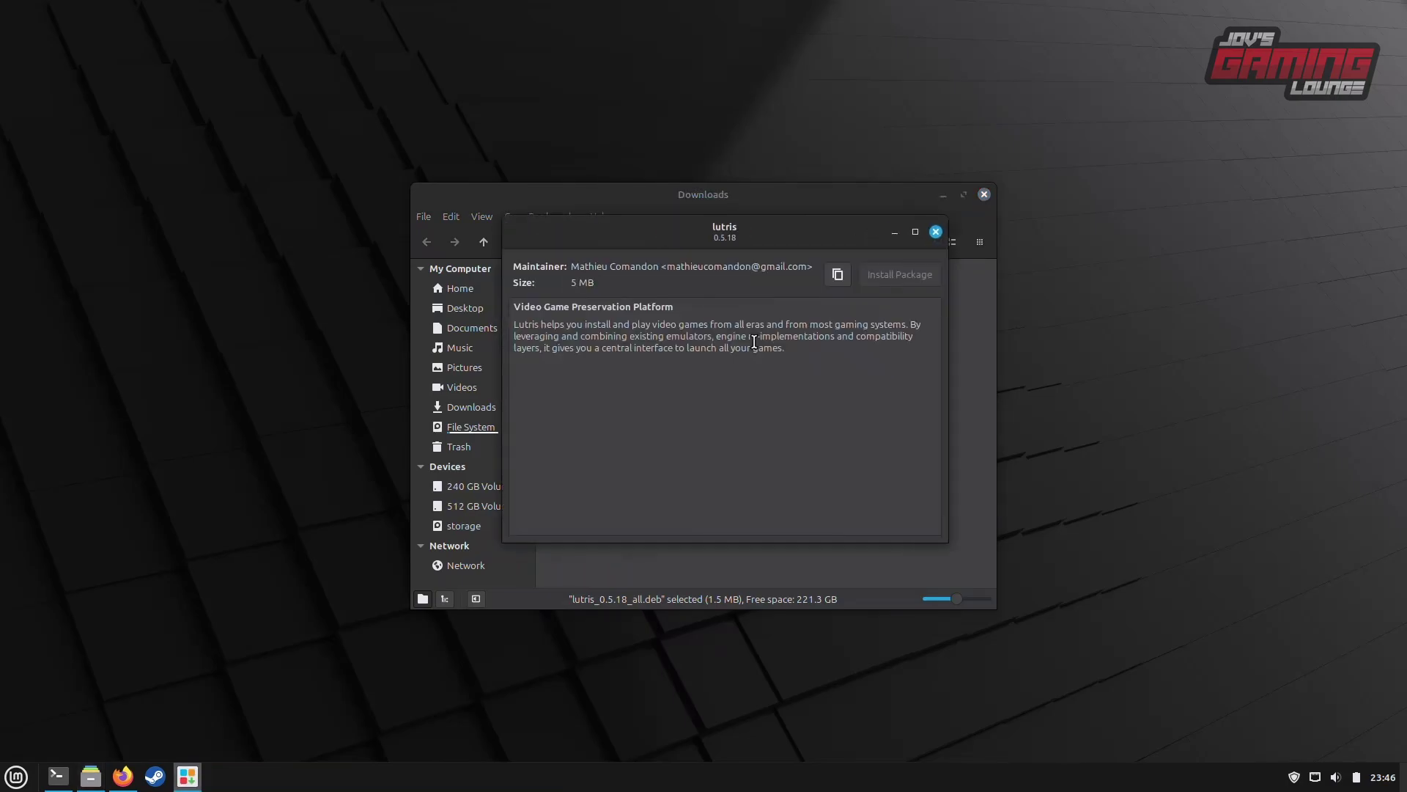
pyautogui.click(761, 439)
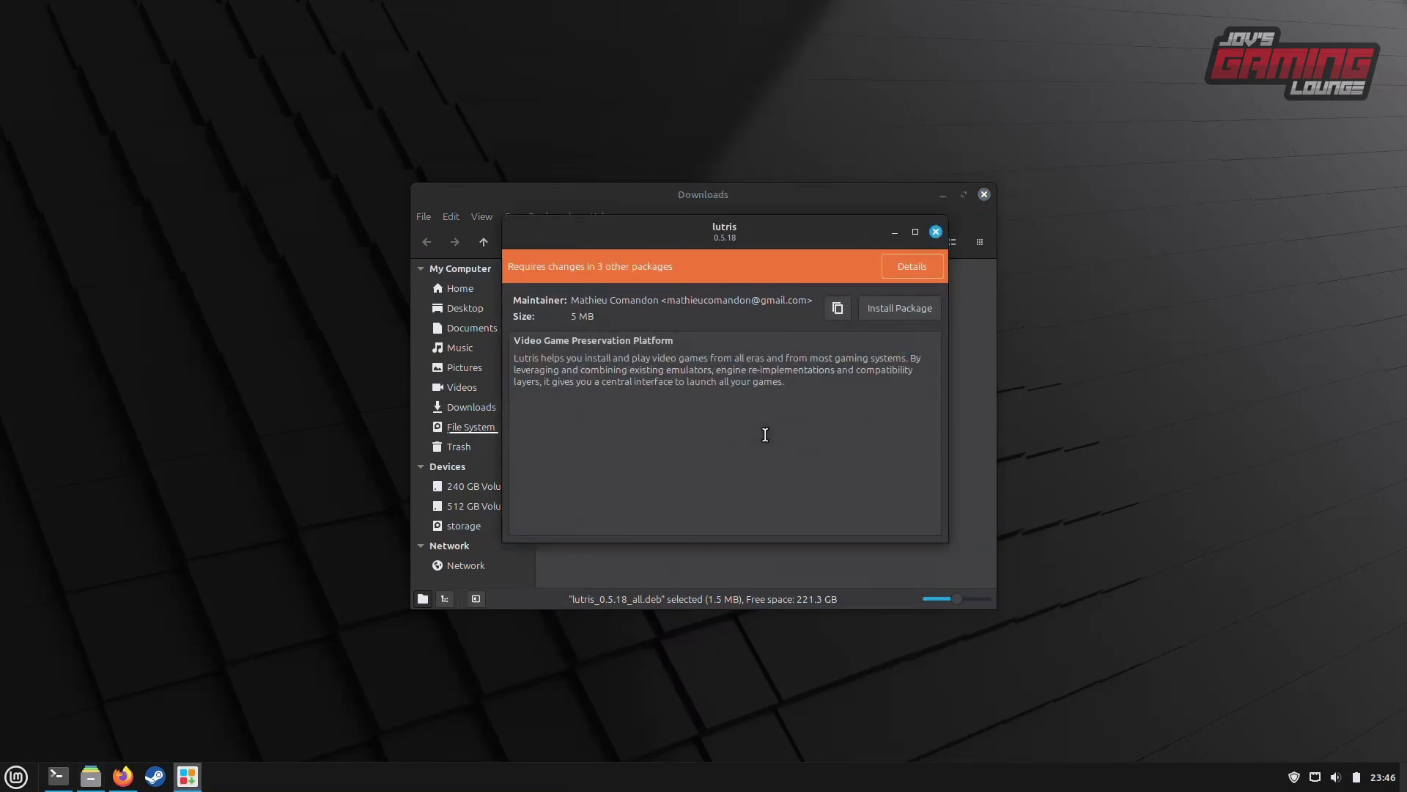
pyautogui.click(903, 310)
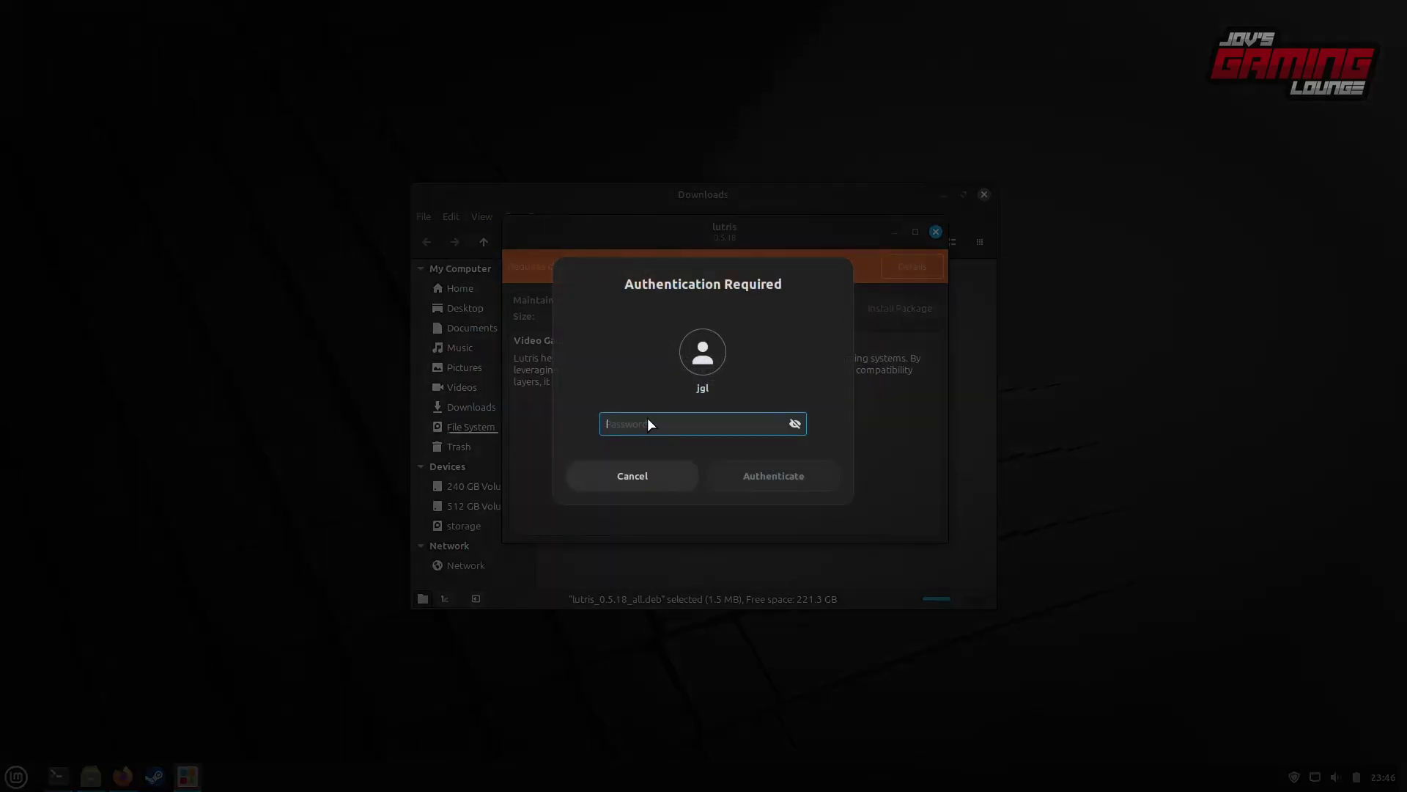
pyautogui.press('Return')
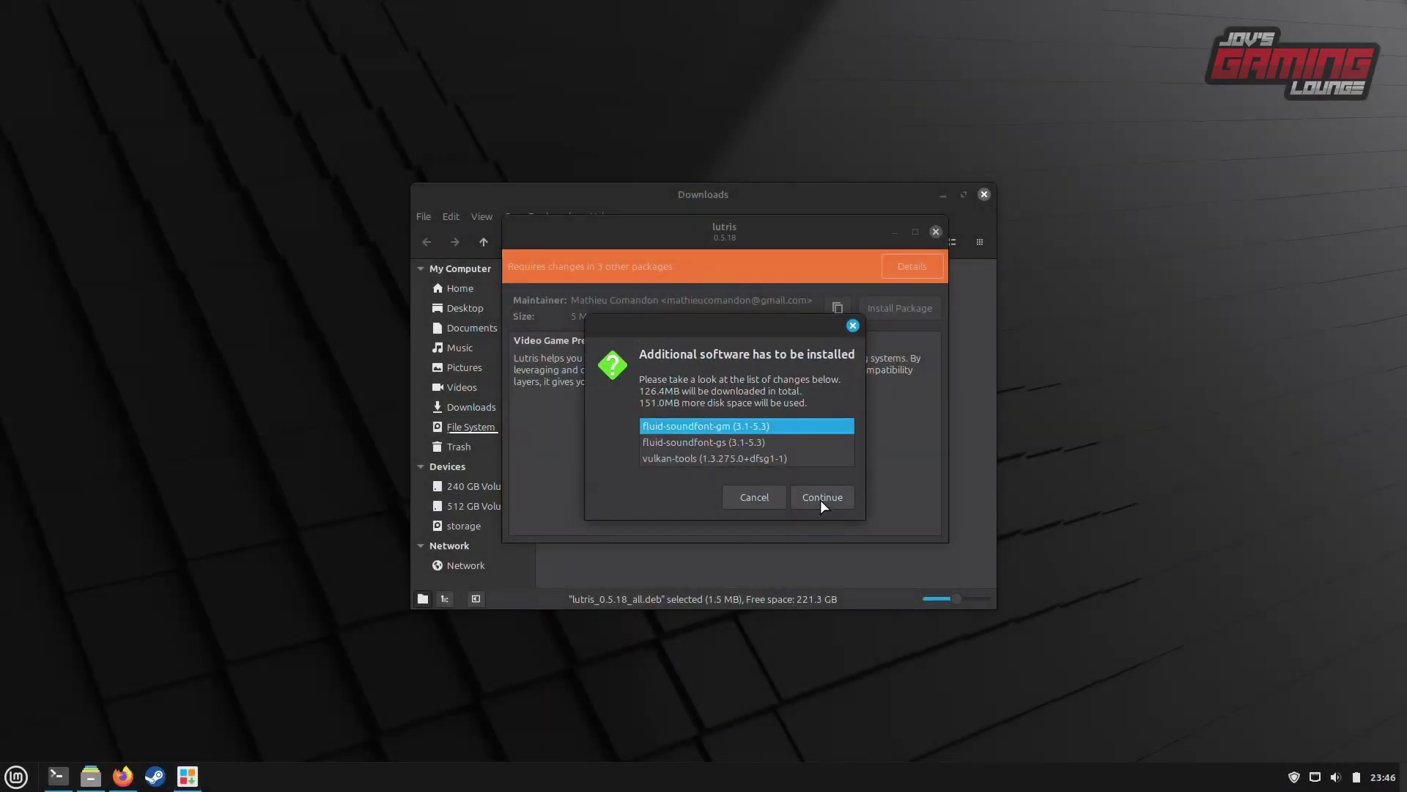
pyautogui.click(833, 503)
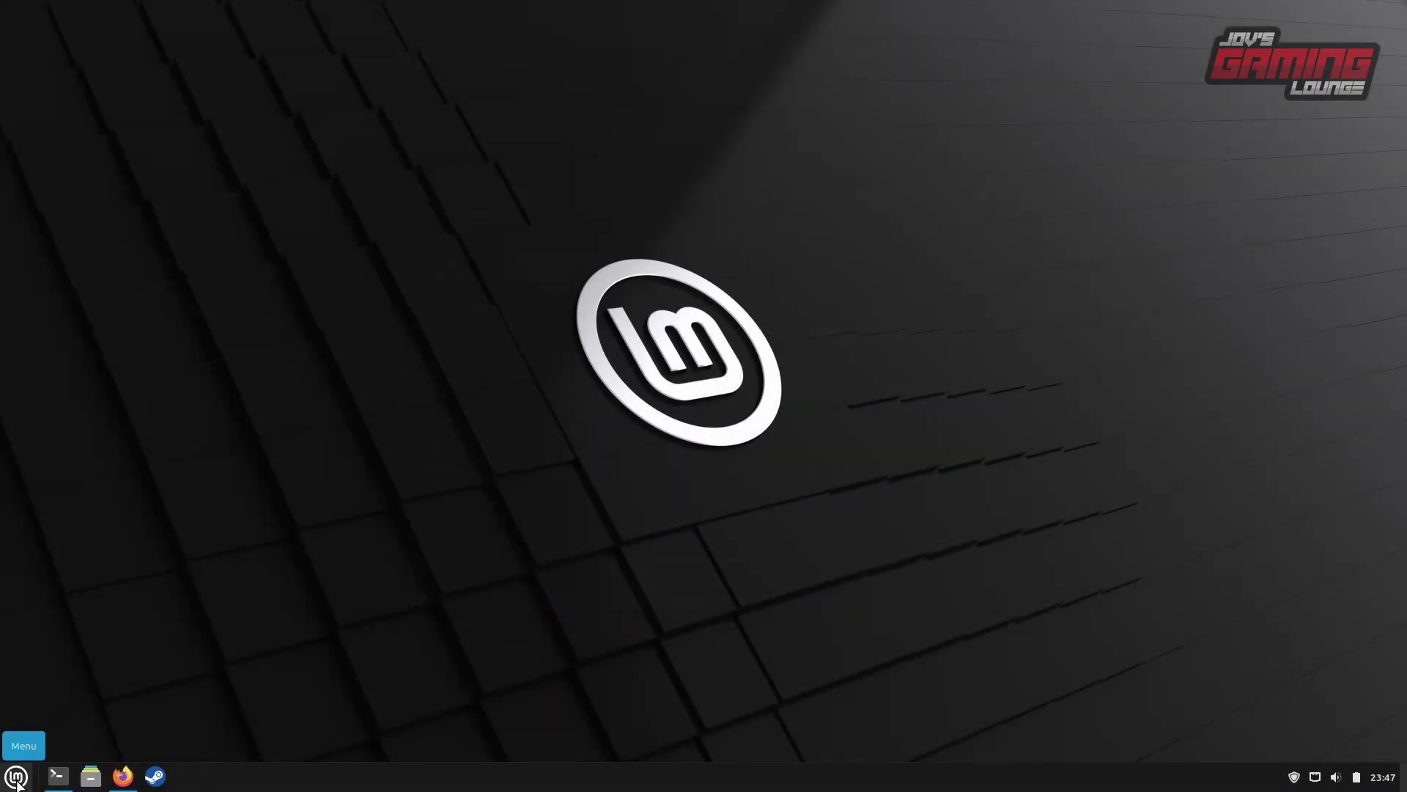
# - Pin Lutris from the Games category to the desktop panel and launch it
pyautogui.click(16, 779)
pyautogui.moveTo(187, 478)
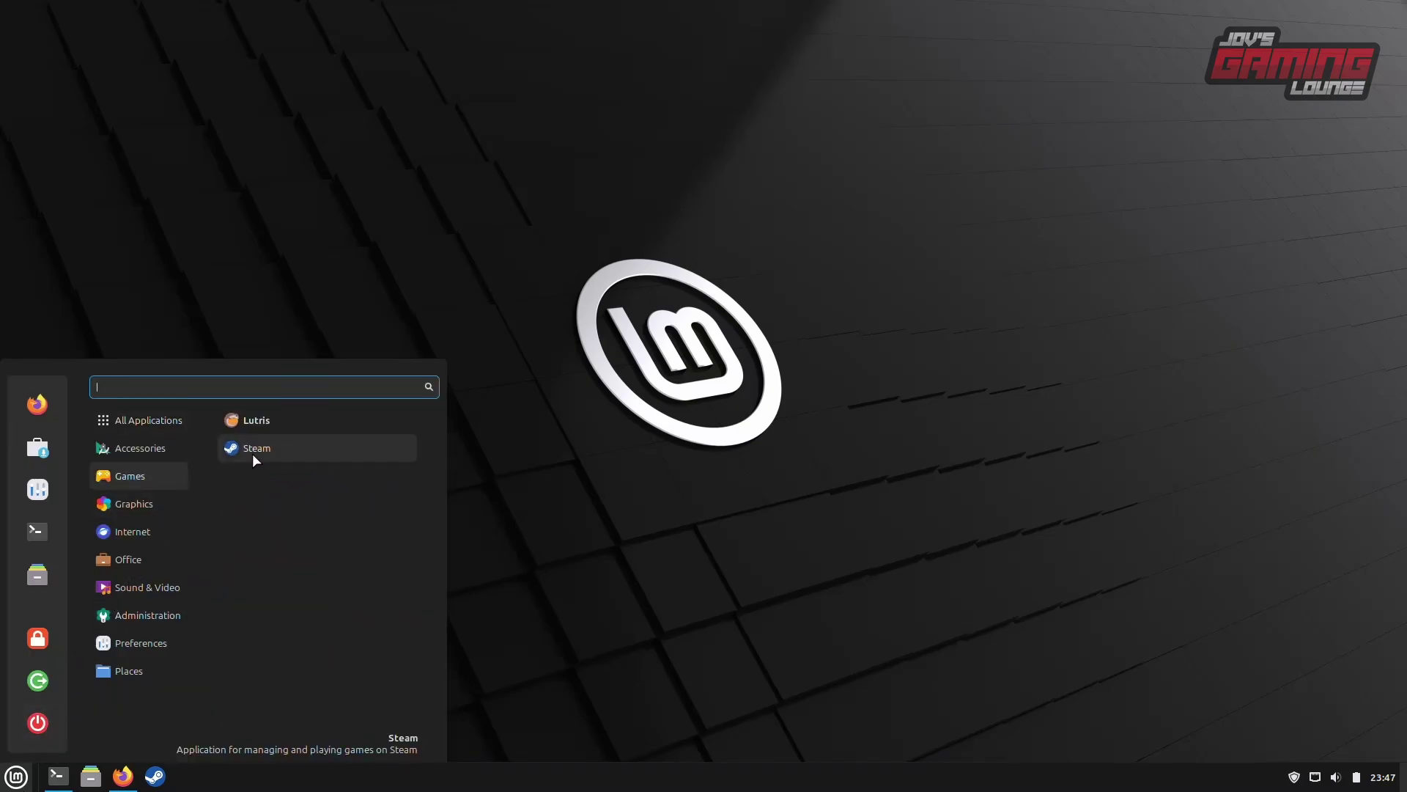
pyautogui.rightClick(289, 421)
pyautogui.click(299, 450)
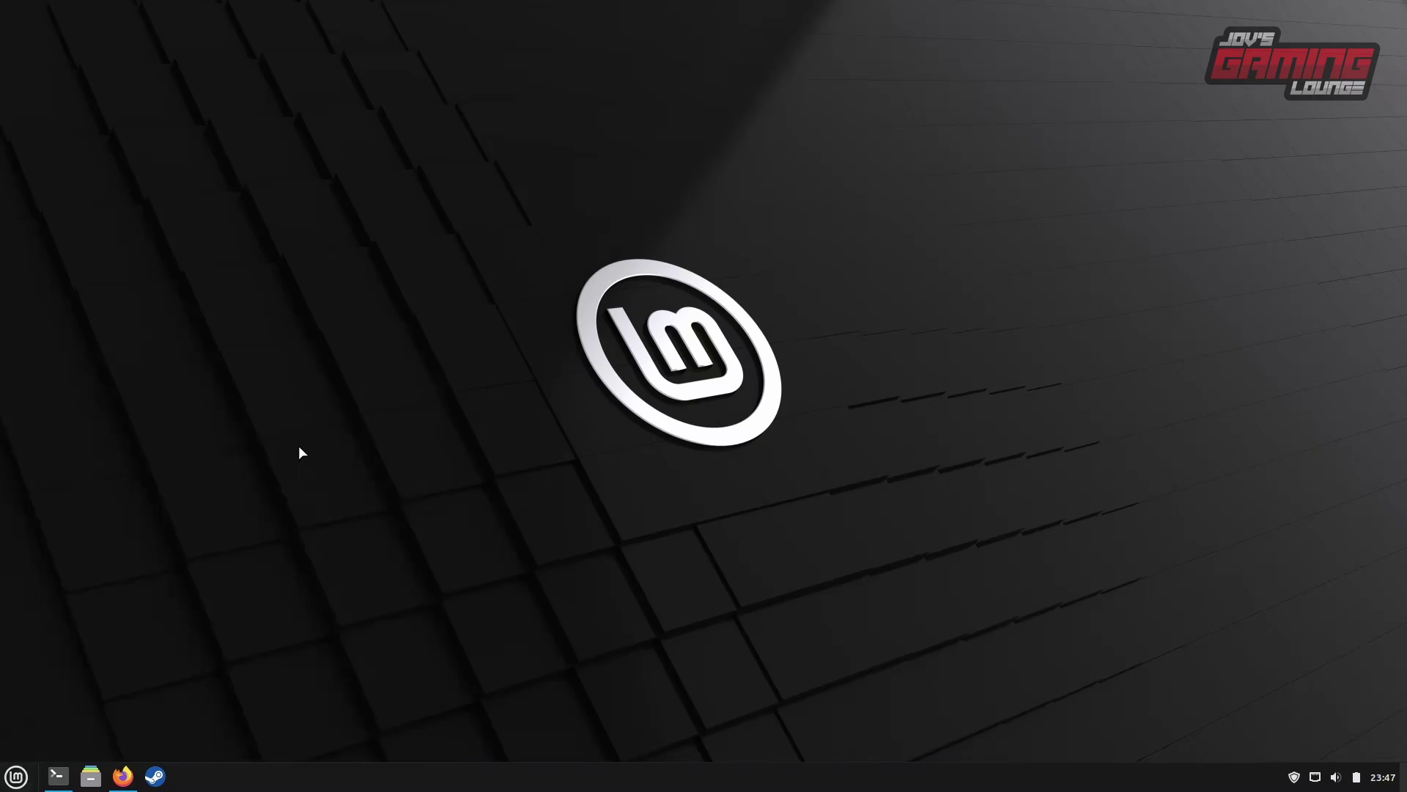
pyautogui.click(188, 776)
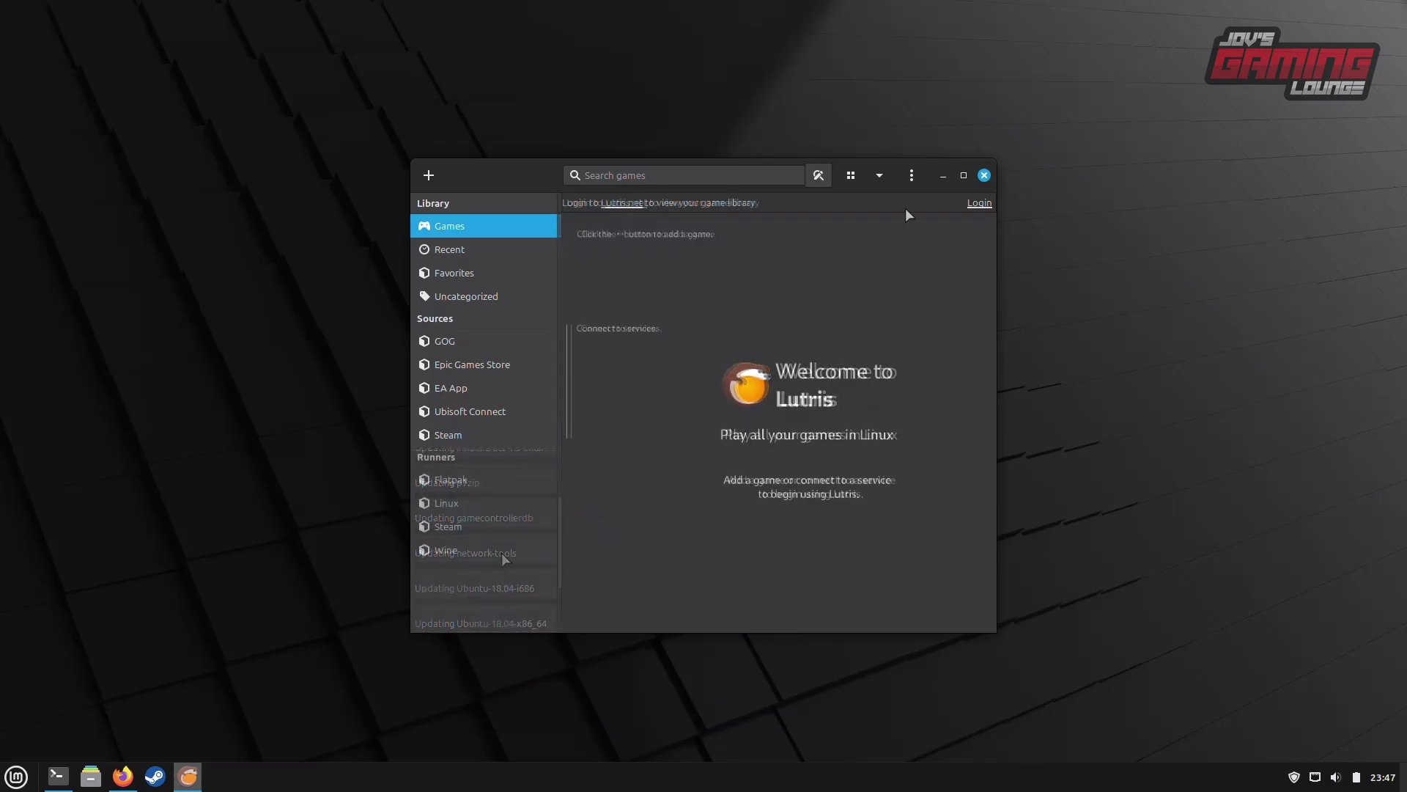
# - Examine which Wine versions the Wine runner offers in the Lutris preferences, leaving its configuration without saving
pyautogui.click(912, 177)
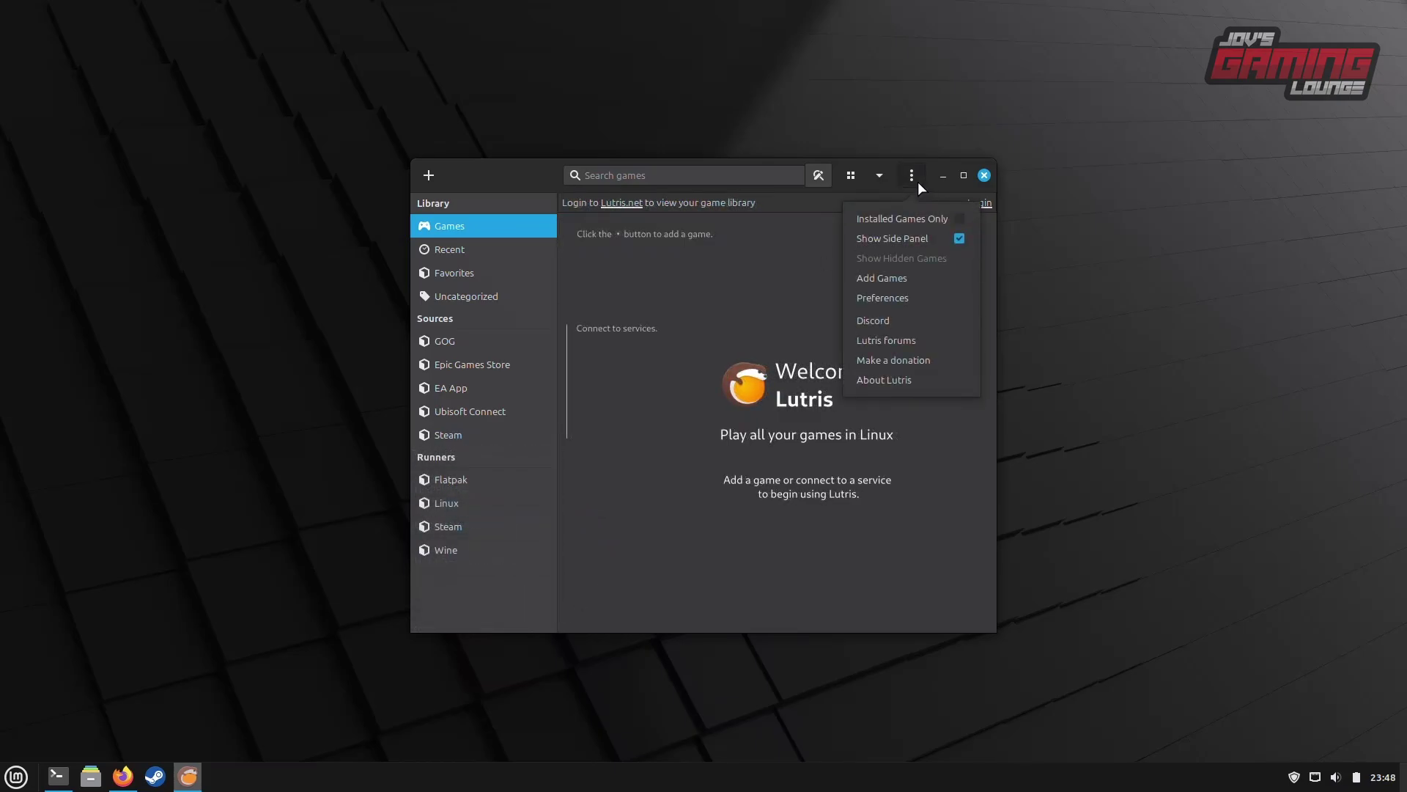
pyautogui.click(912, 301)
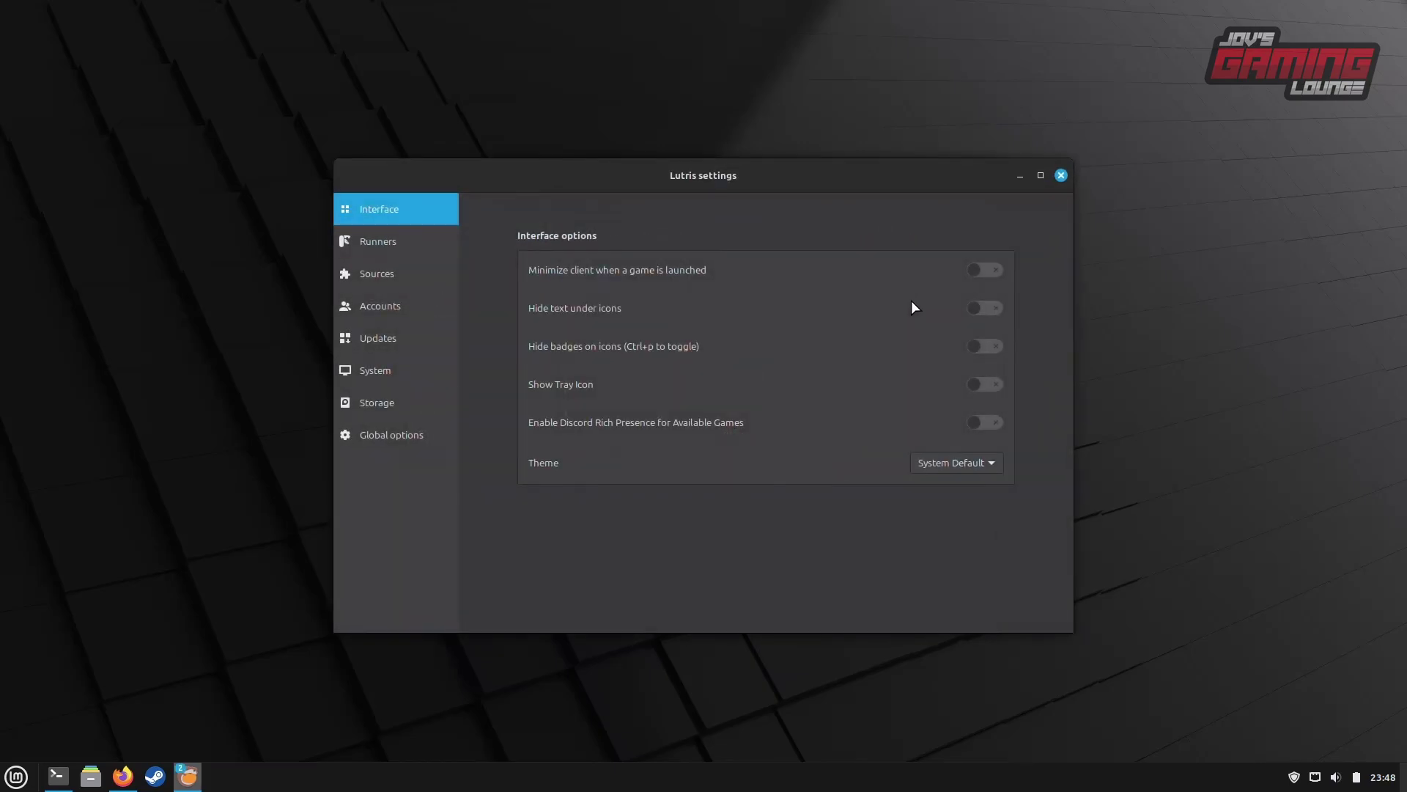
pyautogui.click(384, 244)
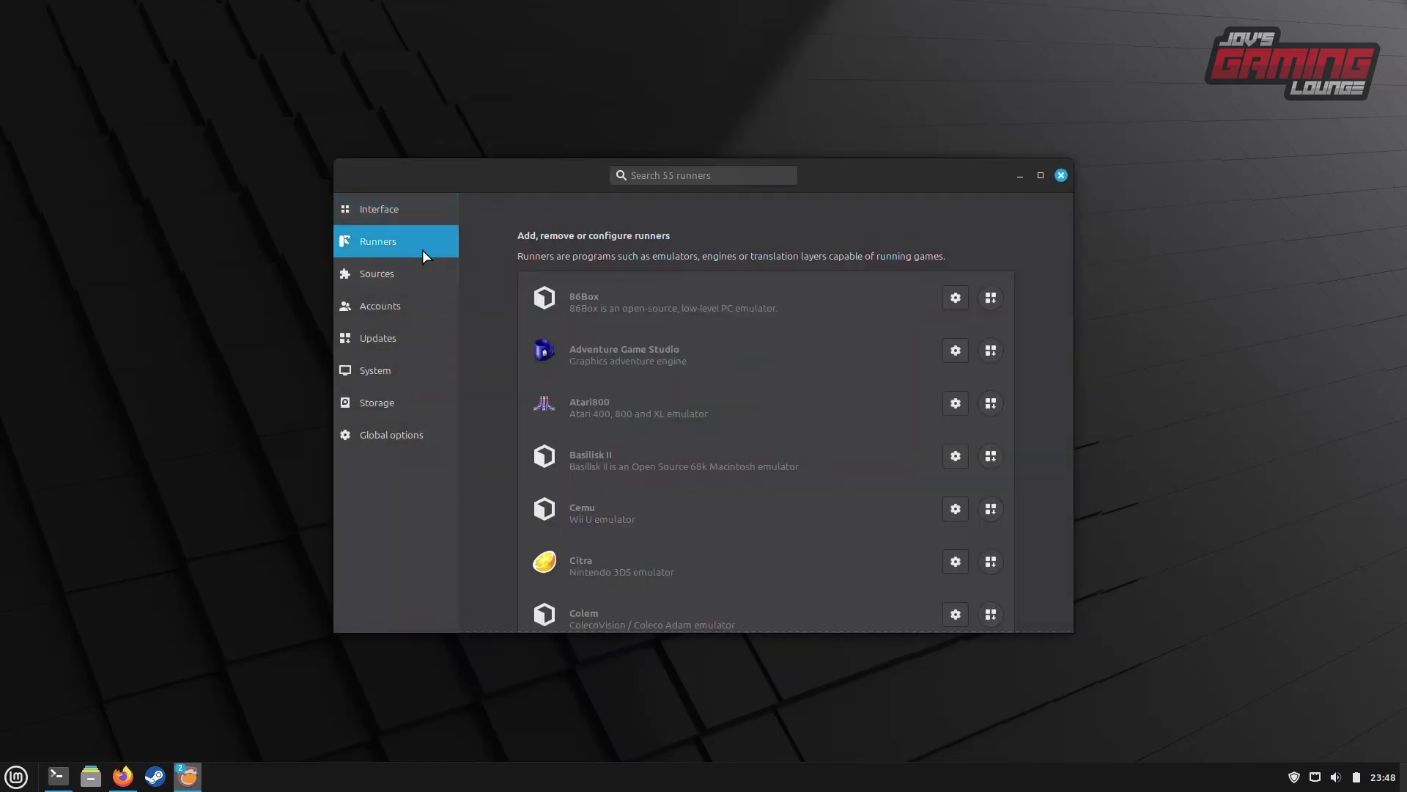
pyautogui.scroll(-1, 555, 338)
pyautogui.scroll(-20, 557, 337)
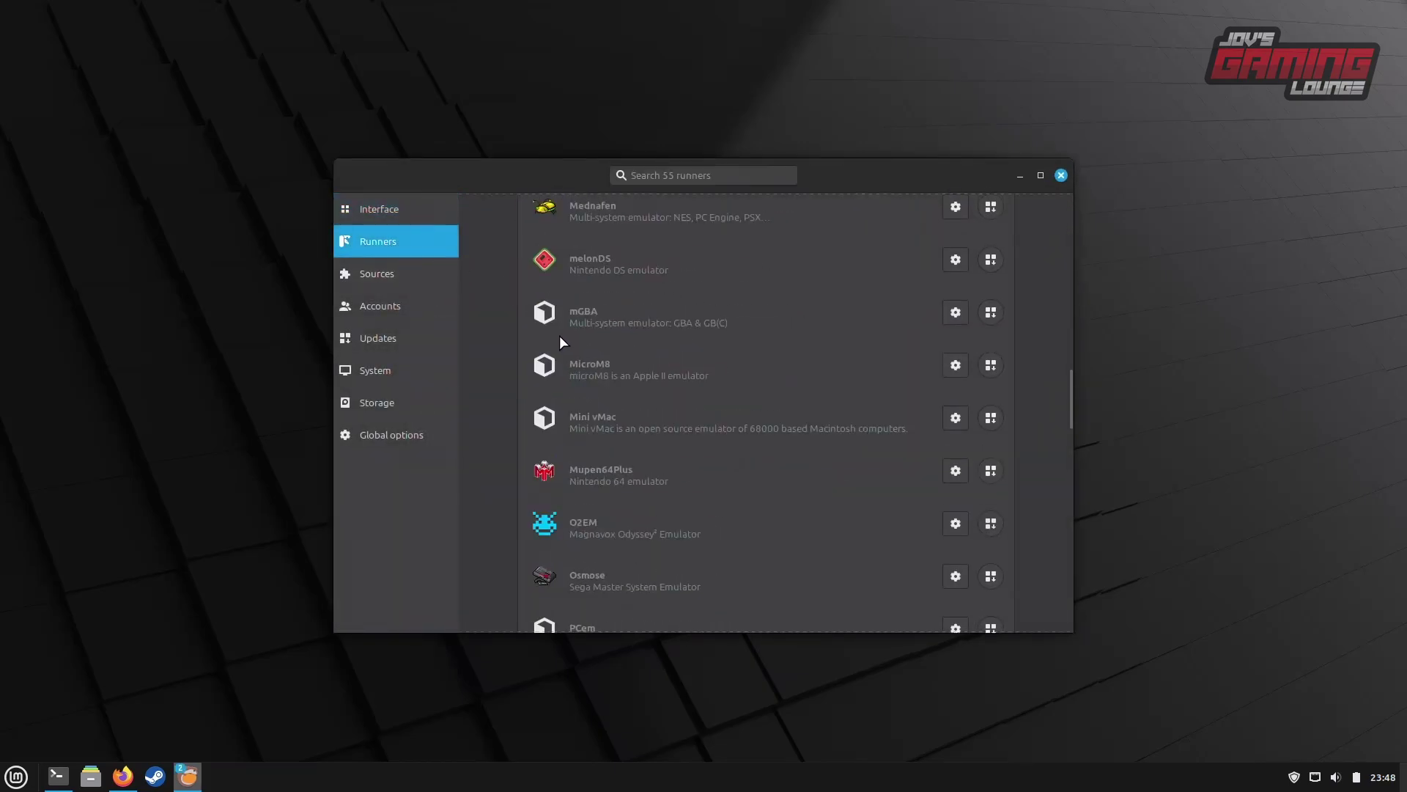
pyautogui.scroll(-12, 559, 338)
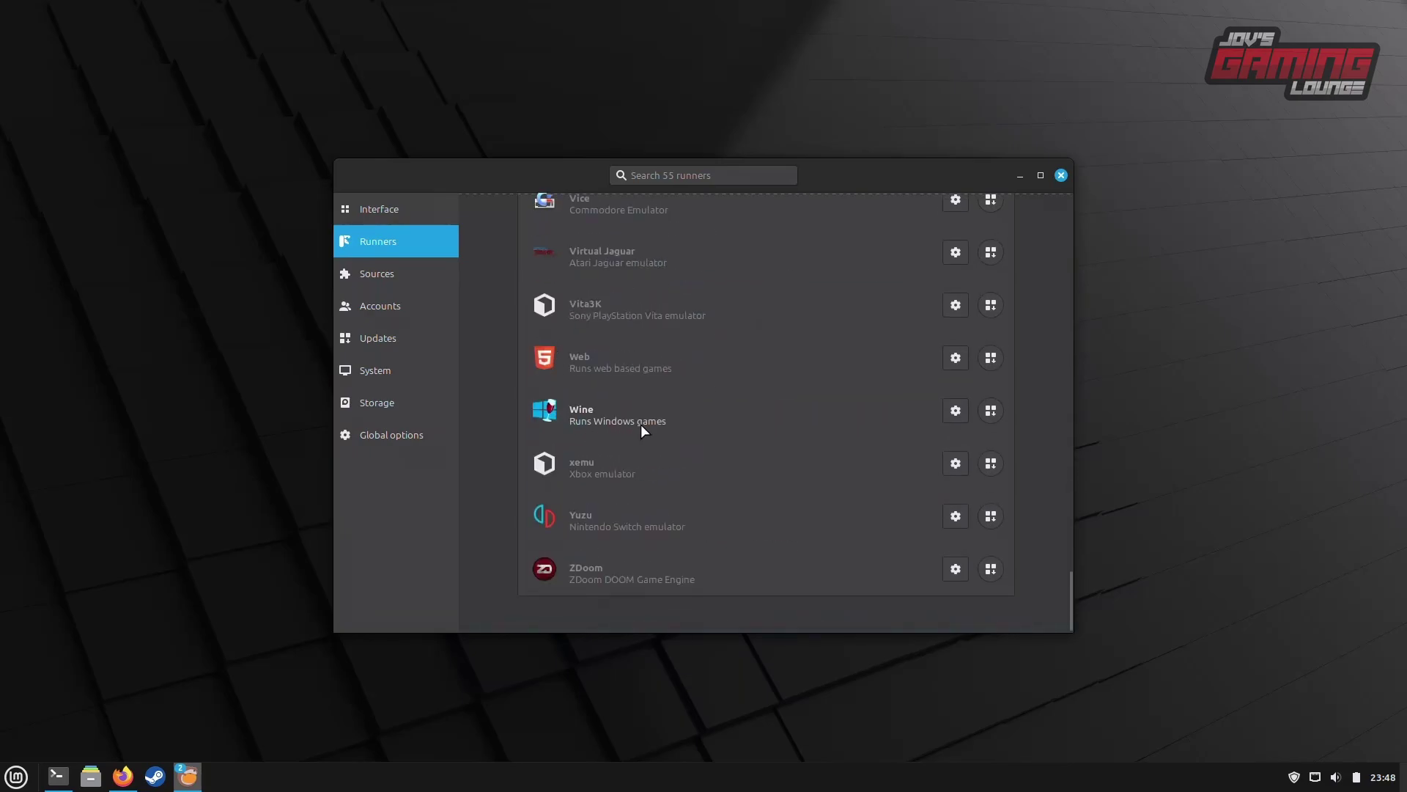
pyautogui.click(956, 409)
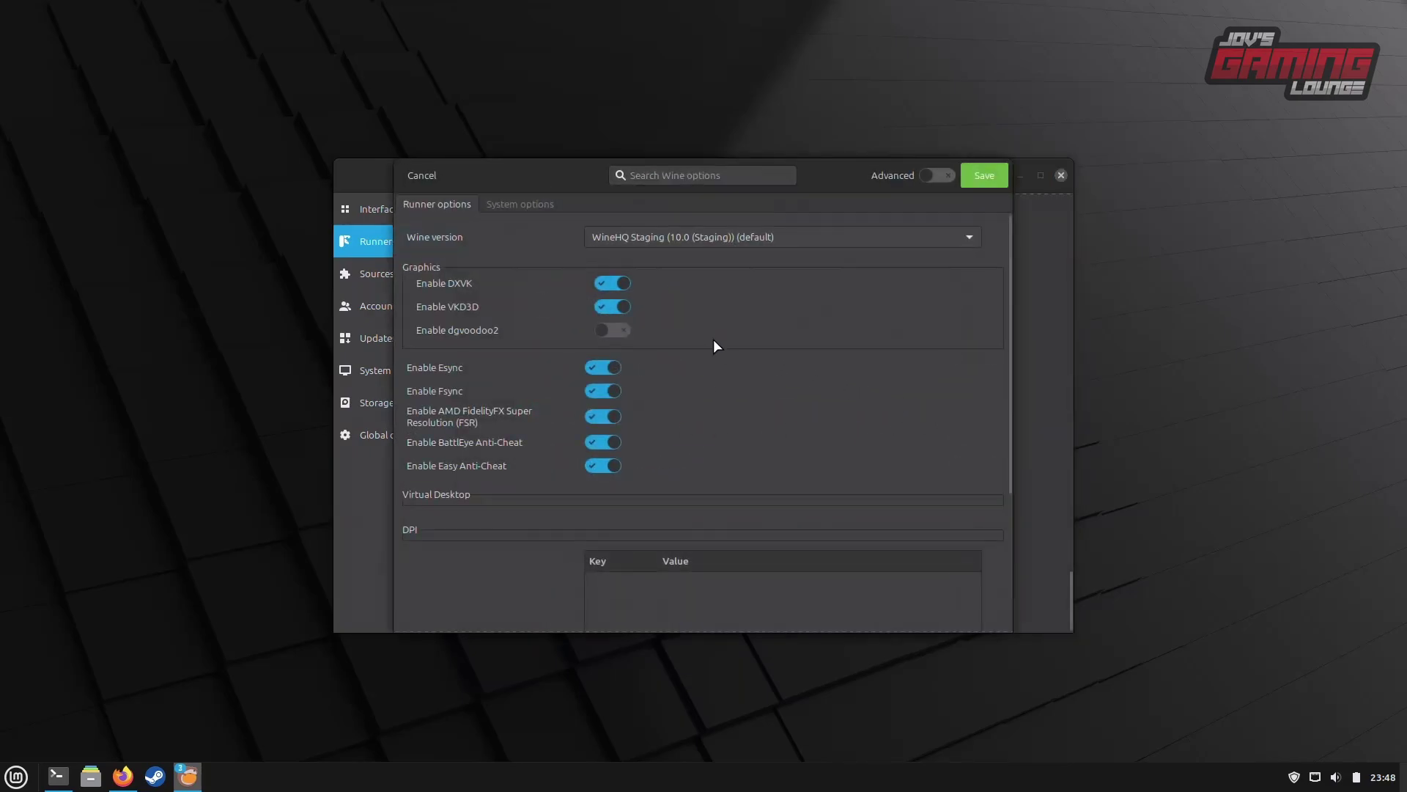
pyautogui.click(656, 236)
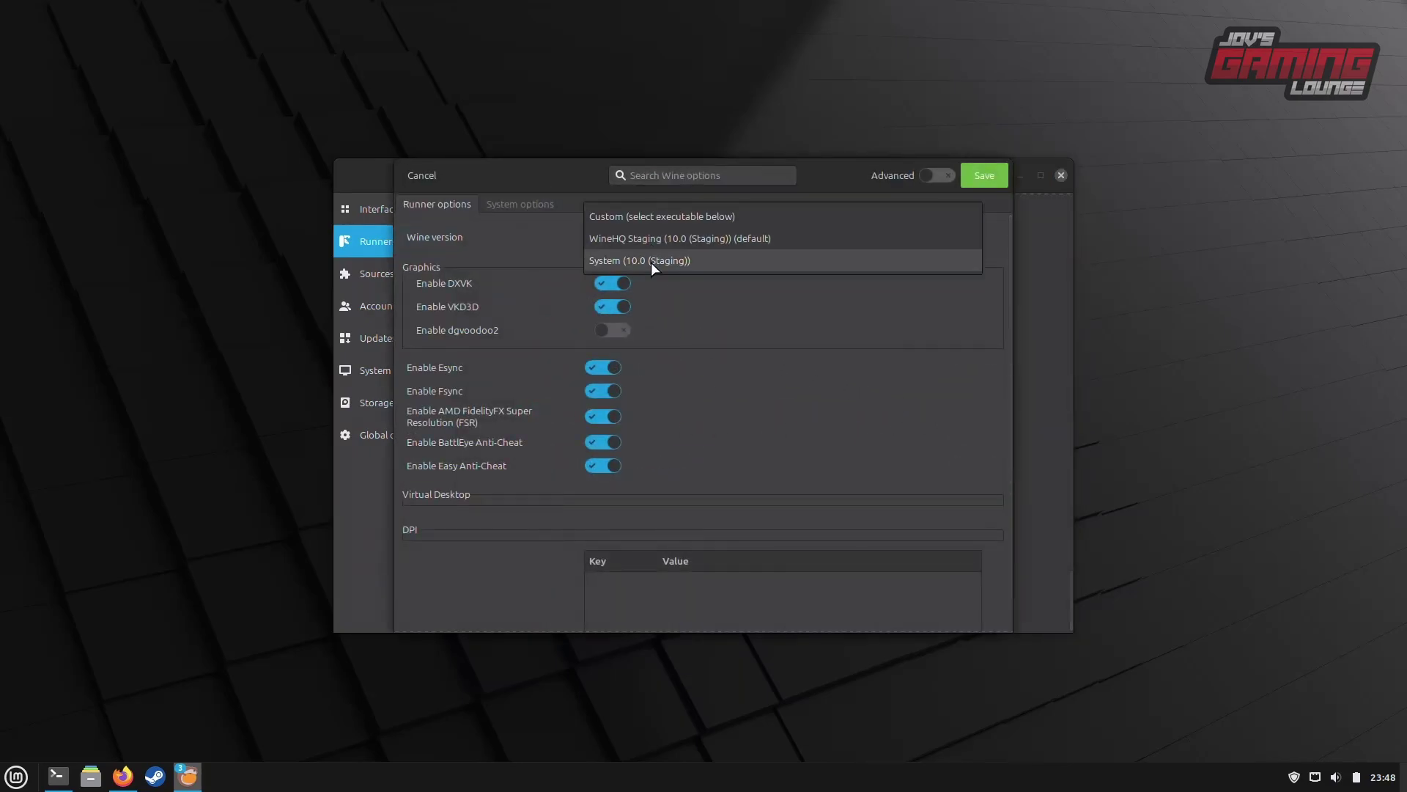
pyautogui.click(431, 182)
pyautogui.click(431, 182)
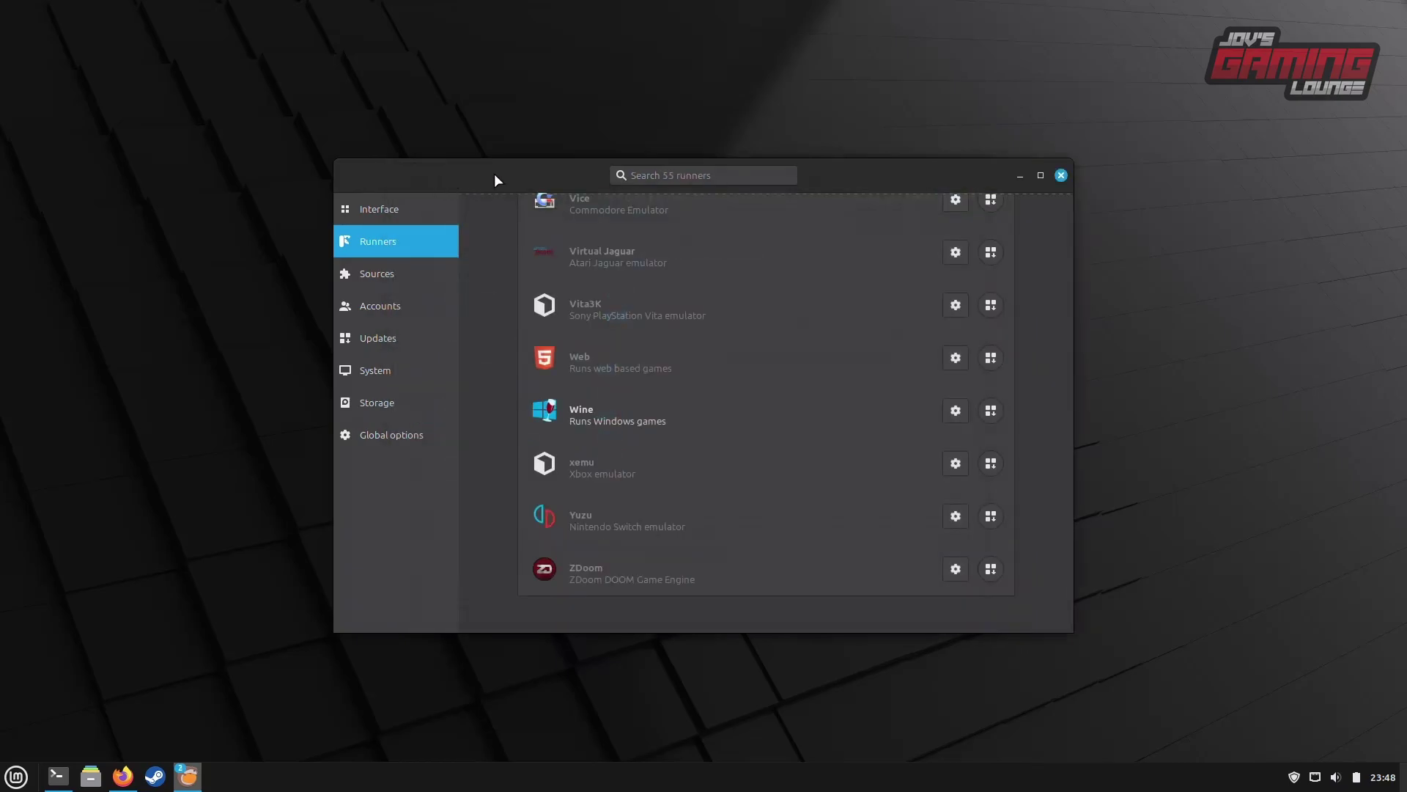
# - Check for Lutris runtime updates in the update settings
pyautogui.click(376, 336)
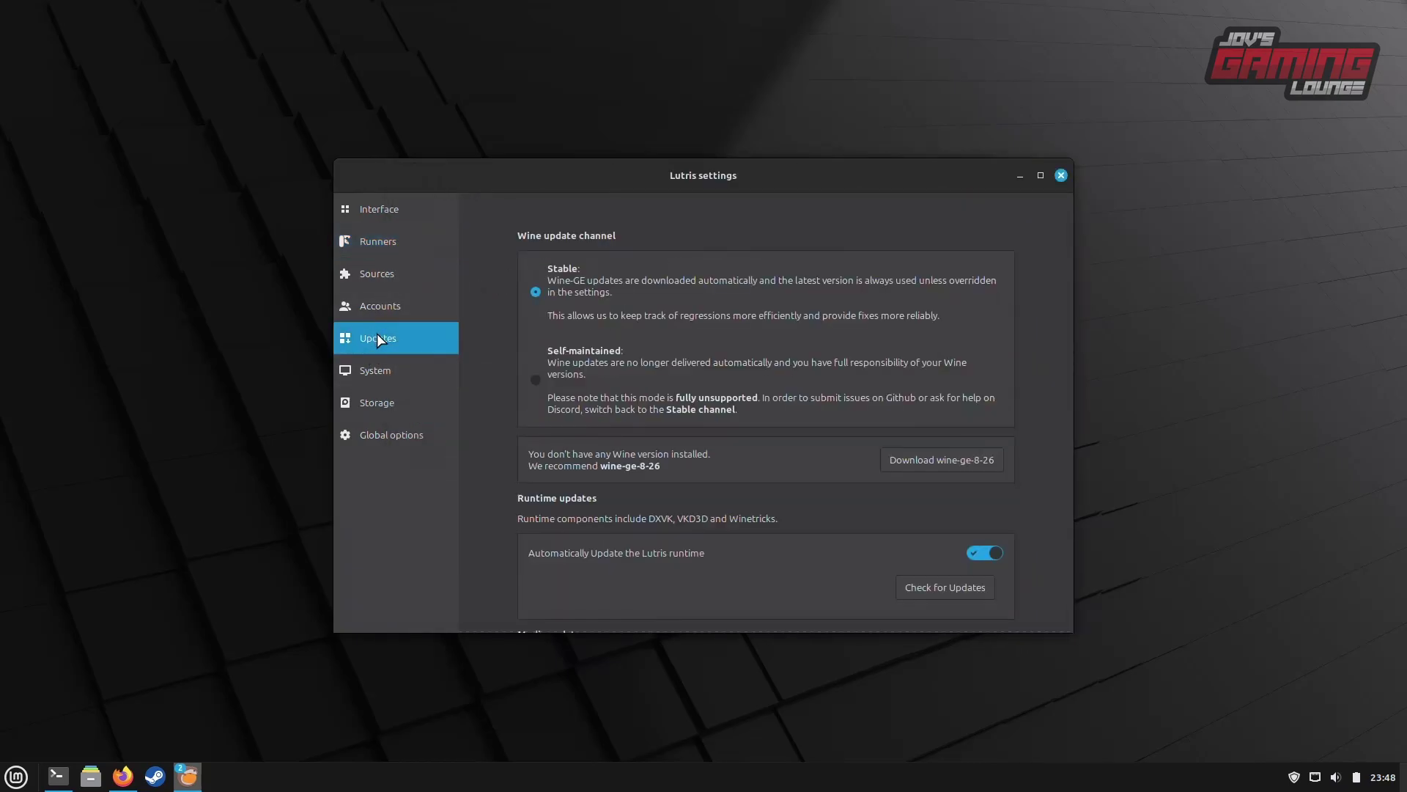
pyautogui.scroll(-3, 1056, 346)
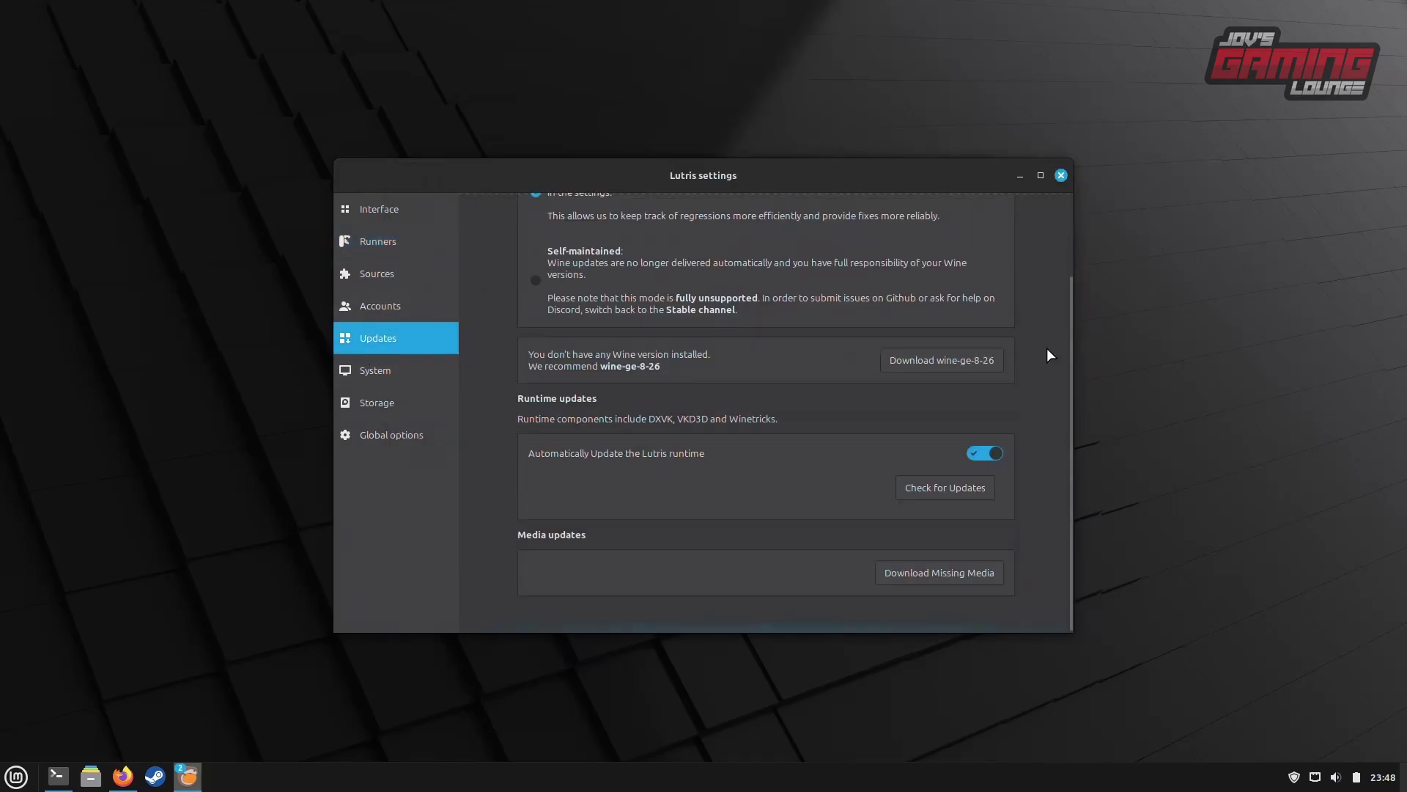
pyautogui.click(947, 485)
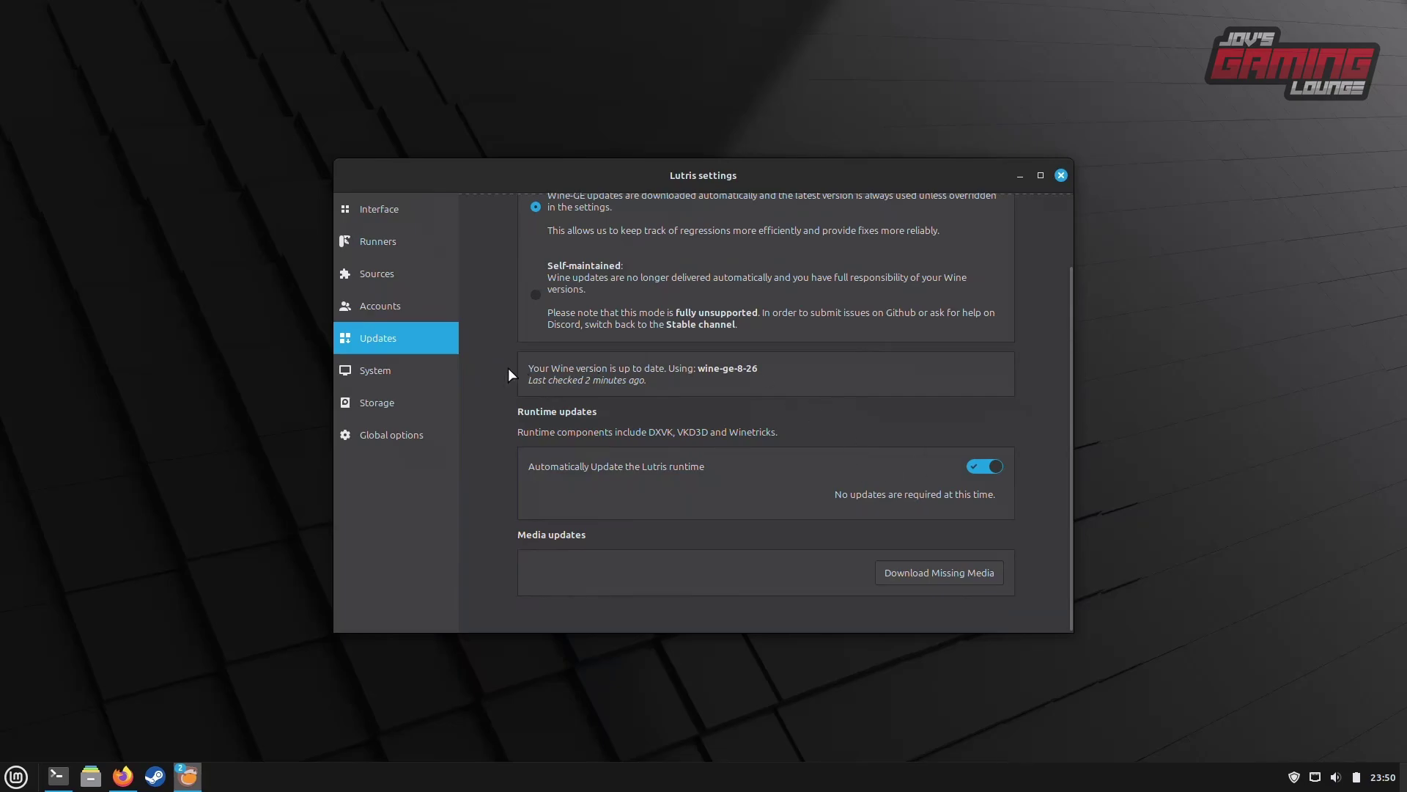
# - Set the Wine runner's Wine version to ge-proton
pyautogui.click(403, 247)
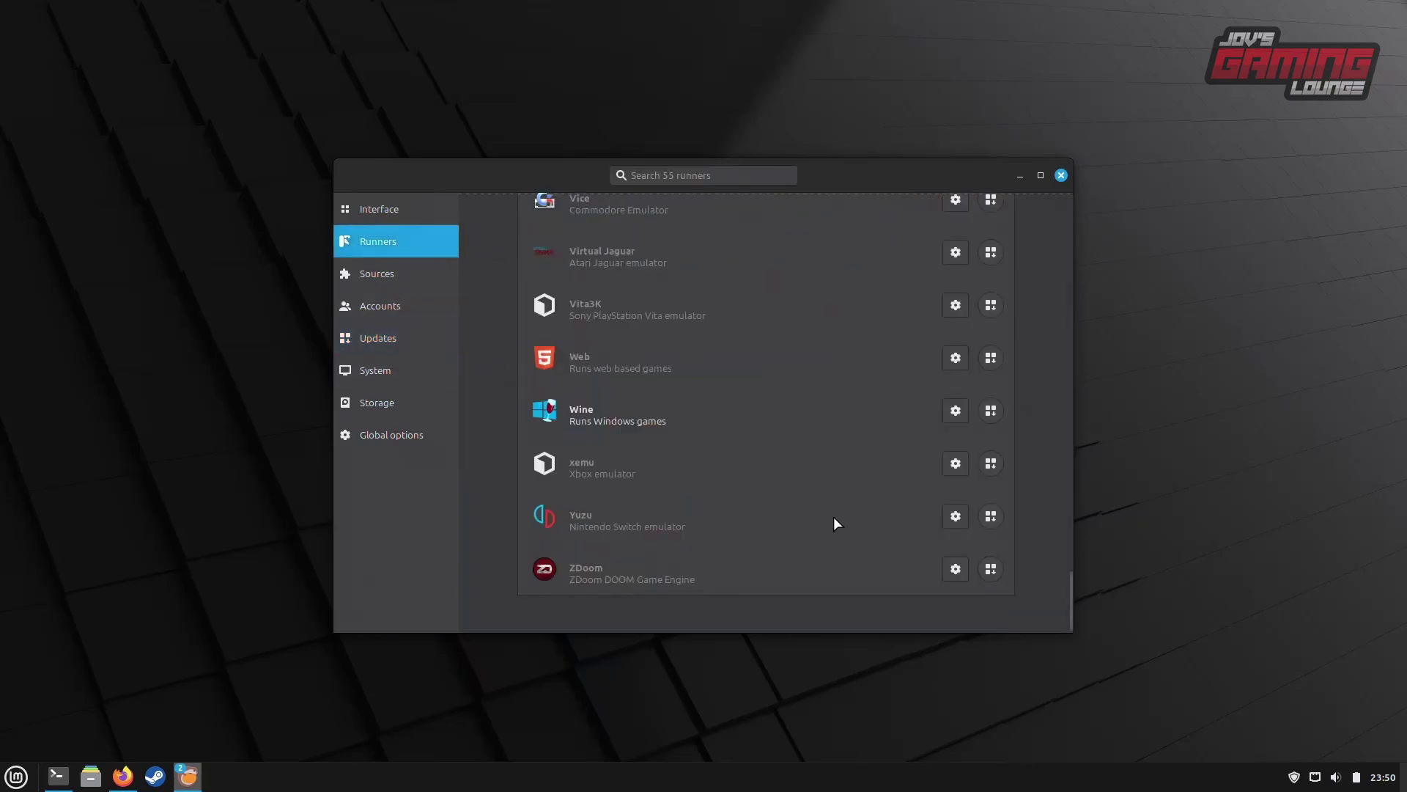
pyautogui.click(955, 409)
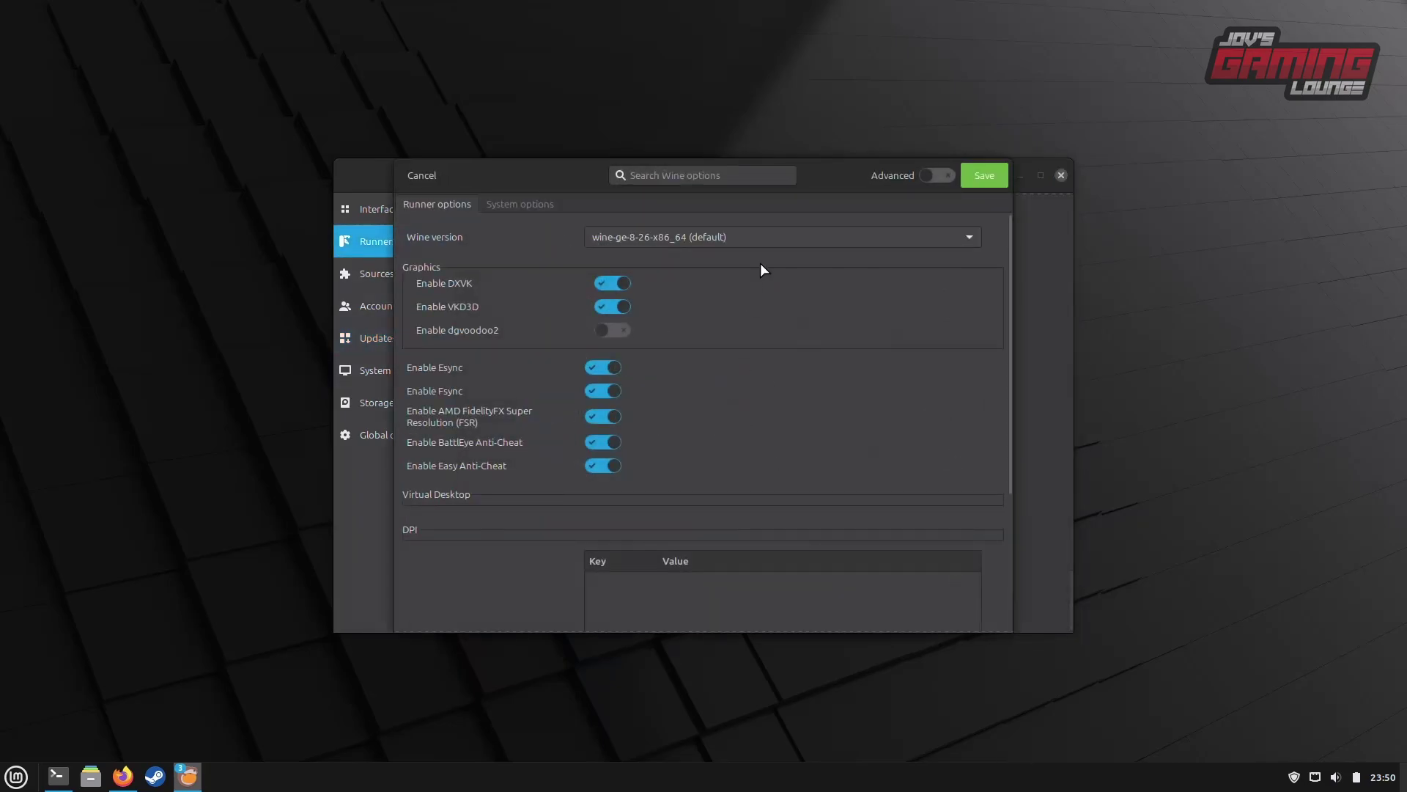
pyautogui.click(777, 239)
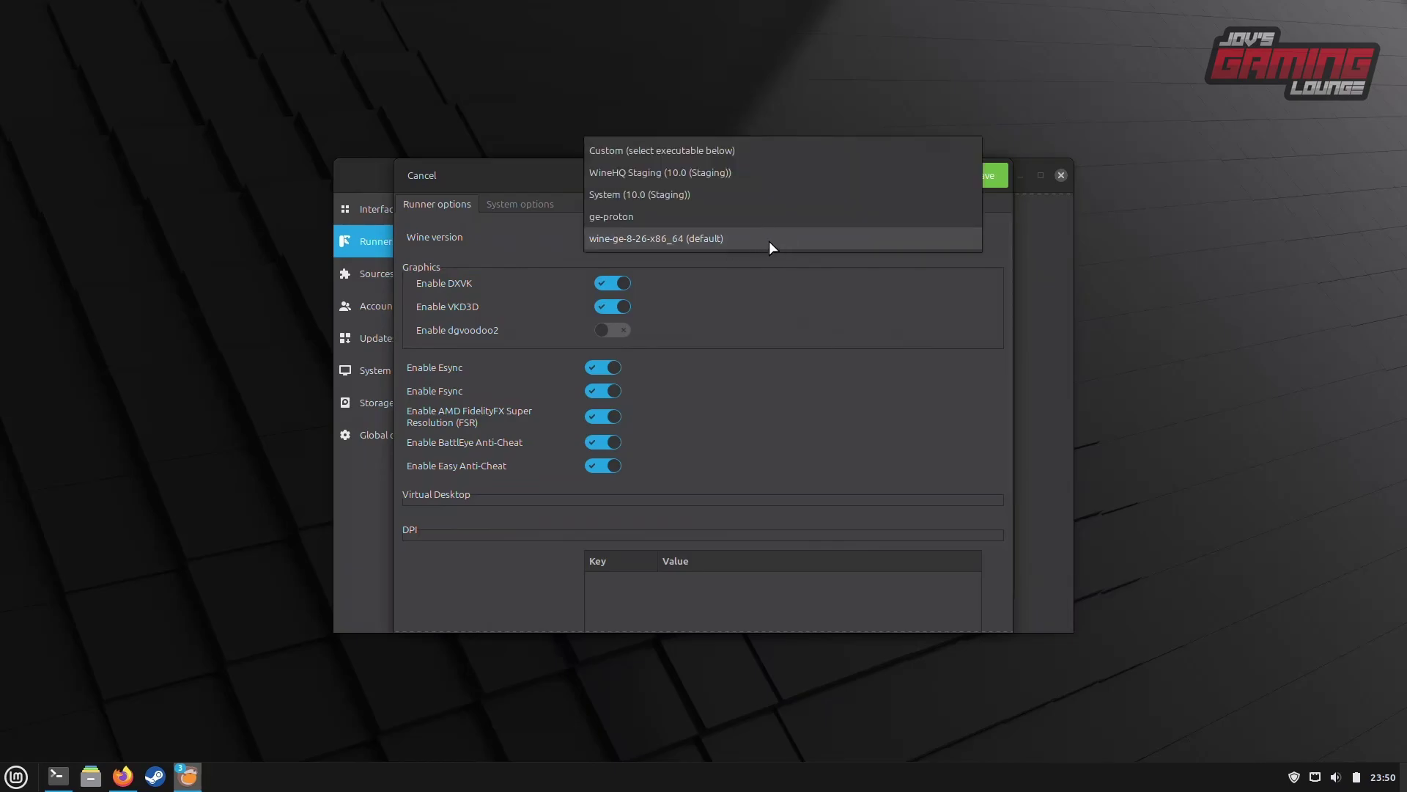
pyautogui.click(638, 218)
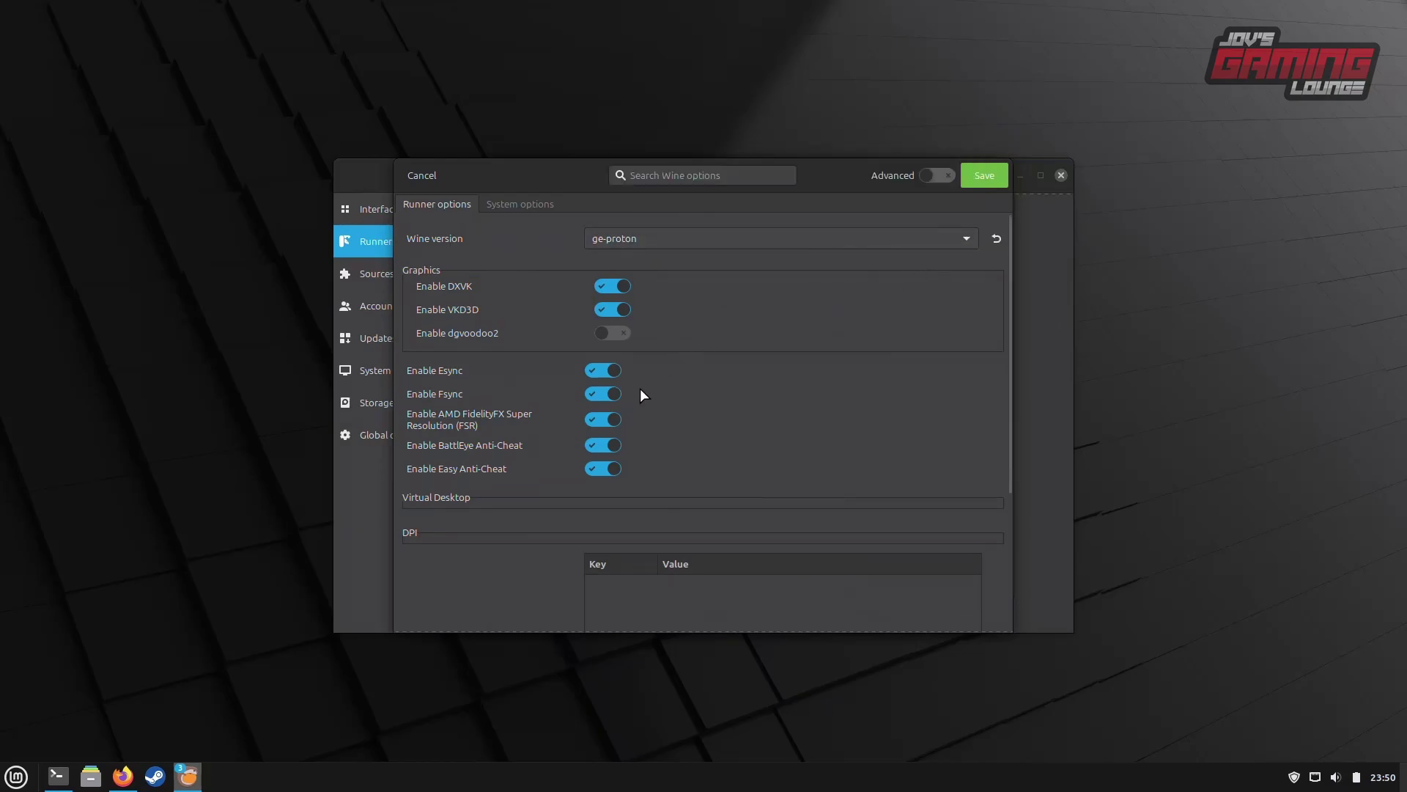
# - Turn off Easy Anti-Cheat, BattlEye Anti-Cheat and AMD FidelityFX Super Resolution (FSR) for the Wine runner
pyautogui.click(610, 467)
pyautogui.click(615, 443)
pyautogui.click(614, 417)
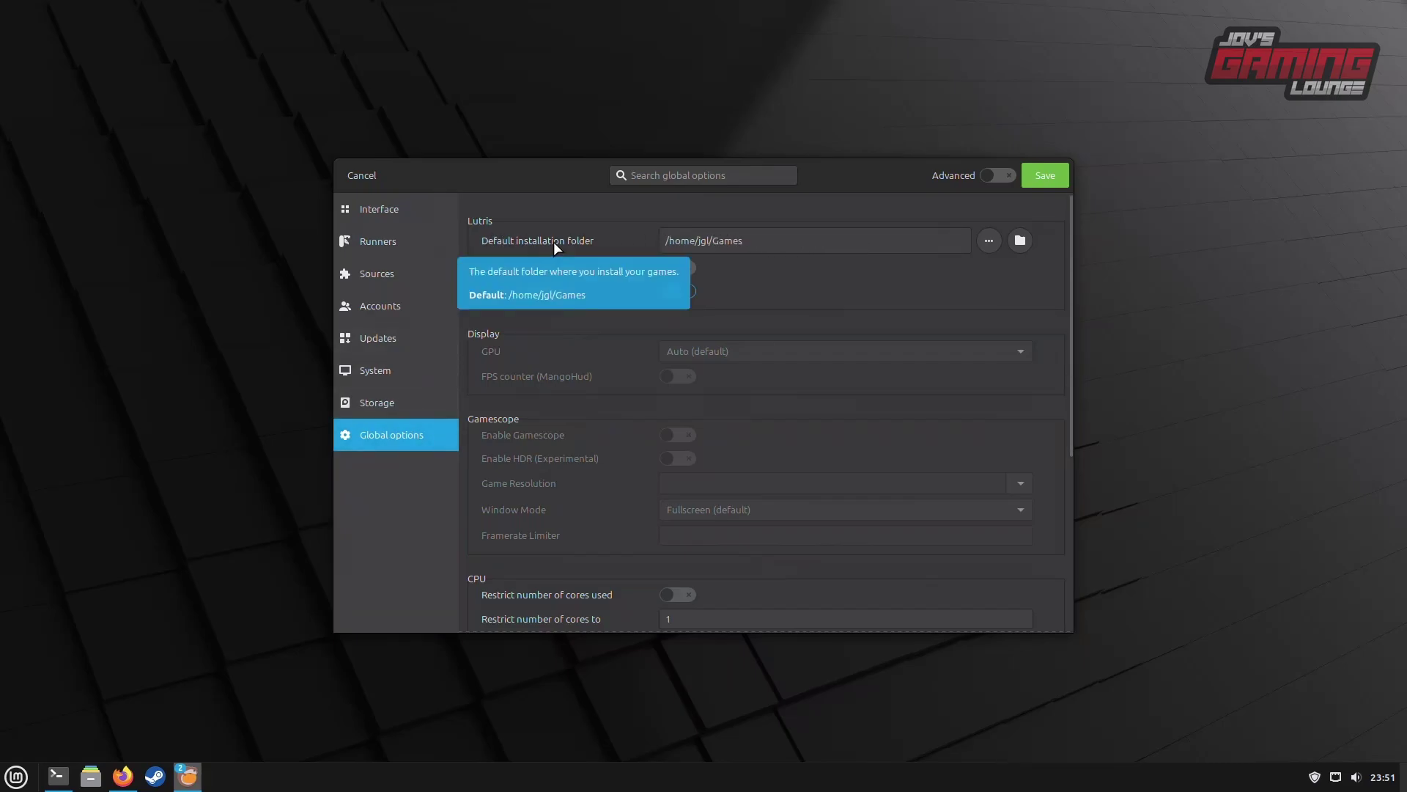
# - Review the global and storage options in the Lutris settings and restart Lutris
pyautogui.scroll(-3, 469, 319)
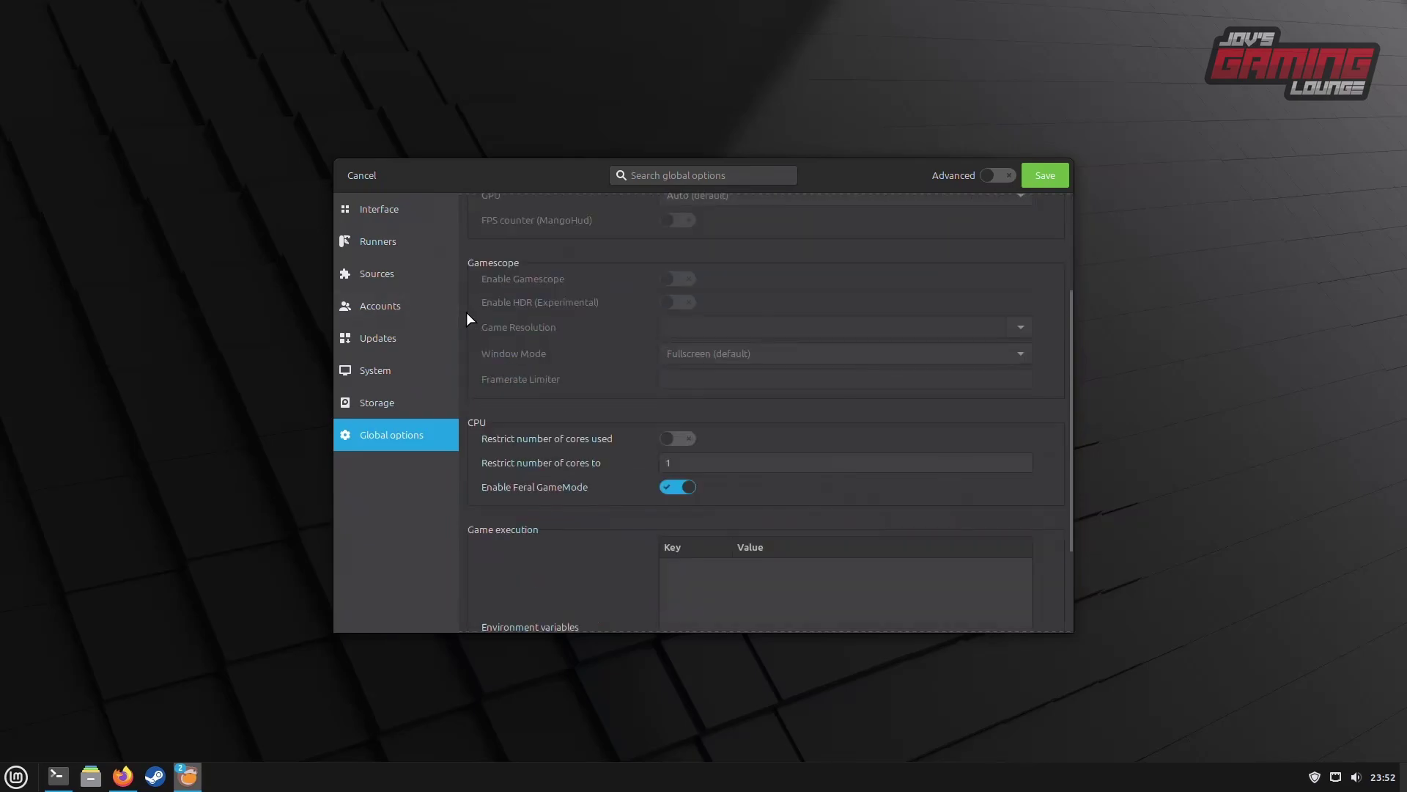
pyautogui.scroll(5, 466, 315)
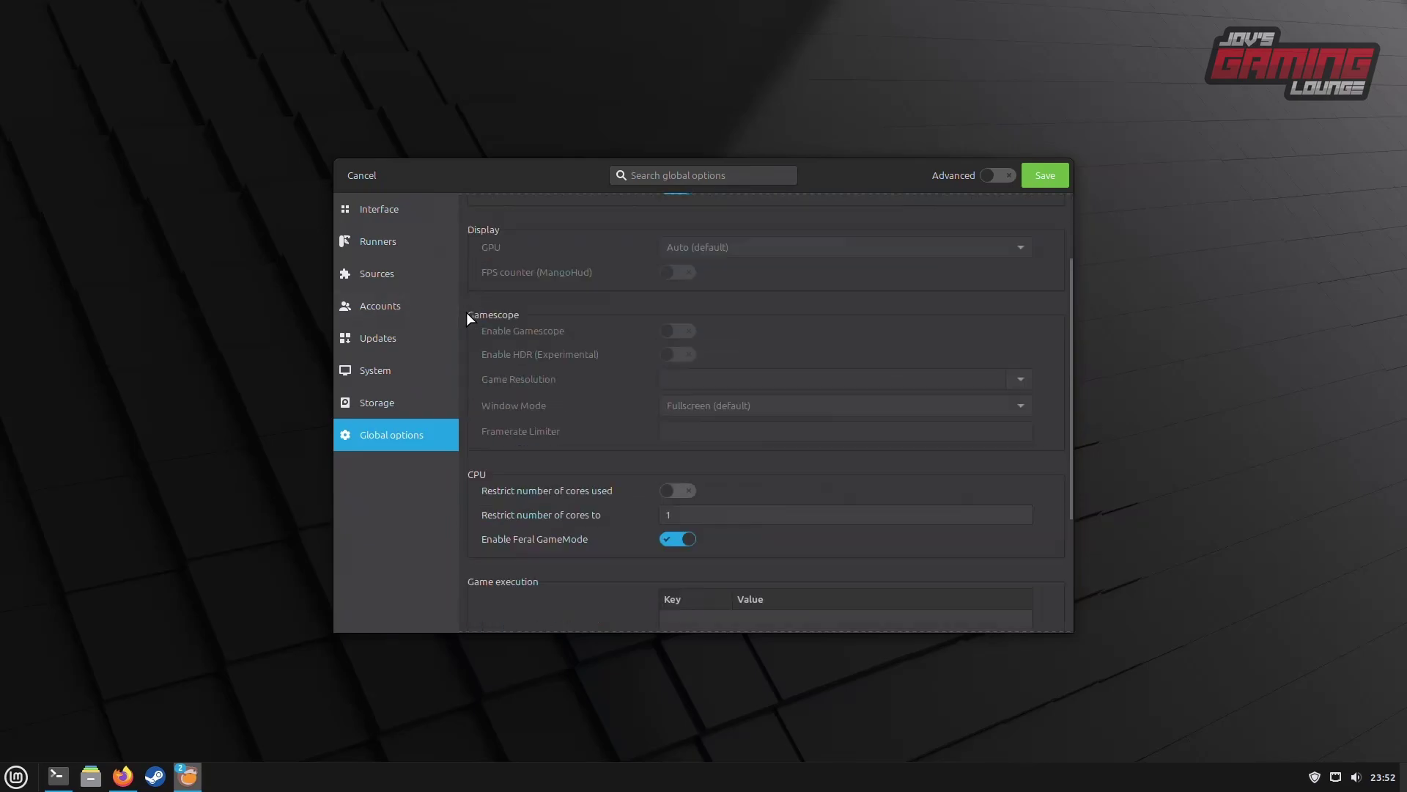
pyautogui.click(402, 401)
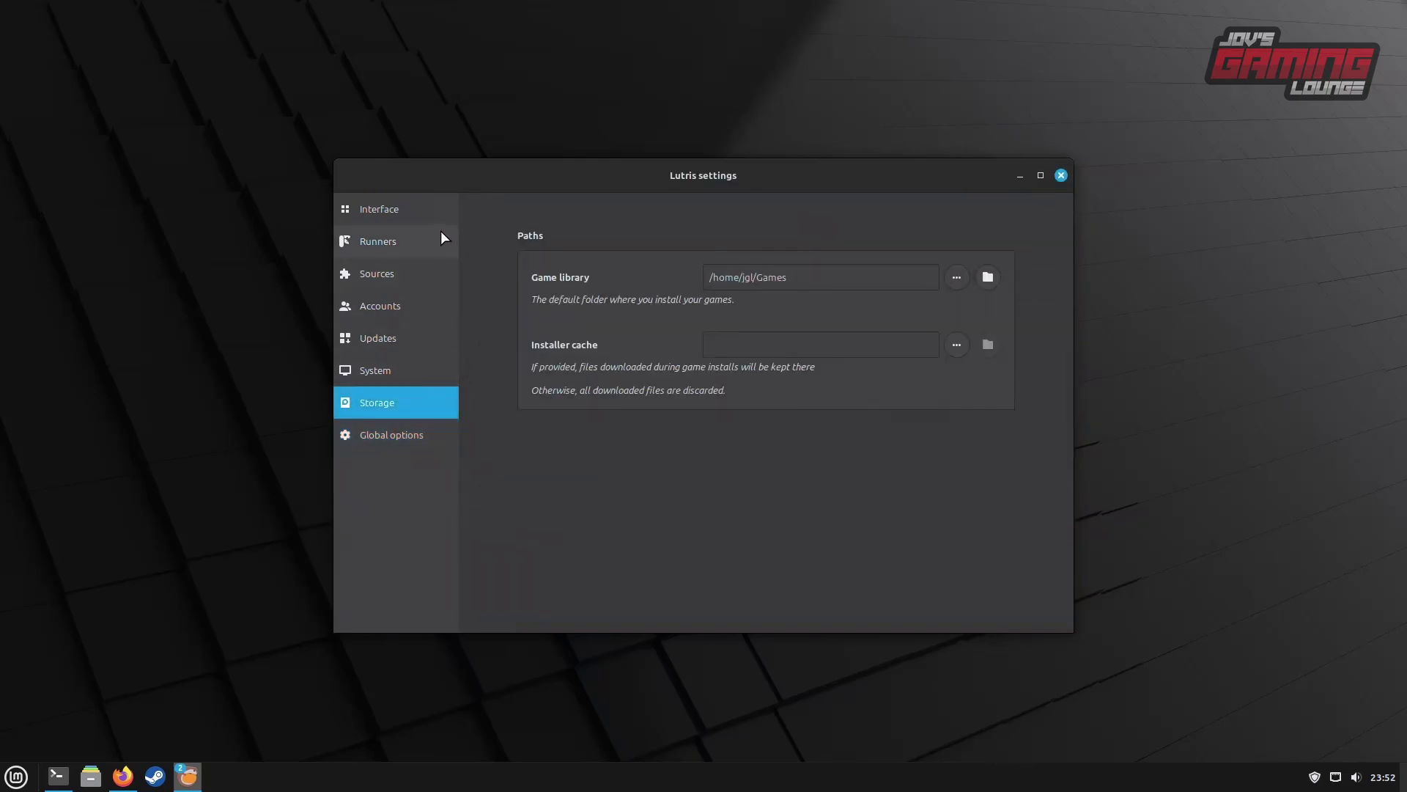
pyautogui.click(420, 209)
pyautogui.press('Escape')
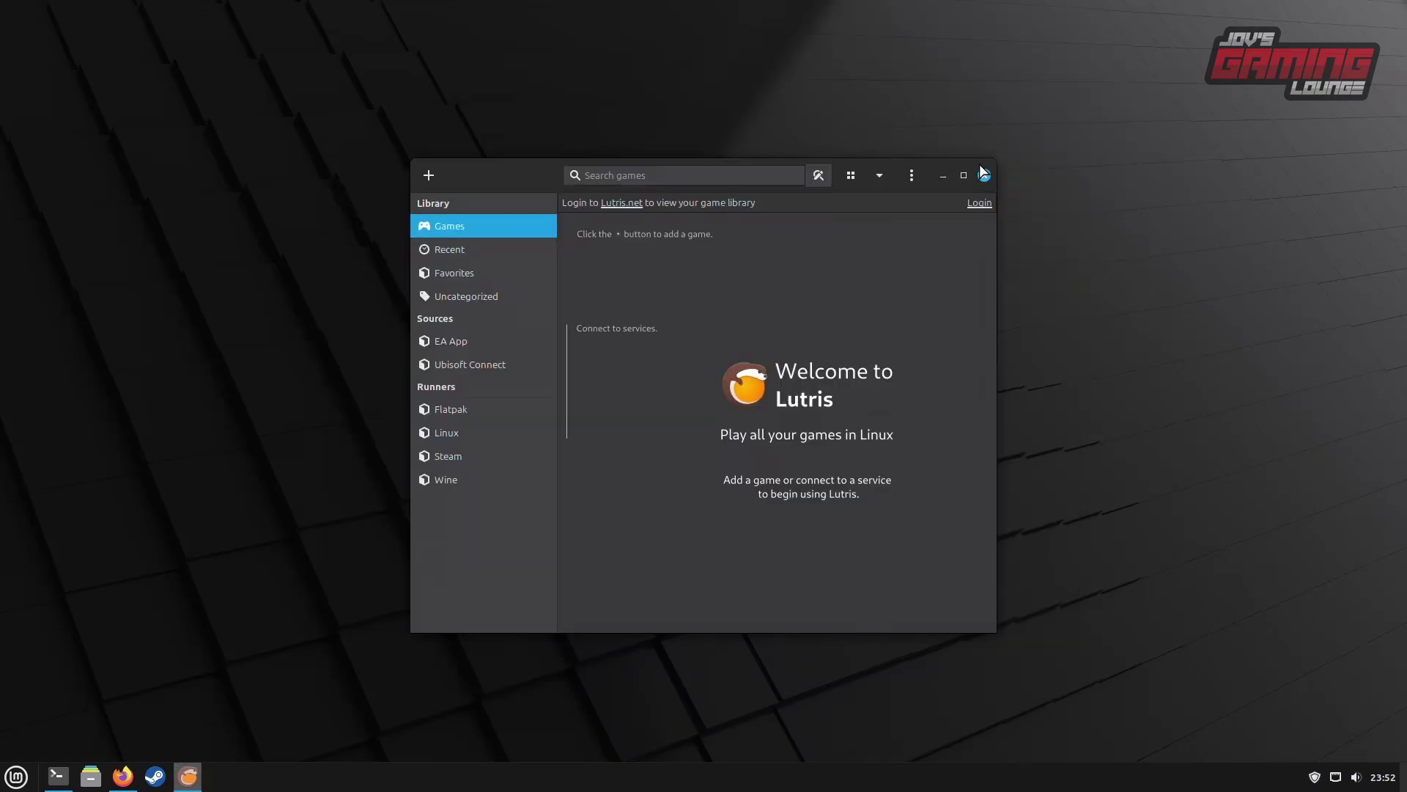
pyautogui.click(983, 174)
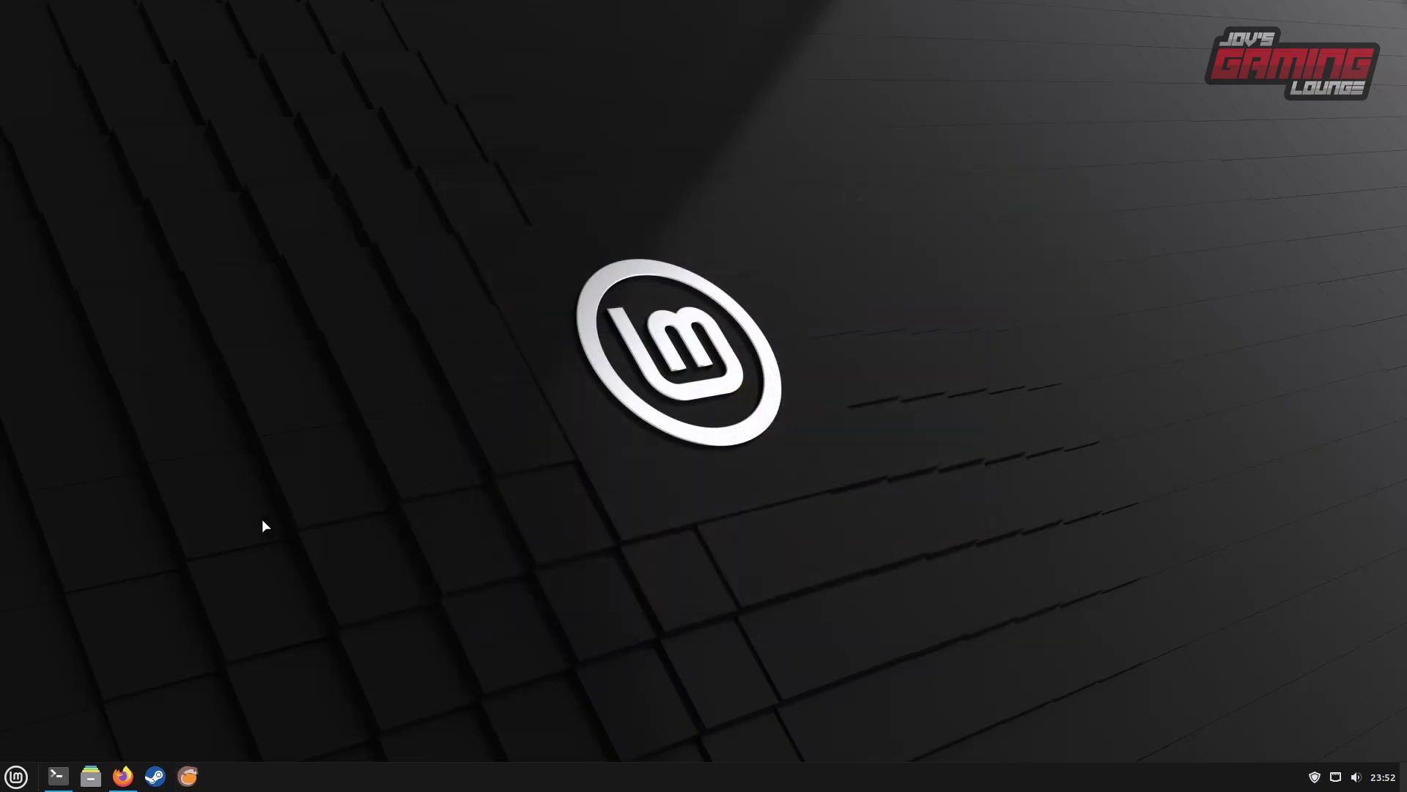
pyautogui.click(187, 776)
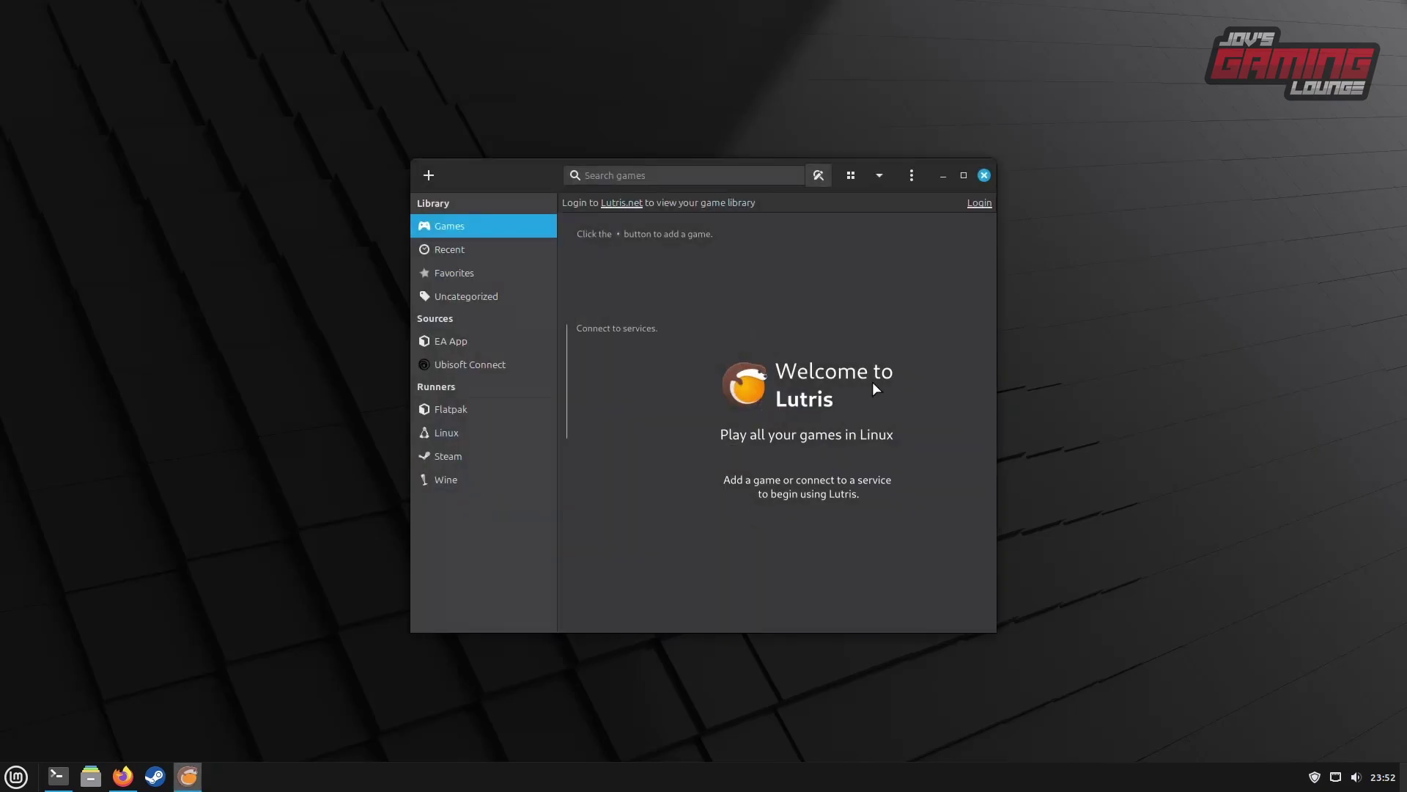
# - Search the Lutris website installers for "ubisoft" and start the Latest installer of Ubisoft Connect
pyautogui.click(437, 177)
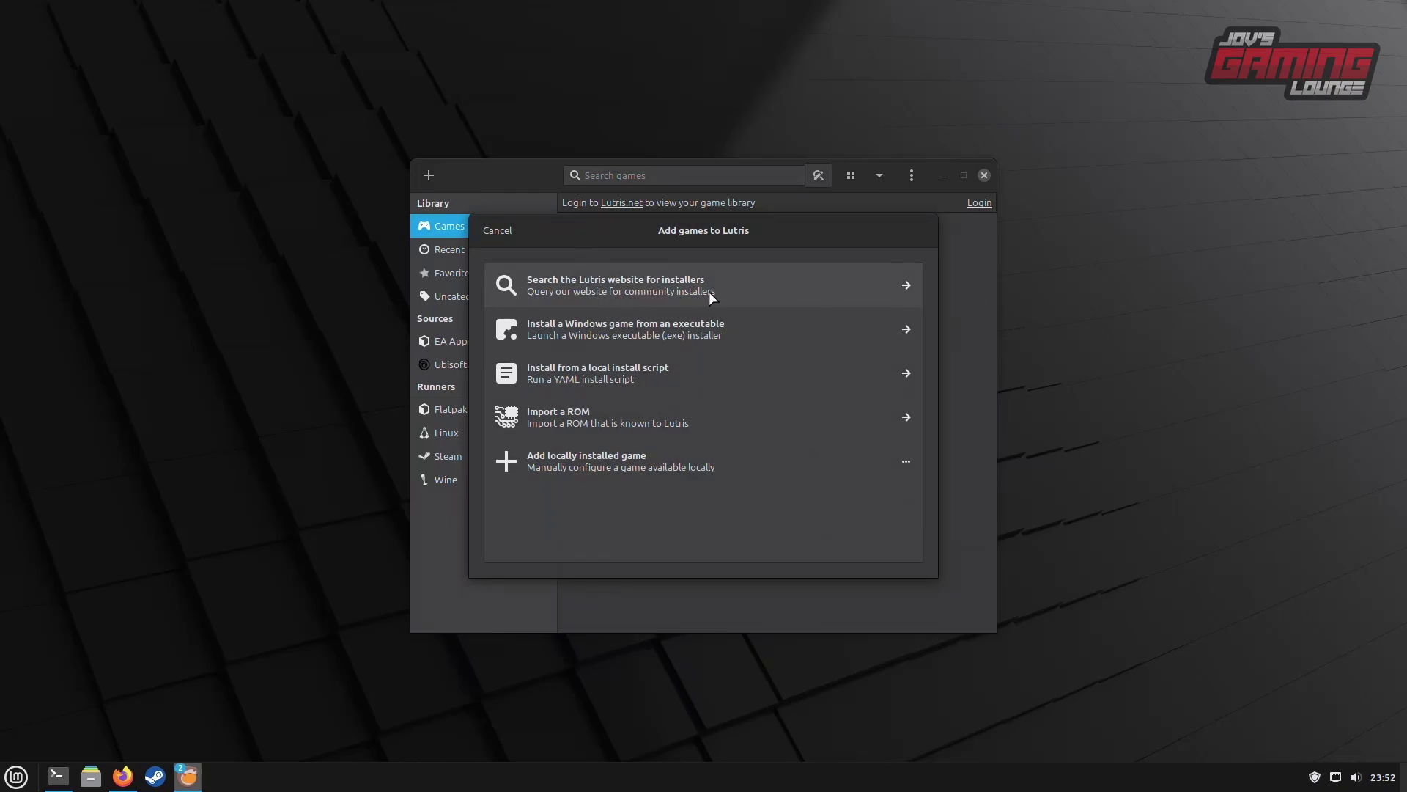
pyautogui.click(710, 292)
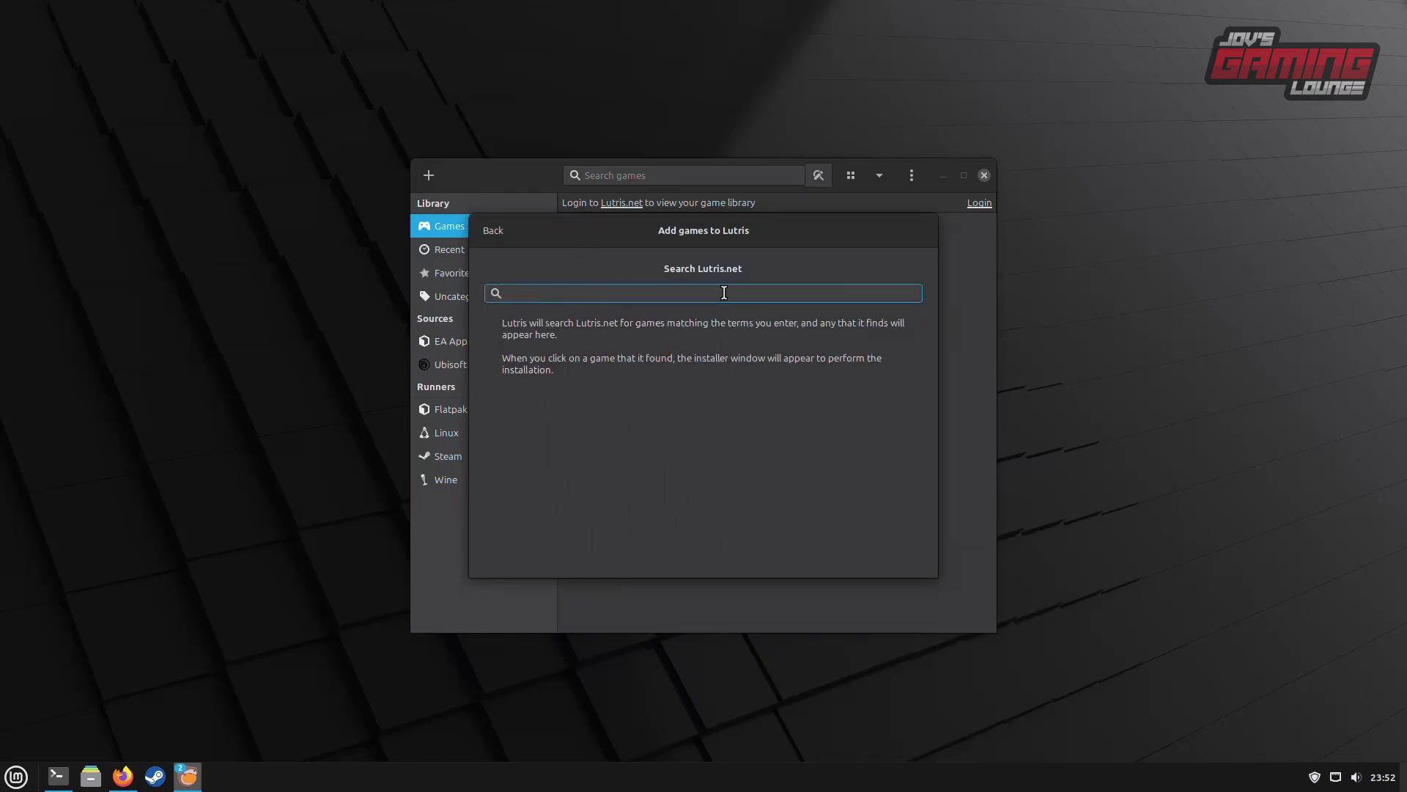
pyautogui.write('ubisoft')
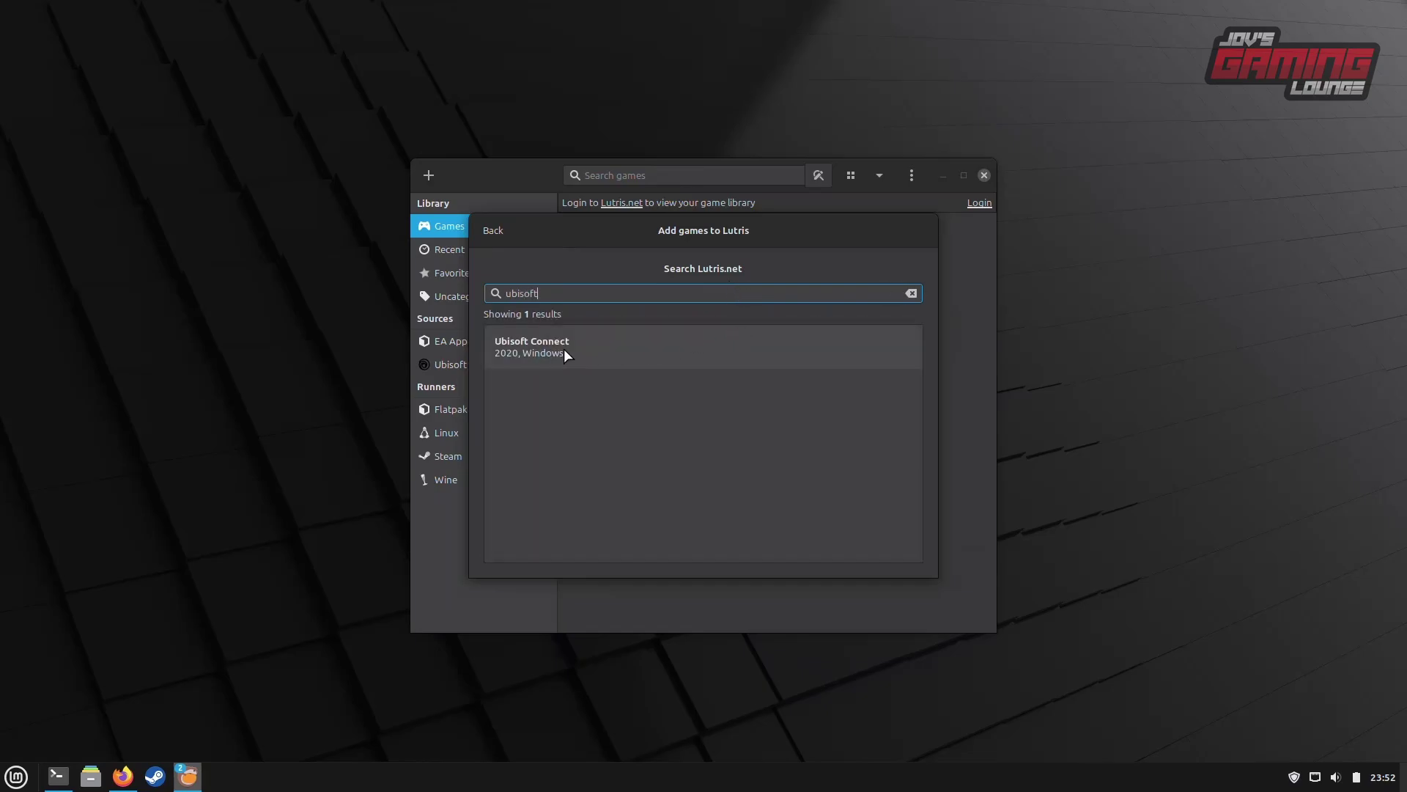
pyautogui.click(532, 357)
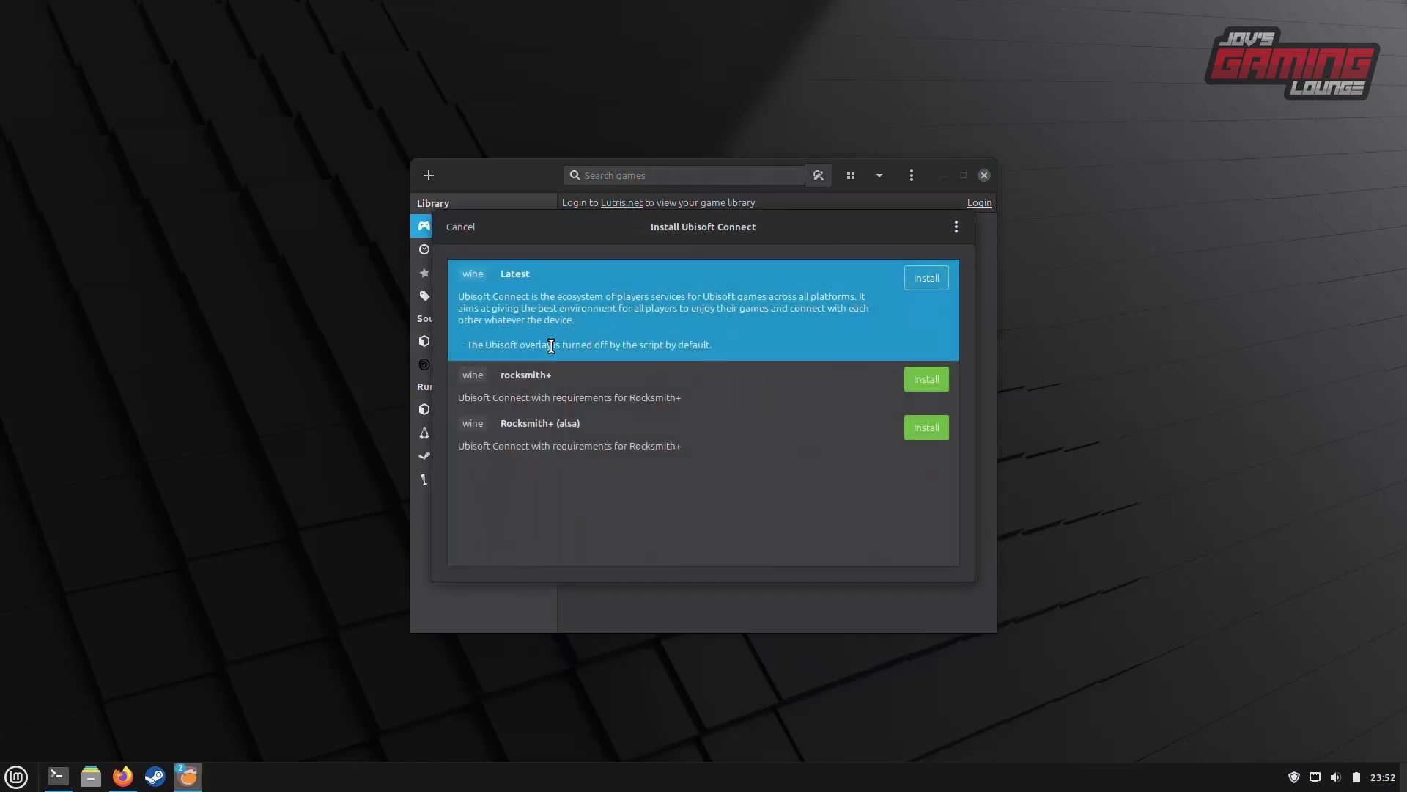
pyautogui.click(928, 278)
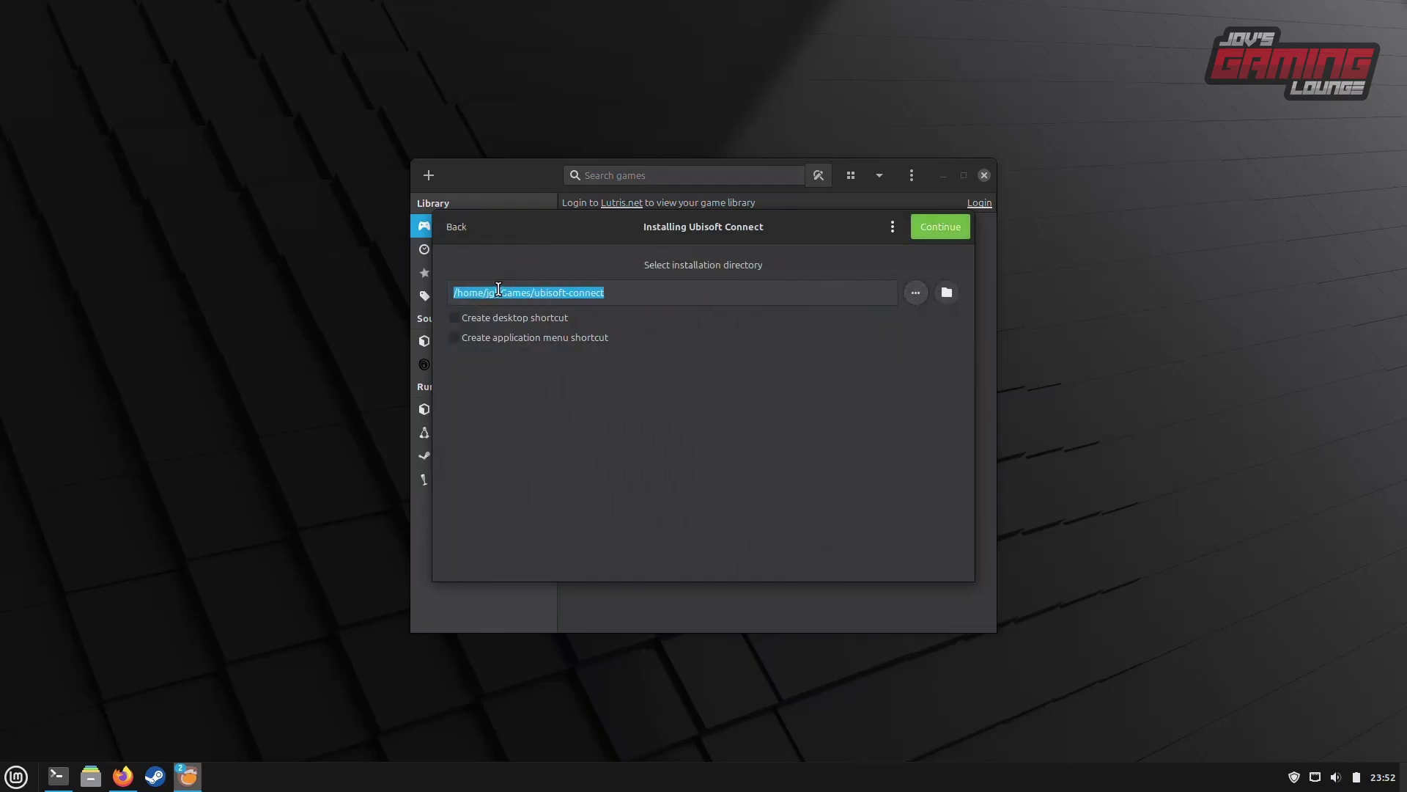
# - Install Ubisoft Connect into the suggested ubisoft-connect directory using the Download source, and close the finished installer
pyautogui.click(921, 232)
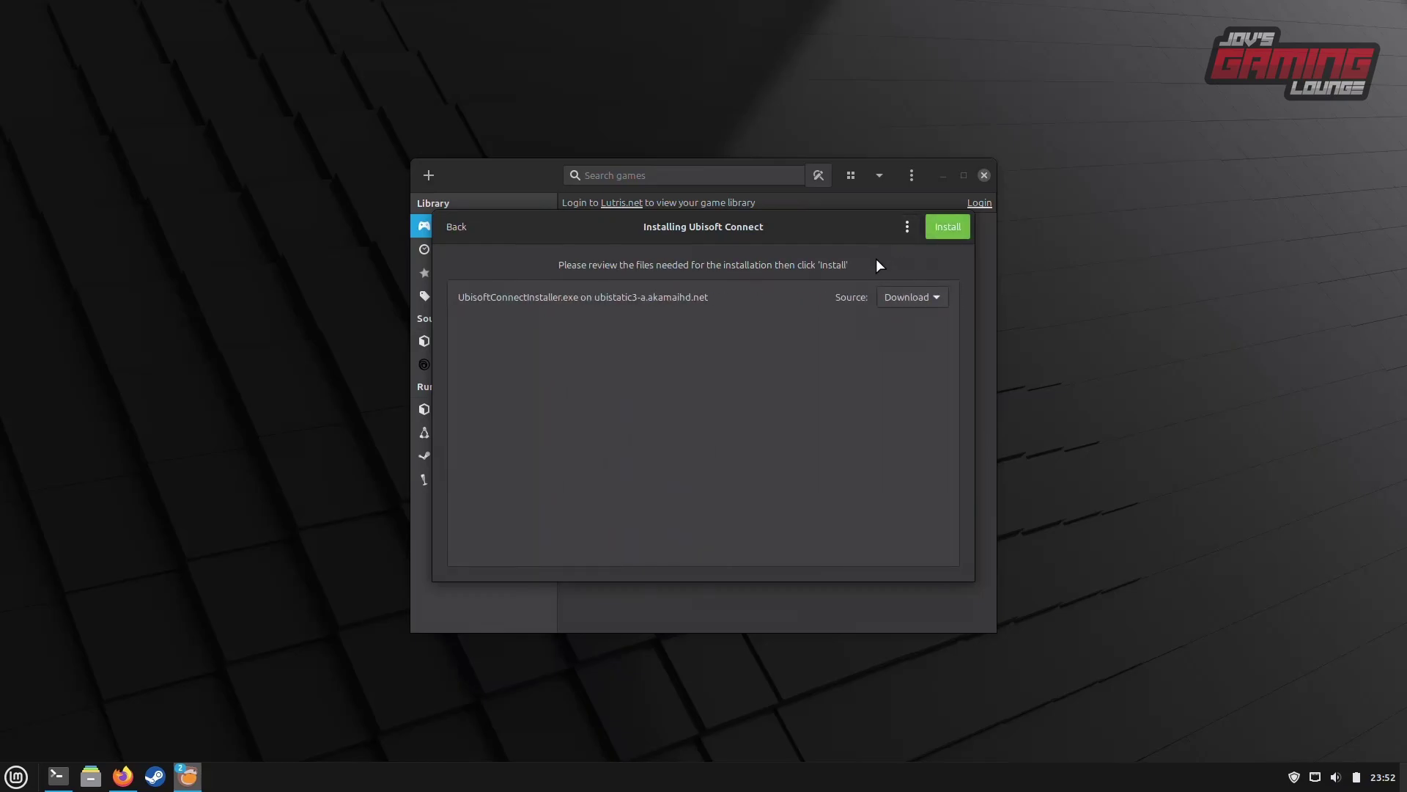
pyautogui.click(950, 227)
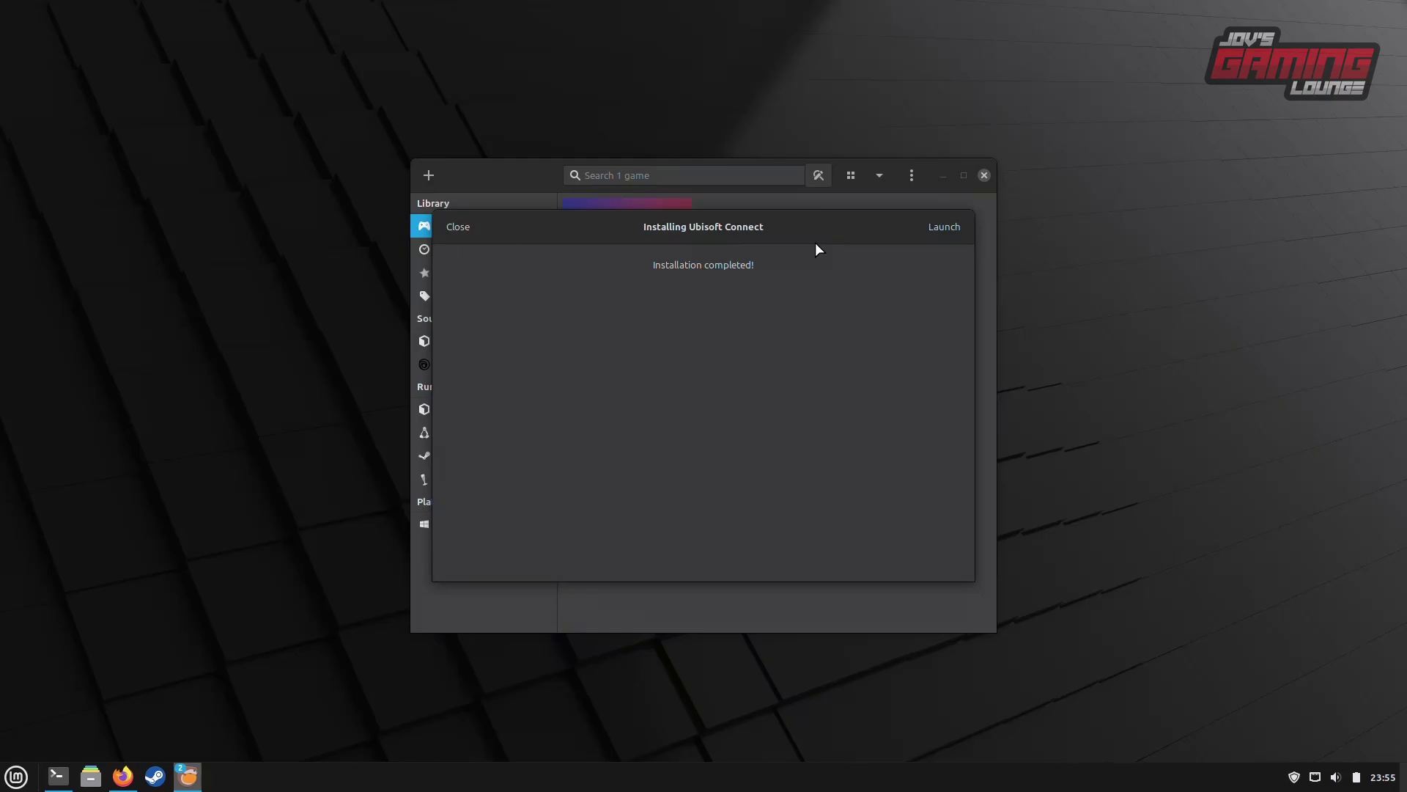
pyautogui.click(470, 234)
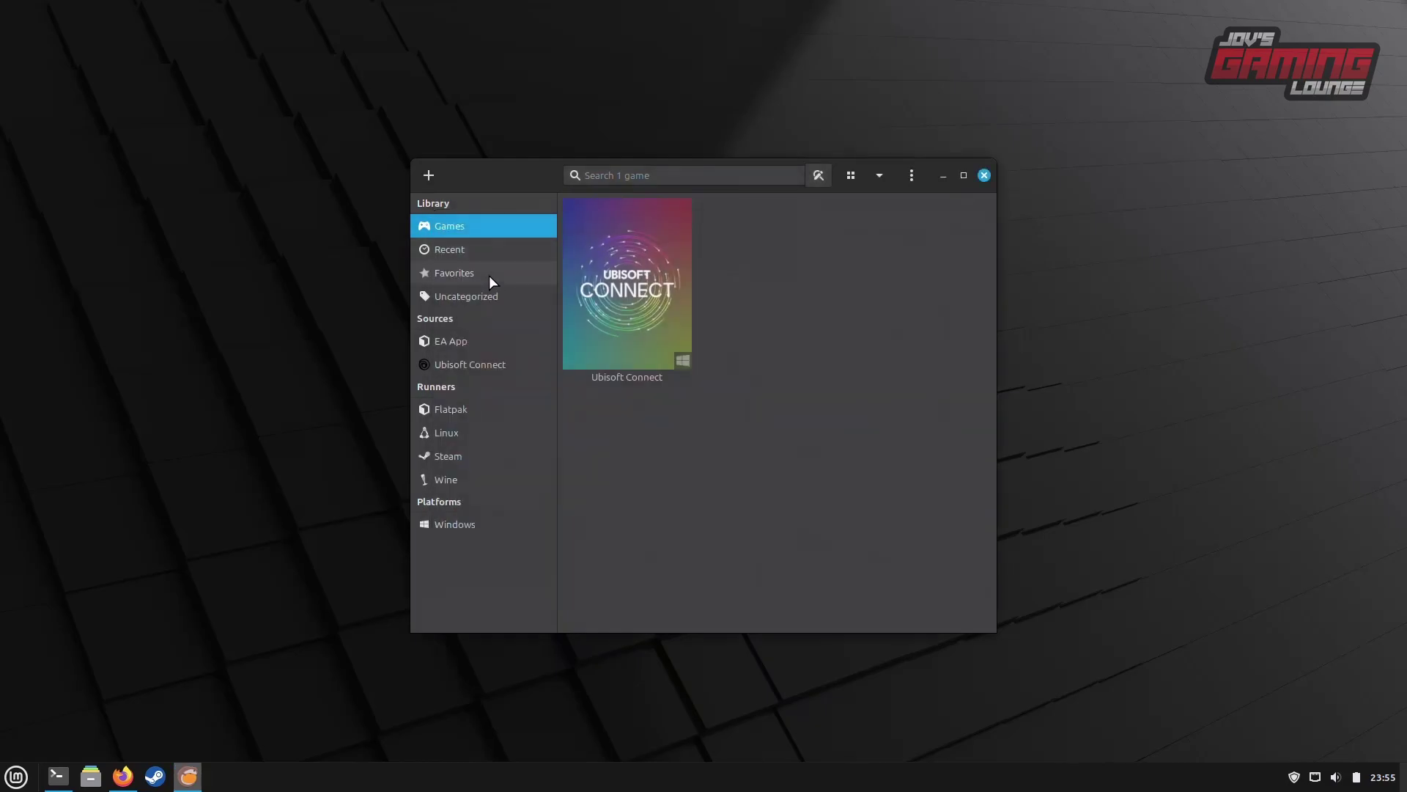
# - Launch Ubisoft Connect from the games library and move its login window towards the middle of the desktop
pyautogui.click(620, 249)
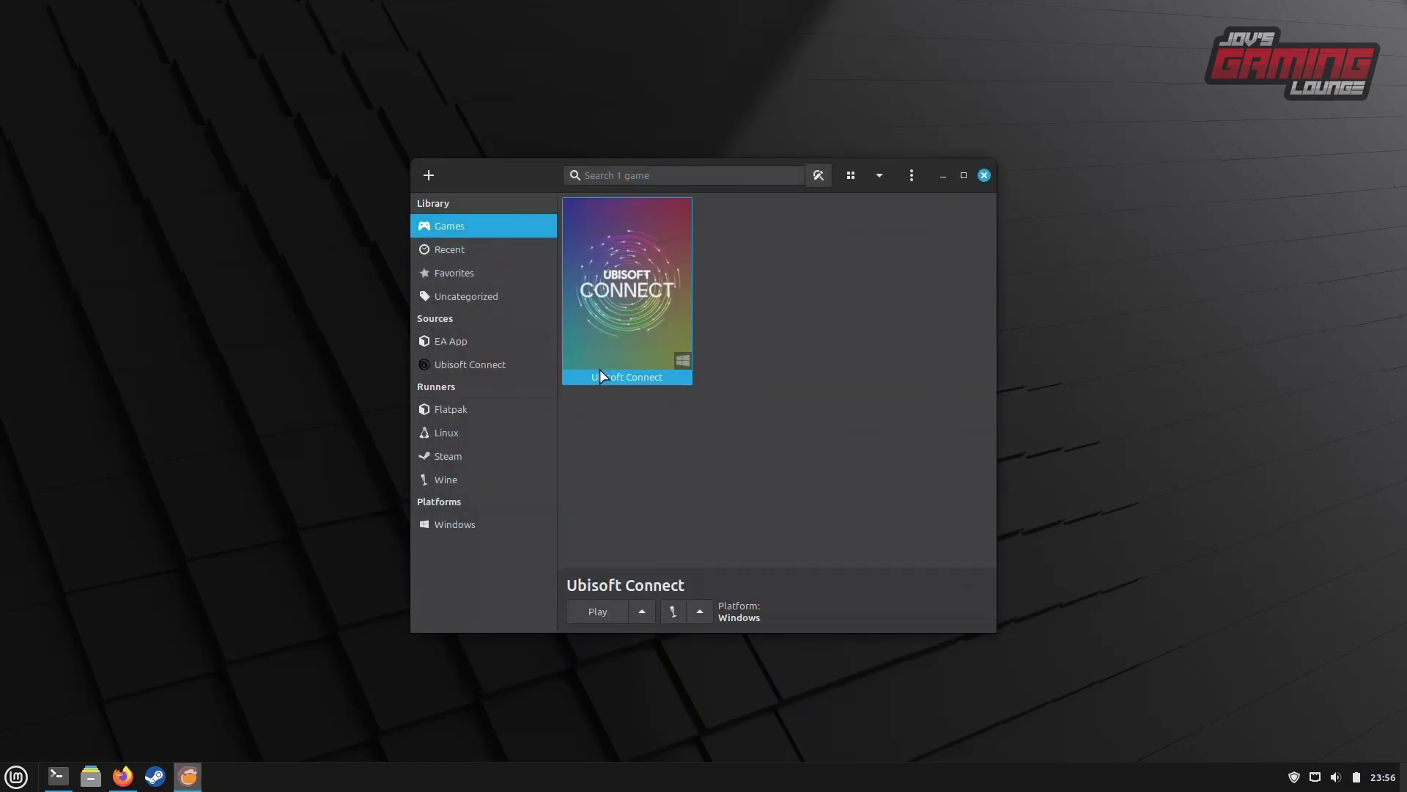
pyautogui.click(593, 610)
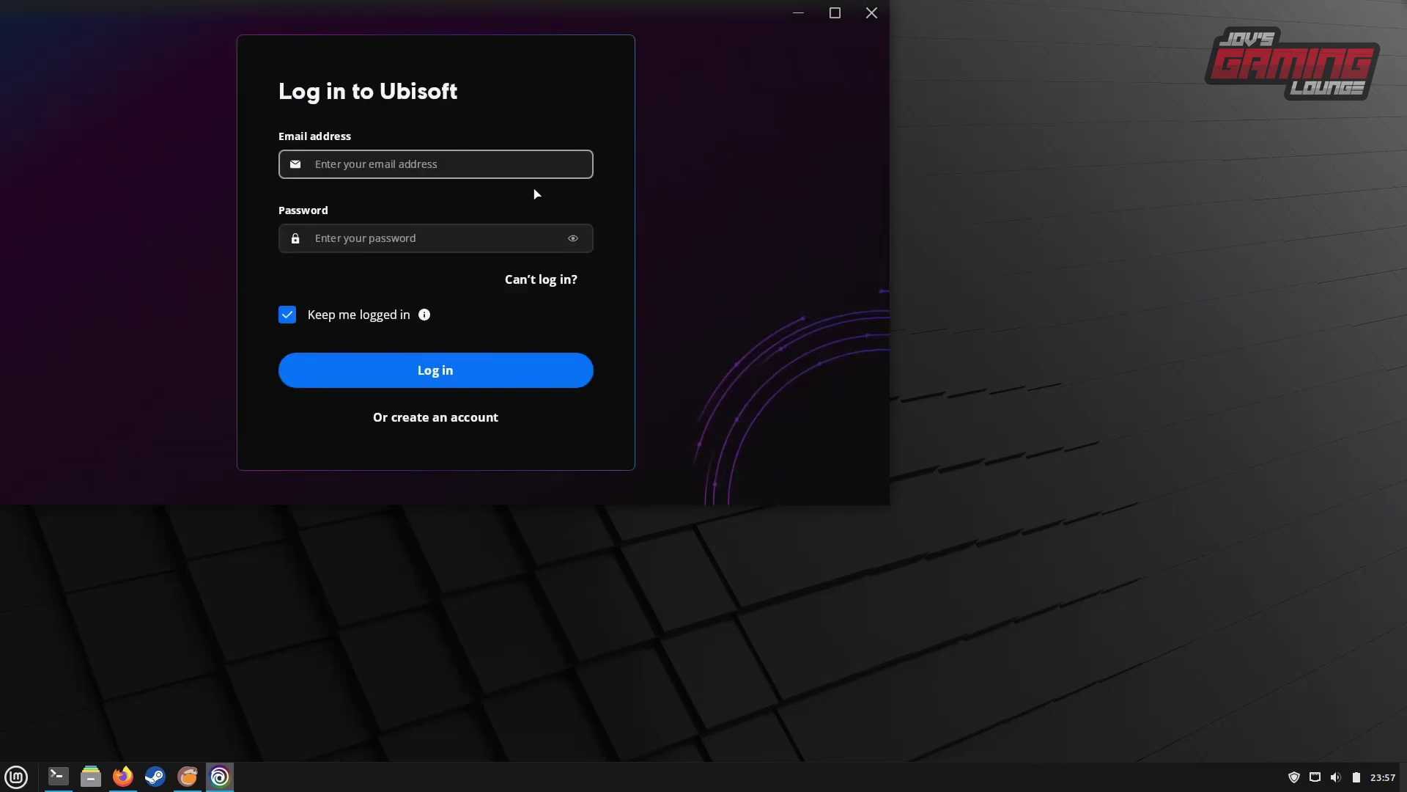
pyautogui.moveTo(430, 10); pyautogui.dragTo(678, 136)
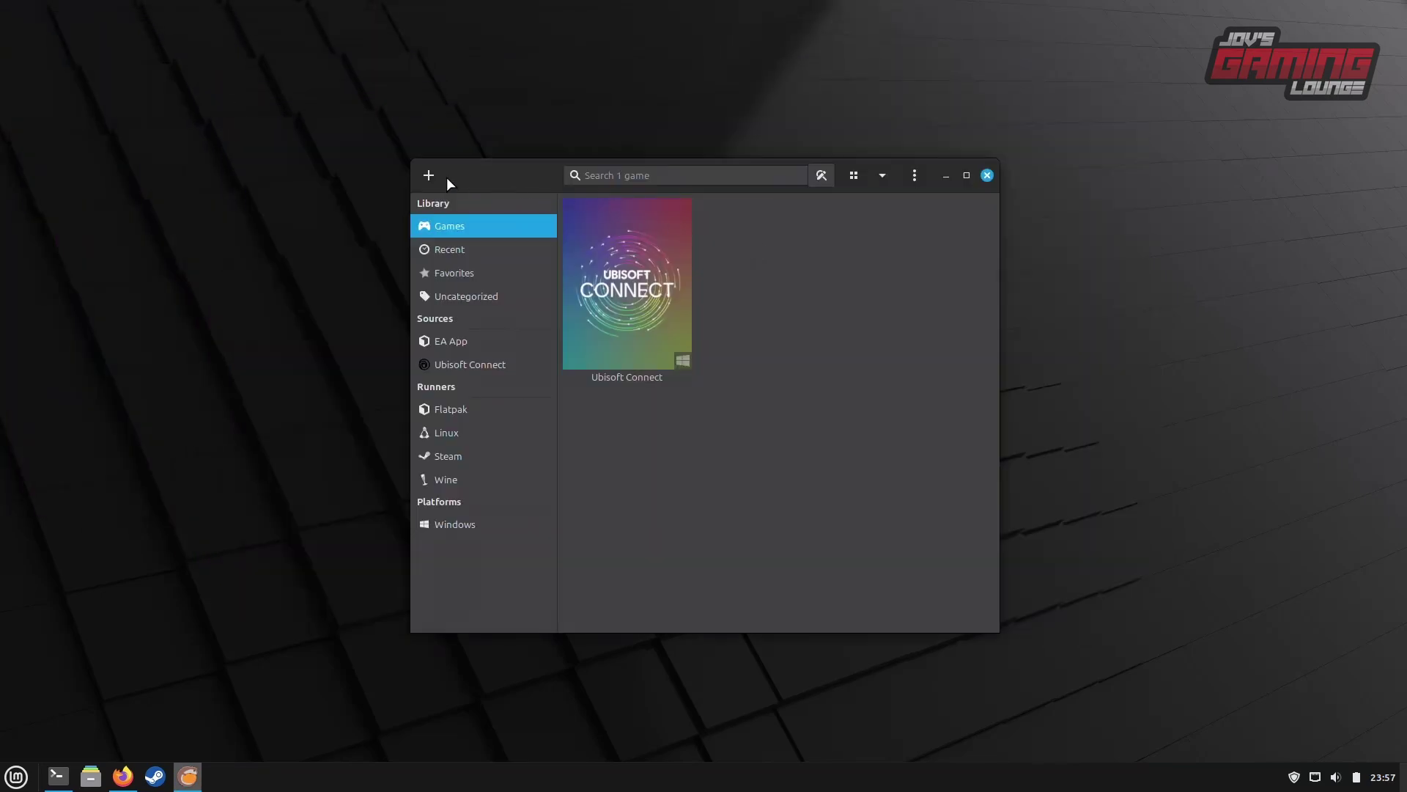
# - Search the Lutris website installers for "hoyo" and leave the search without installing anything
pyautogui.click(434, 174)
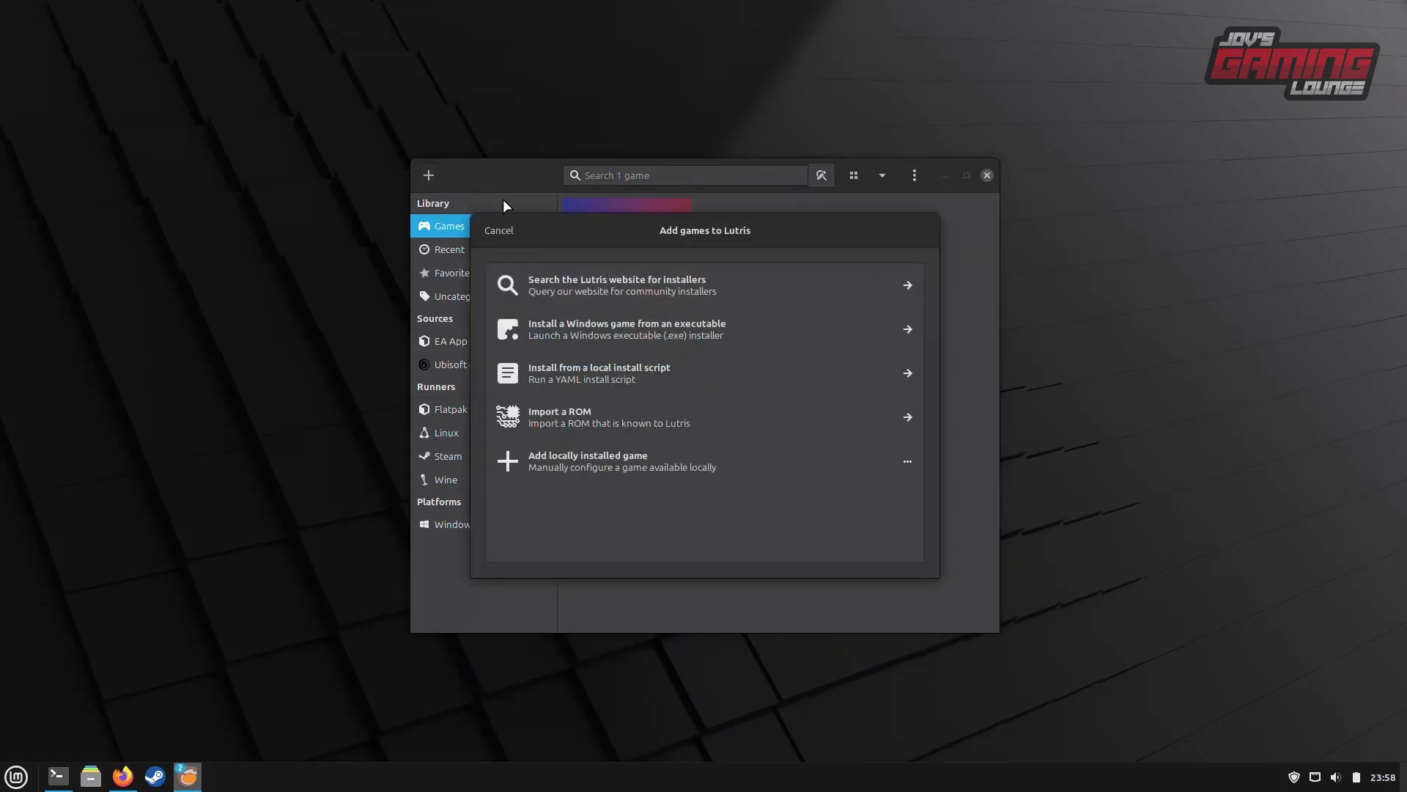
pyautogui.click(701, 293)
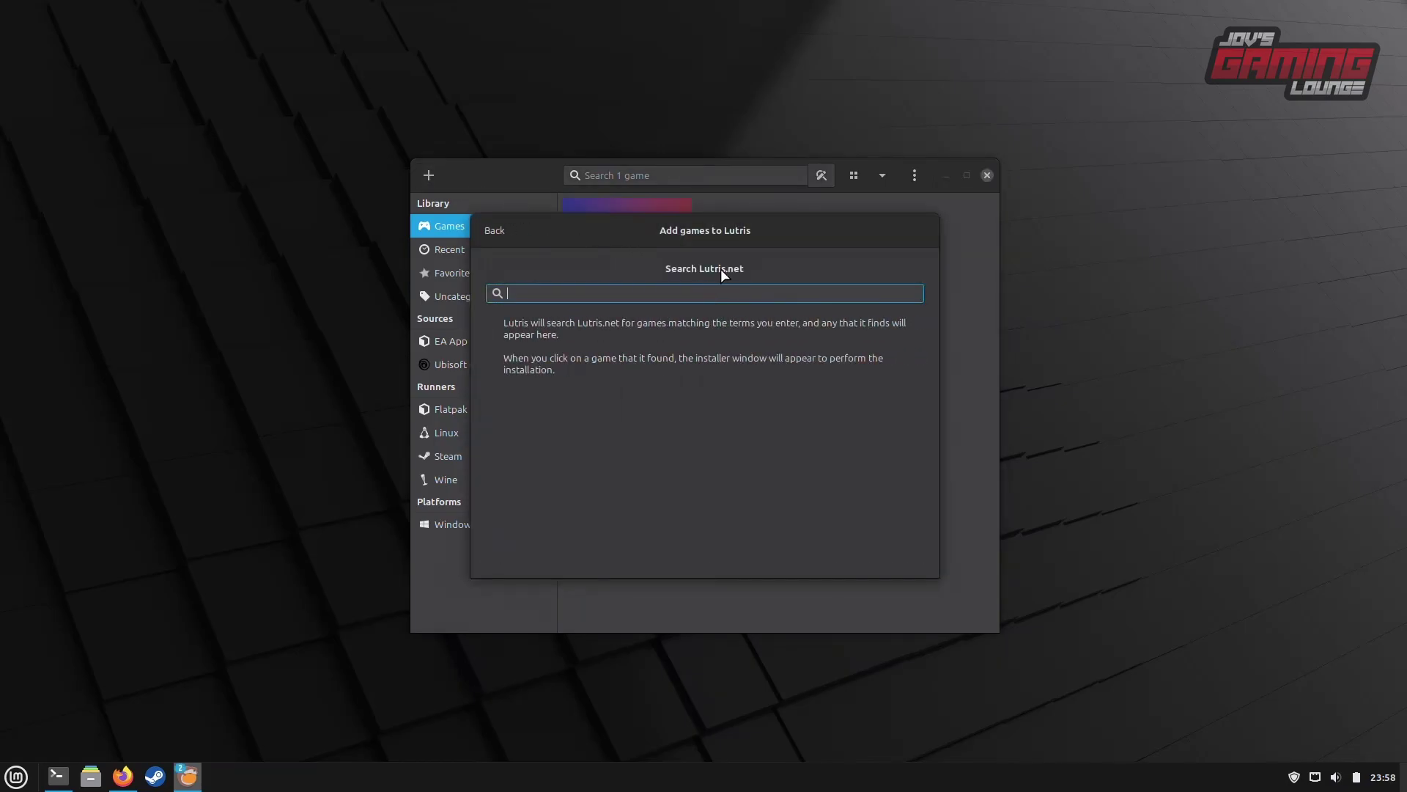
pyautogui.write('hoyo')
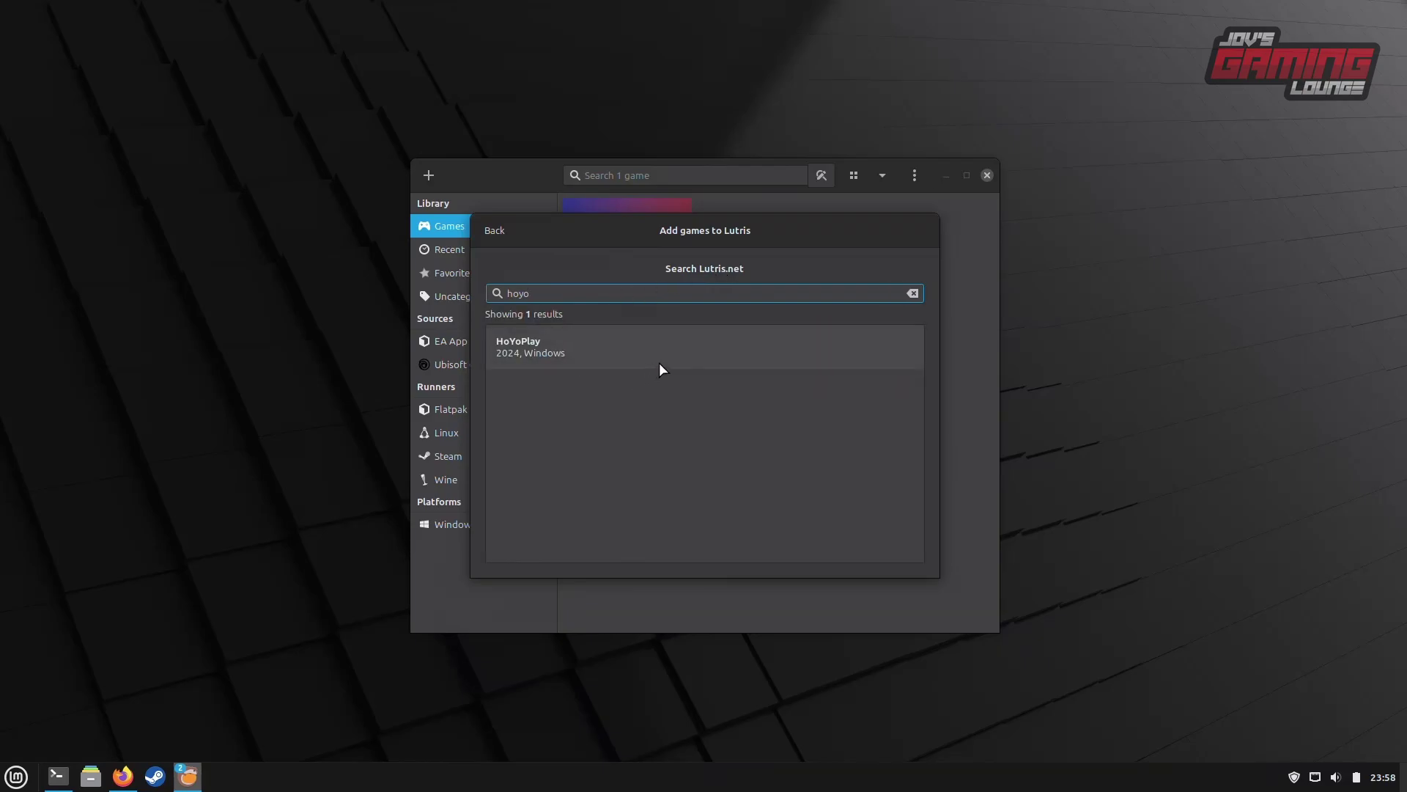
pyautogui.click(499, 229)
pyautogui.click(507, 230)
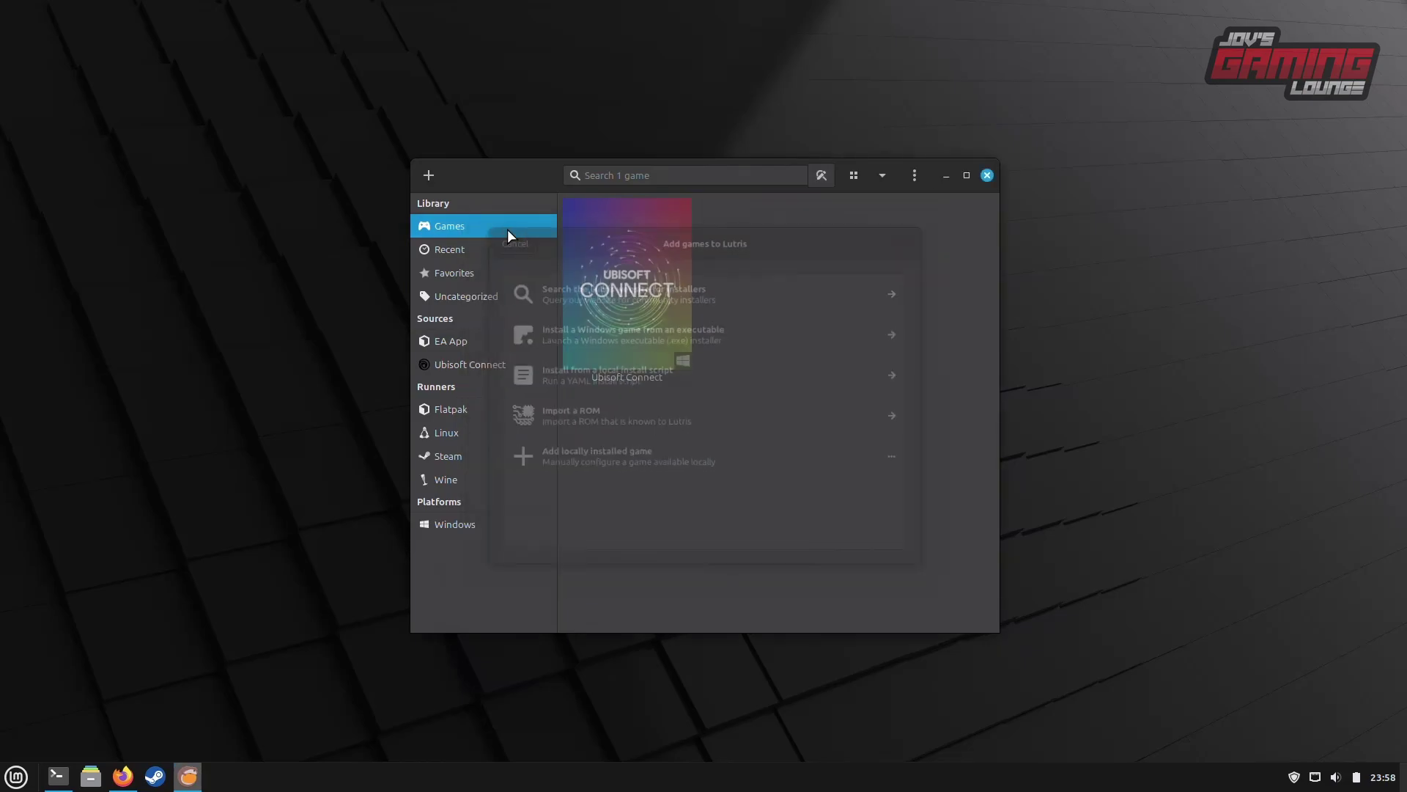
# - Add a Windows game from an executable with the name HoyoPlay, enable its Identifier, and proceed to the installation
pyautogui.click(429, 176)
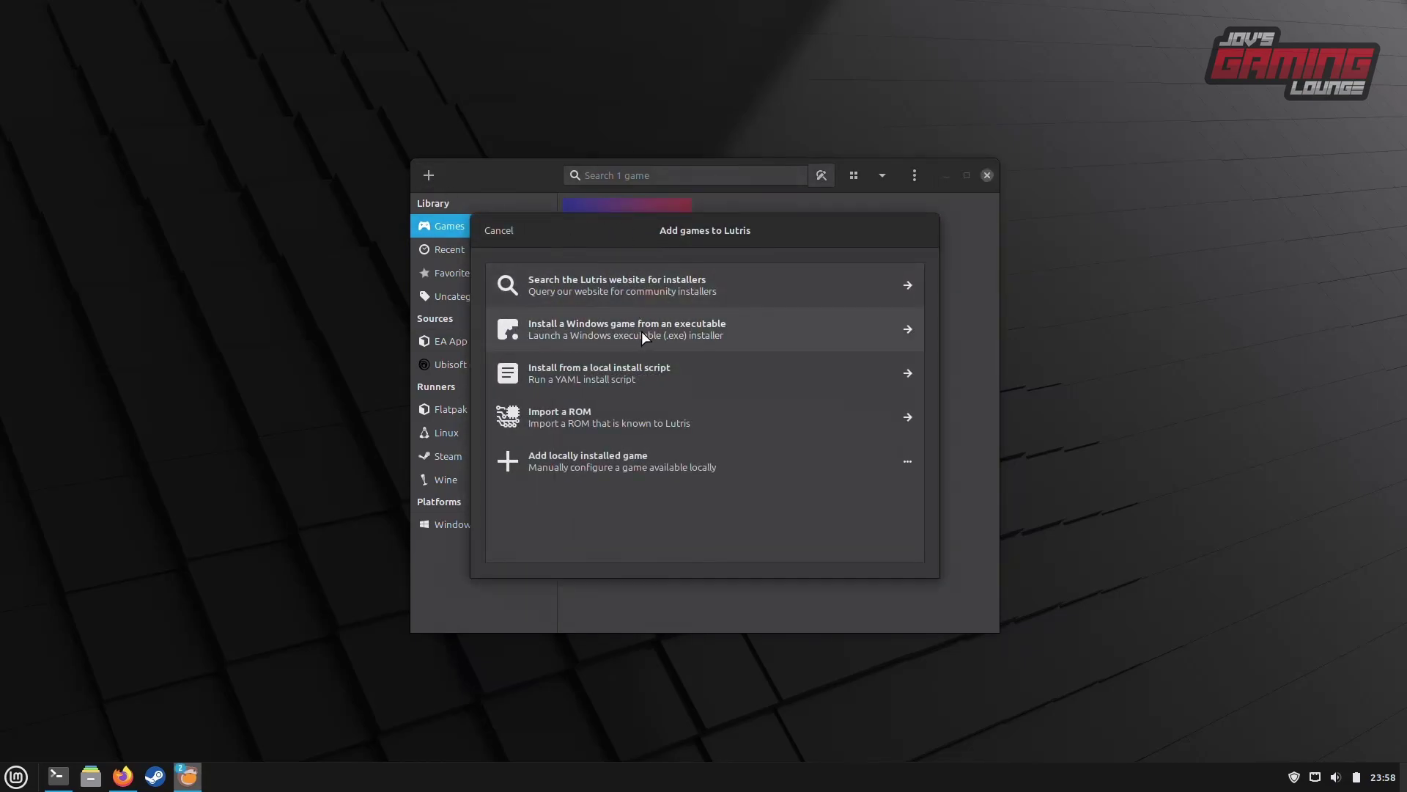
pyautogui.click(701, 335)
pyautogui.click(668, 292)
pyautogui.write('HoyoPlay')
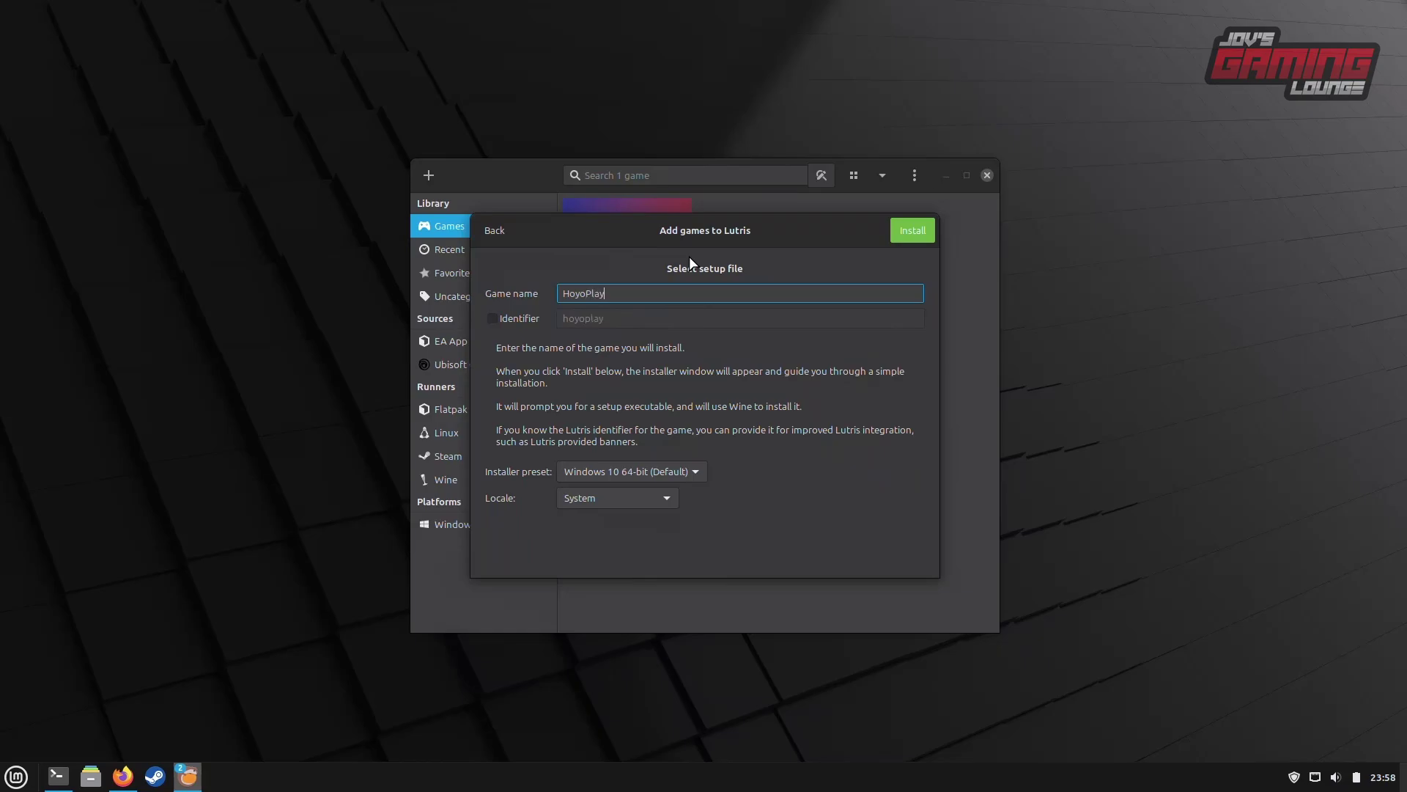
pyautogui.click(493, 318)
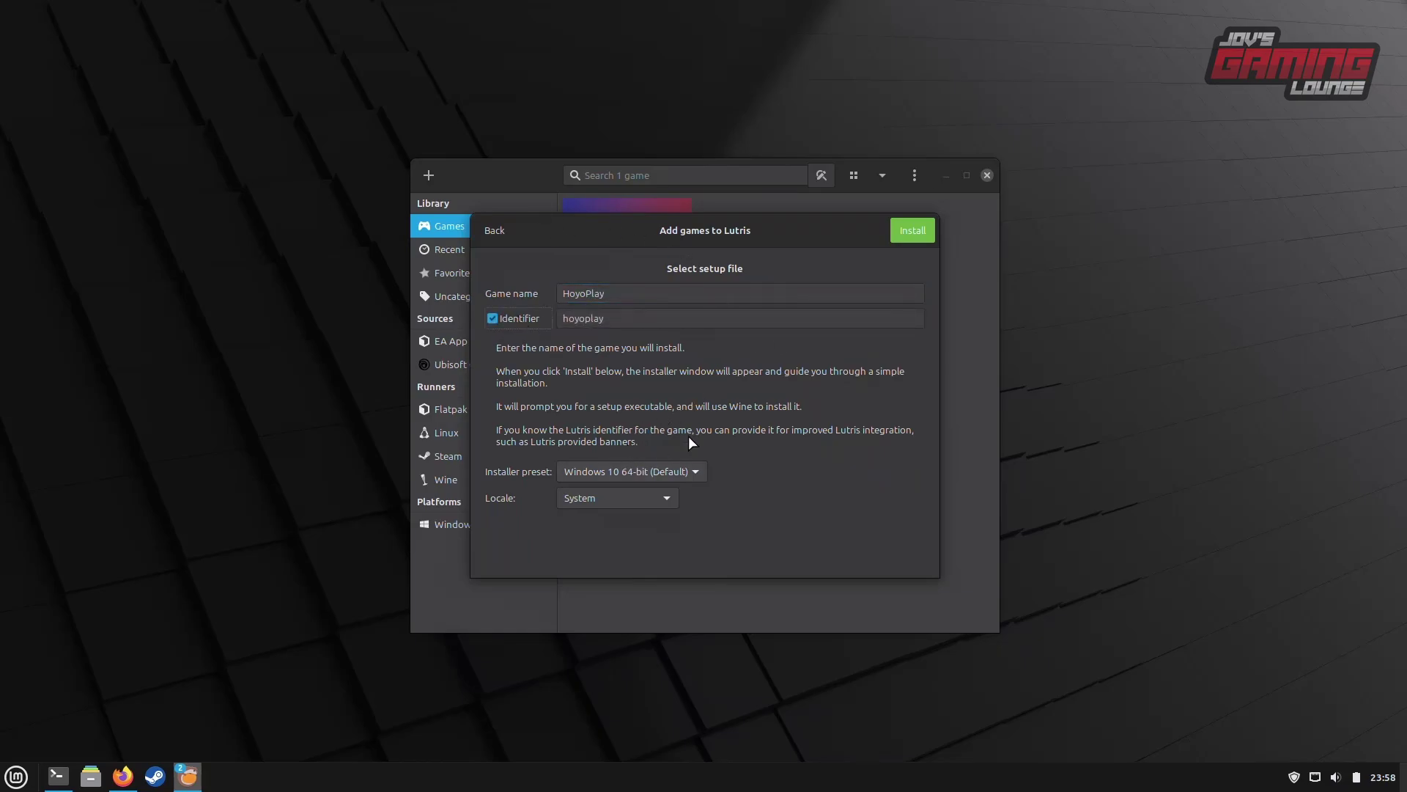
pyautogui.click(918, 233)
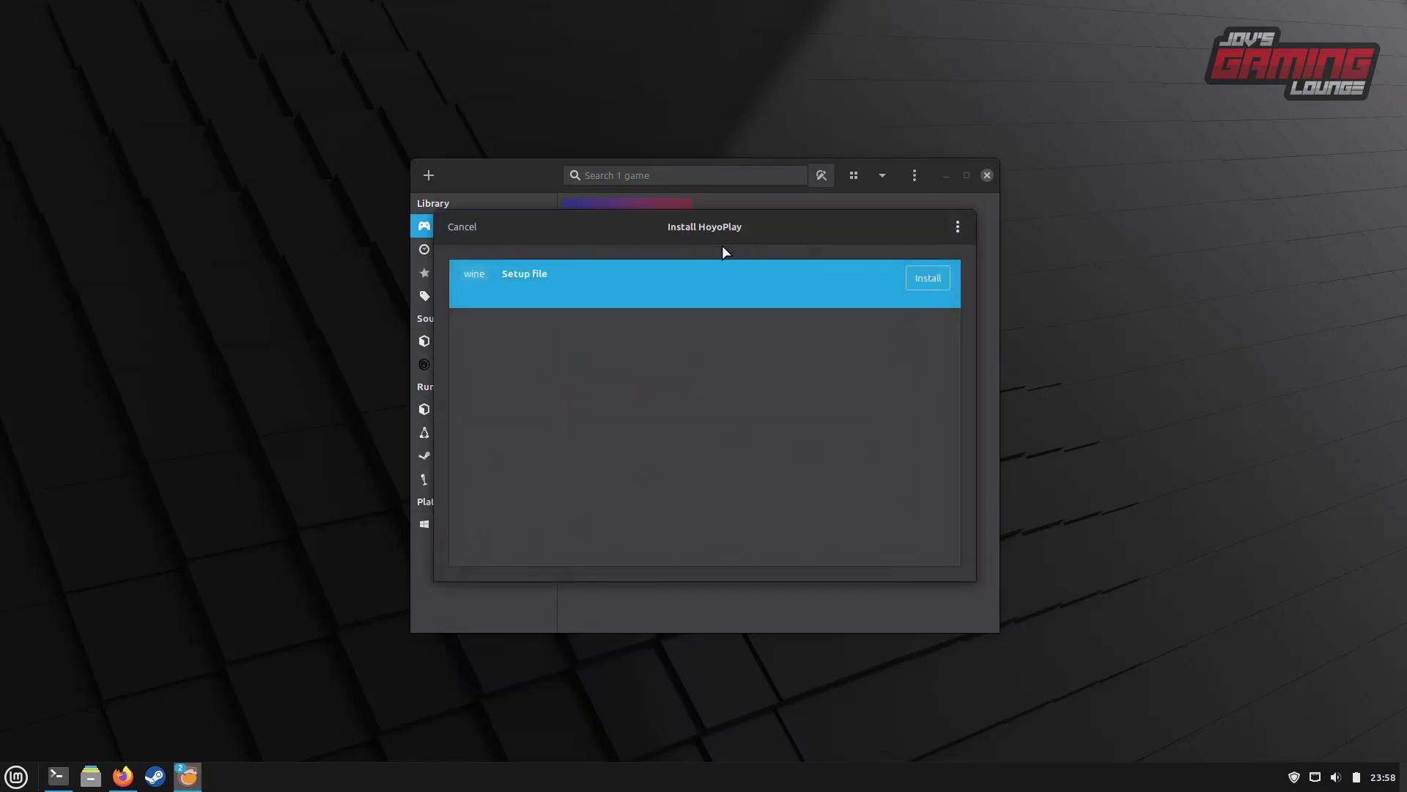
# - Install HoyoPlay into the suggested hoyoplay directory, using HoYoPlay_install_ua_d696d8dc4dc4.exe from Downloads as the setup file
pyautogui.click(928, 278)
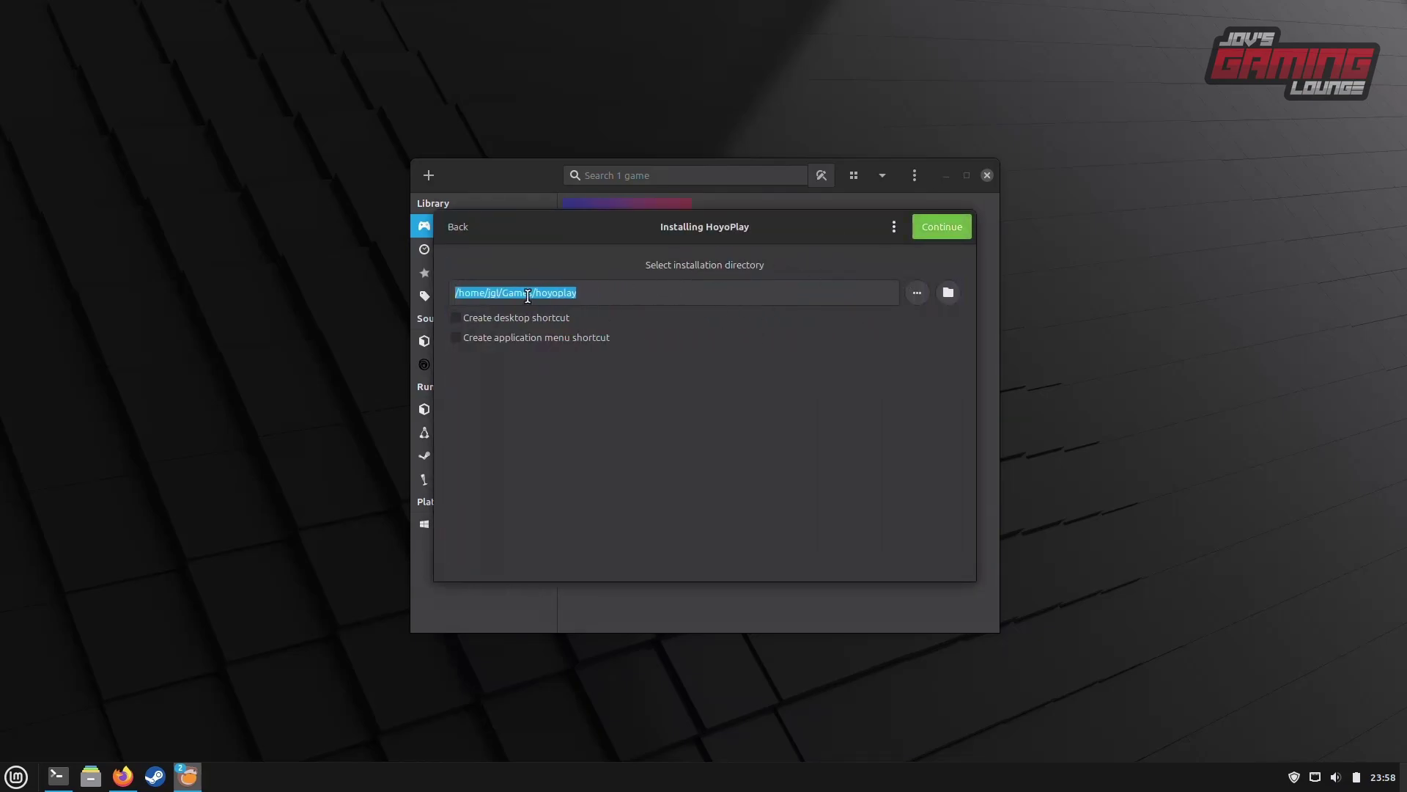
pyautogui.click(935, 229)
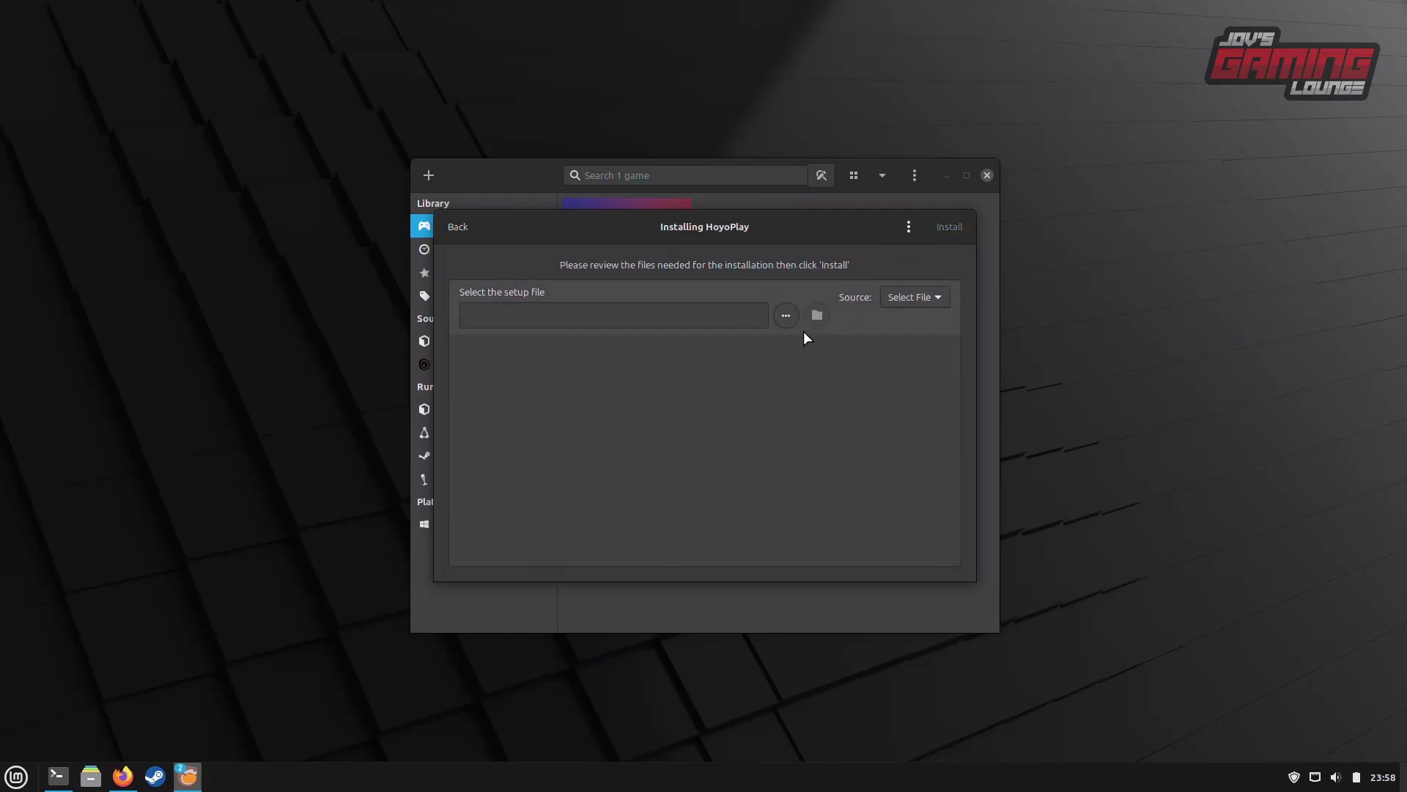
pyautogui.click(786, 315)
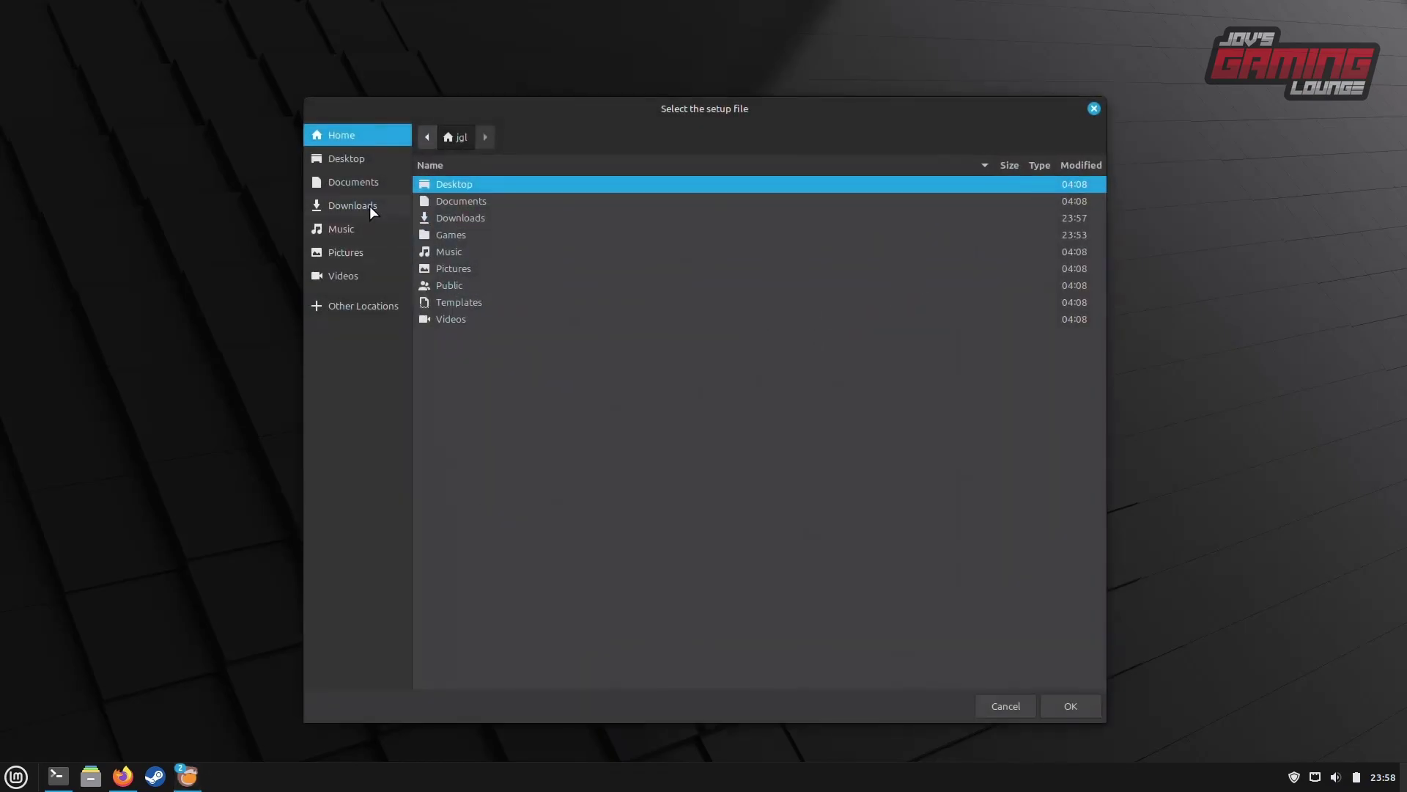
pyautogui.click(352, 206)
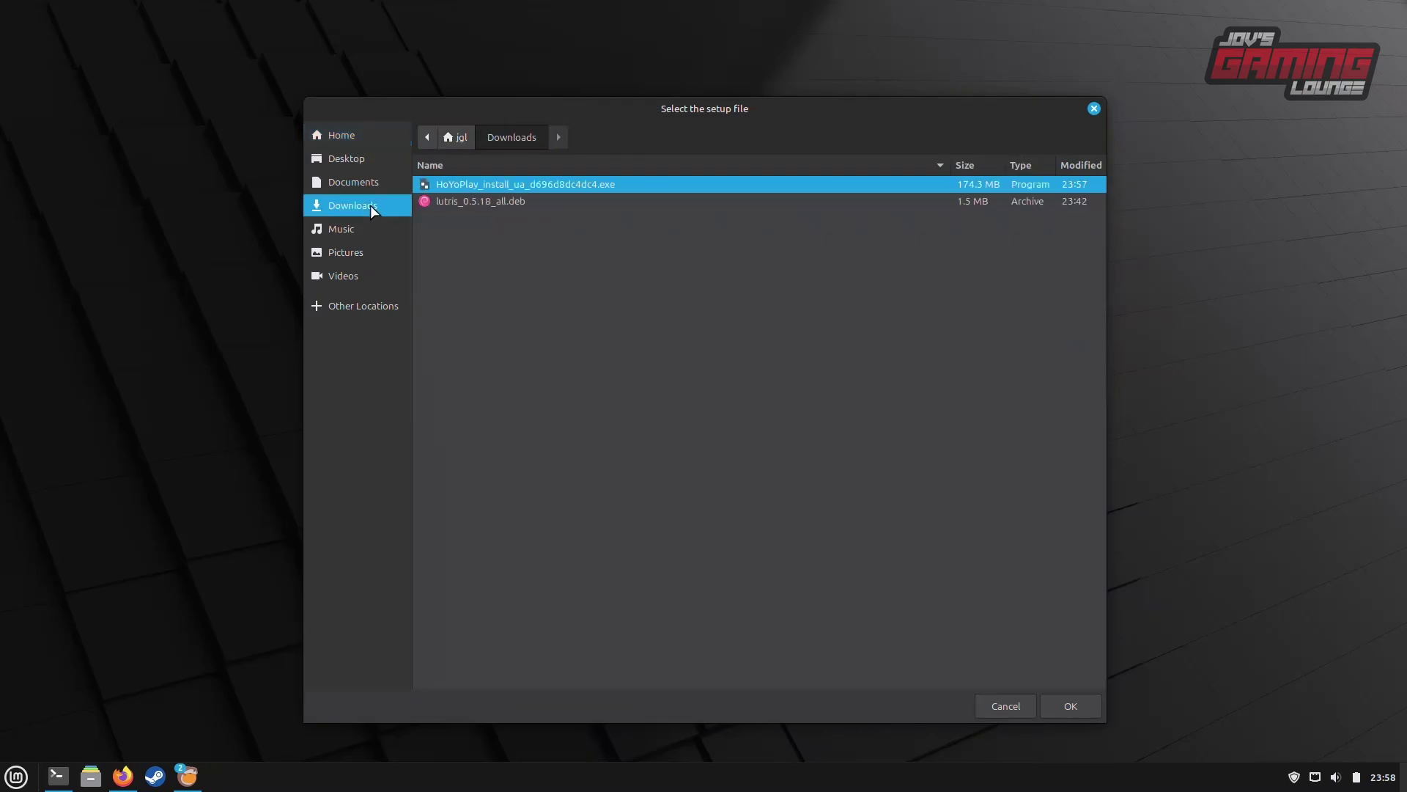
pyautogui.doubleClick(595, 187)
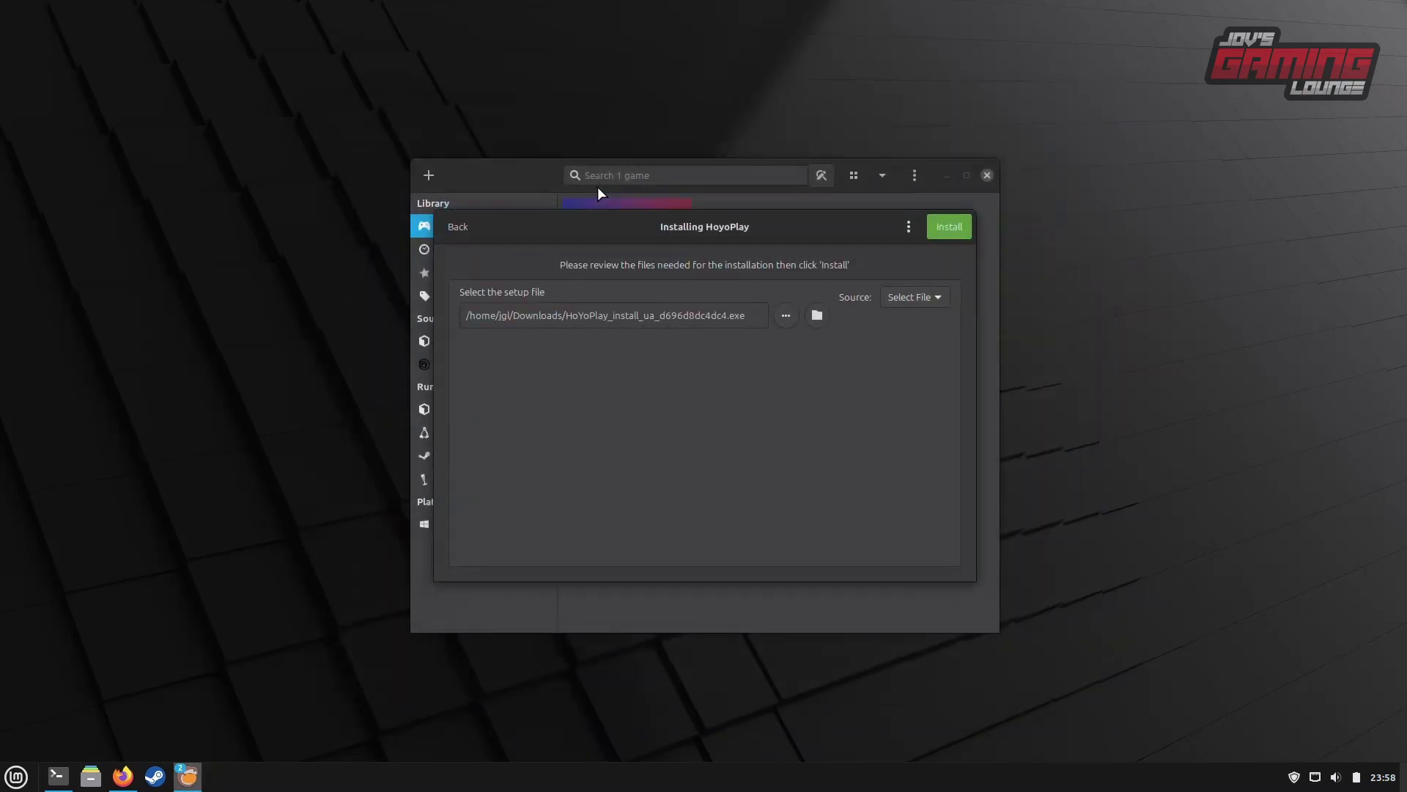
pyautogui.click(961, 227)
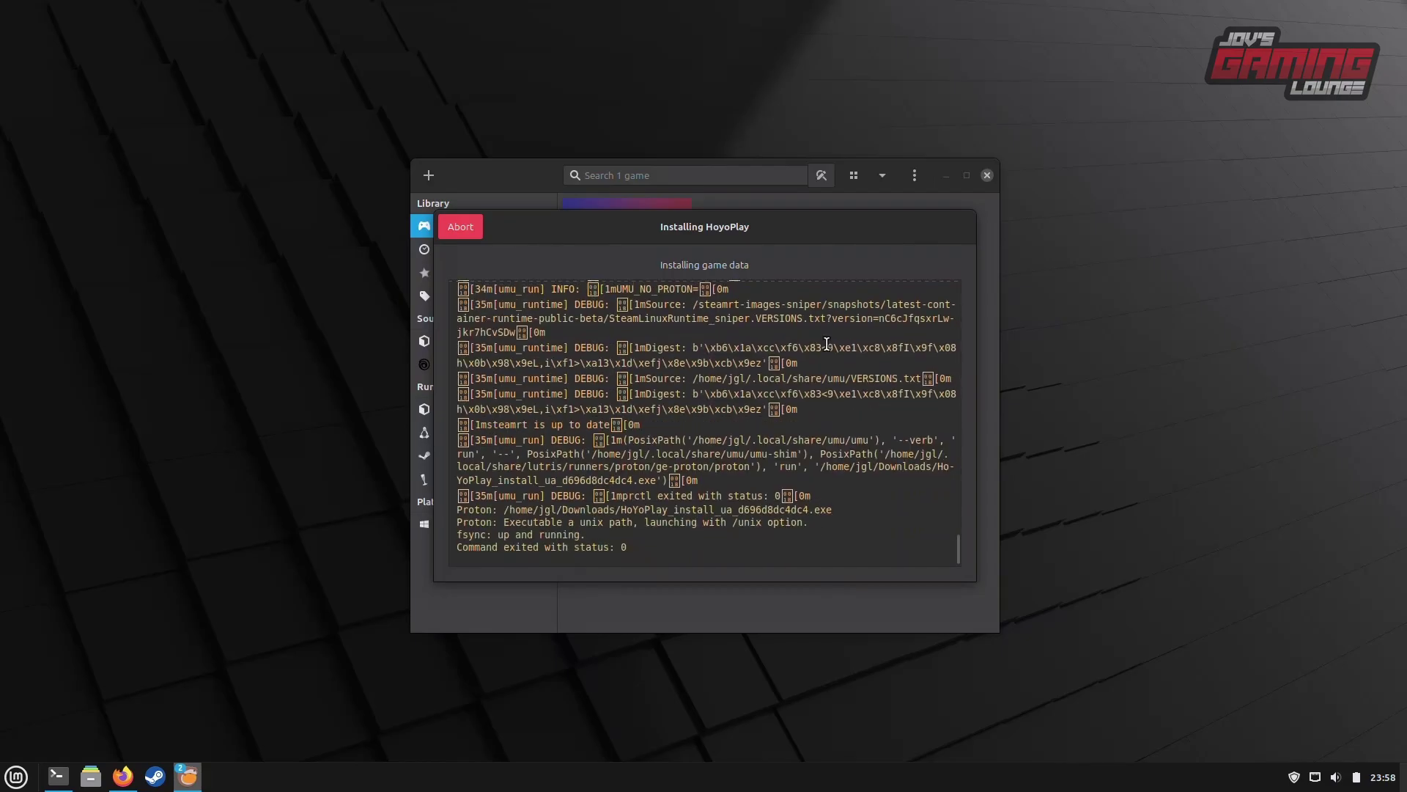
# - Run the HoYoPlay setup program through to the end and open the launcher
pyautogui.click(433, 493)
pyautogui.click(434, 518)
pyautogui.click(703, 421)
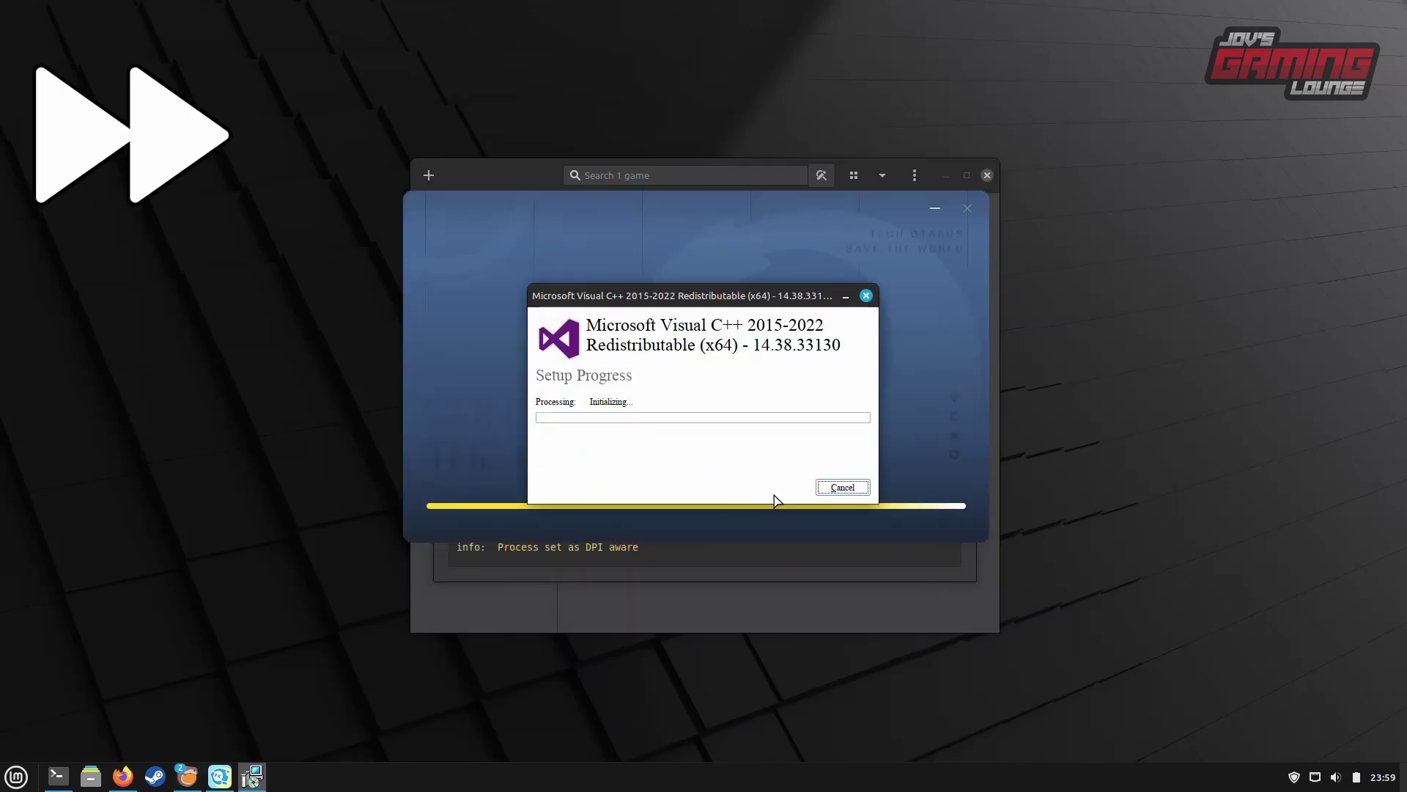
pyautogui.click(766, 486)
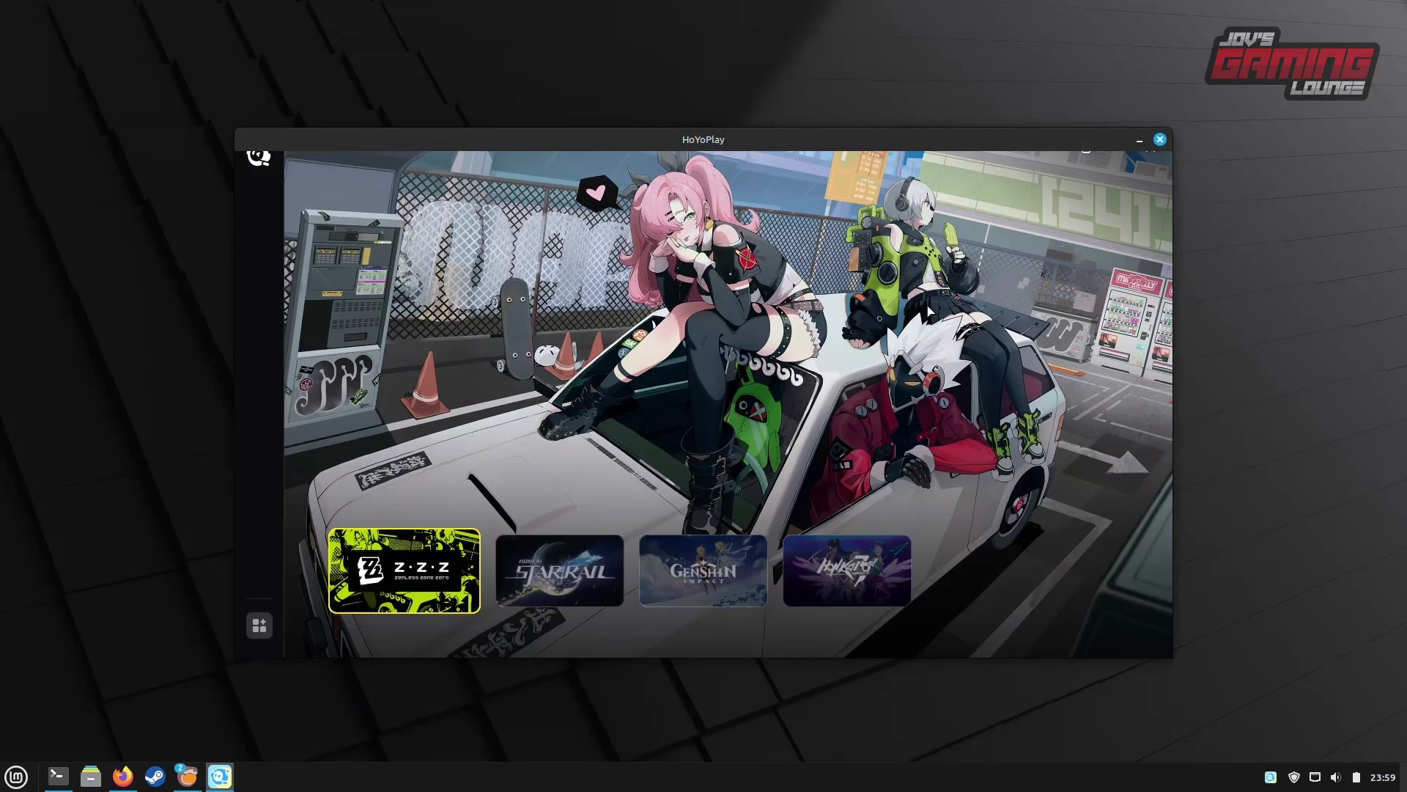
# - Quit the launcher with the Close and Exit HoYoPlay option and close the completed HoyoPlay installation in Lutris
pyautogui.click(1159, 139)
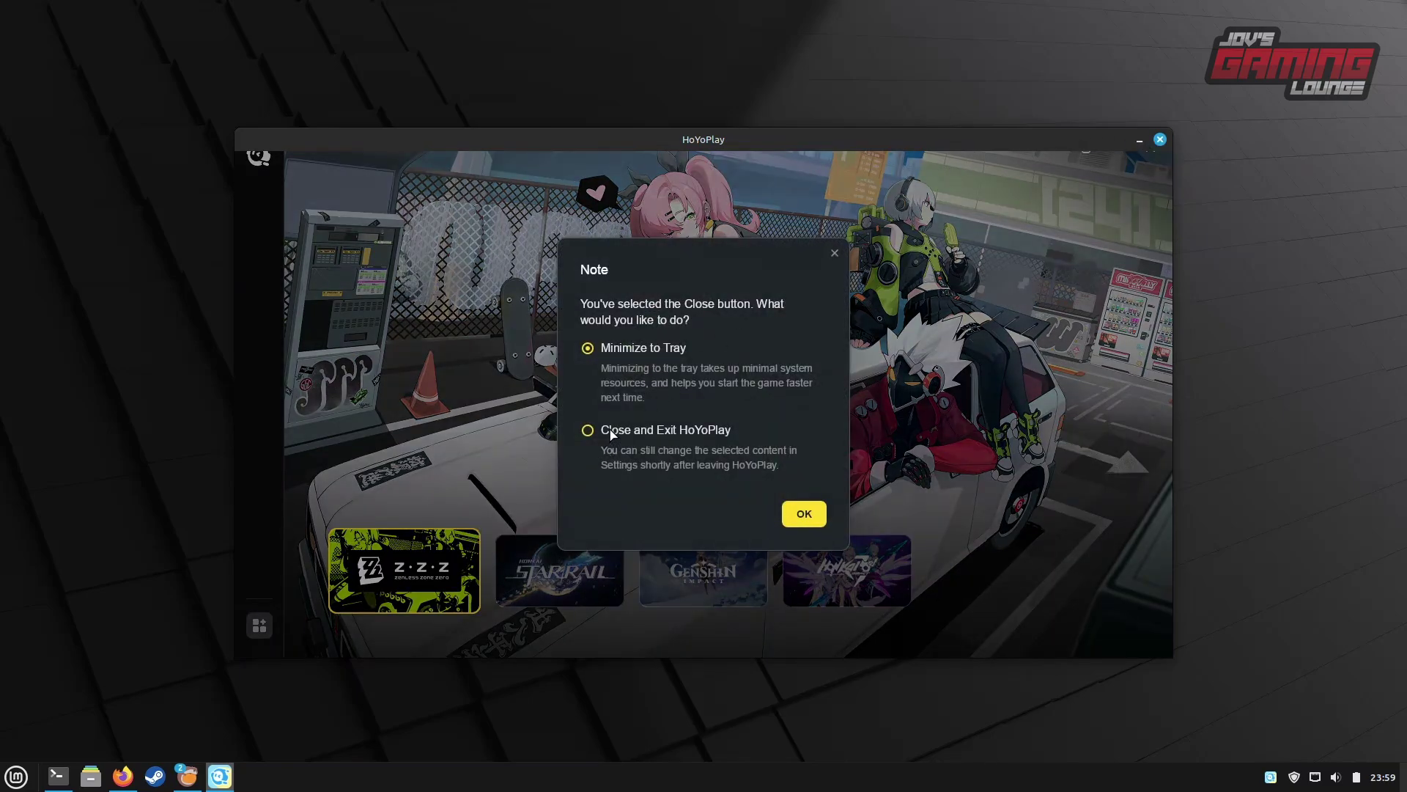
pyautogui.click(587, 430)
pyautogui.click(801, 513)
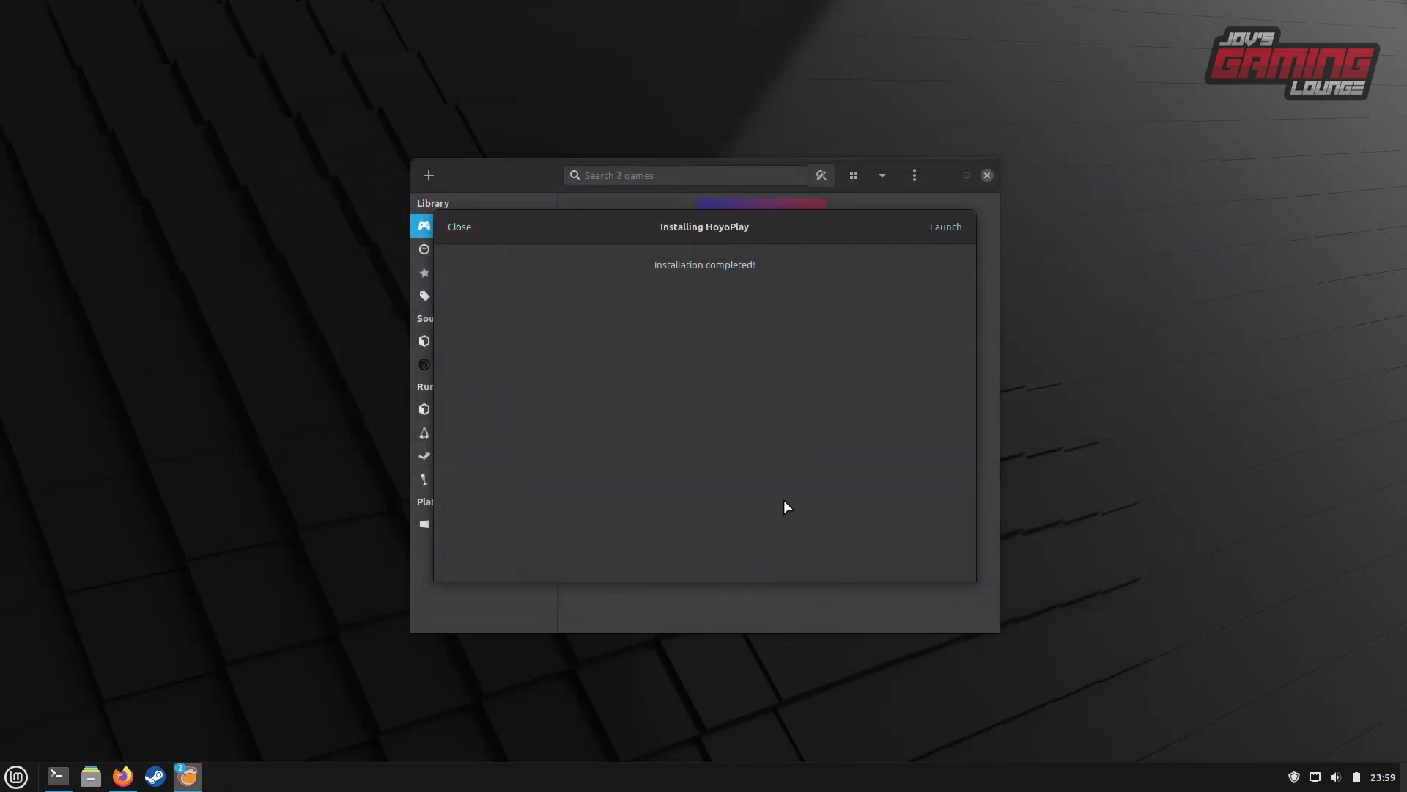
pyautogui.click(460, 227)
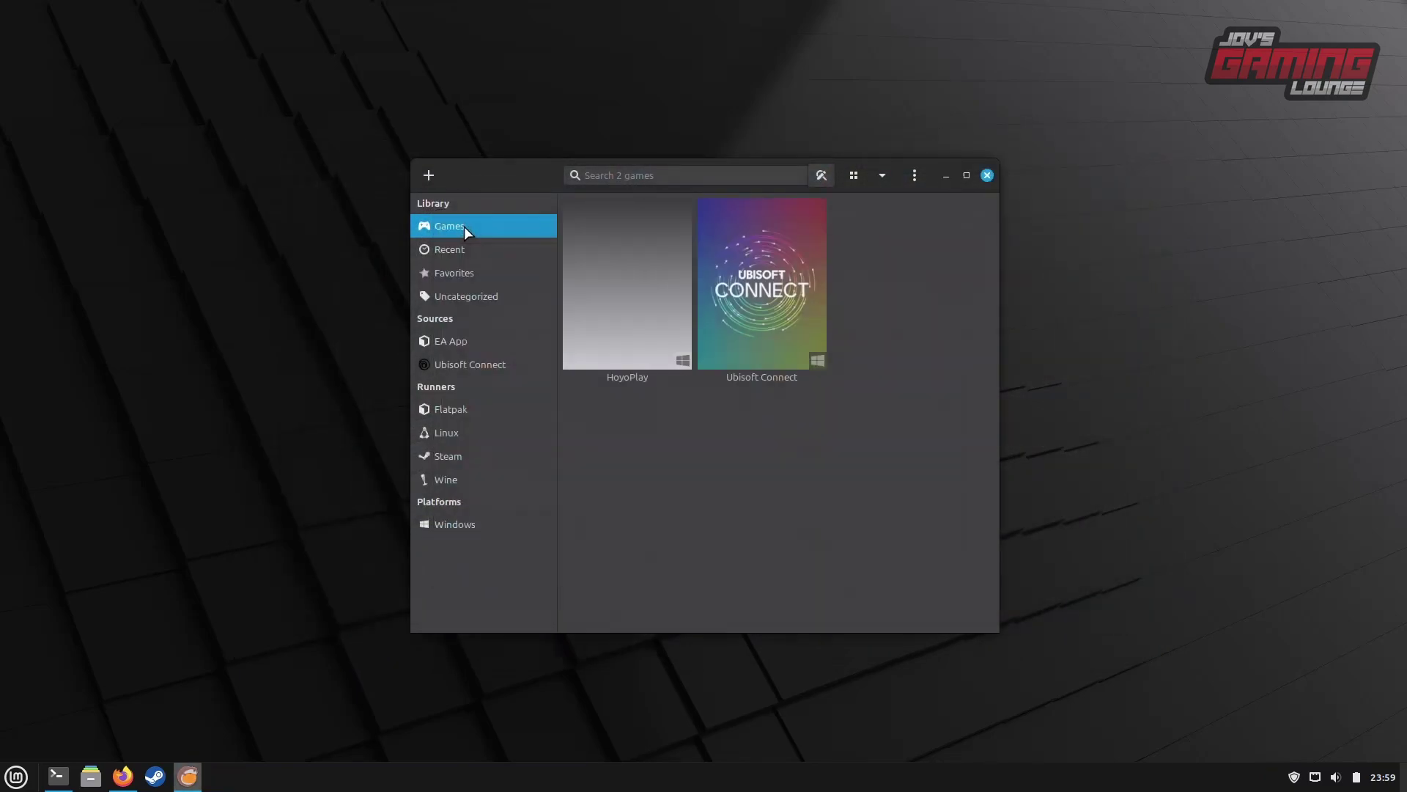
# - Launch HoyoPlay from the games library, view its Zenless Zone Zero and Genshin Impact pages, and close it
pyautogui.click(612, 287)
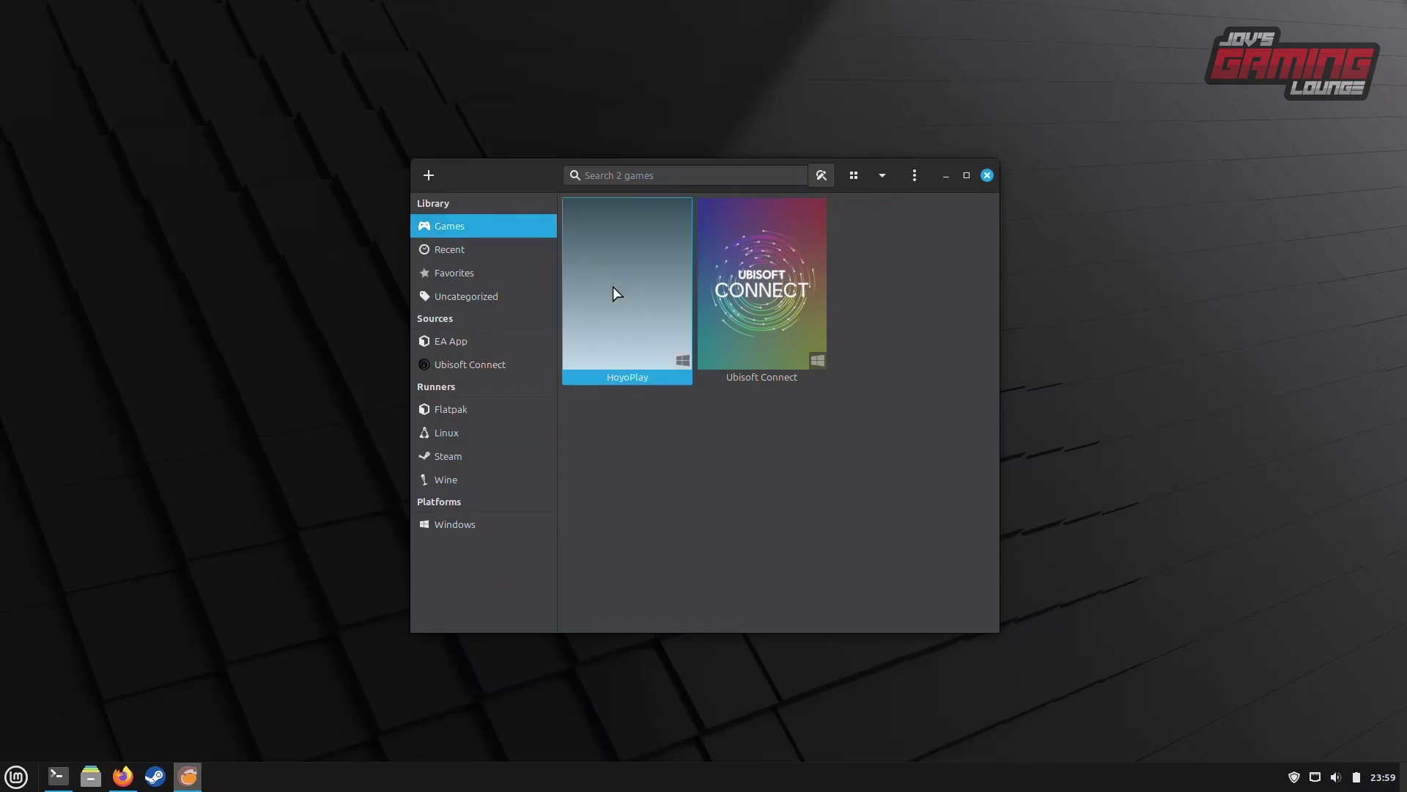
pyautogui.click(591, 612)
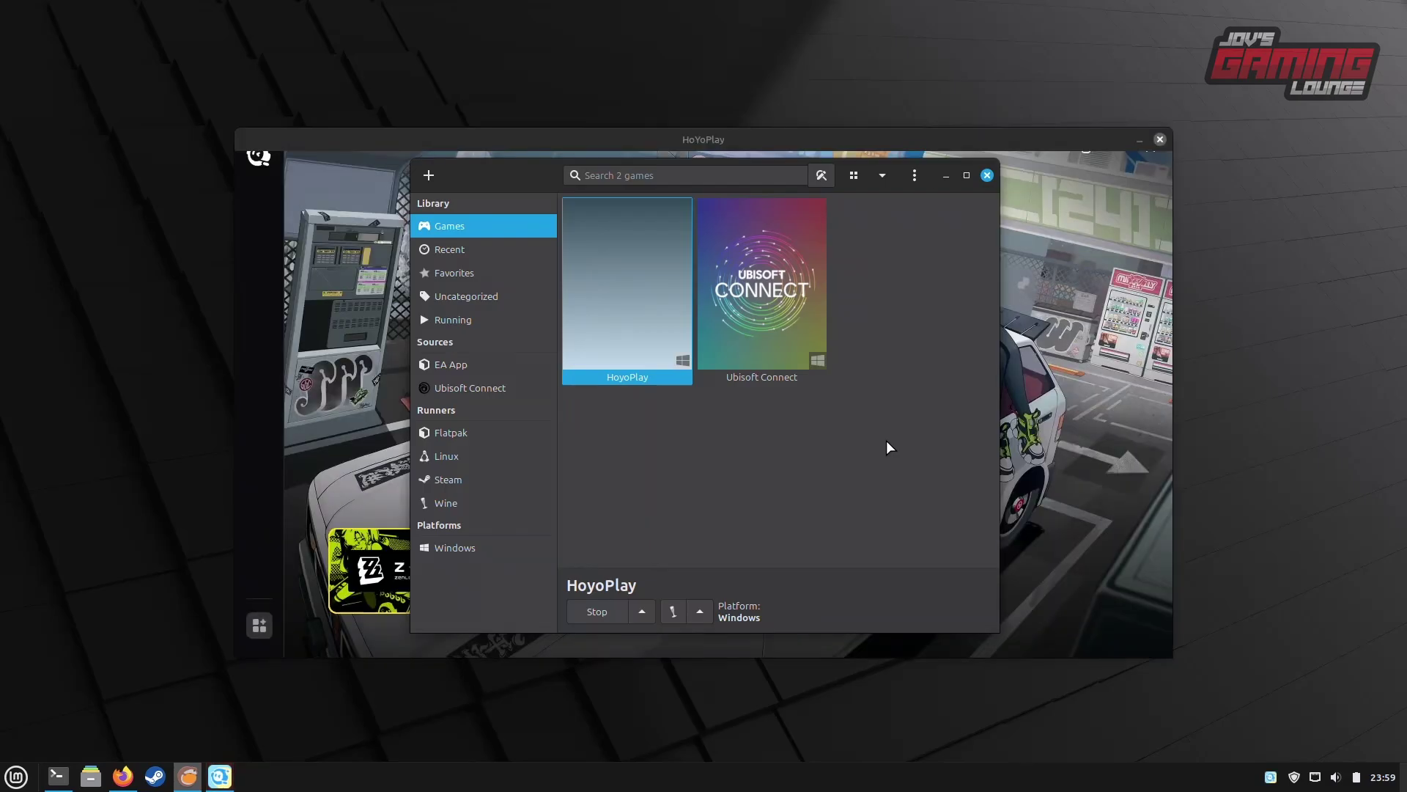
pyautogui.click(1073, 247)
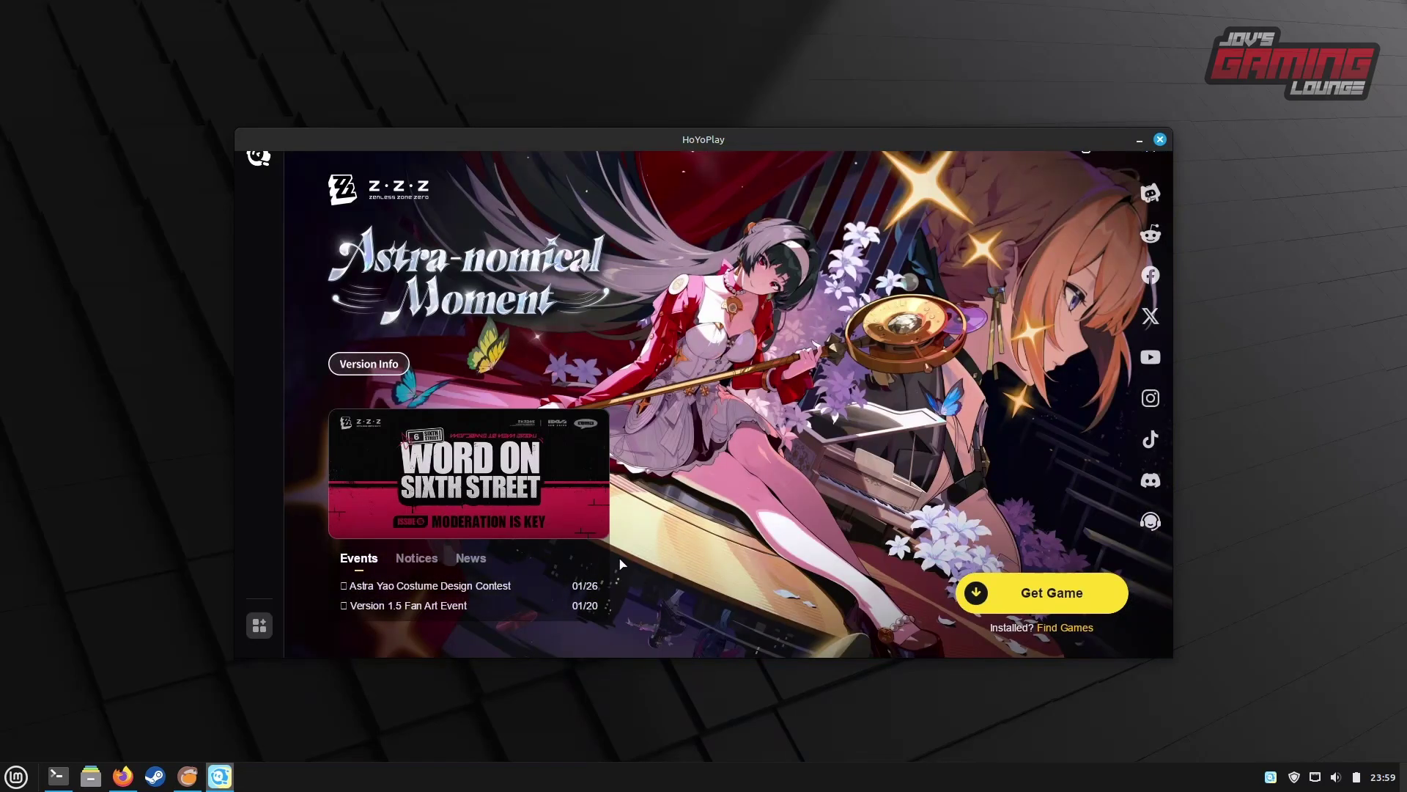
pyautogui.click(260, 624)
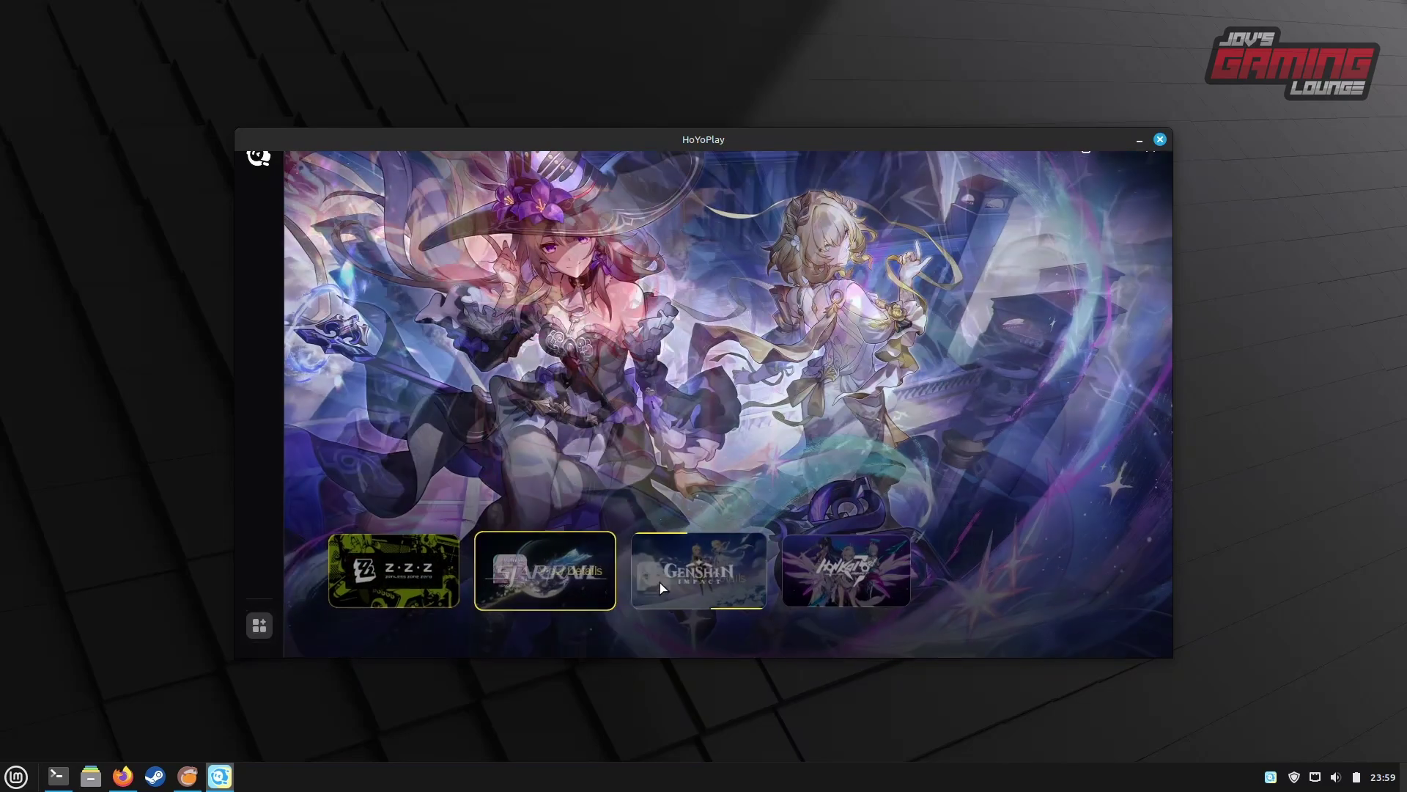
pyautogui.click(722, 577)
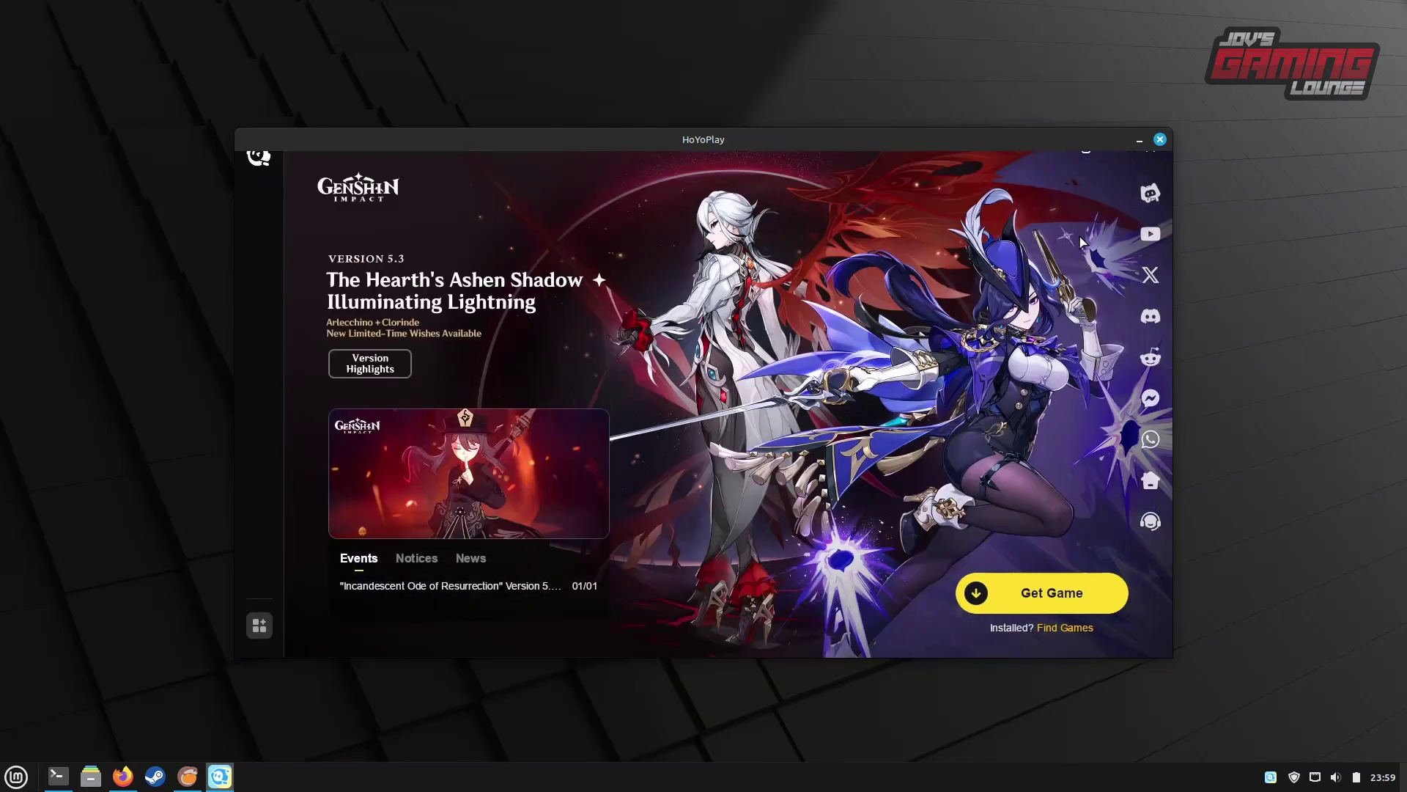
pyautogui.click(1160, 141)
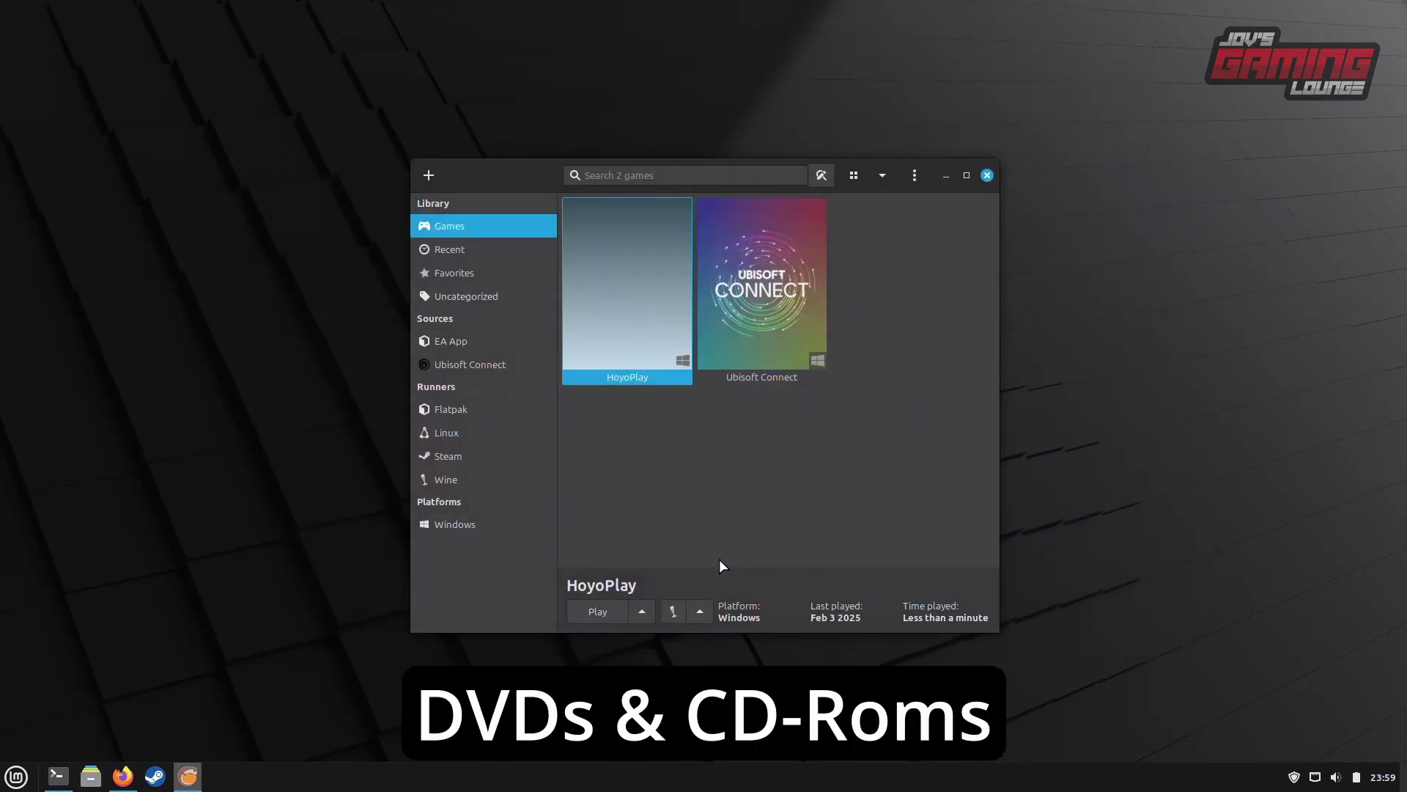
# - Deselect HoyoPlay in the library and open the update options in the Lutris settings
pyautogui.click(856, 453)
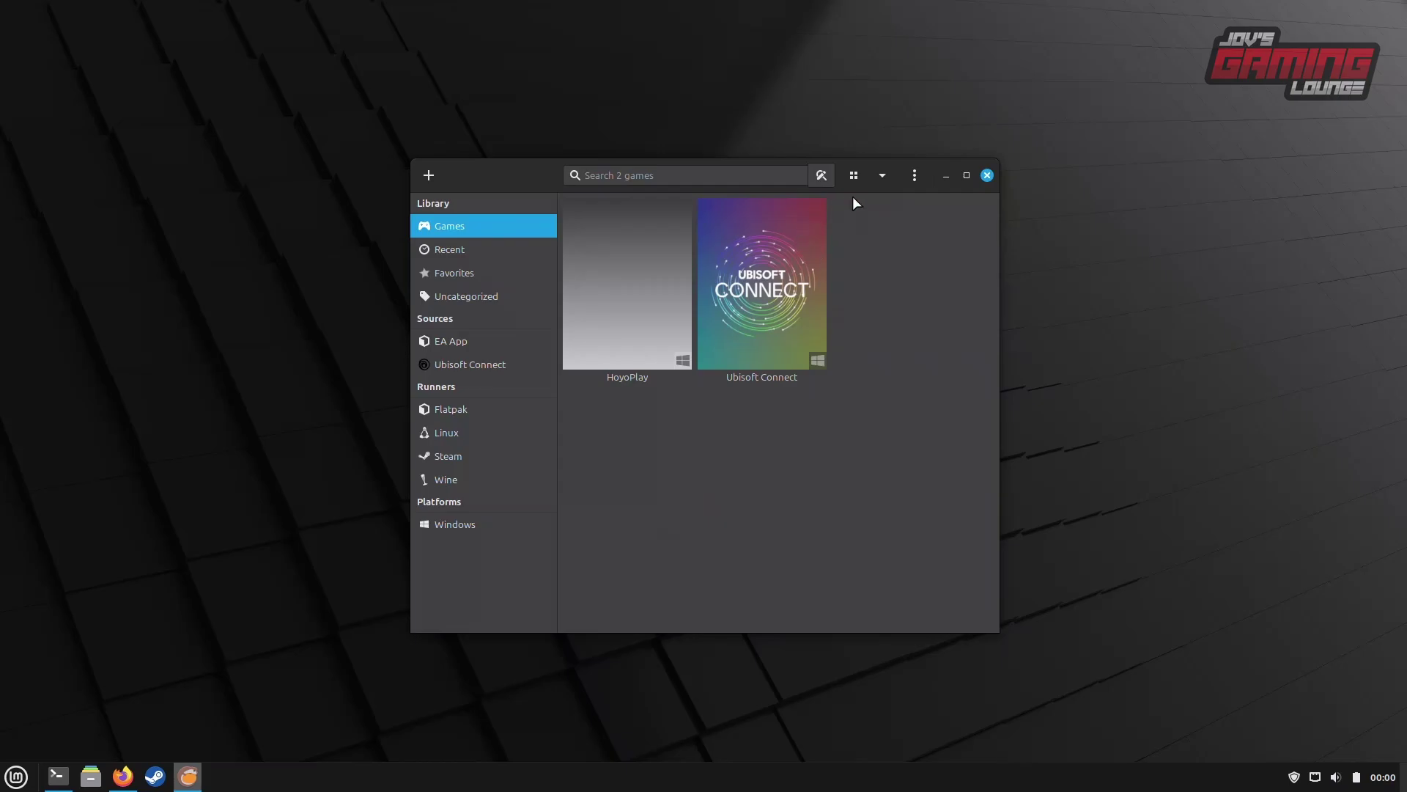
pyautogui.click(914, 175)
pyautogui.click(889, 302)
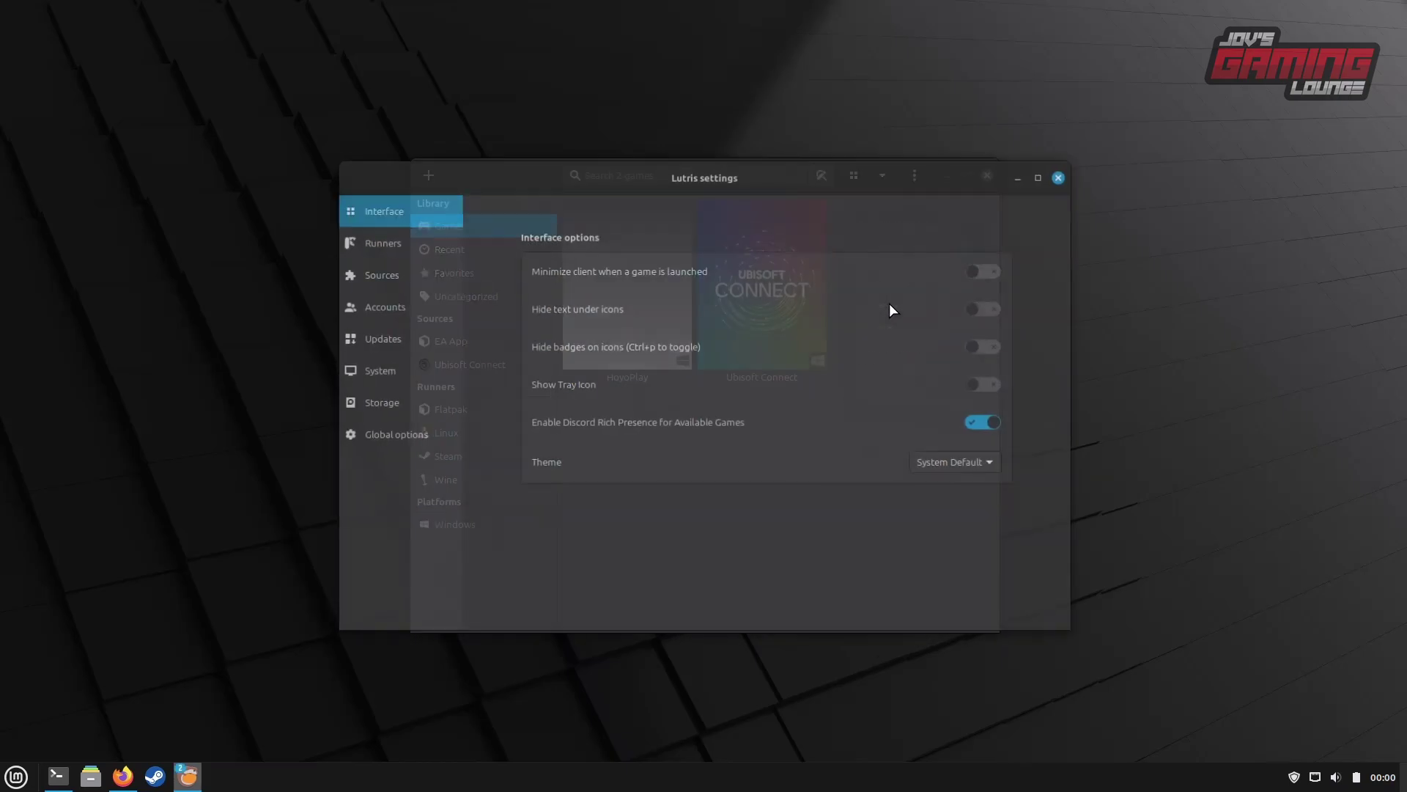
pyautogui.click(352, 341)
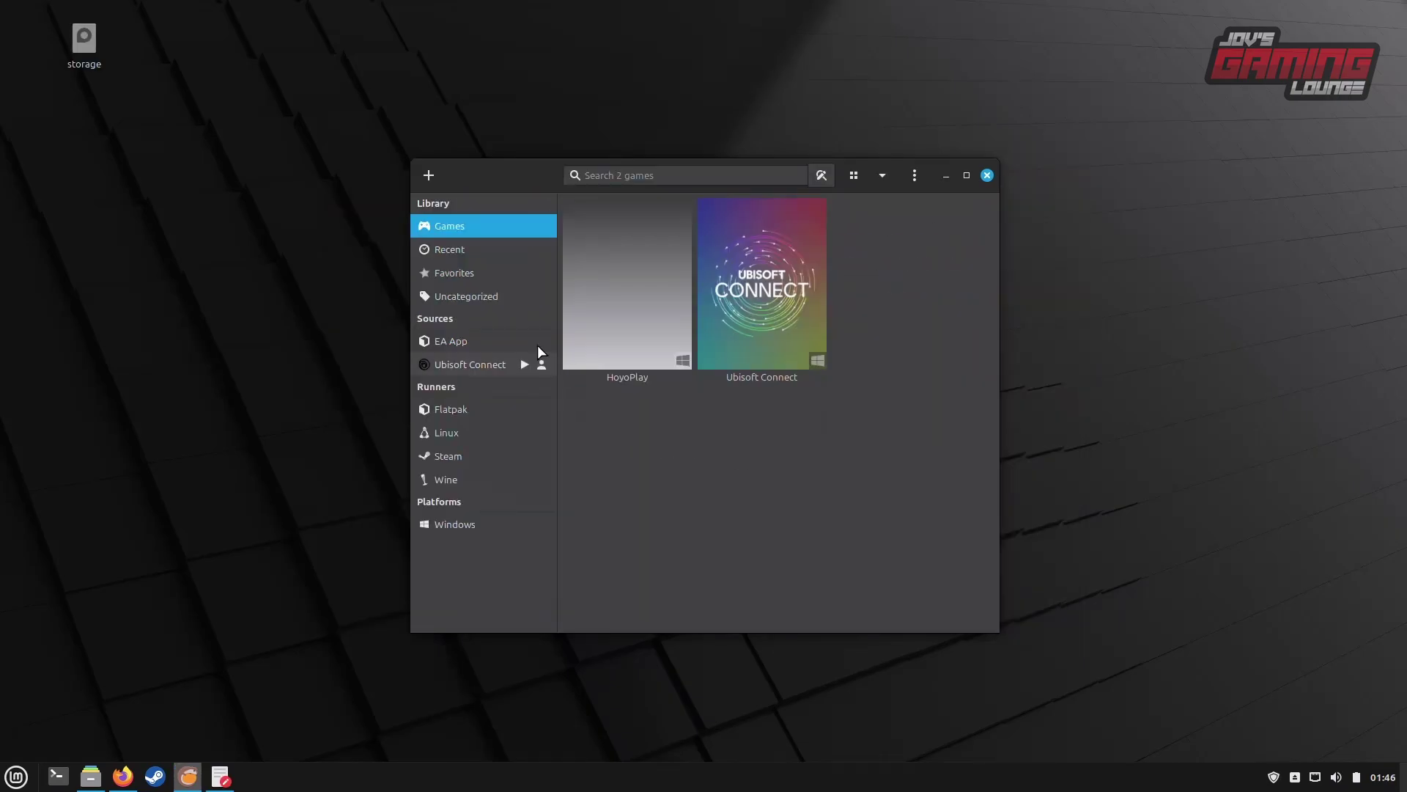
# - Search the Lutris website installers for Need for Speed Most Wanted and choose the Need for Speed: Most Wanted - Black Edition entry
pyautogui.click(429, 175)
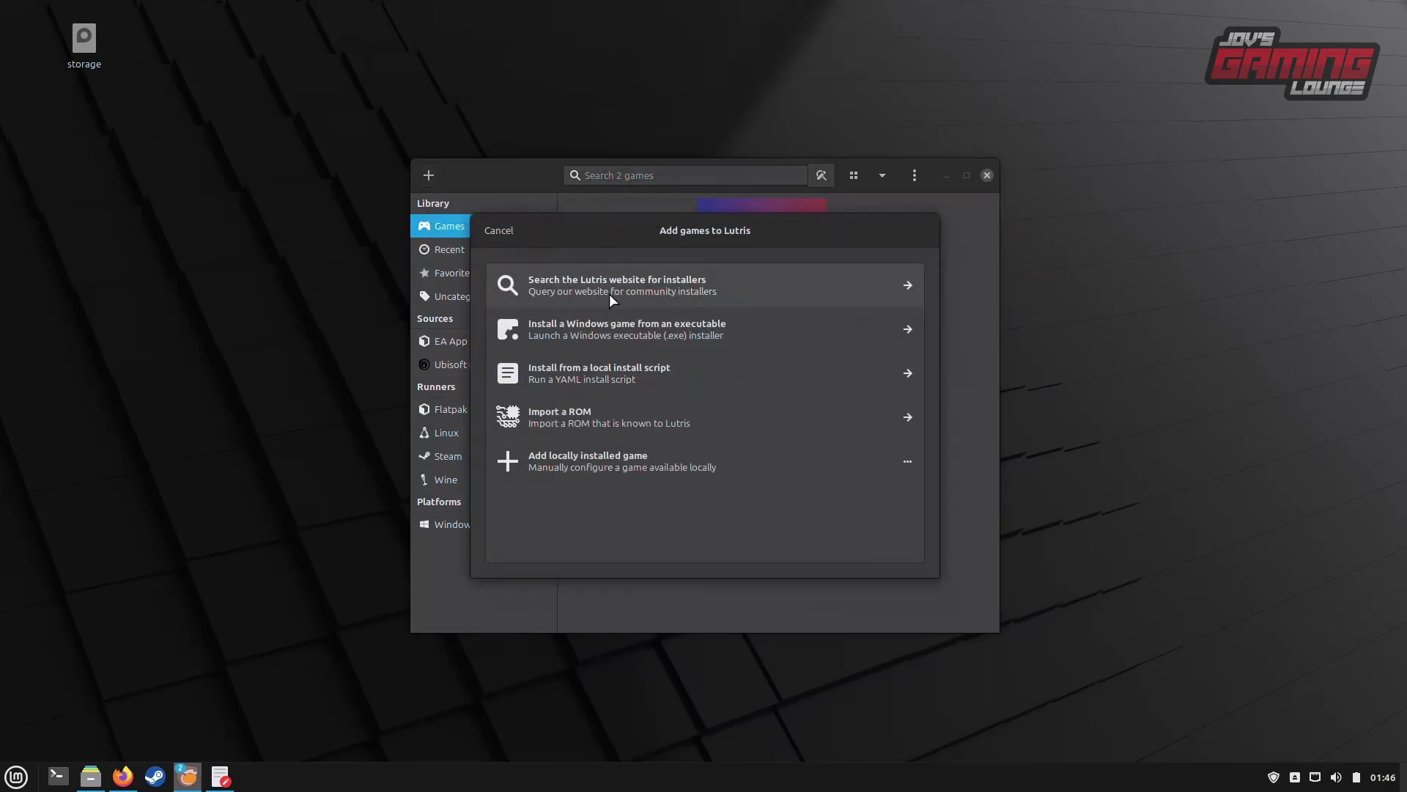
pyautogui.click(668, 293)
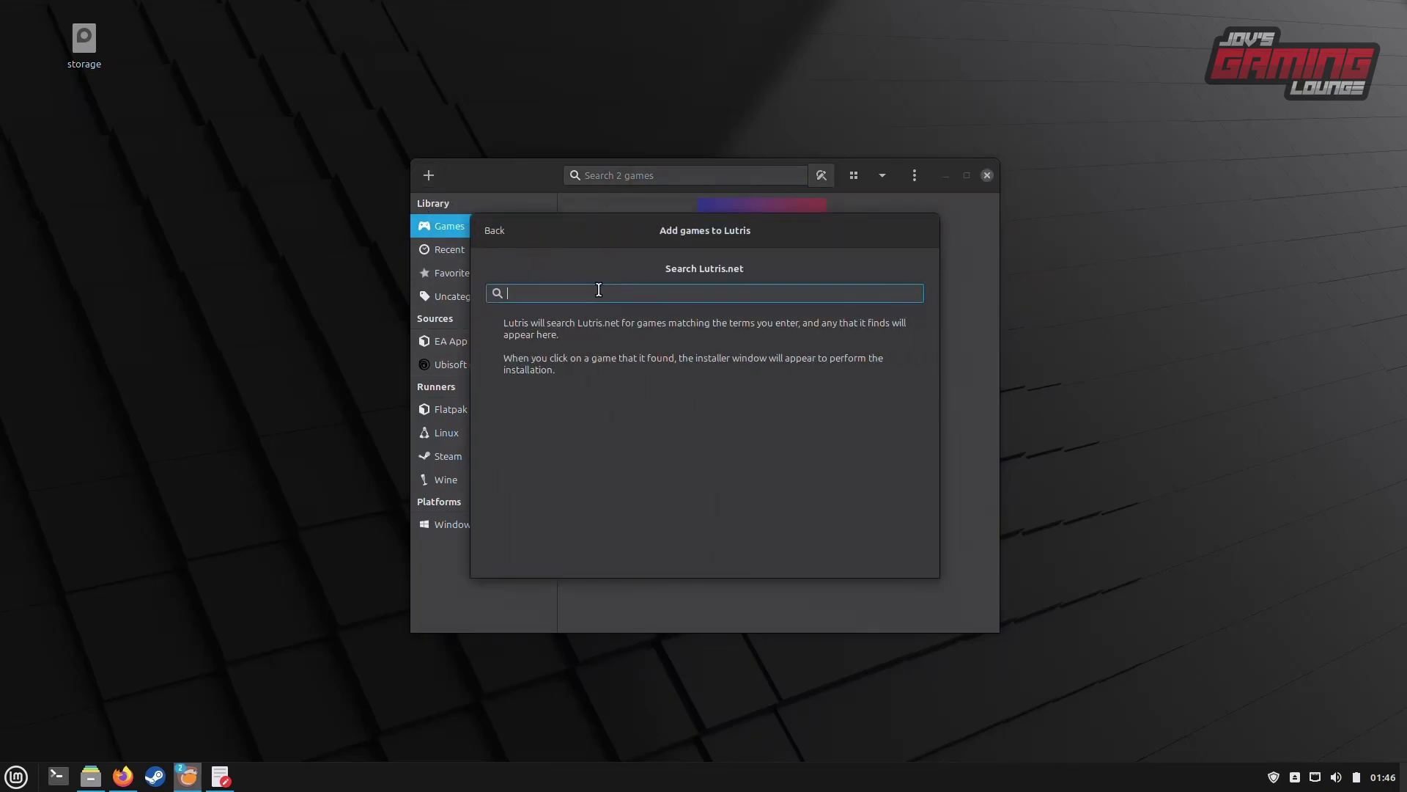
pyautogui.rightClick(601, 293)
pyautogui.click(635, 341)
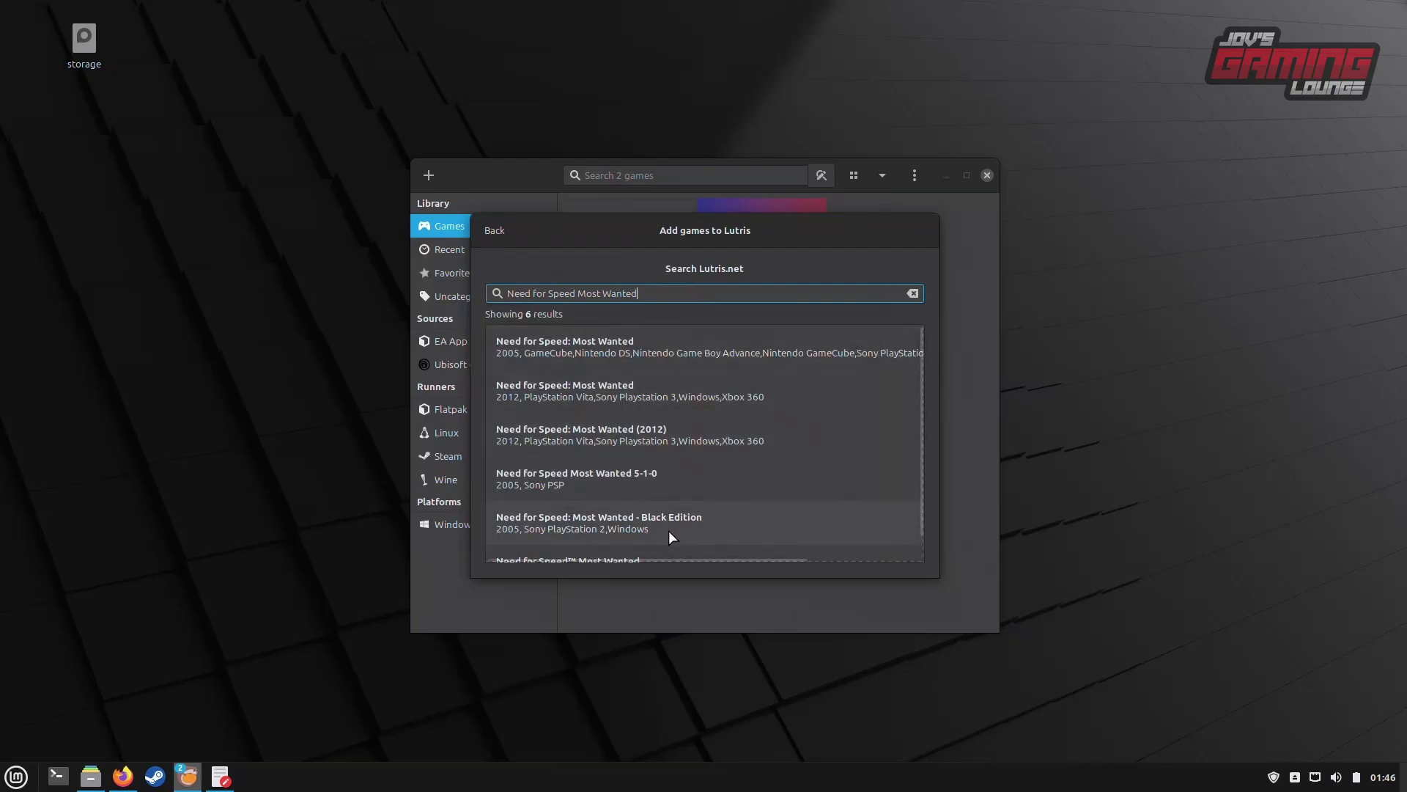
pyautogui.click(628, 535)
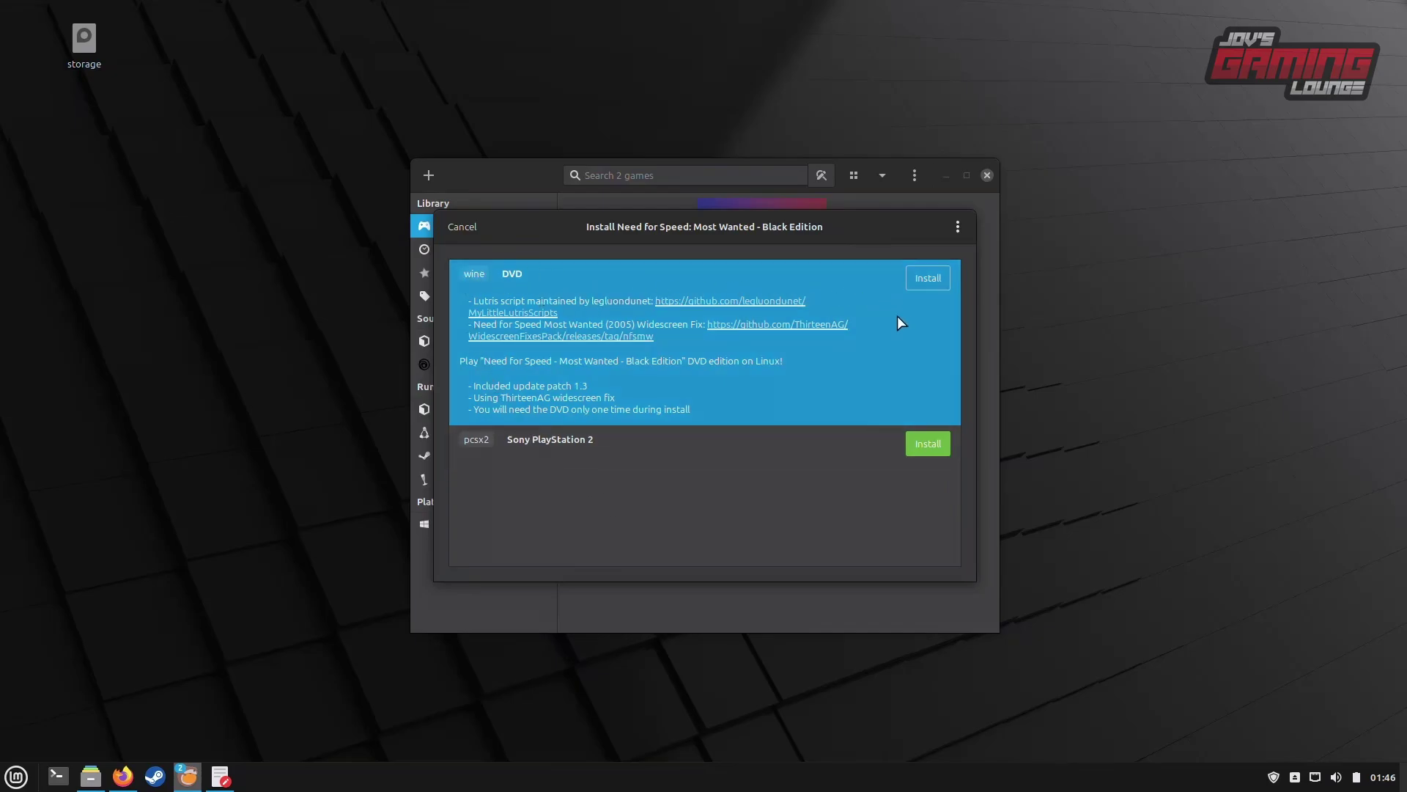
# - Start installing the Wine DVD version in the default directory, downloading the update patch and widescreen fix files
pyautogui.click(928, 278)
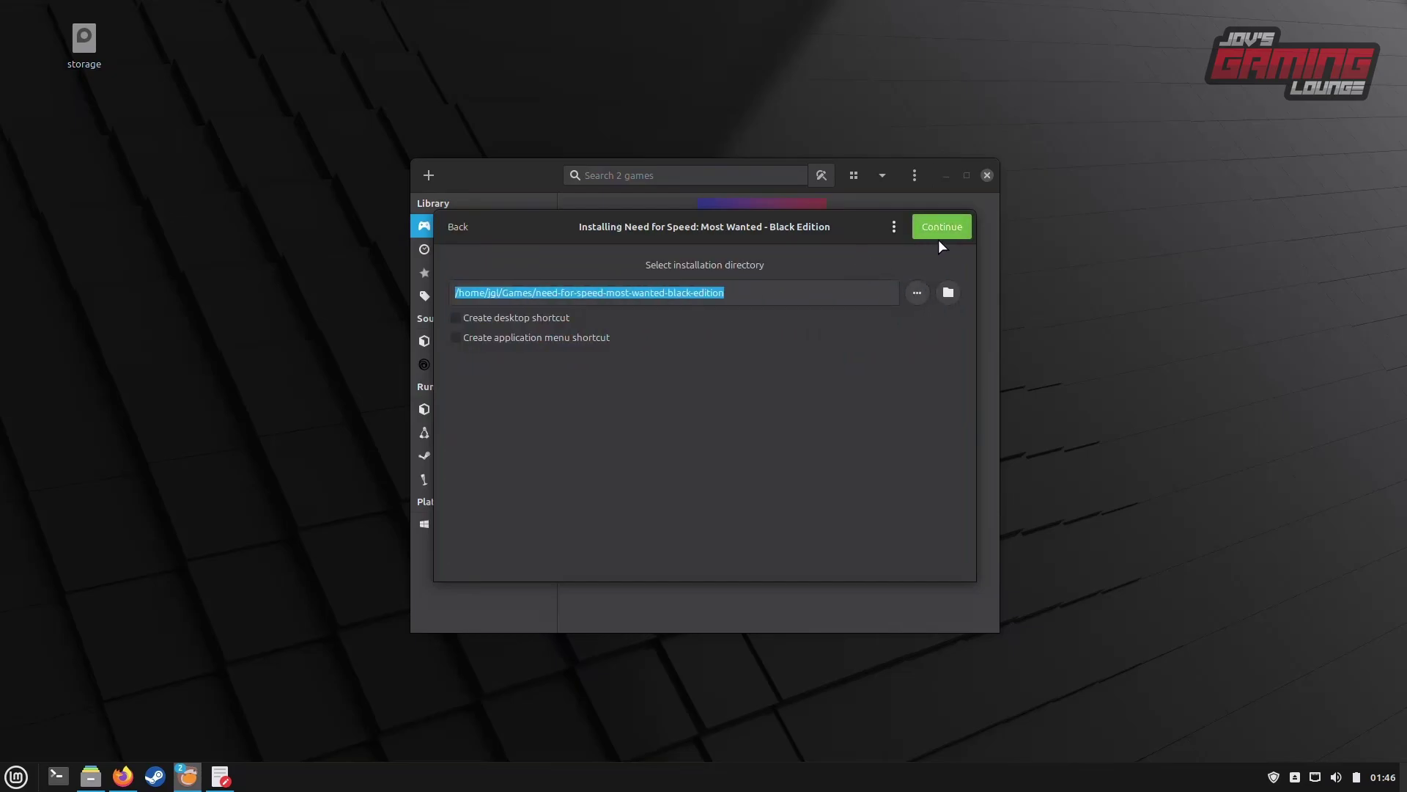
pyautogui.click(954, 229)
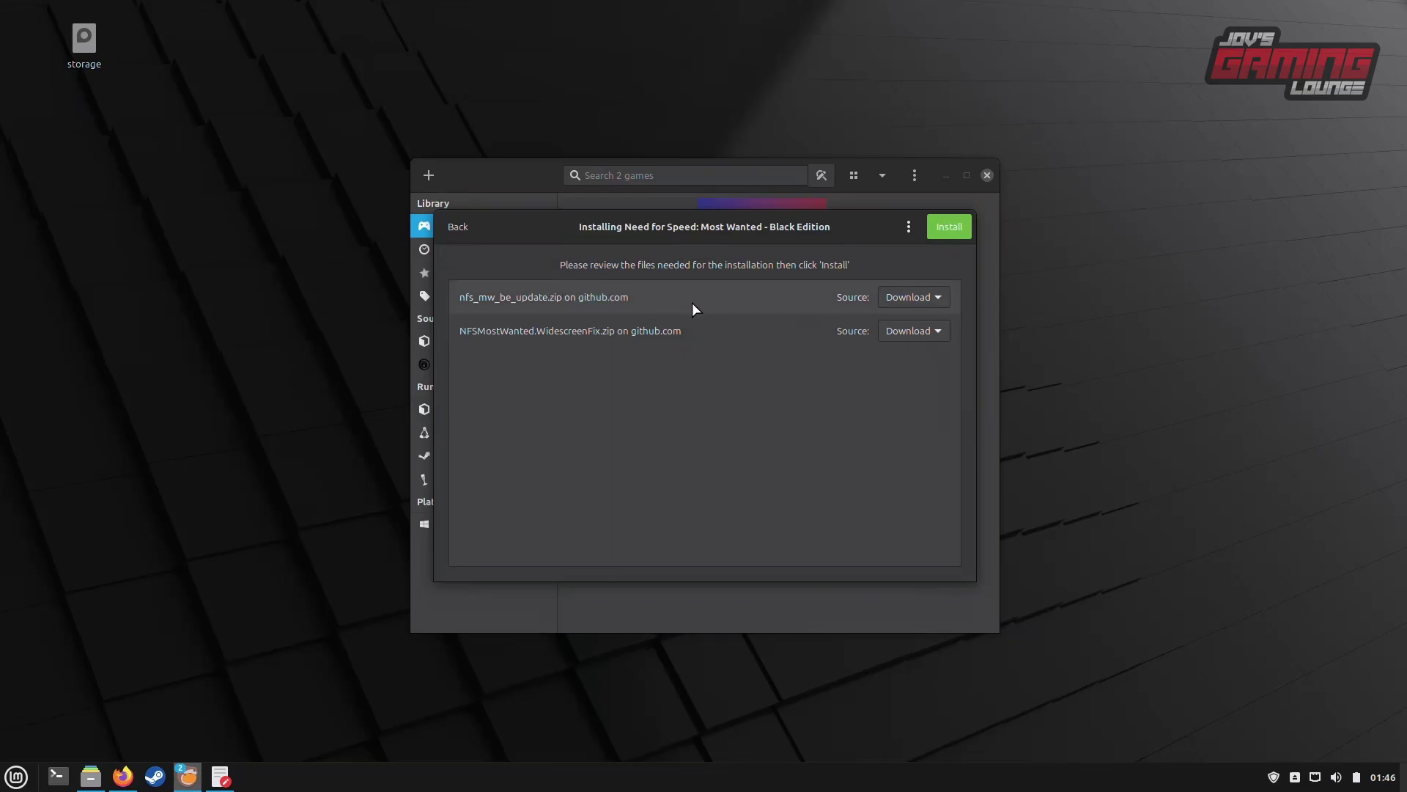
pyautogui.click(950, 228)
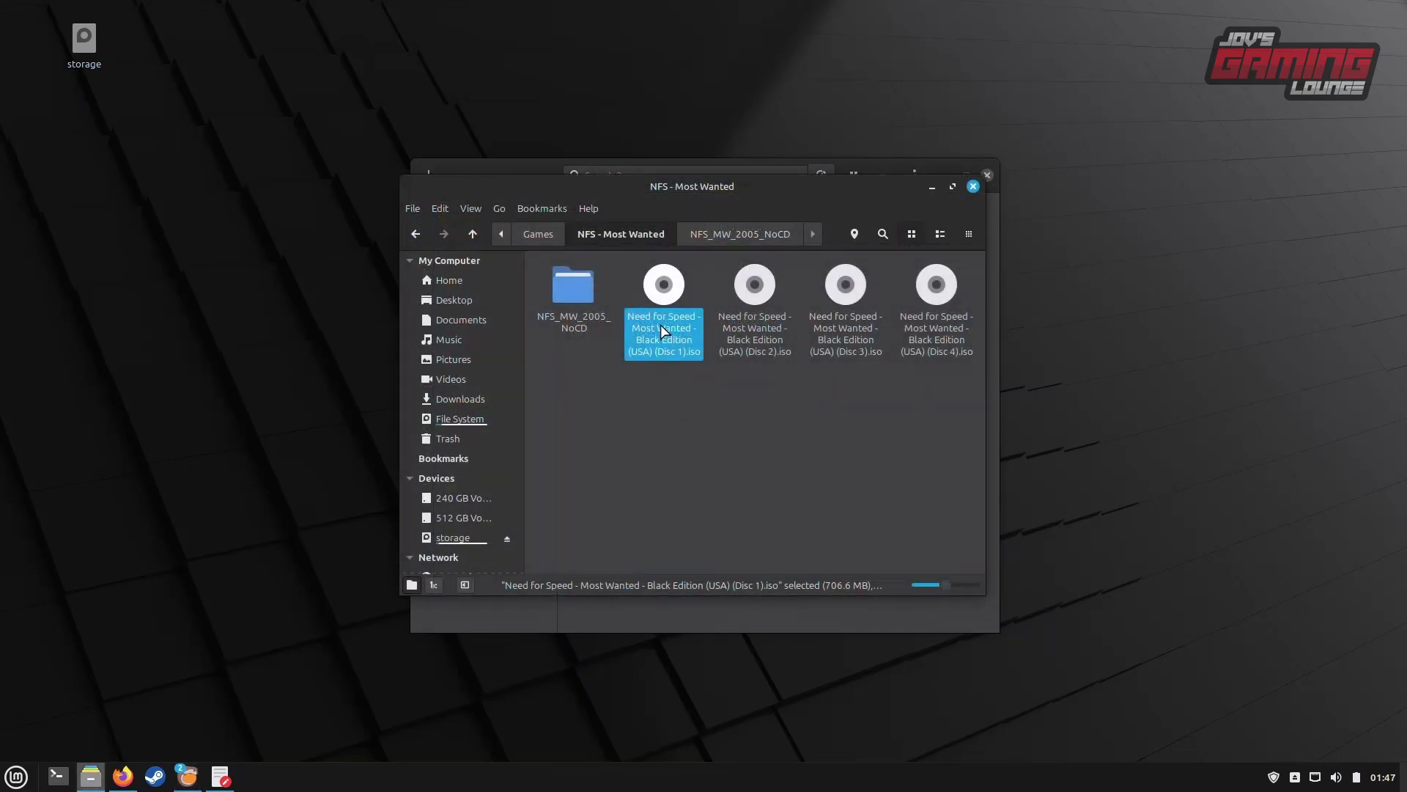
# - Mount the Need for Speed Most Wanted Black Edition Disc 1 ISO as an archive and continue the Lutris installation with it
pyautogui.rightClick(663, 292)
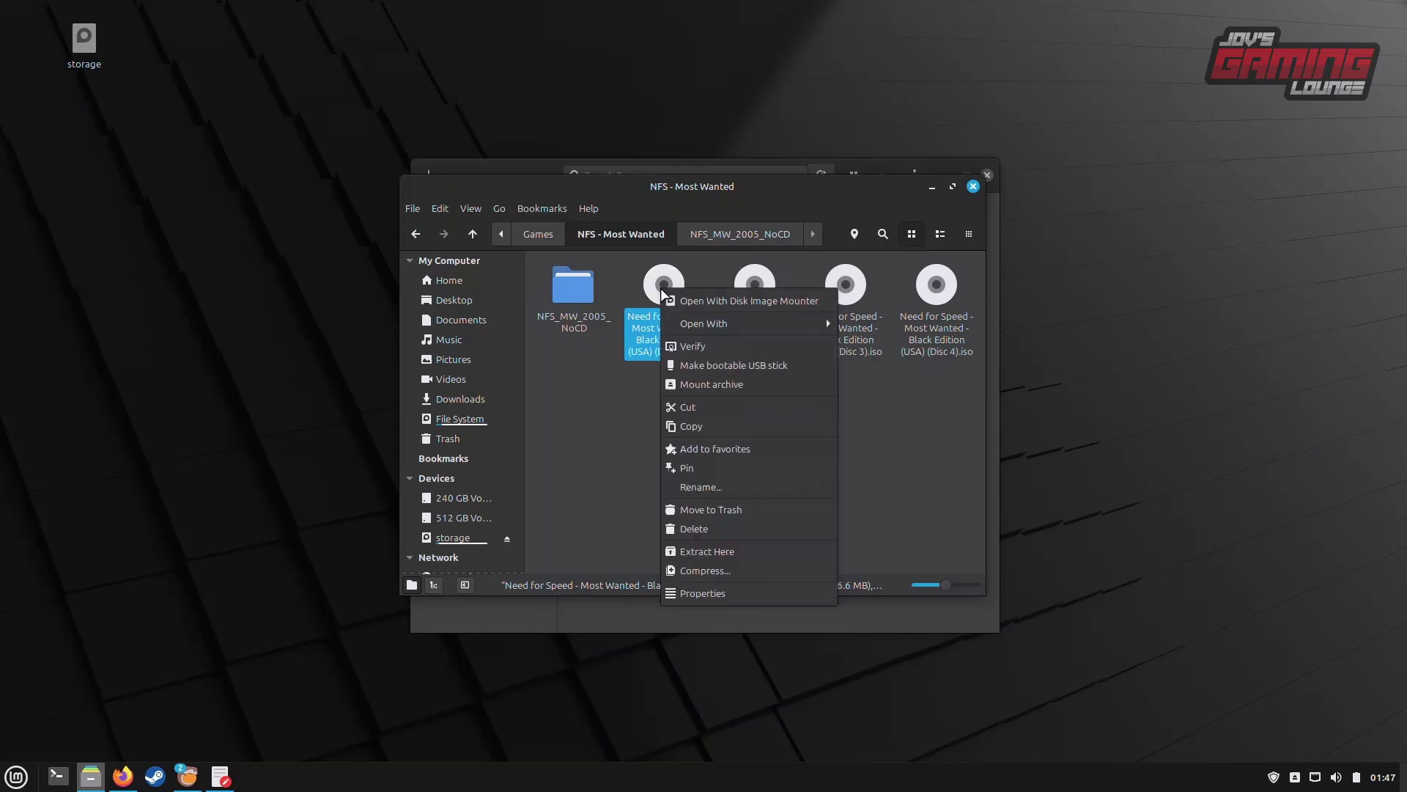
pyautogui.click(689, 385)
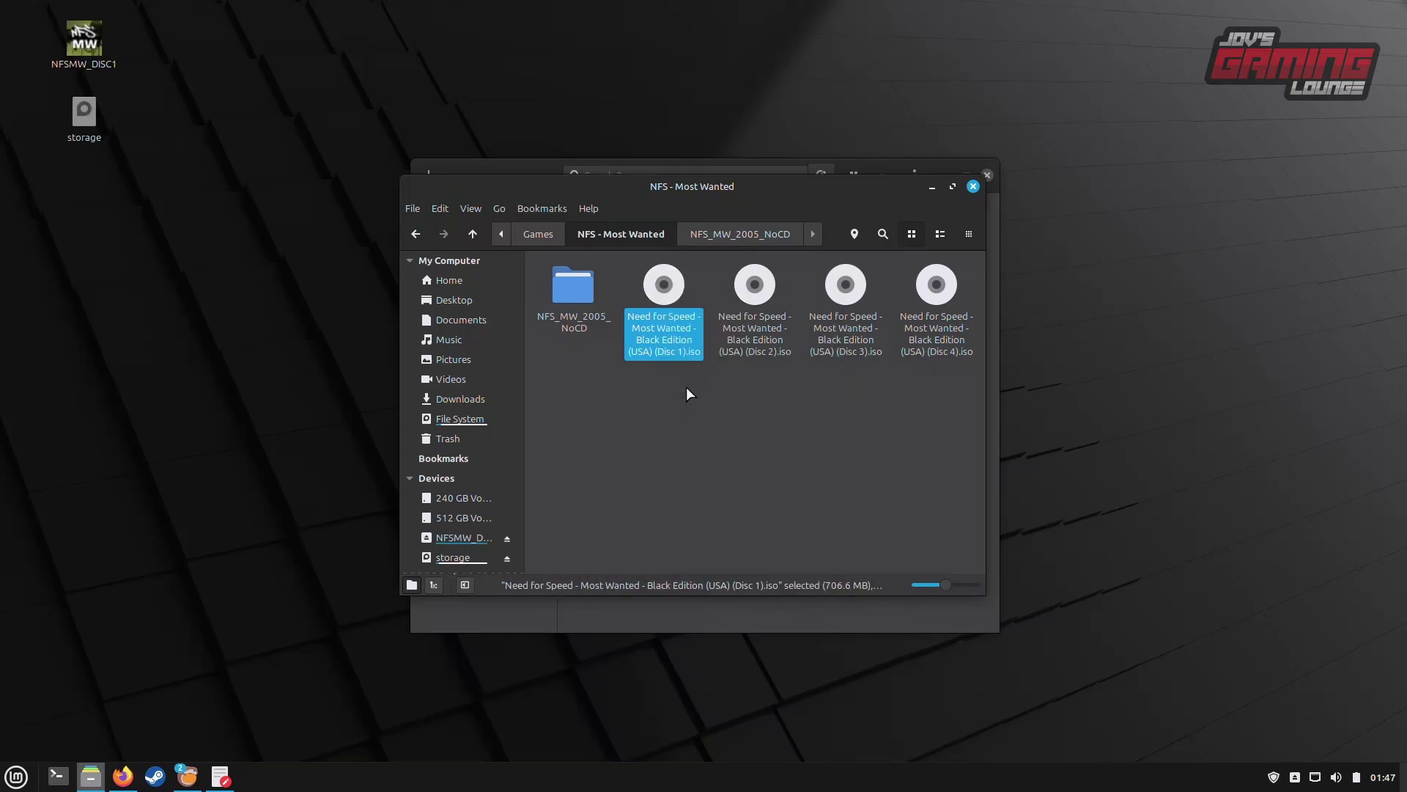
pyautogui.click(932, 186)
pyautogui.click(606, 398)
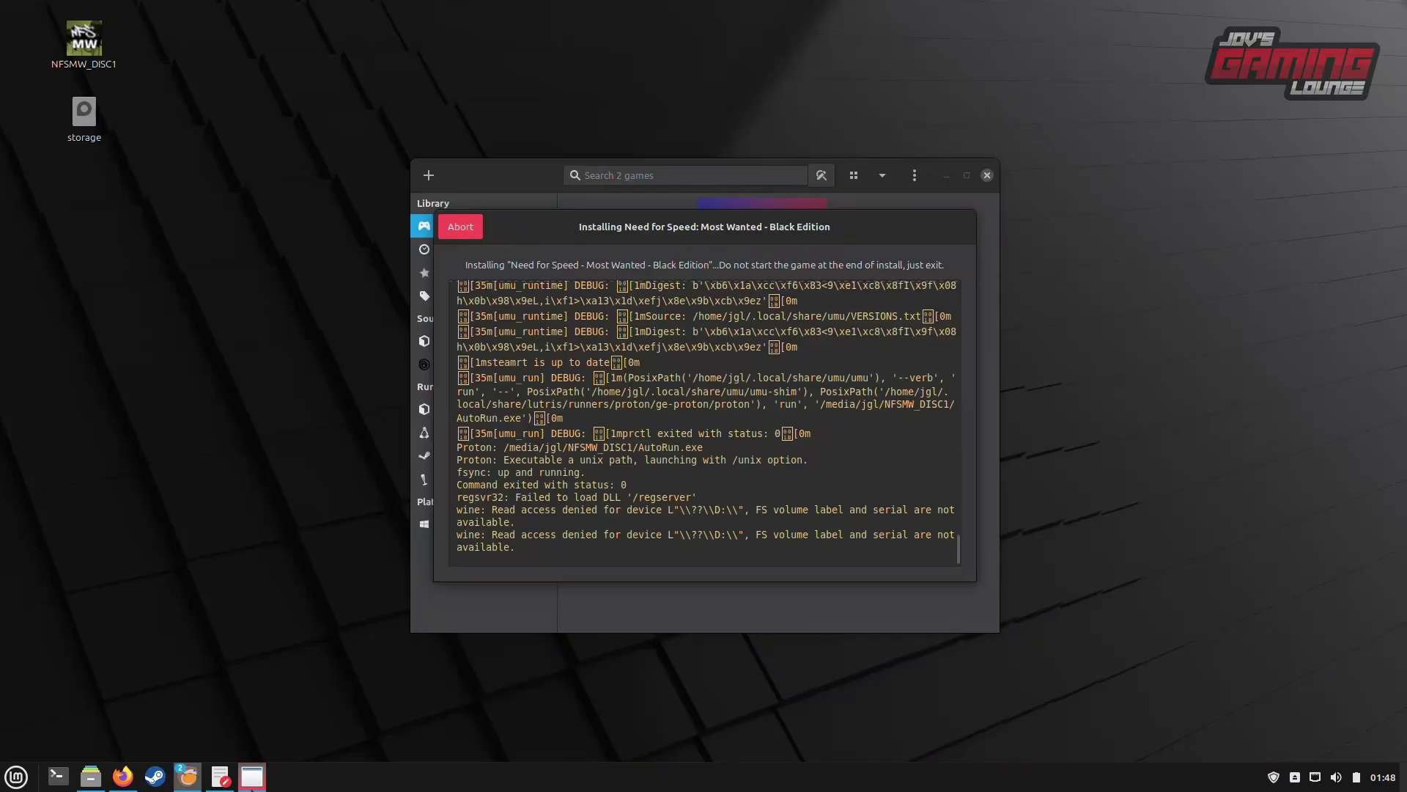
# - Start the Need for Speed Most Wanted setup, submit the game's serial code, and accept the DirectX 9.0c license agreement
pyautogui.click(607, 608)
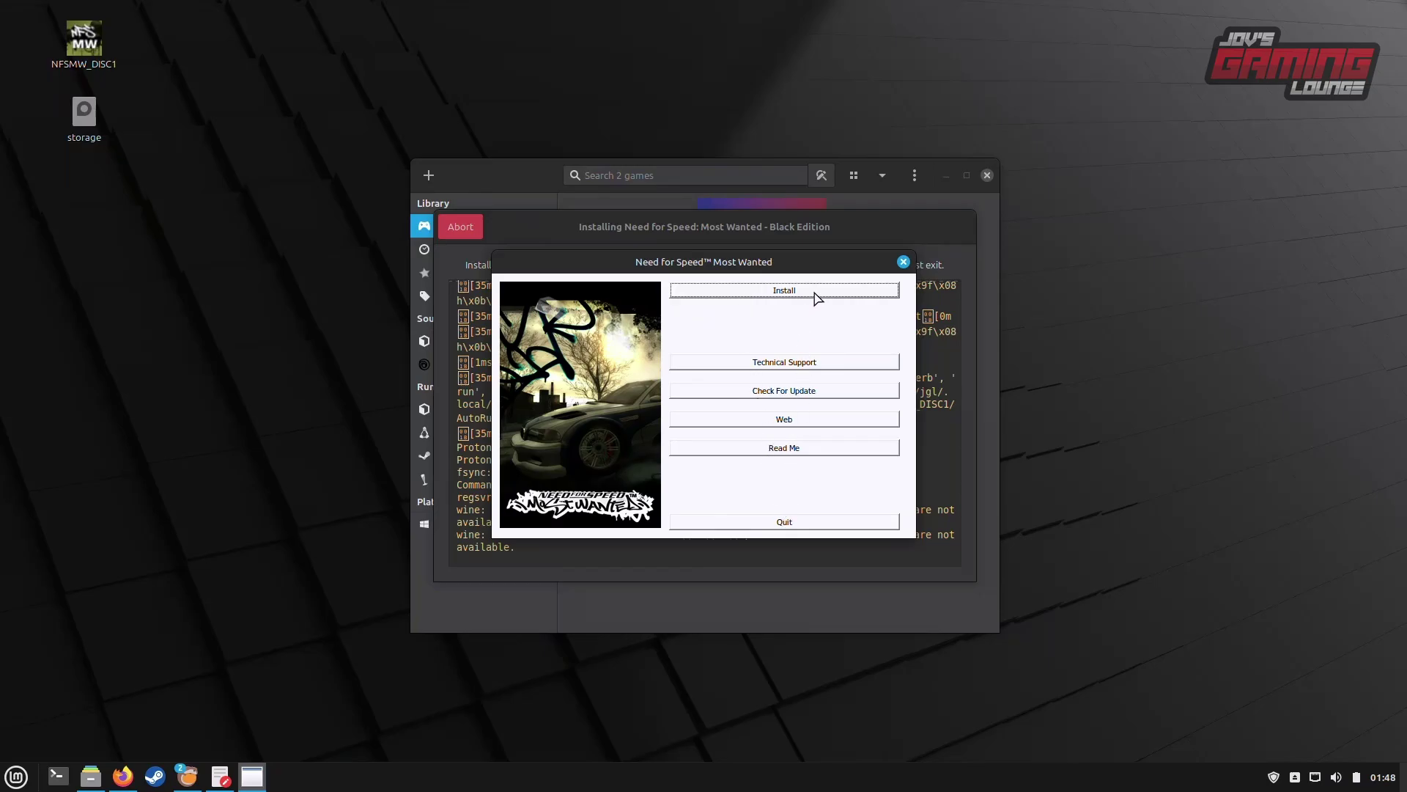
pyautogui.click(815, 292)
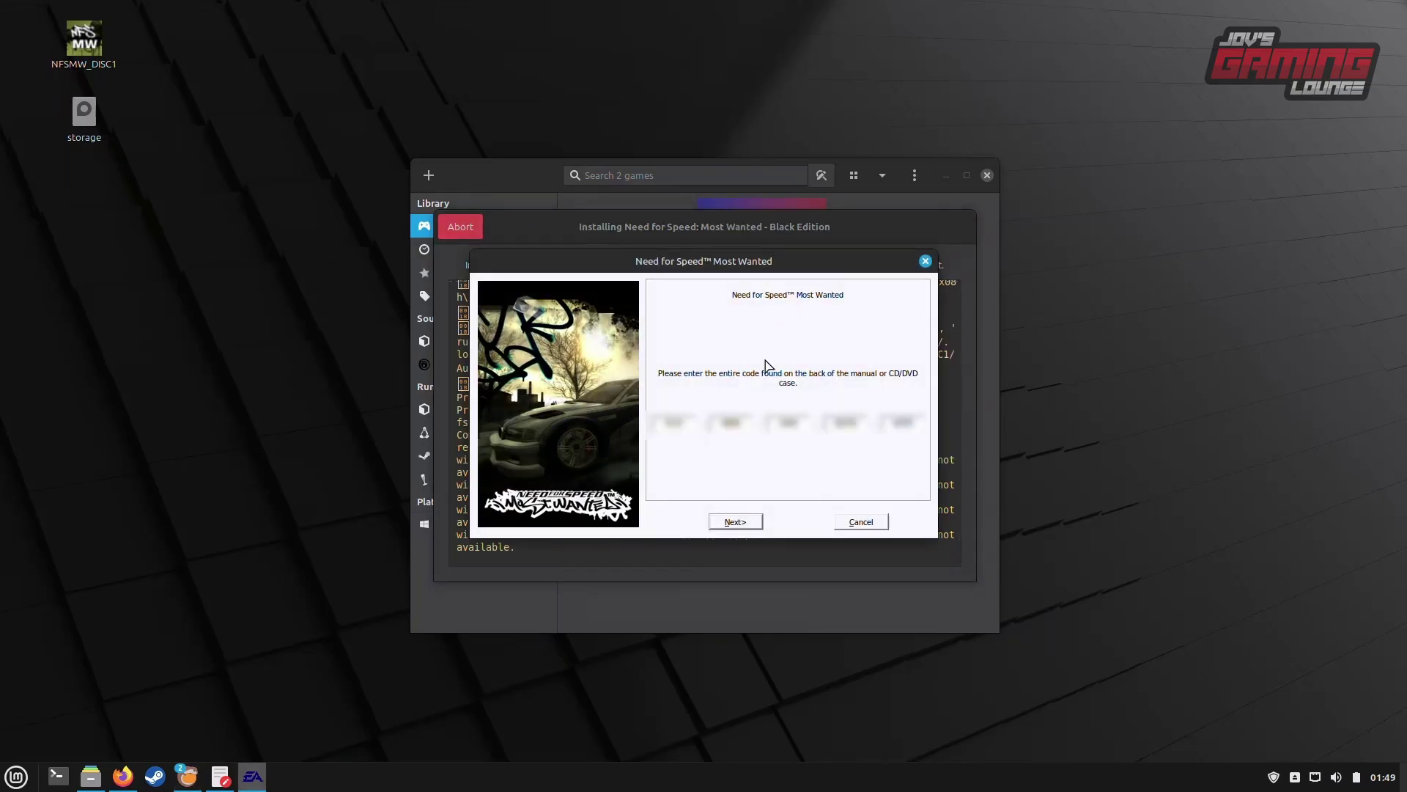
pyautogui.click(730, 522)
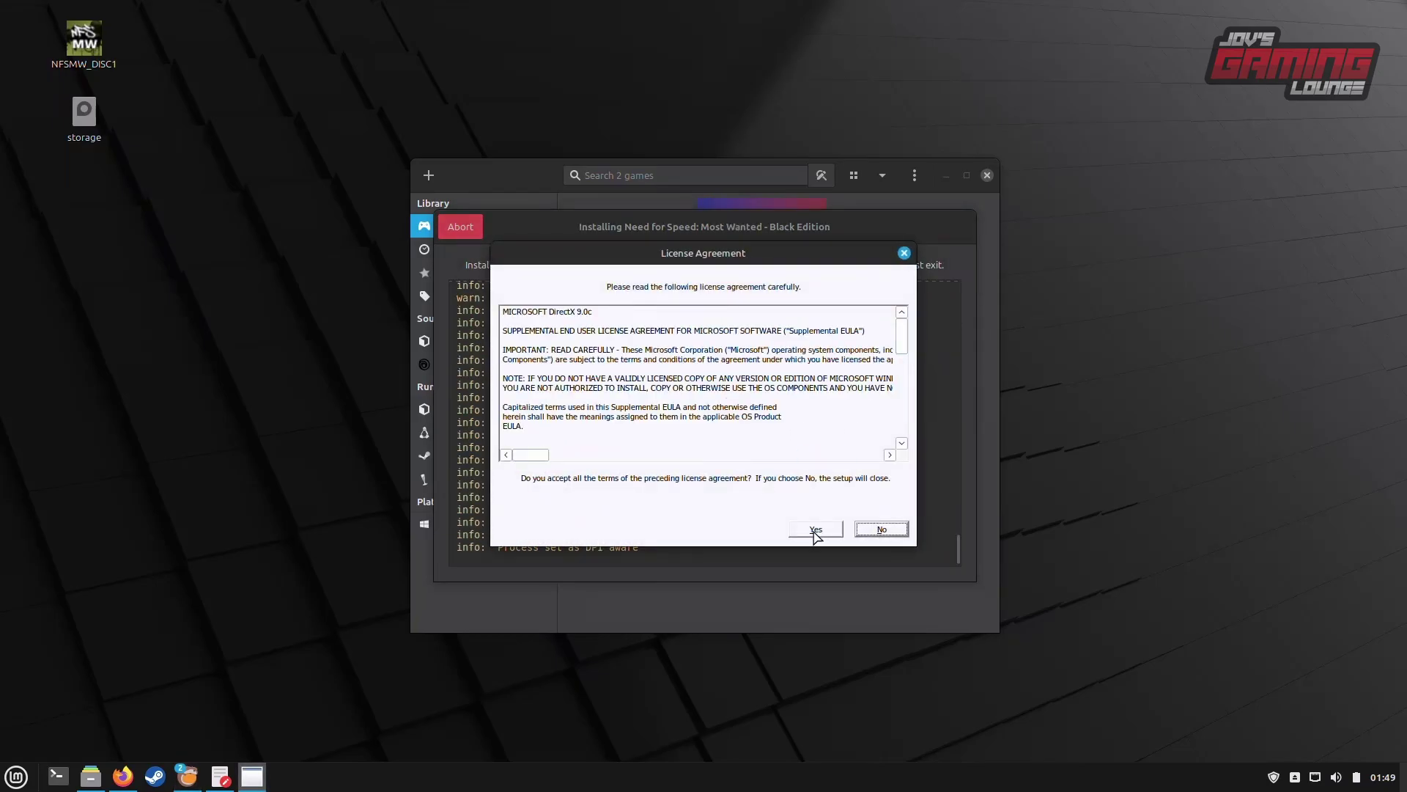
pyautogui.click(816, 529)
pyautogui.click(890, 522)
pyautogui.click(616, 496)
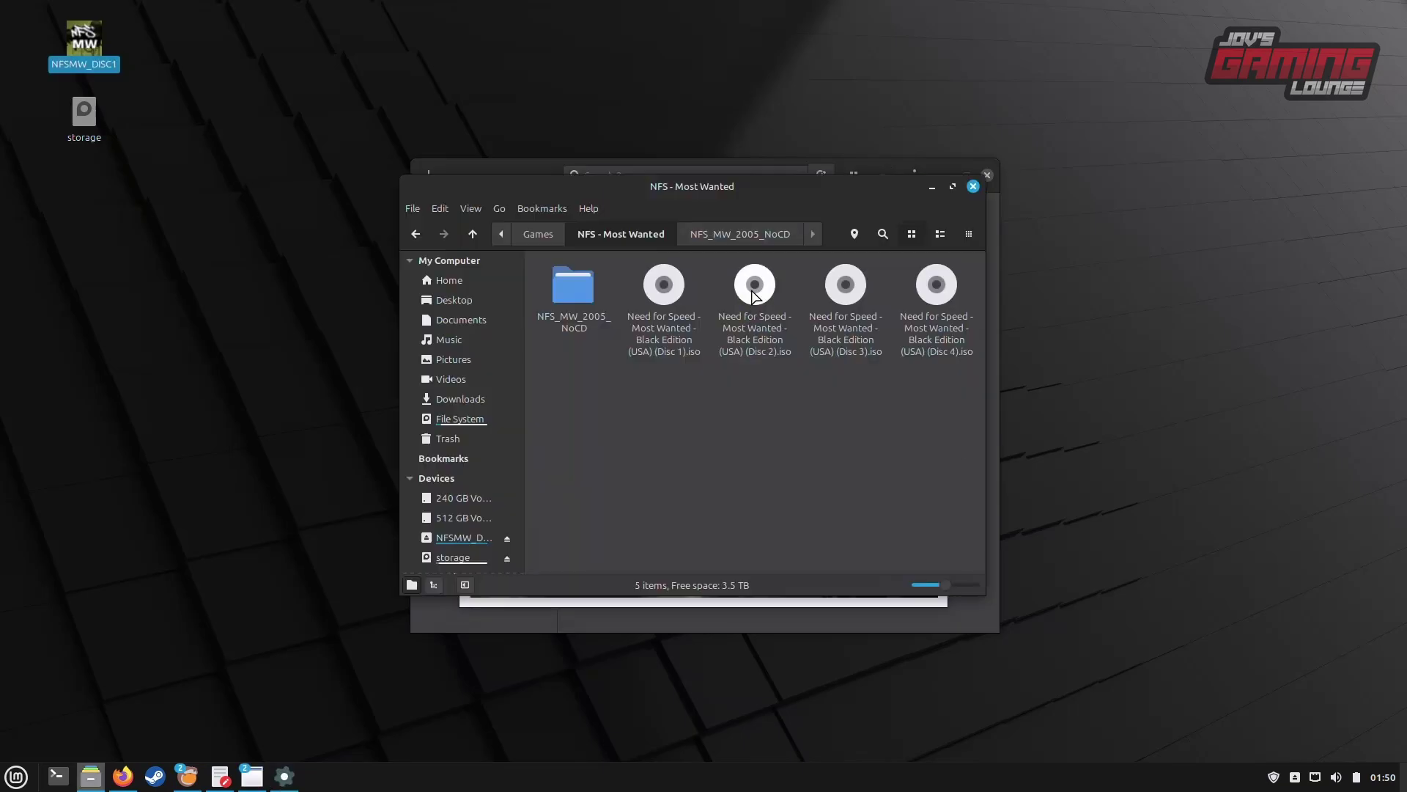
# - Mount the Disc 2 ISO as an archive and confirm the game setup's request for disc 2
pyautogui.click(754, 293)
pyautogui.rightClick(752, 290)
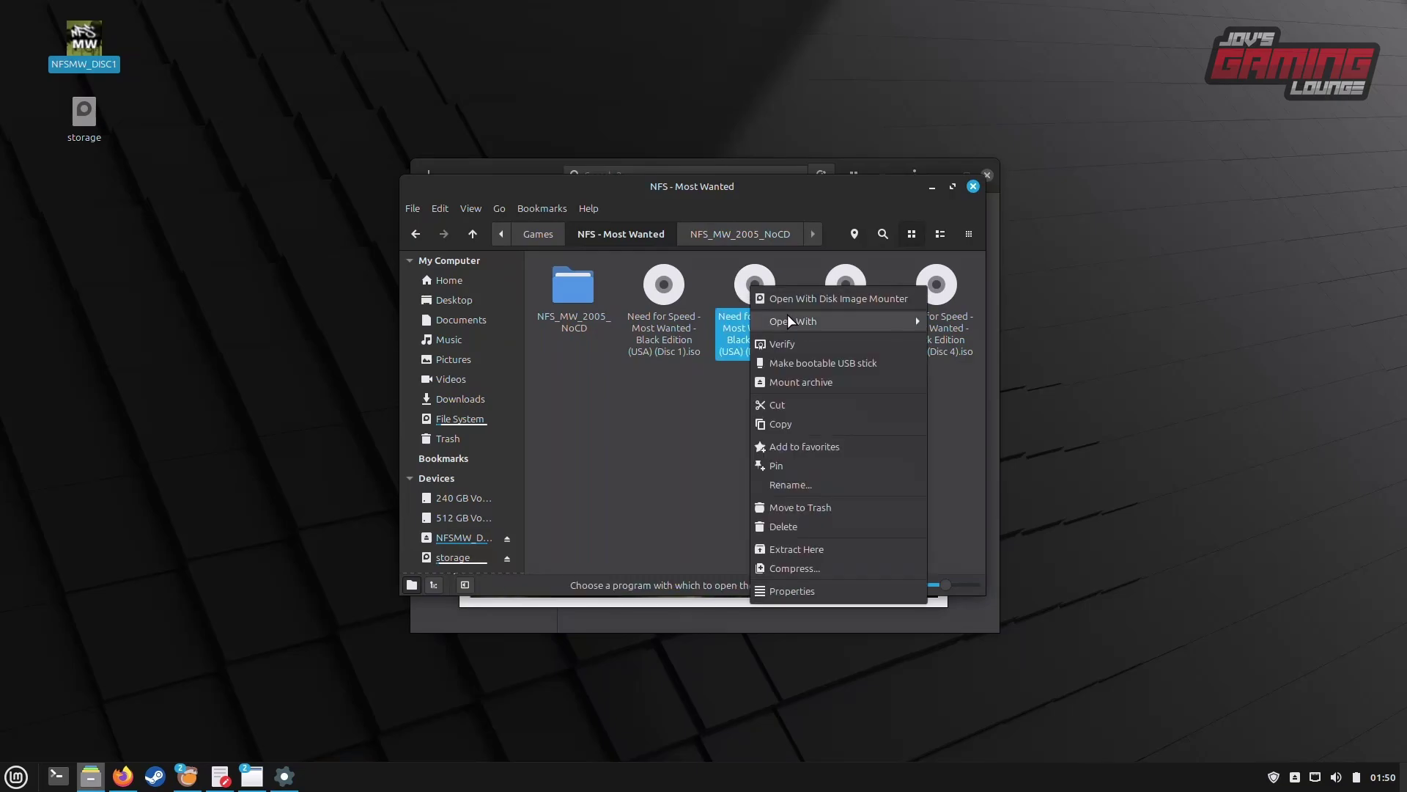
pyautogui.click(816, 383)
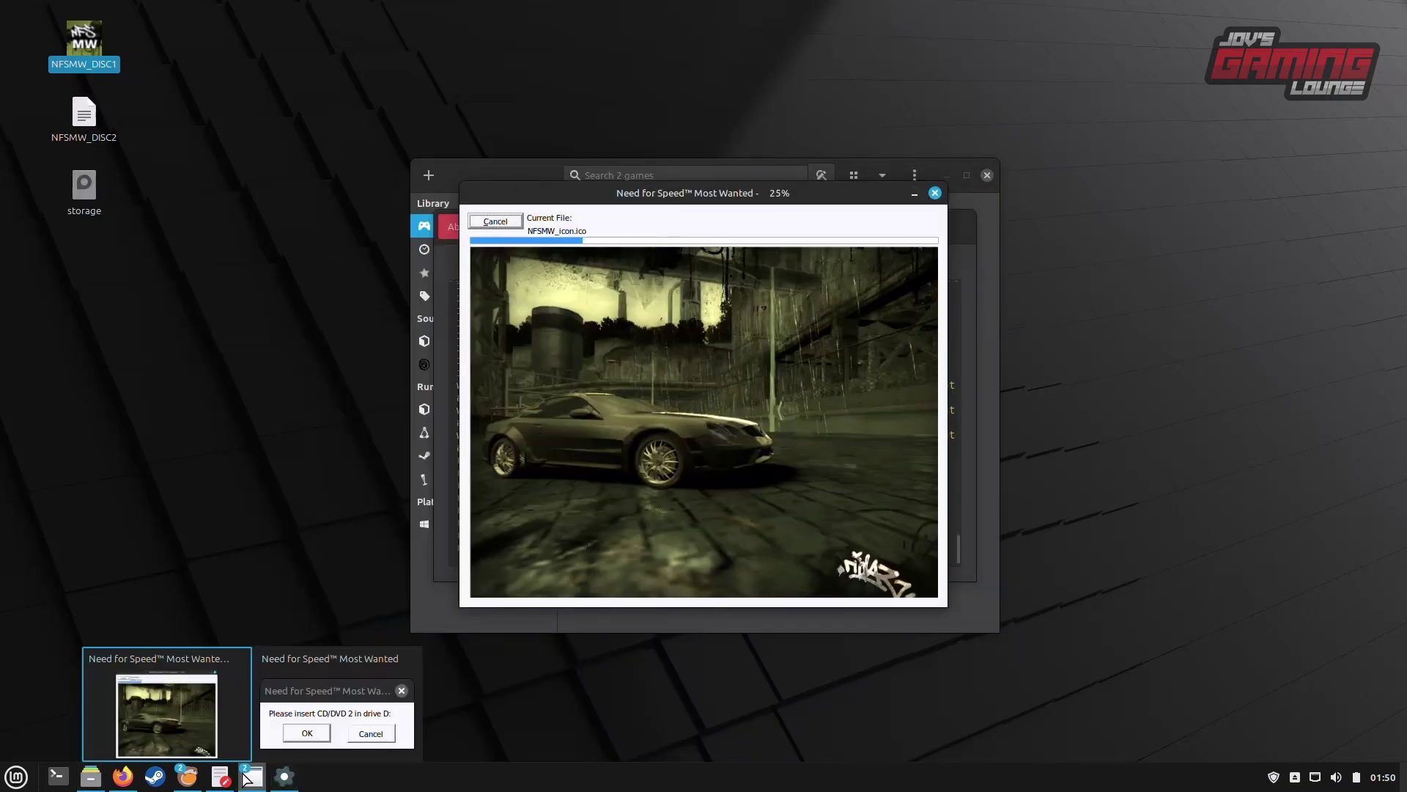
pyautogui.click(318, 707)
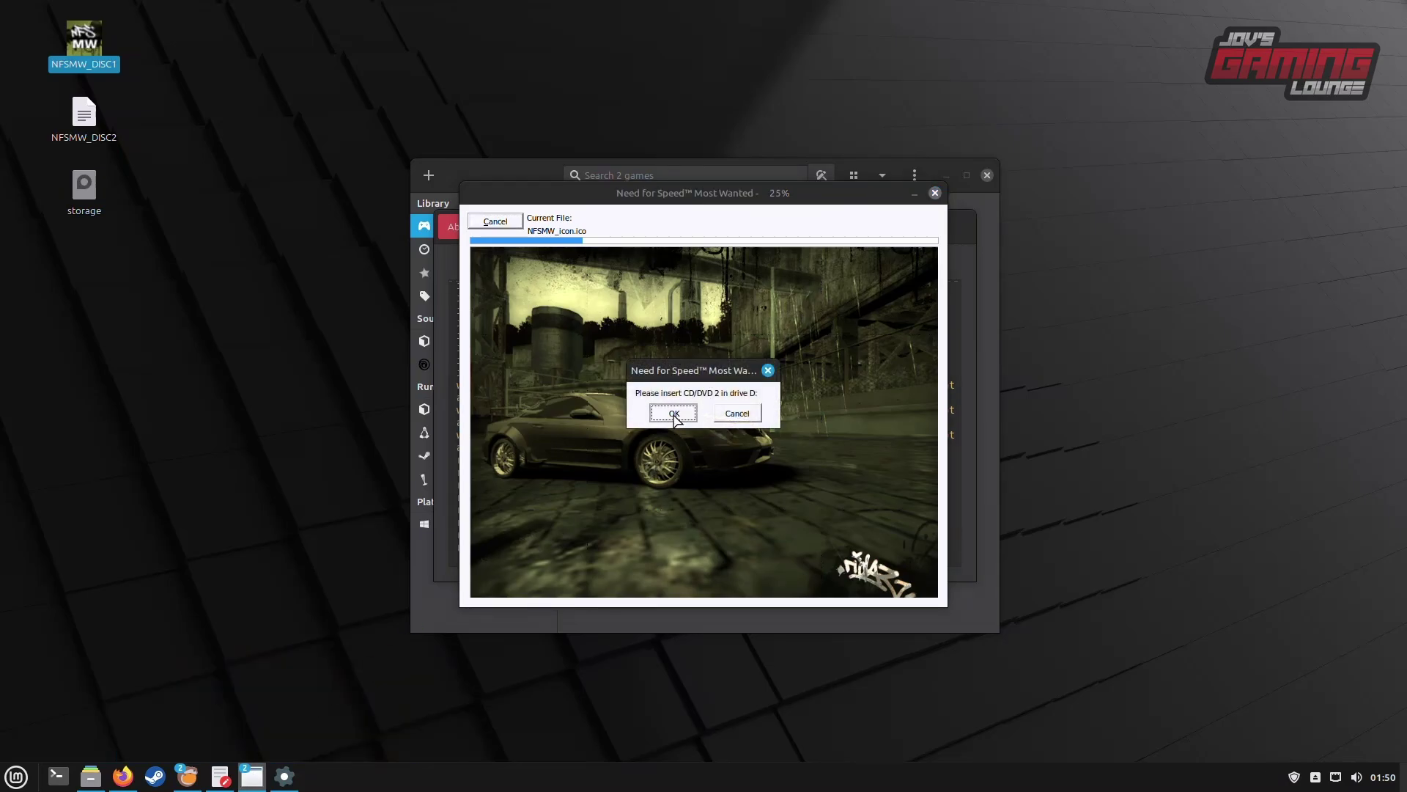
pyautogui.click(674, 414)
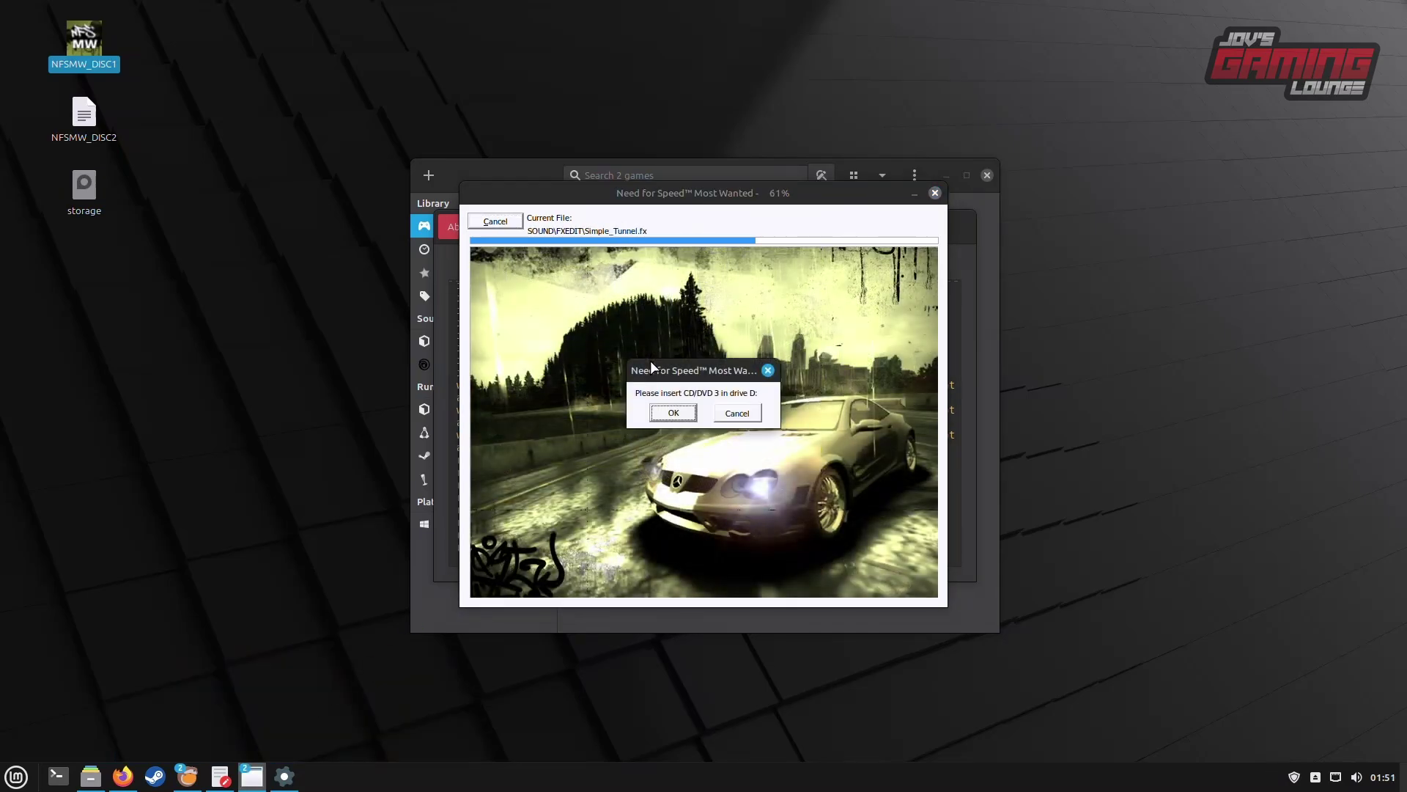
# - Mount the Disc 3 ISO as an archive and confirm the game setup's request for disc 3
pyautogui.click(91, 776)
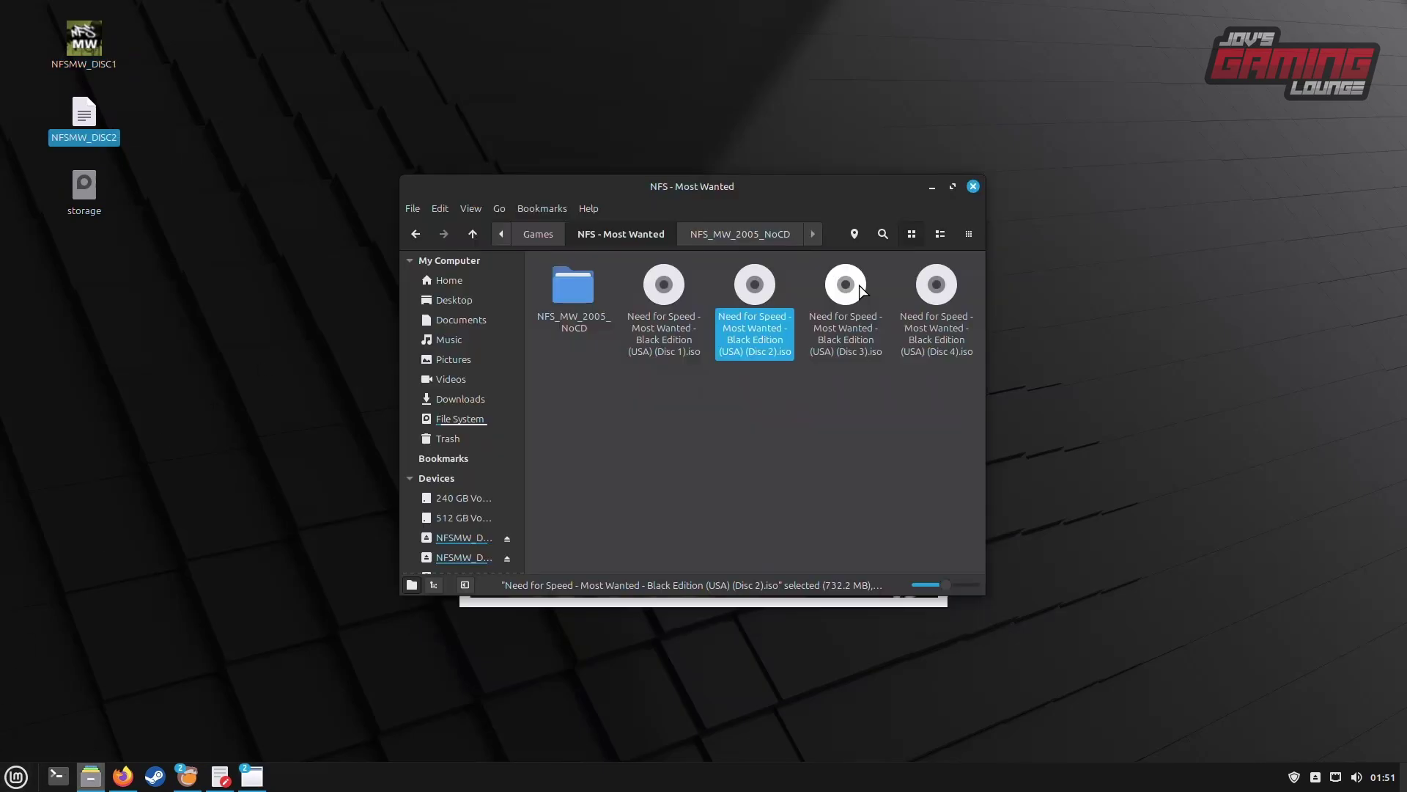
pyautogui.rightClick(860, 288)
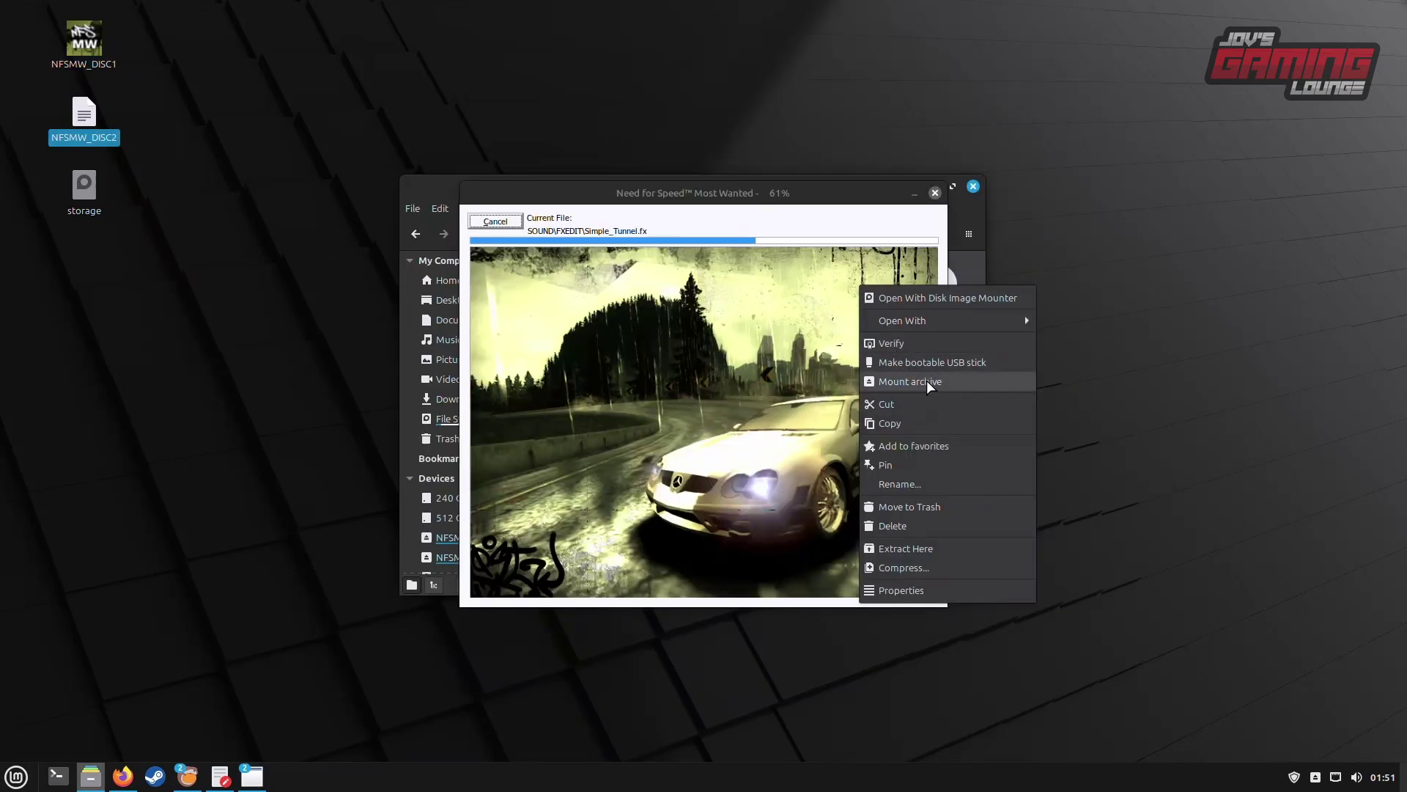
pyautogui.click(927, 382)
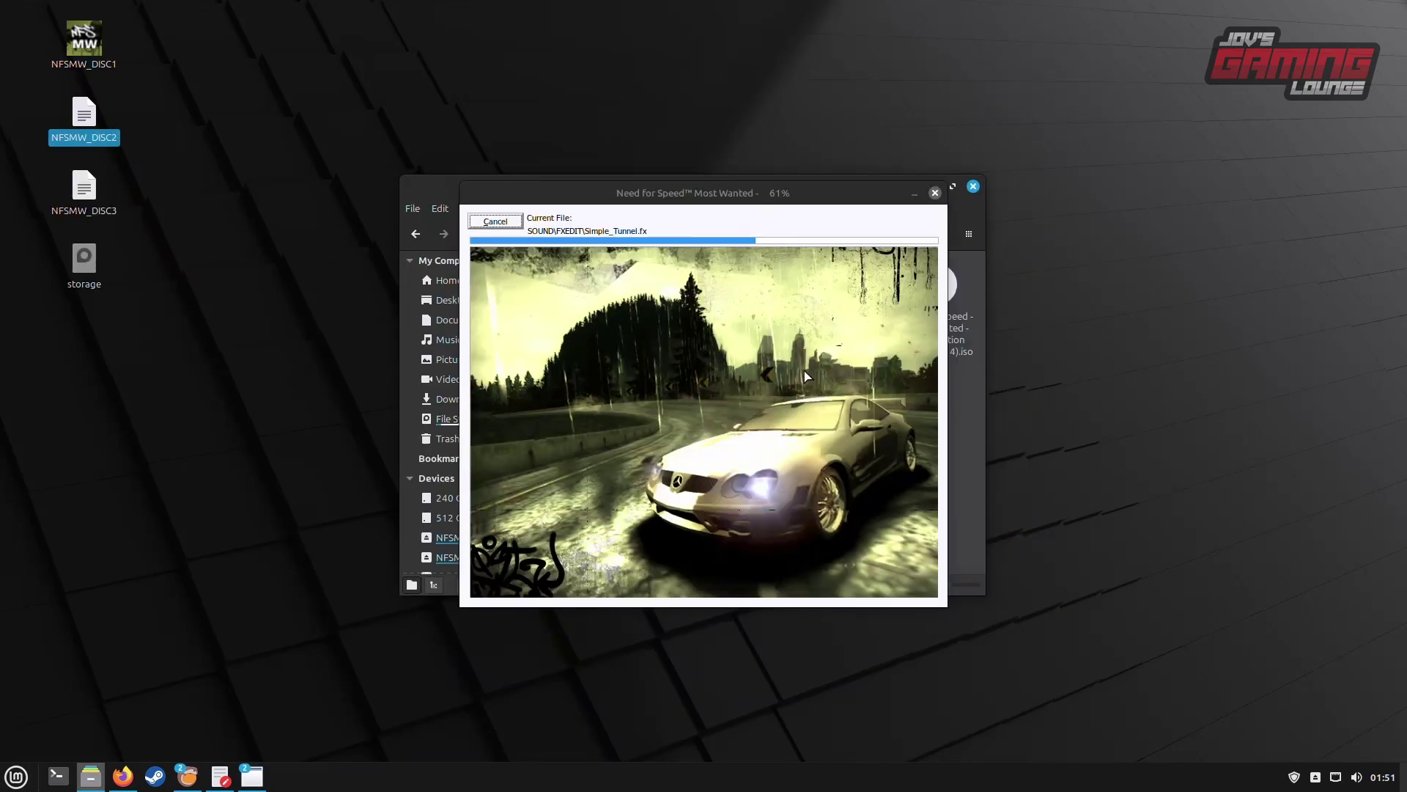
pyautogui.moveTo(251, 775)
pyautogui.click(347, 713)
pyautogui.click(672, 413)
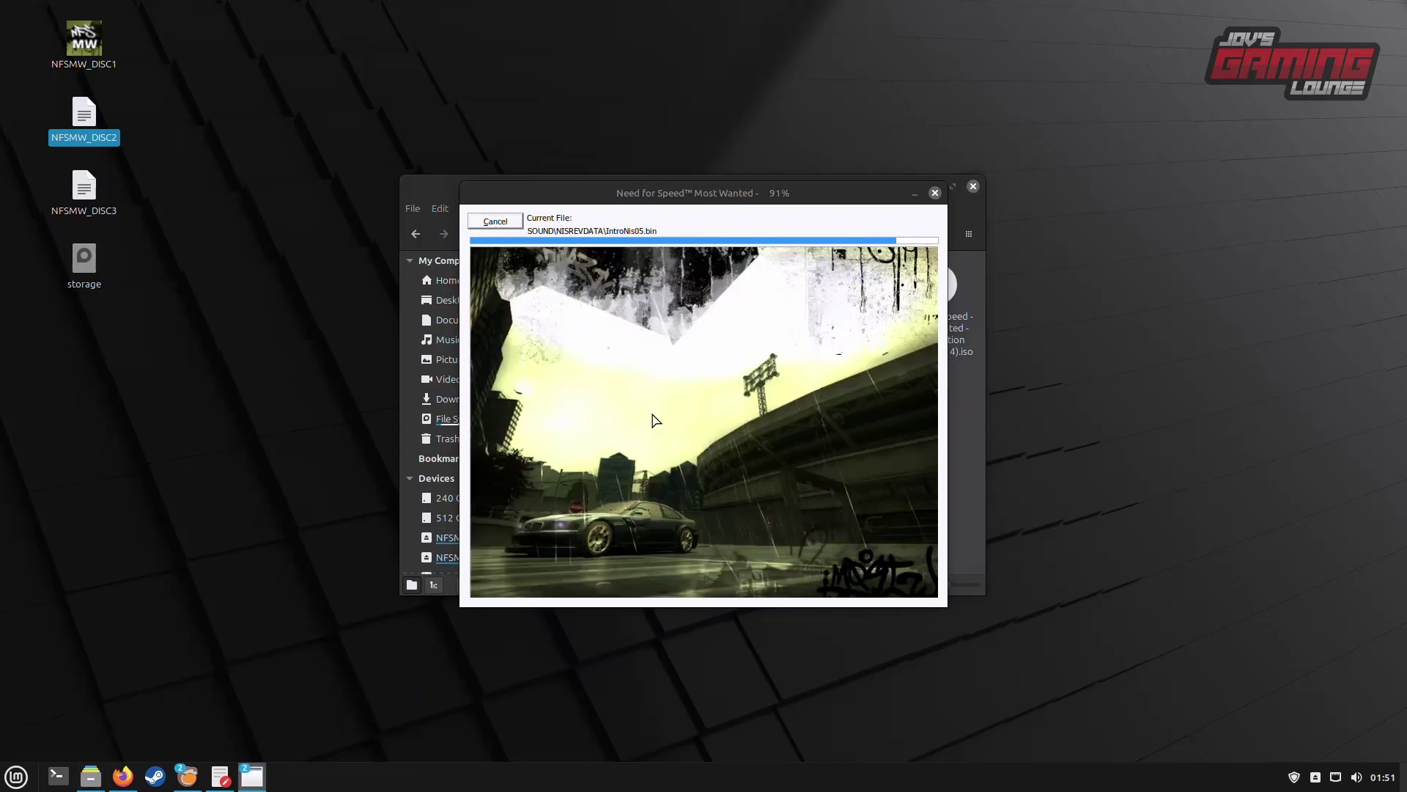
# - Mount the Disc 4 ISO as an archive and confirm the game setup's request for disc 4
pyautogui.click(655, 415)
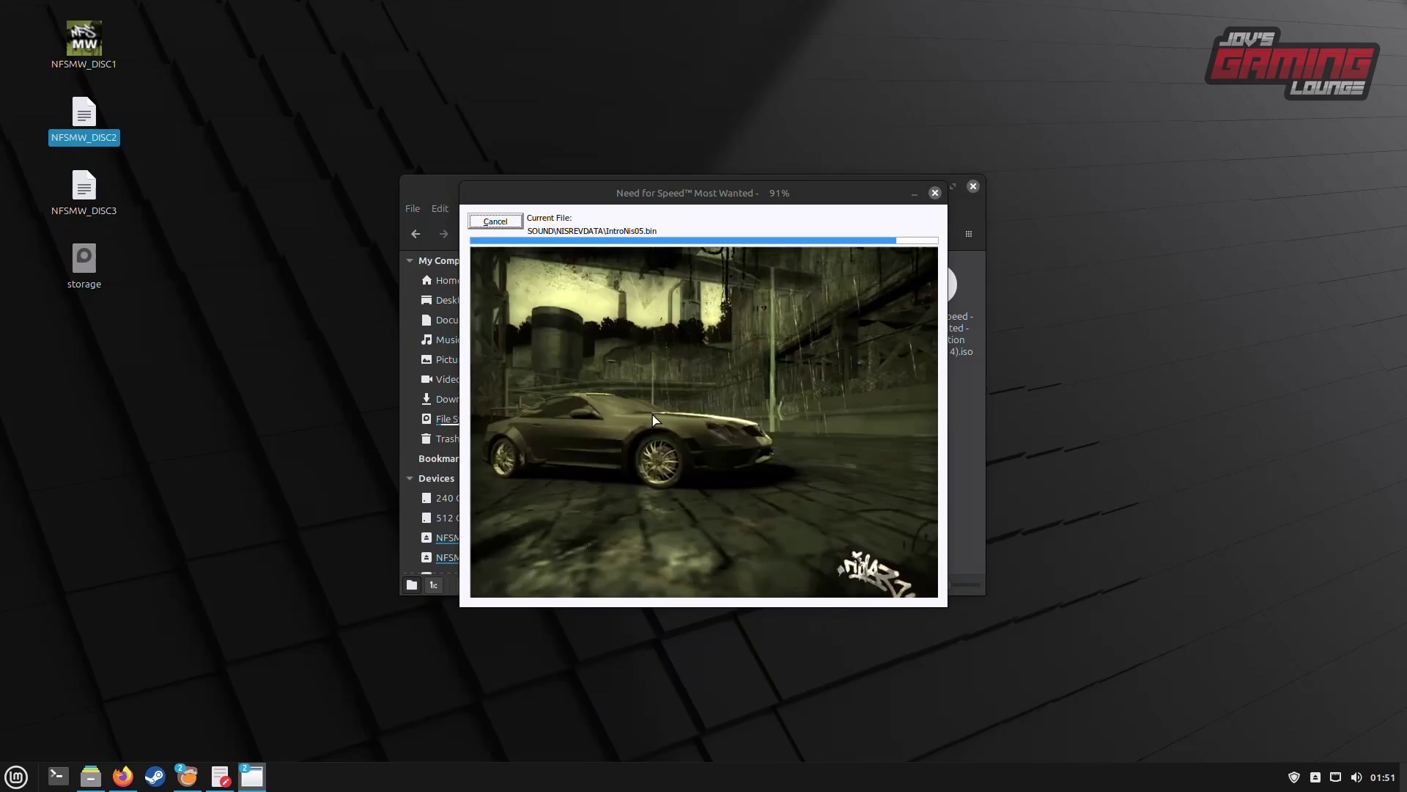
pyautogui.rightClick(941, 291)
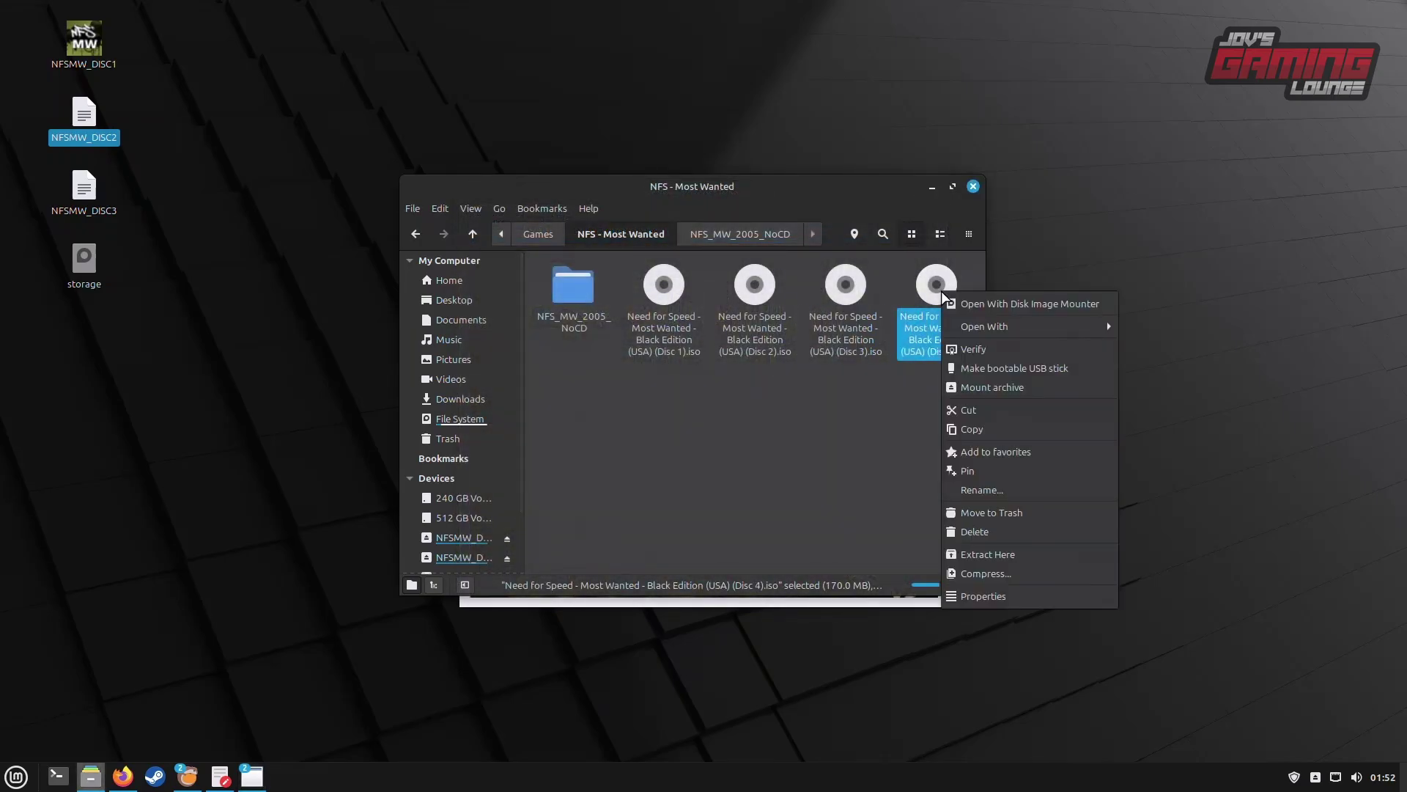
pyautogui.click(975, 388)
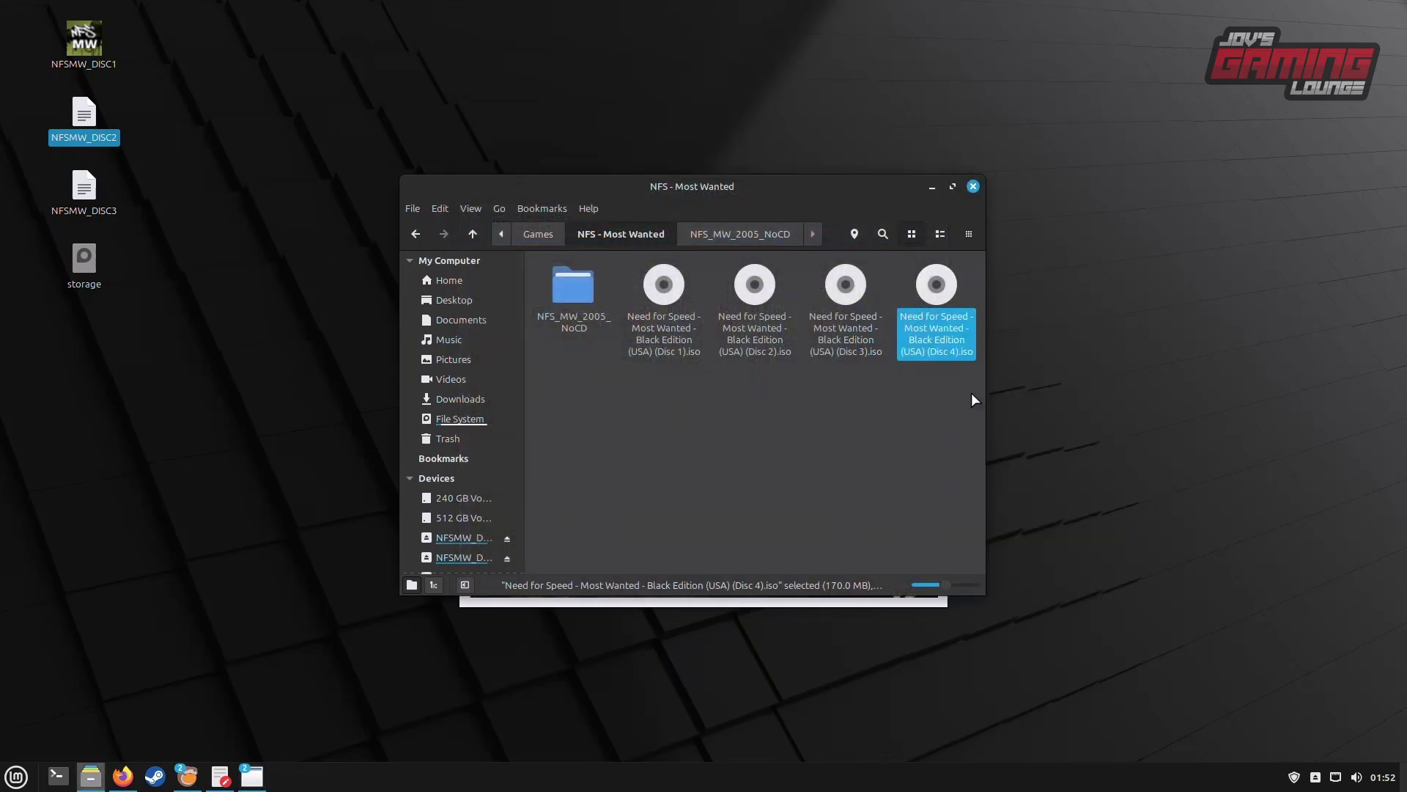
pyautogui.click(933, 186)
pyautogui.click(352, 708)
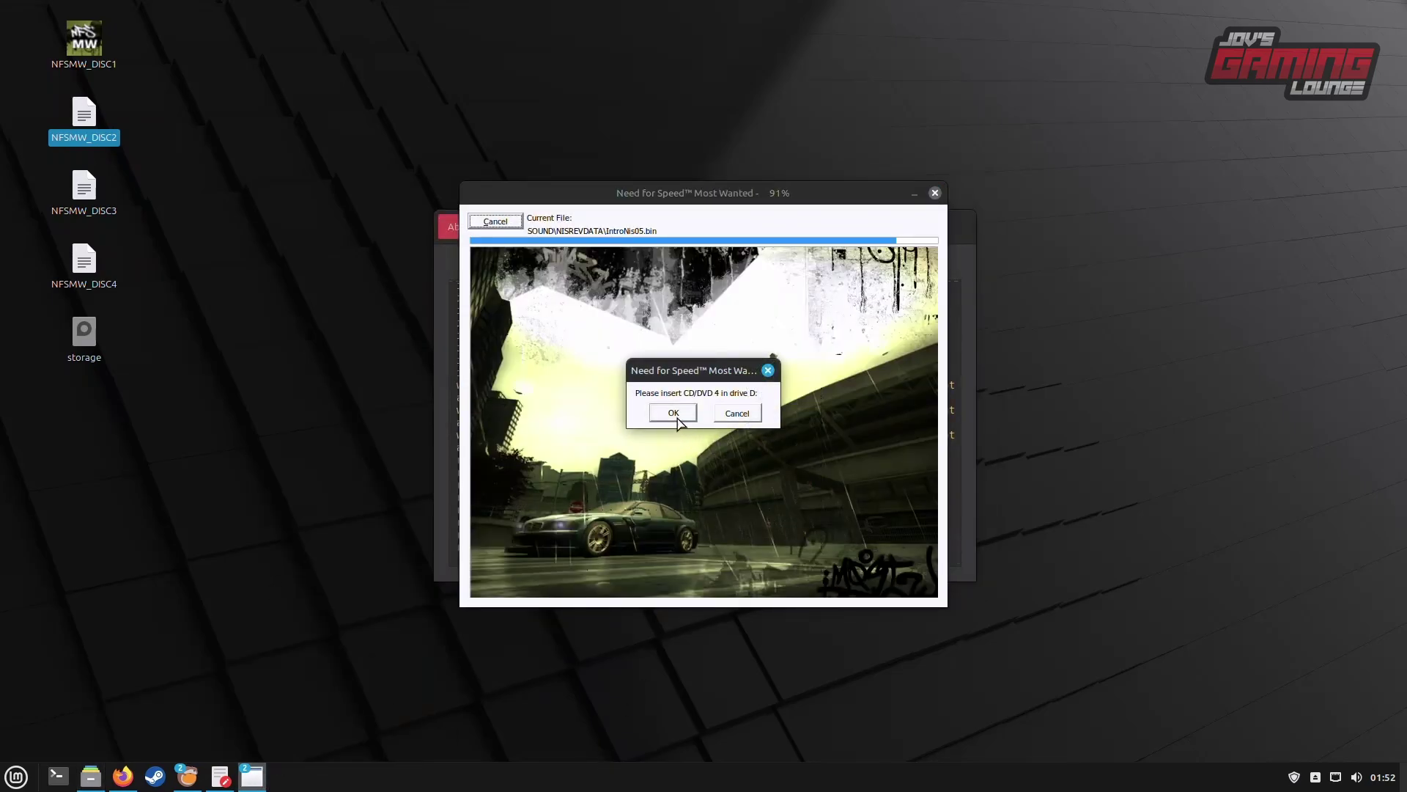
pyautogui.click(672, 413)
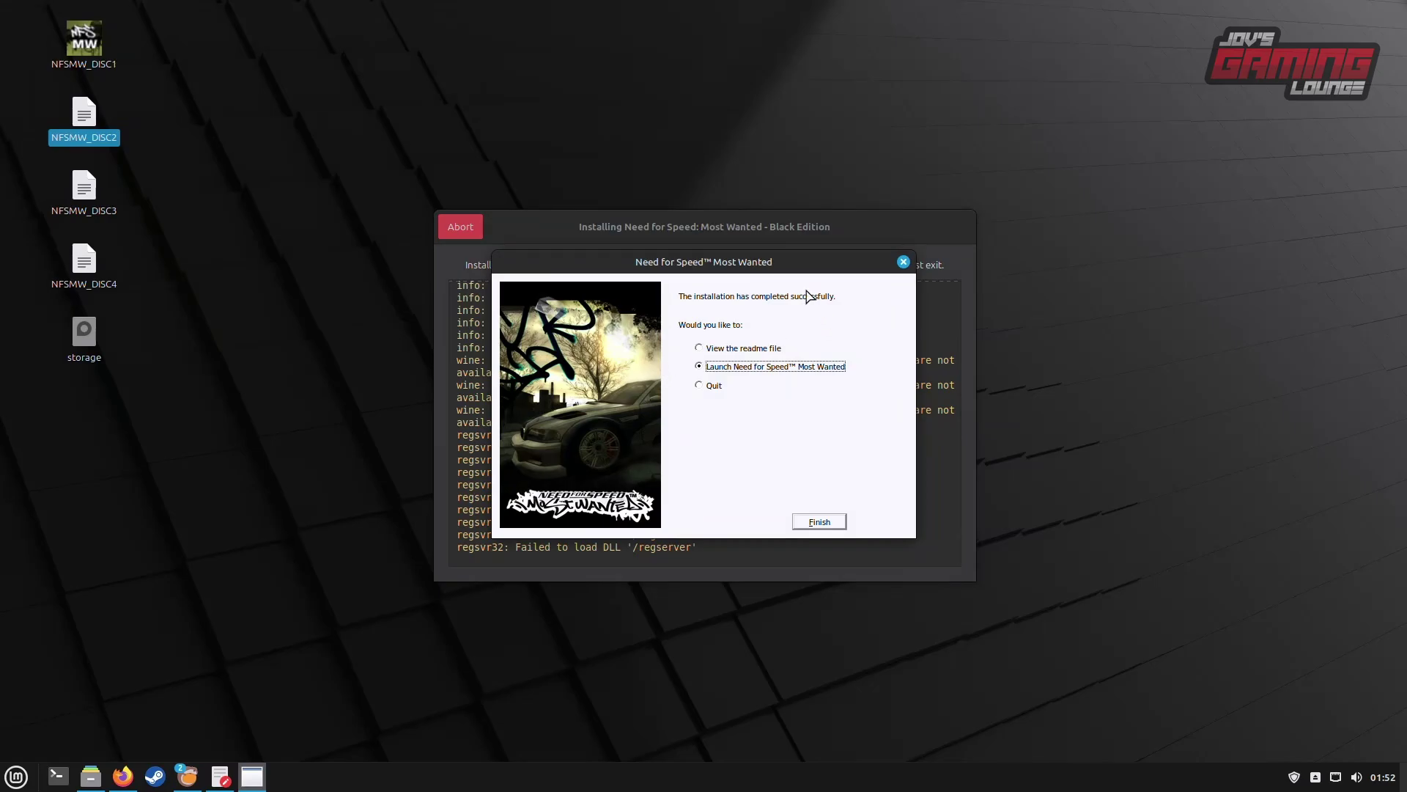
# - Finish the game setup with the Quit option and close the completed Need for Speed installation in Lutris
pyautogui.click(710, 388)
pyautogui.click(828, 517)
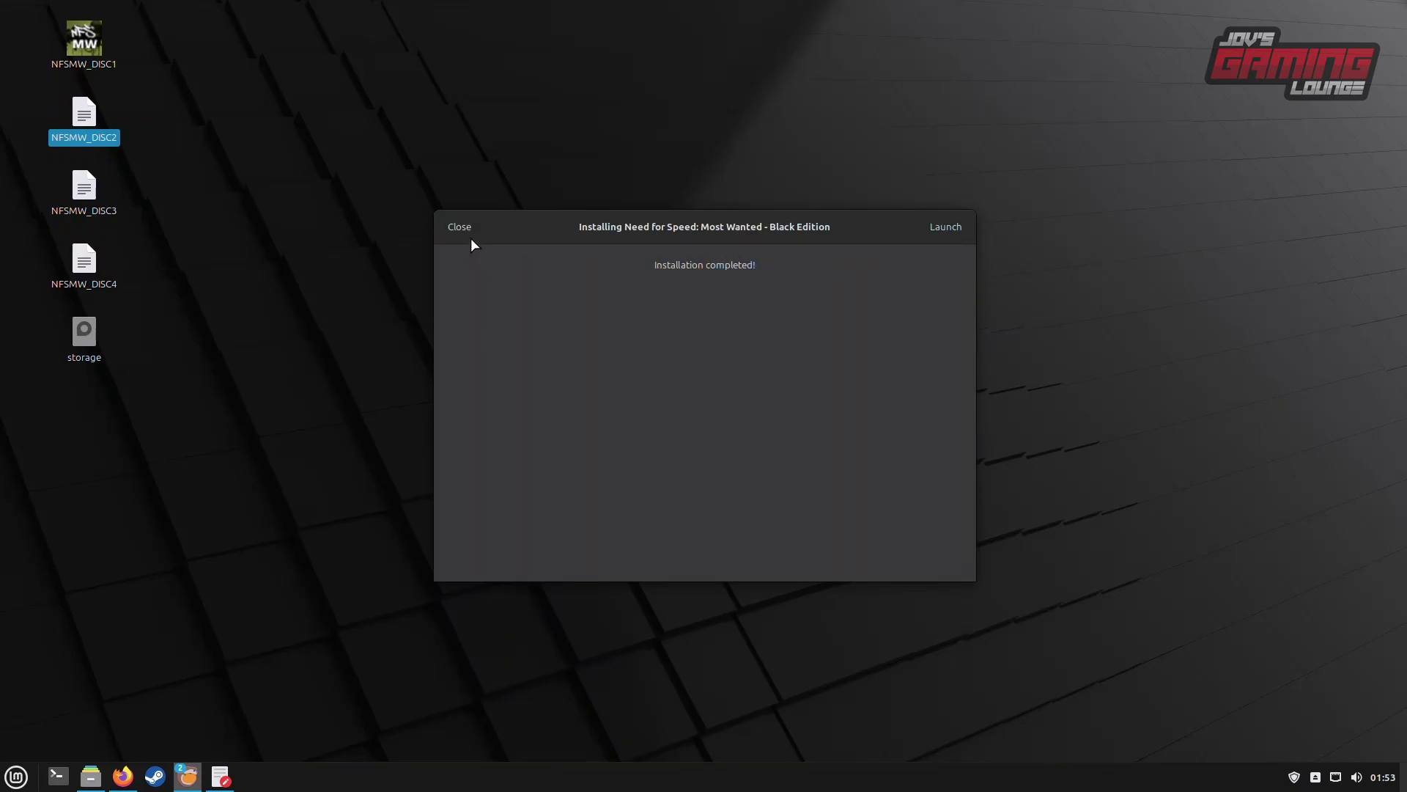
pyautogui.click(475, 233)
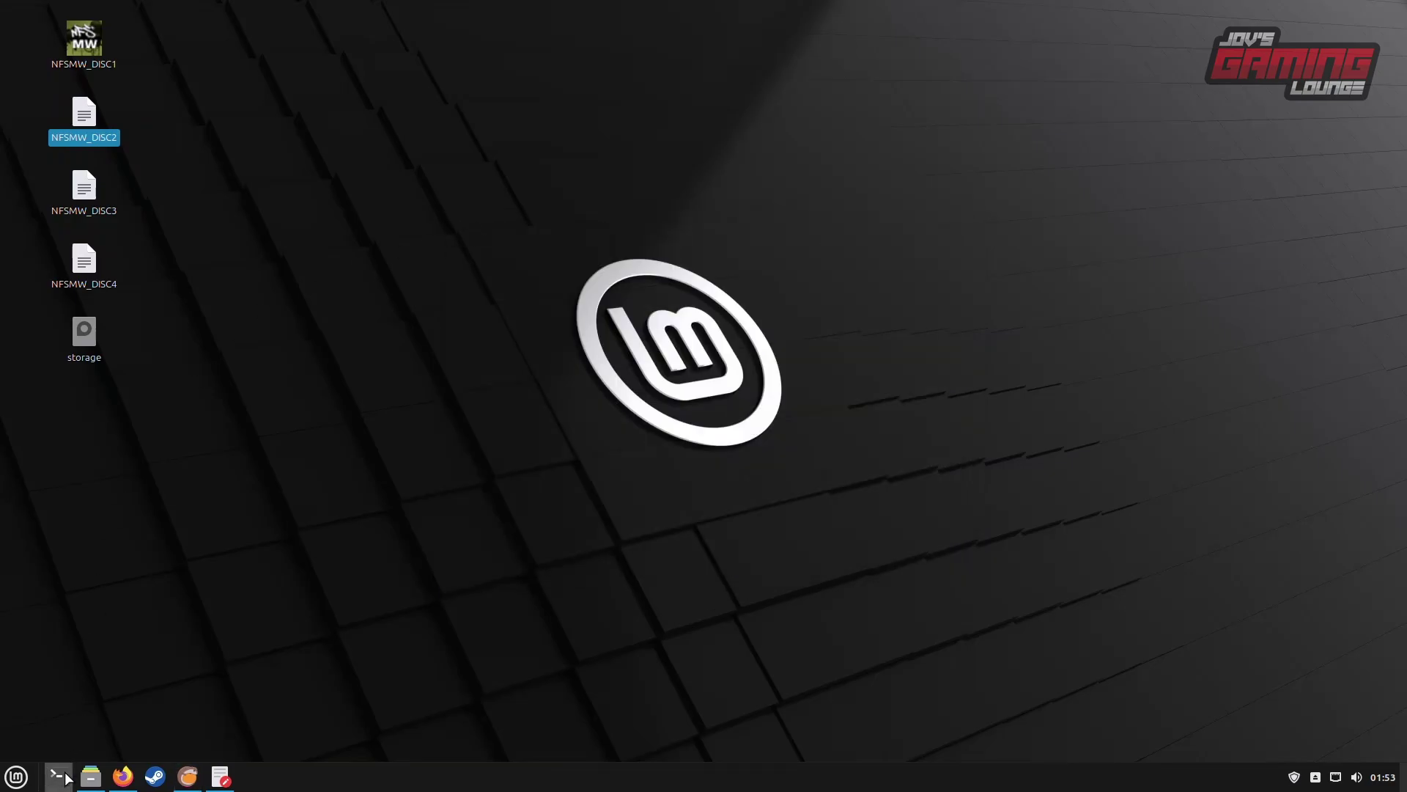
# - Unmount all four Need for Speed Most Wanted disc images in the file manager
pyautogui.click(90, 776)
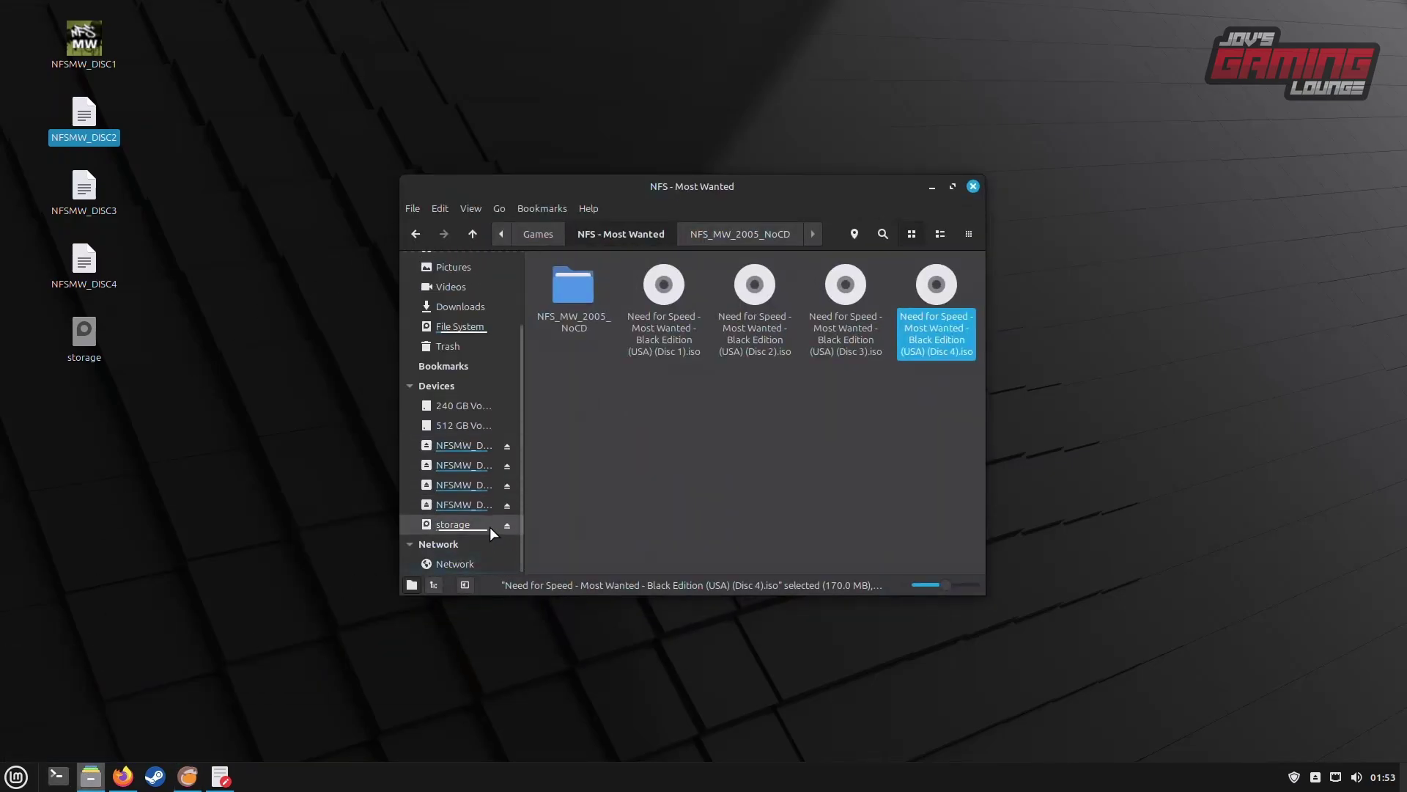
pyautogui.click(508, 505)
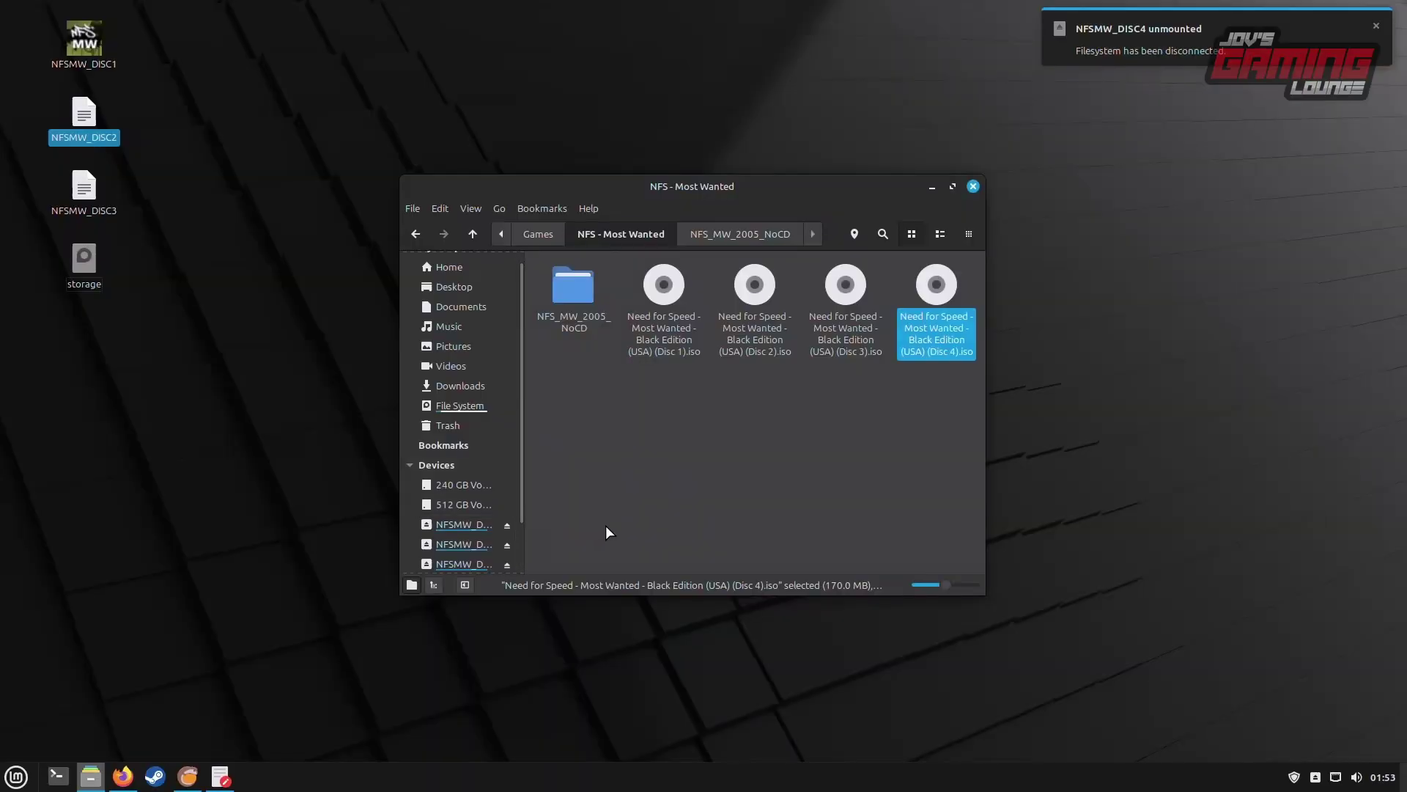
pyautogui.click(508, 525)
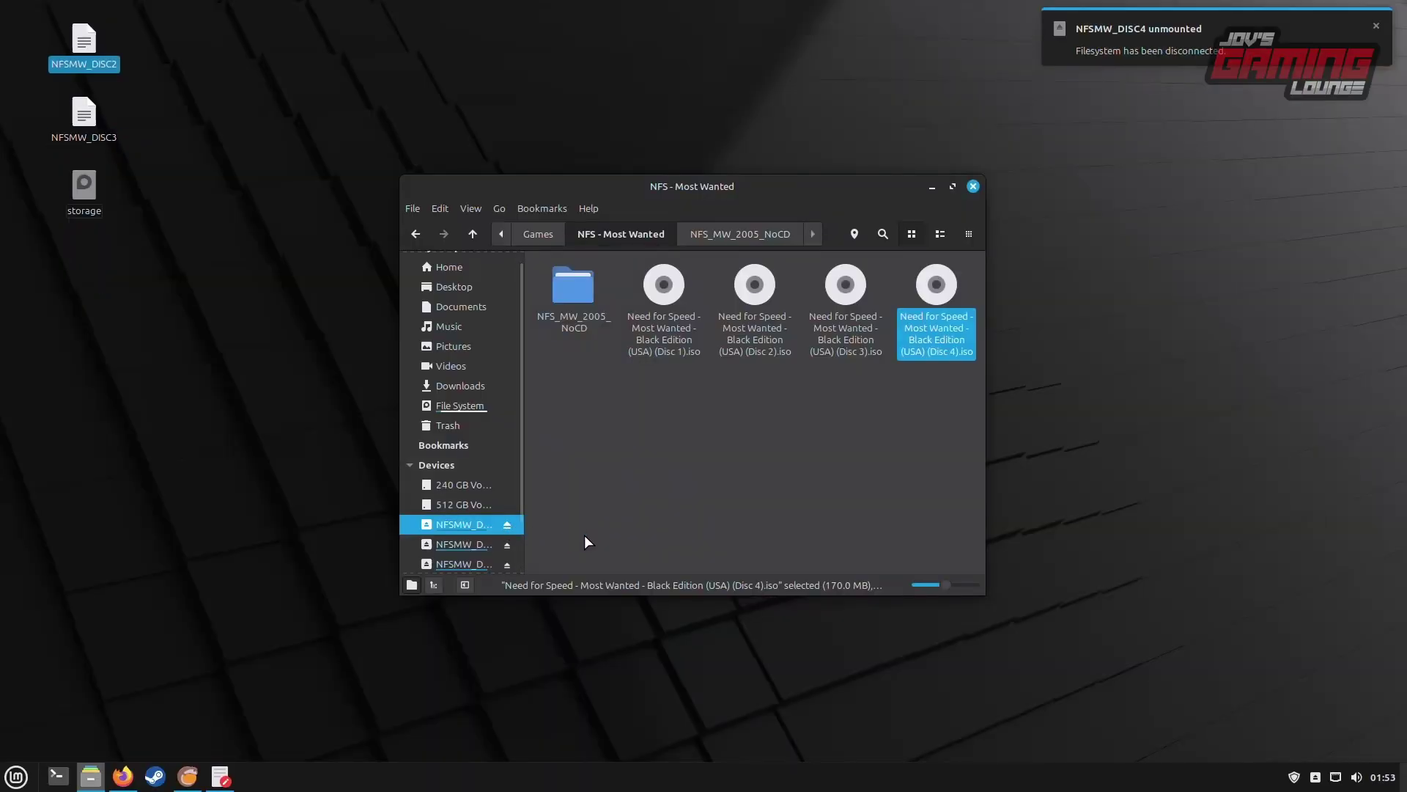
pyautogui.click(507, 525)
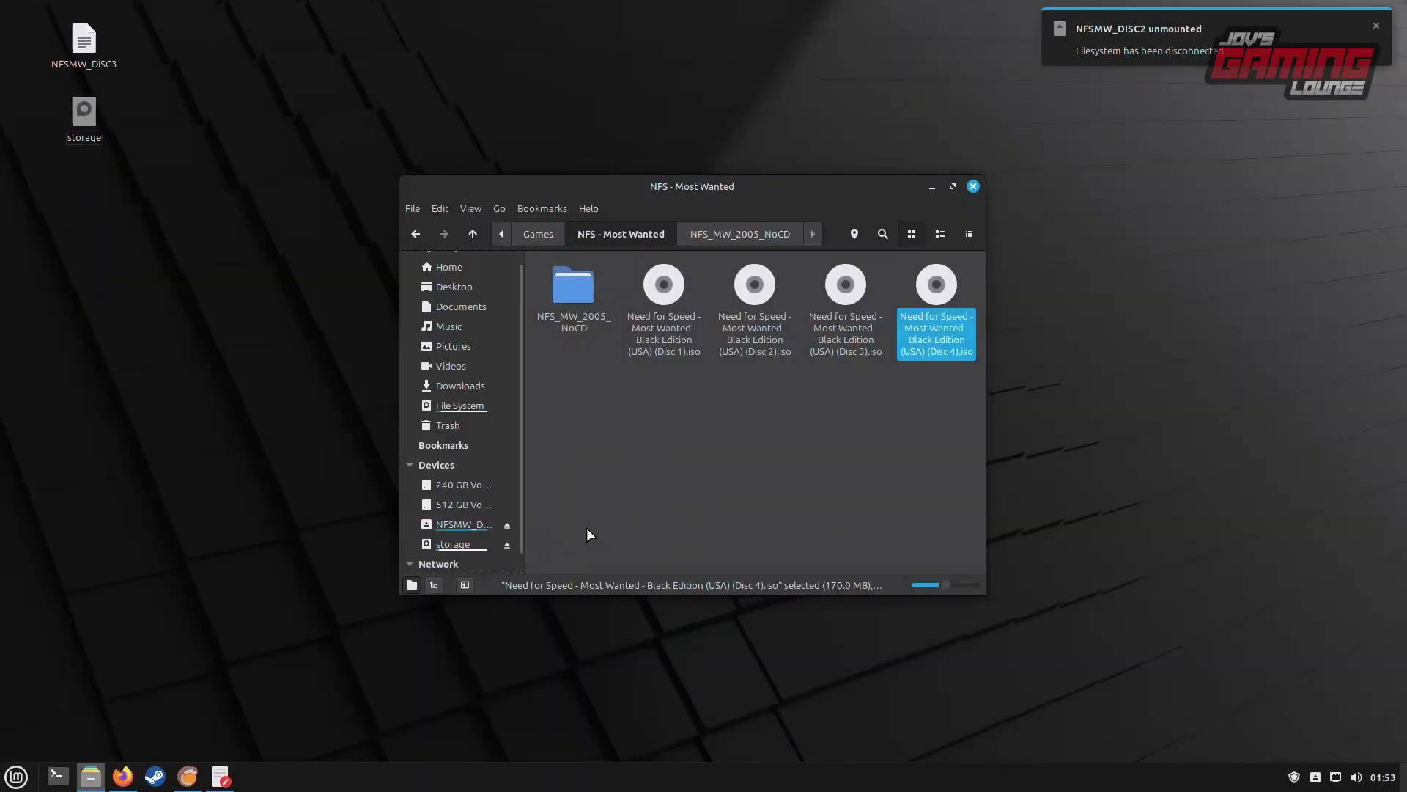
pyautogui.click(507, 525)
# - Open the NFS_MW_2005_NoCD folder and open a second file manager window at the Home folder
pyautogui.click(684, 465)
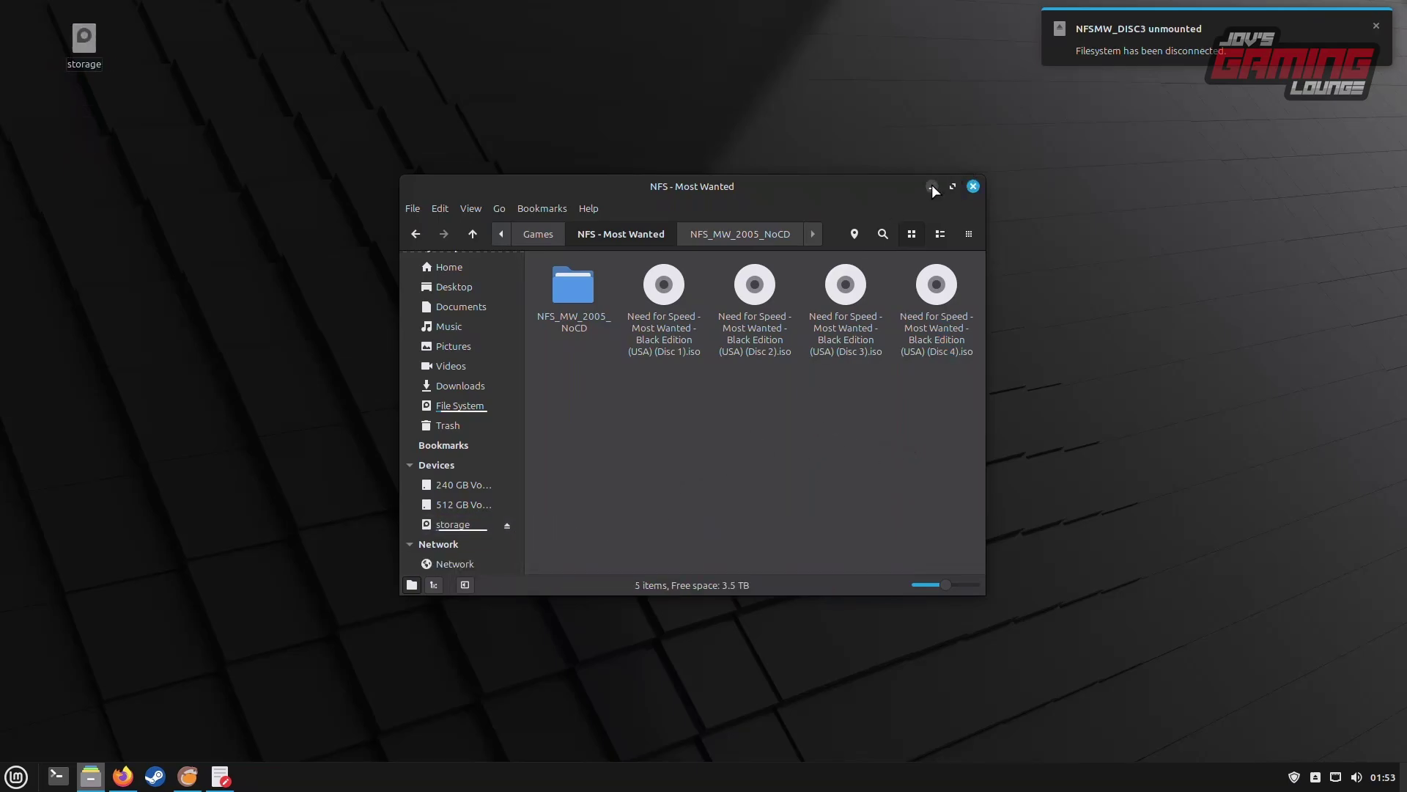
pyautogui.doubleClick(572, 284)
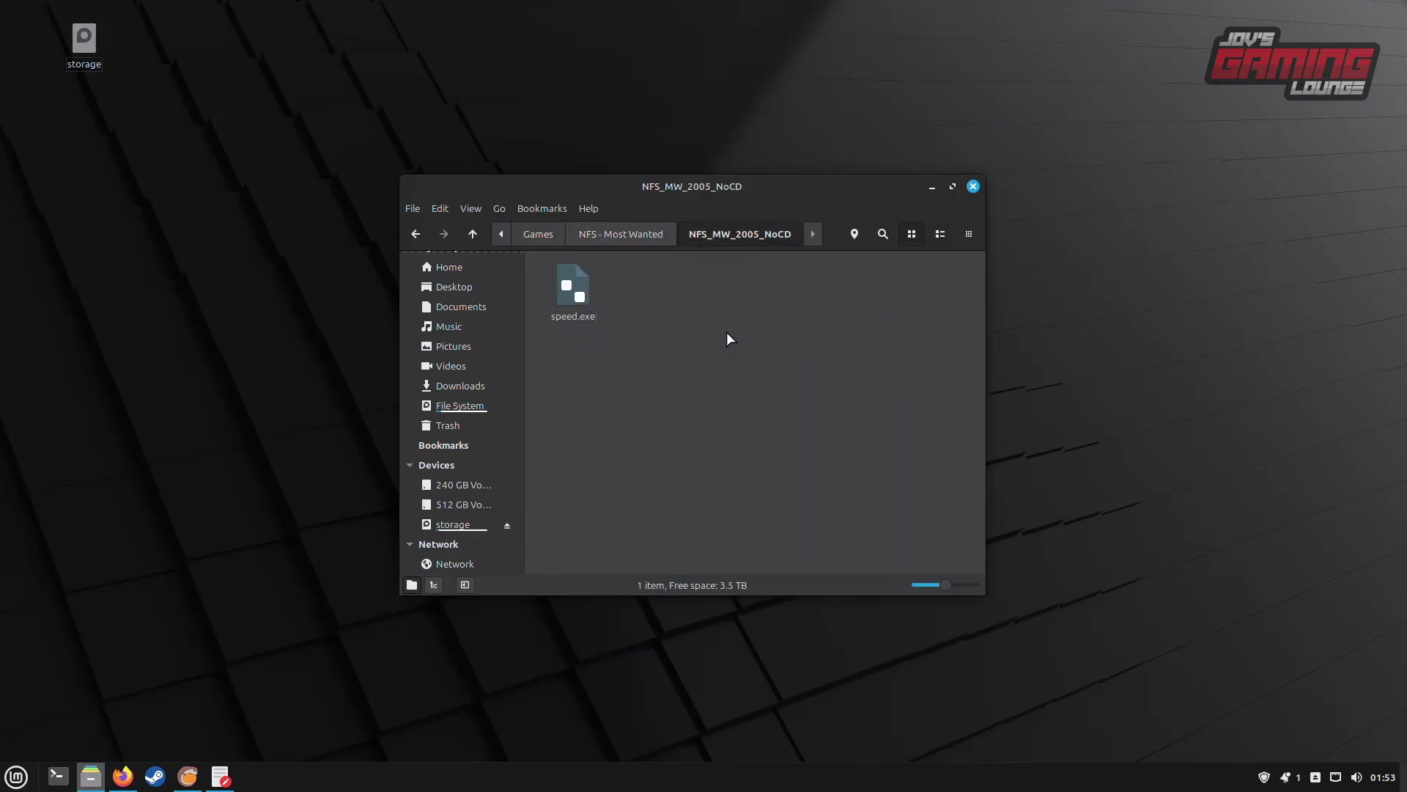
pyautogui.rightClick(90, 776)
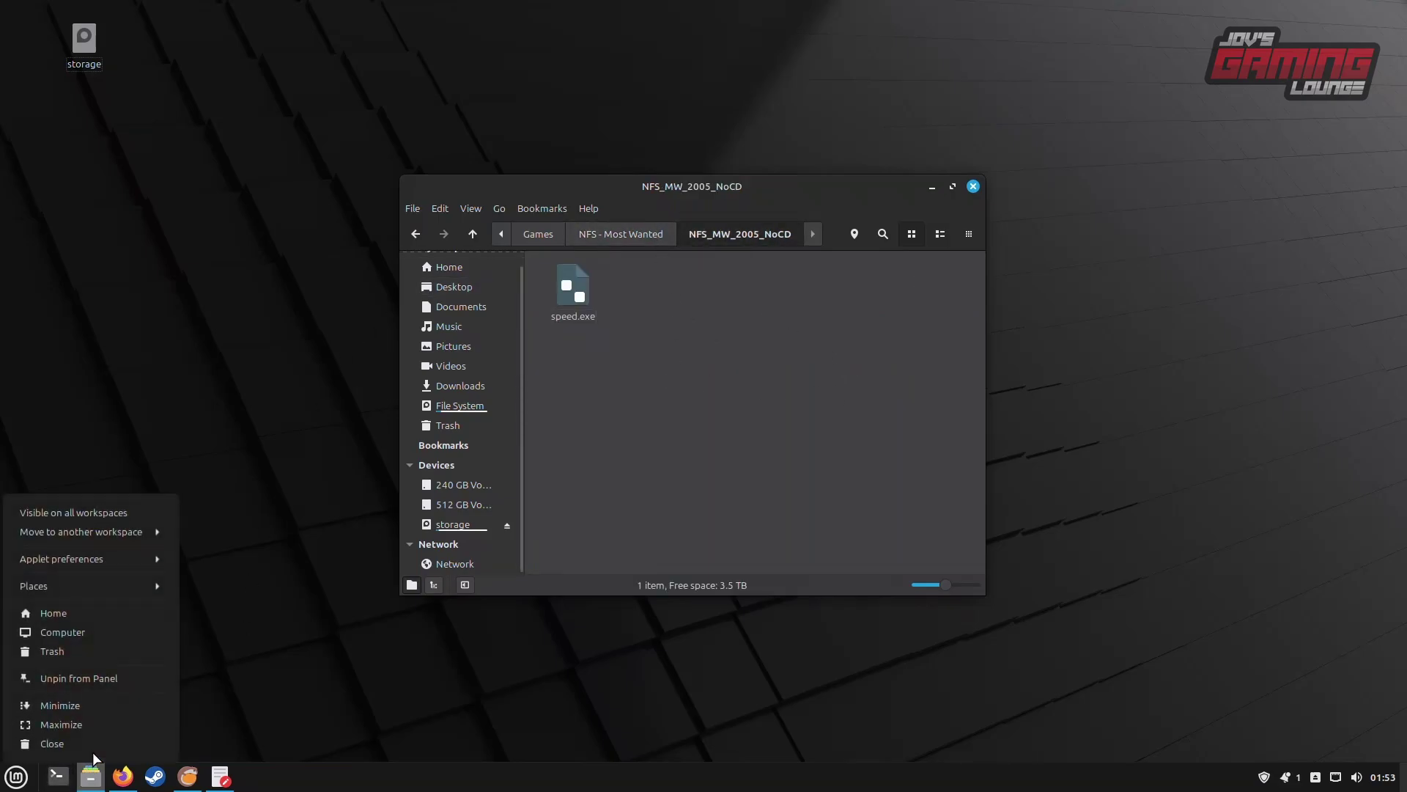
pyautogui.click(129, 619)
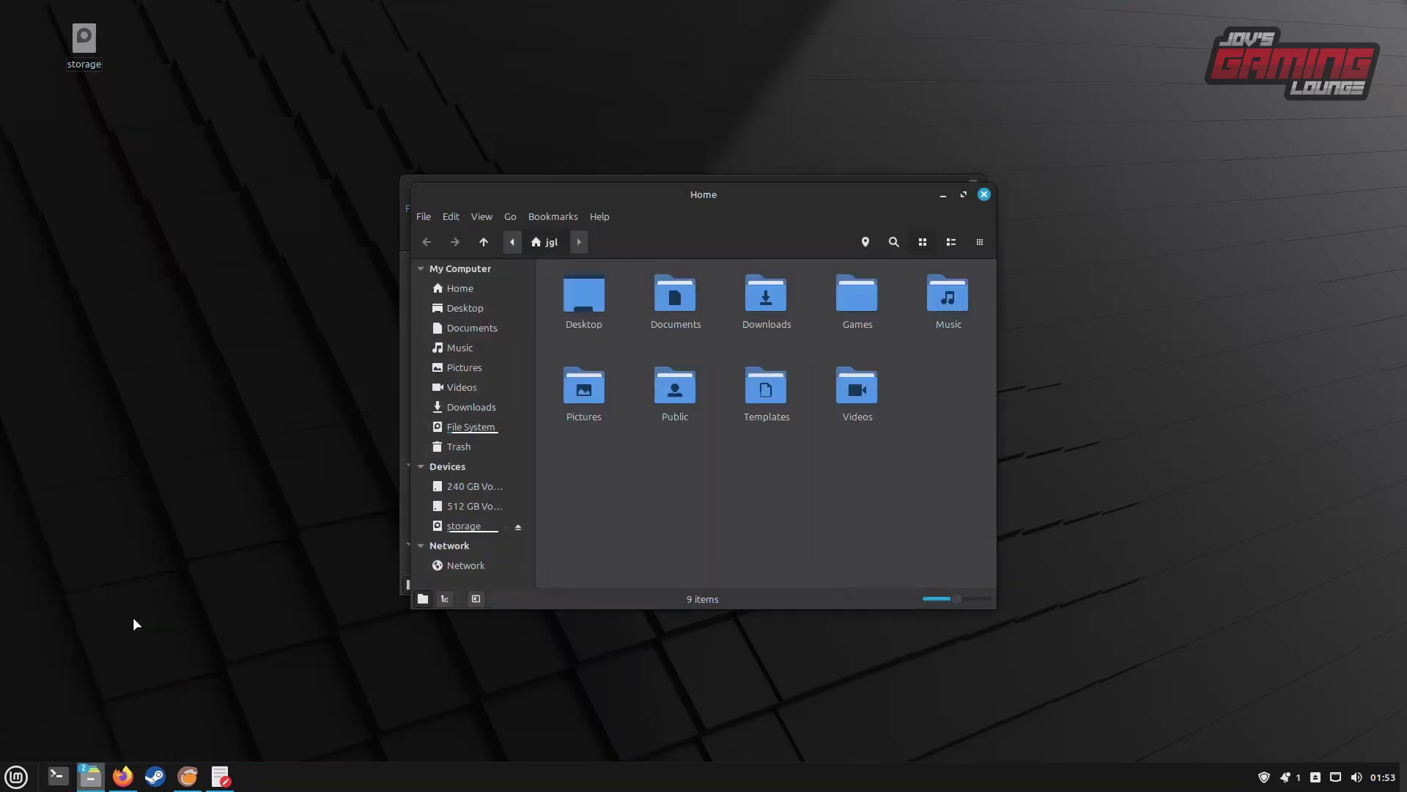
# - Browse to Games/need-for-speed-most-wanted-black-edition/drive_c/Program Files (x86)/EA GAMES/Need for Speed Most Wanted and locate speed.exe
pyautogui.doubleClick(859, 295)
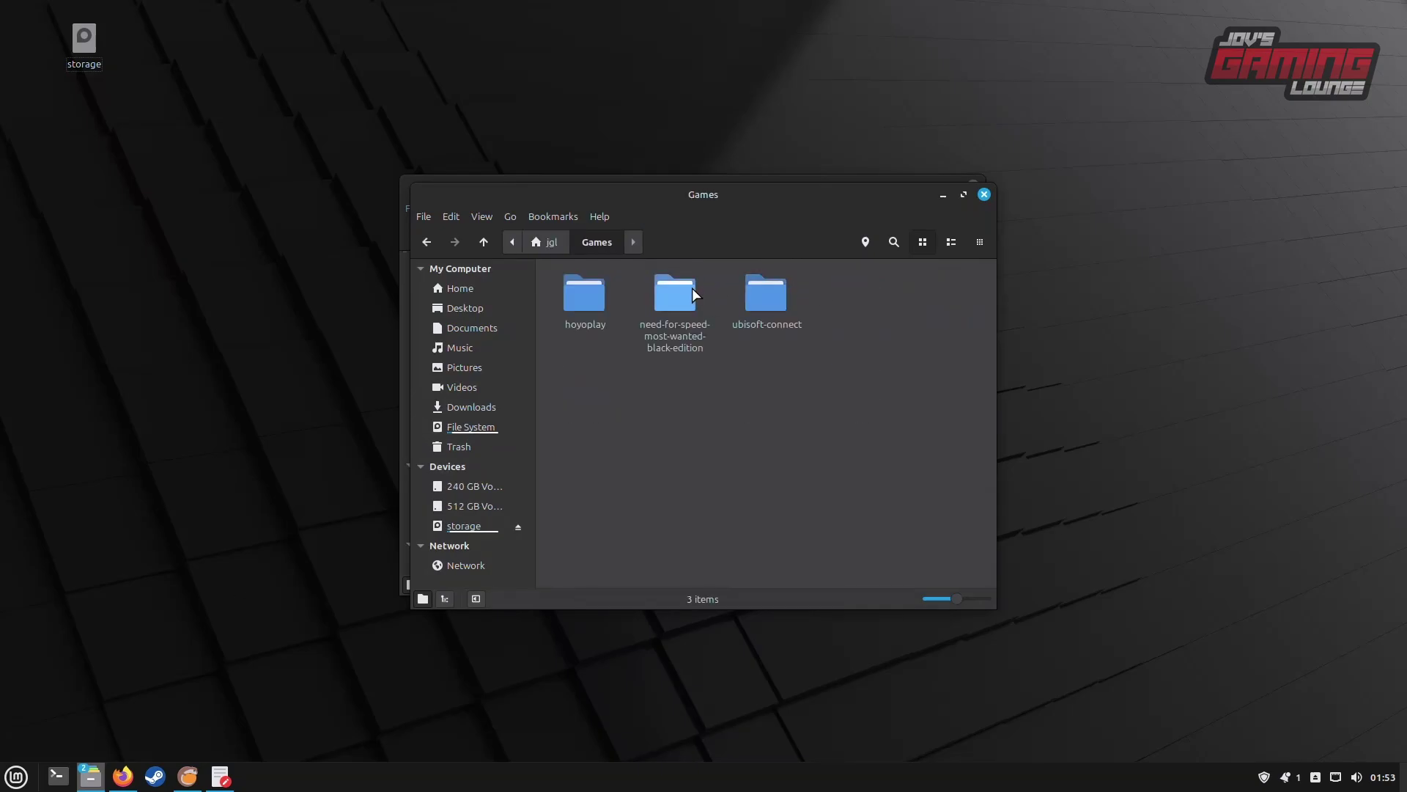
pyautogui.doubleClick(682, 296)
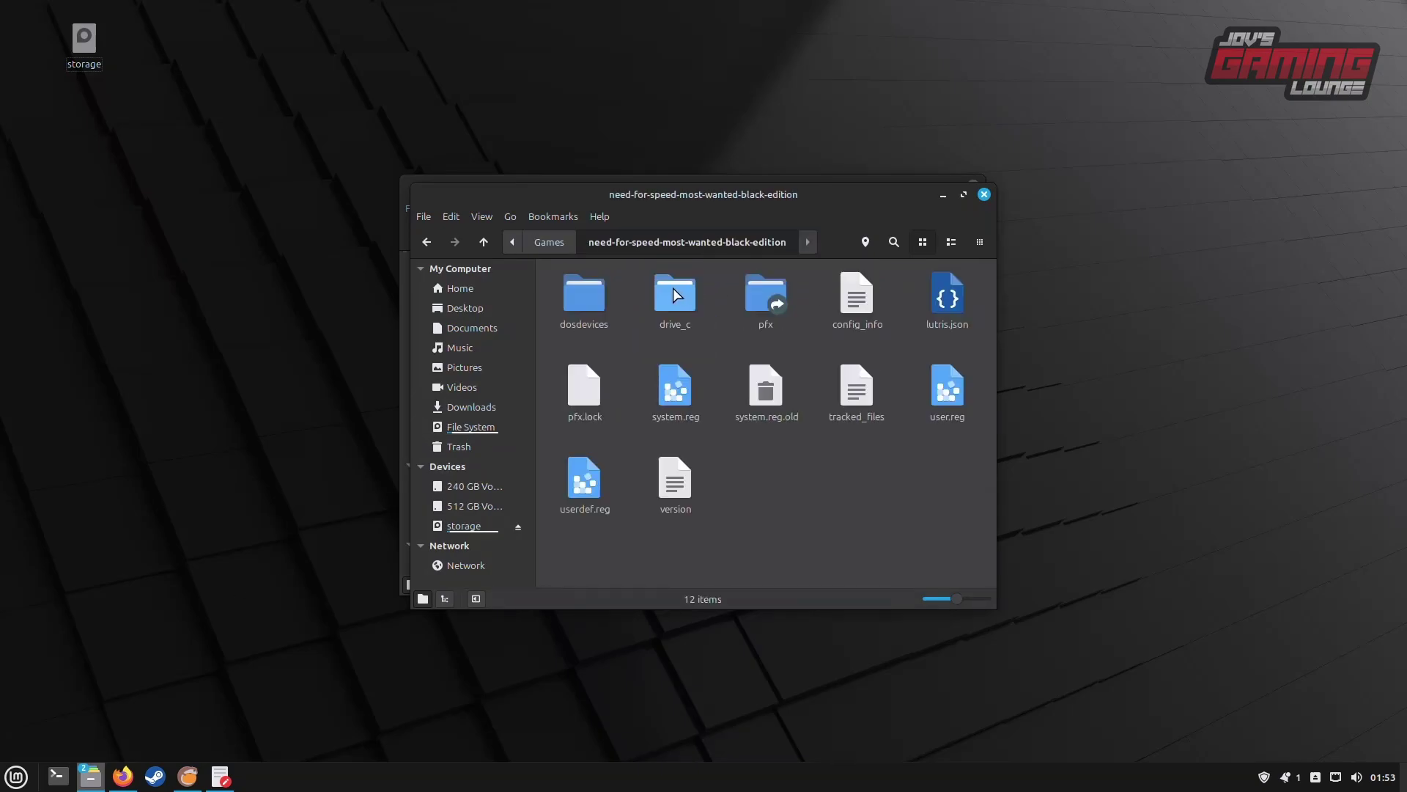
pyautogui.doubleClick(675, 296)
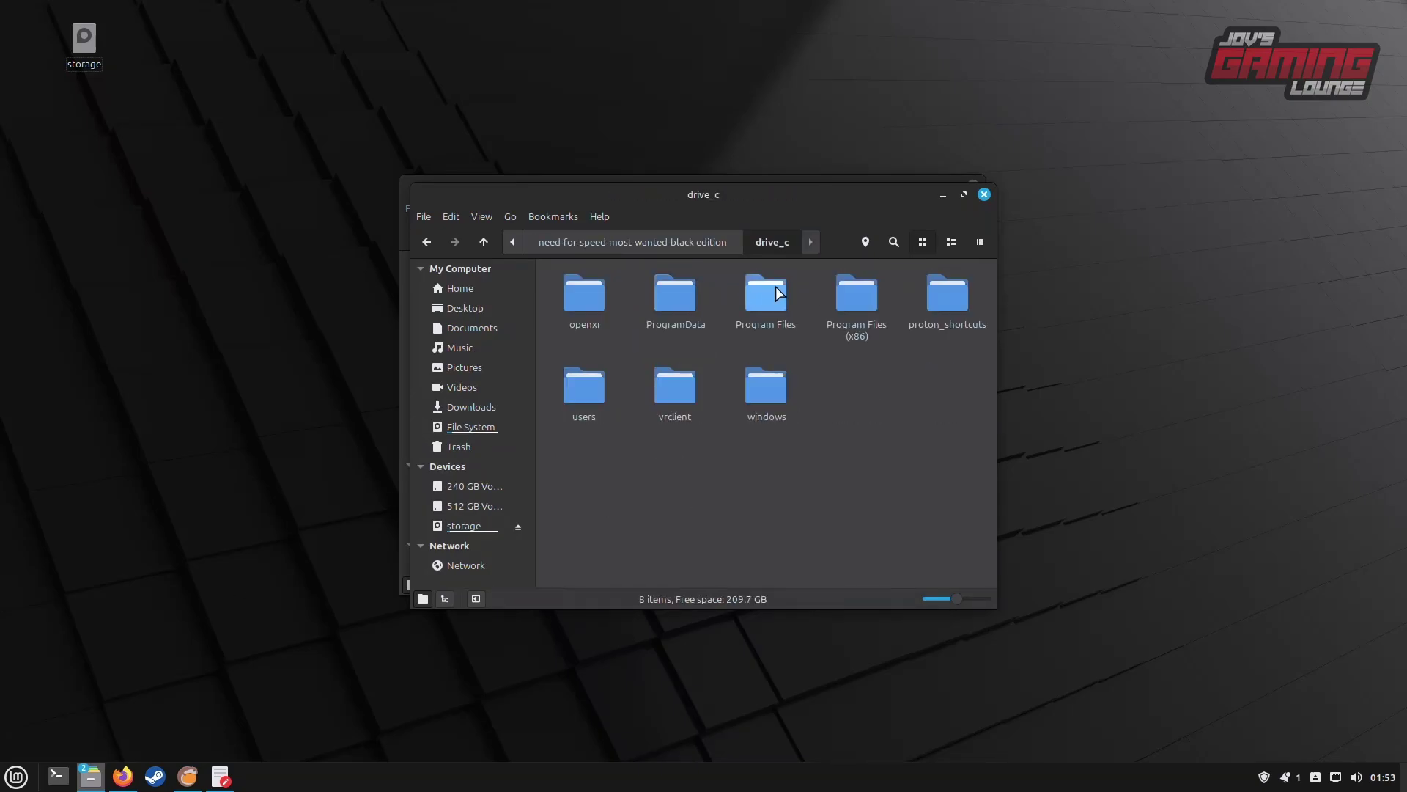
pyautogui.doubleClick(857, 296)
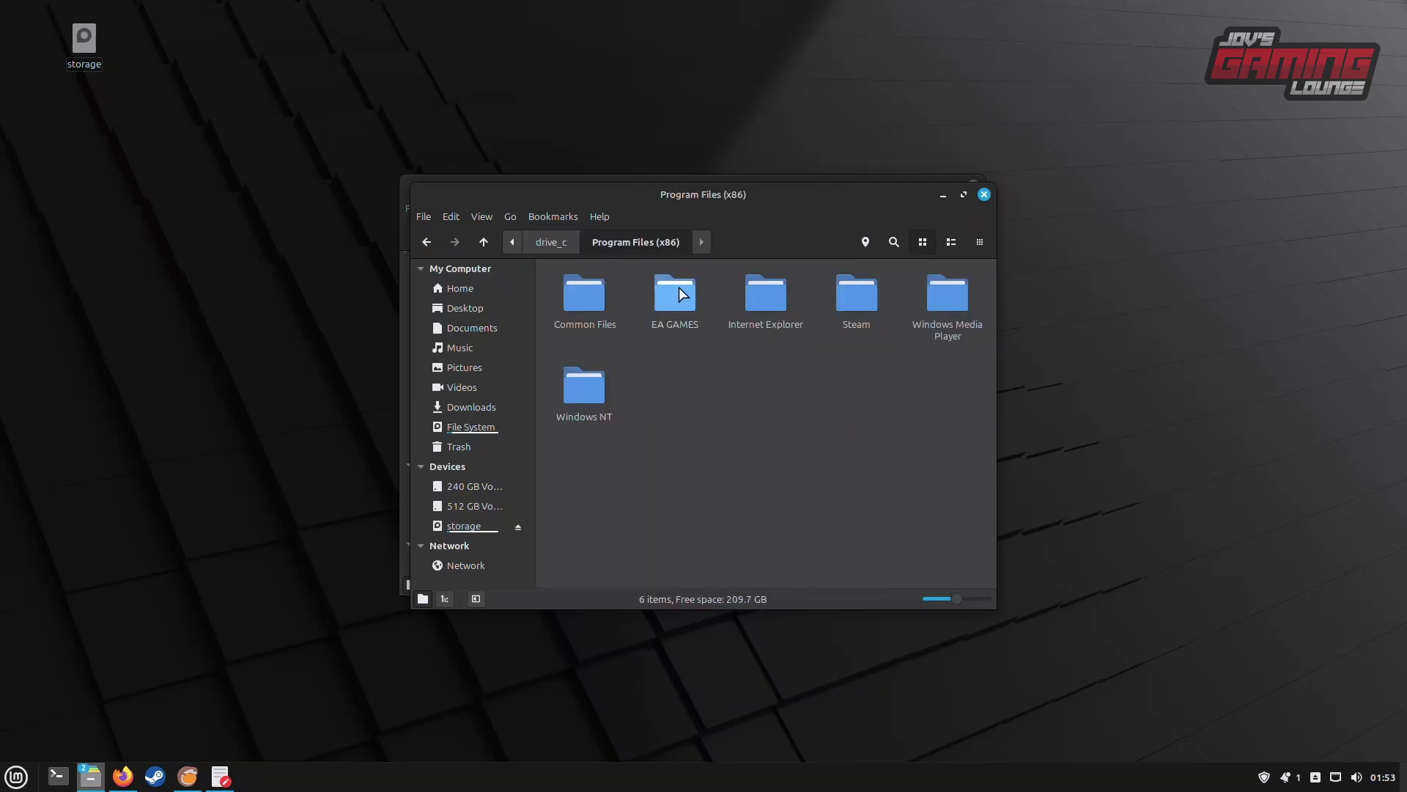
pyautogui.doubleClick(681, 293)
pyautogui.doubleClick(590, 293)
pyautogui.scroll(-3, 762, 334)
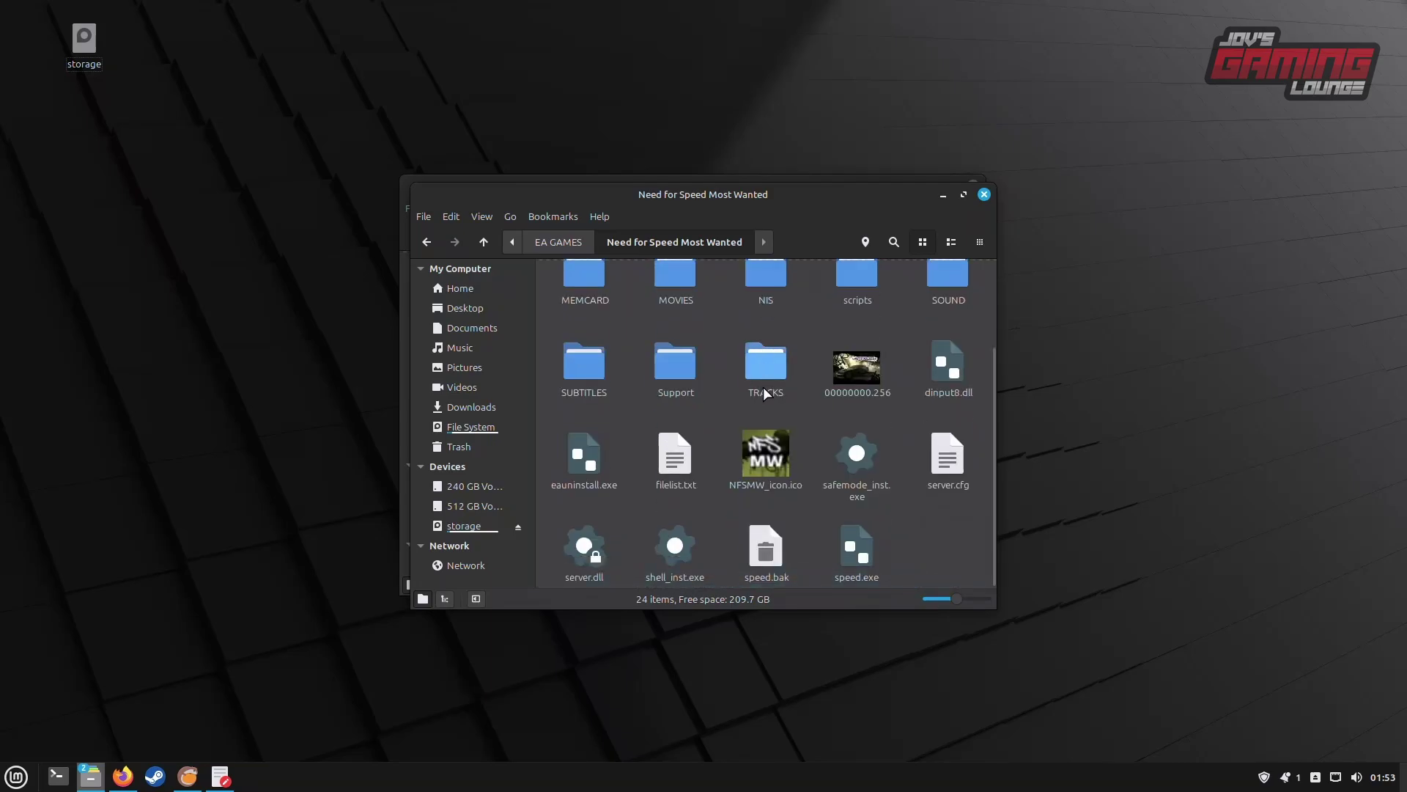
# - Rename speed.exe in the game's installation folder as speed_Backup.exe
pyautogui.click(859, 555)
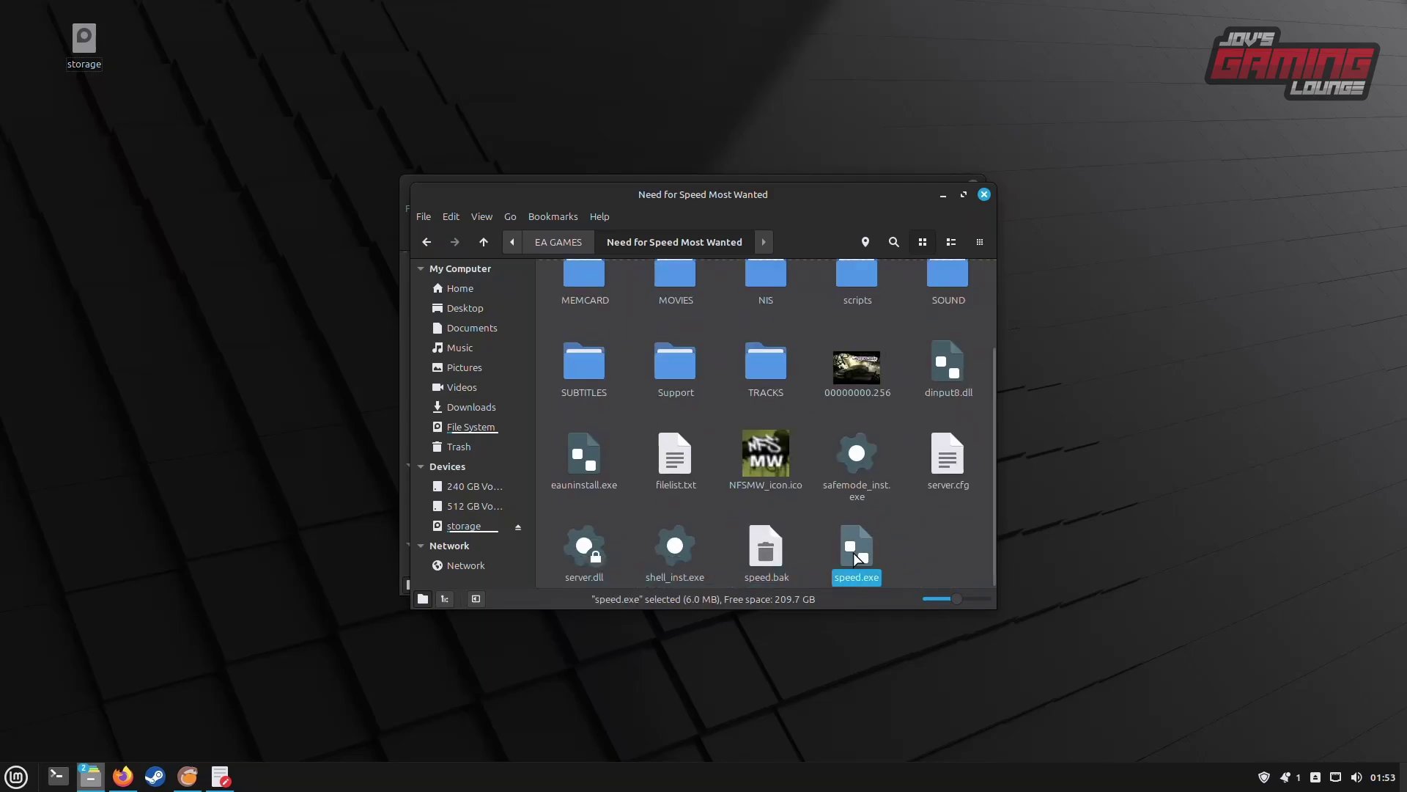
pyautogui.rightClick(859, 577)
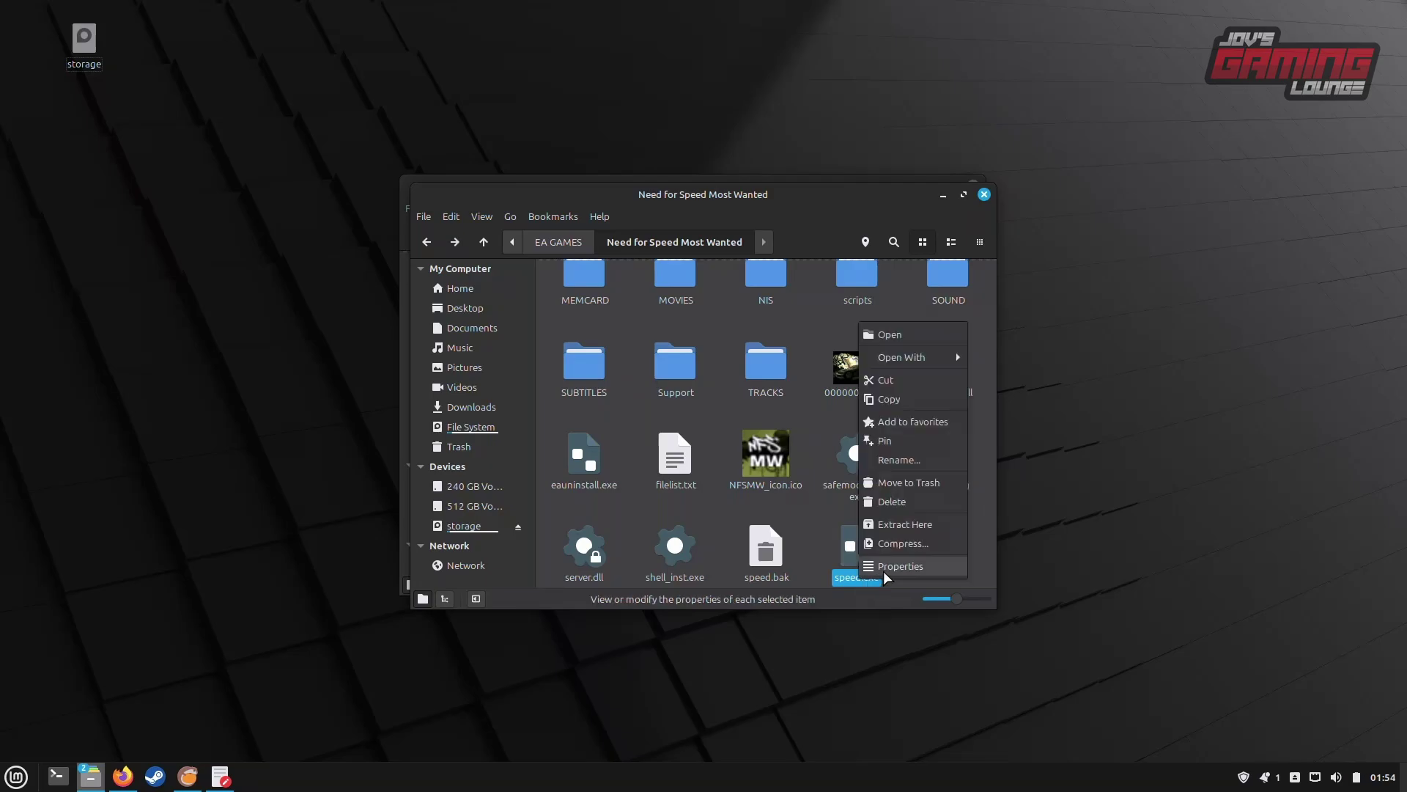
pyautogui.click(899, 459)
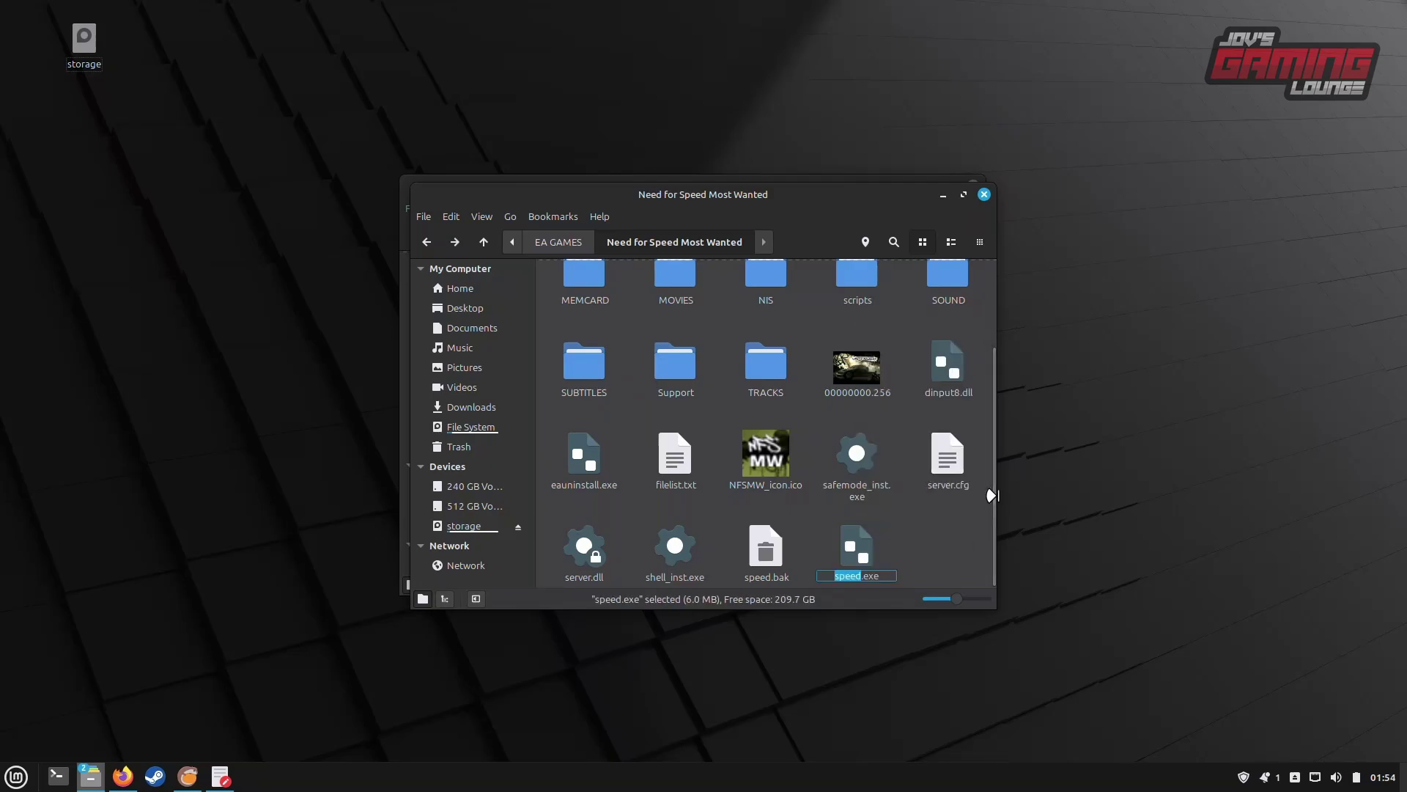
pyautogui.write('speed_Backup')
pyautogui.press('Return')
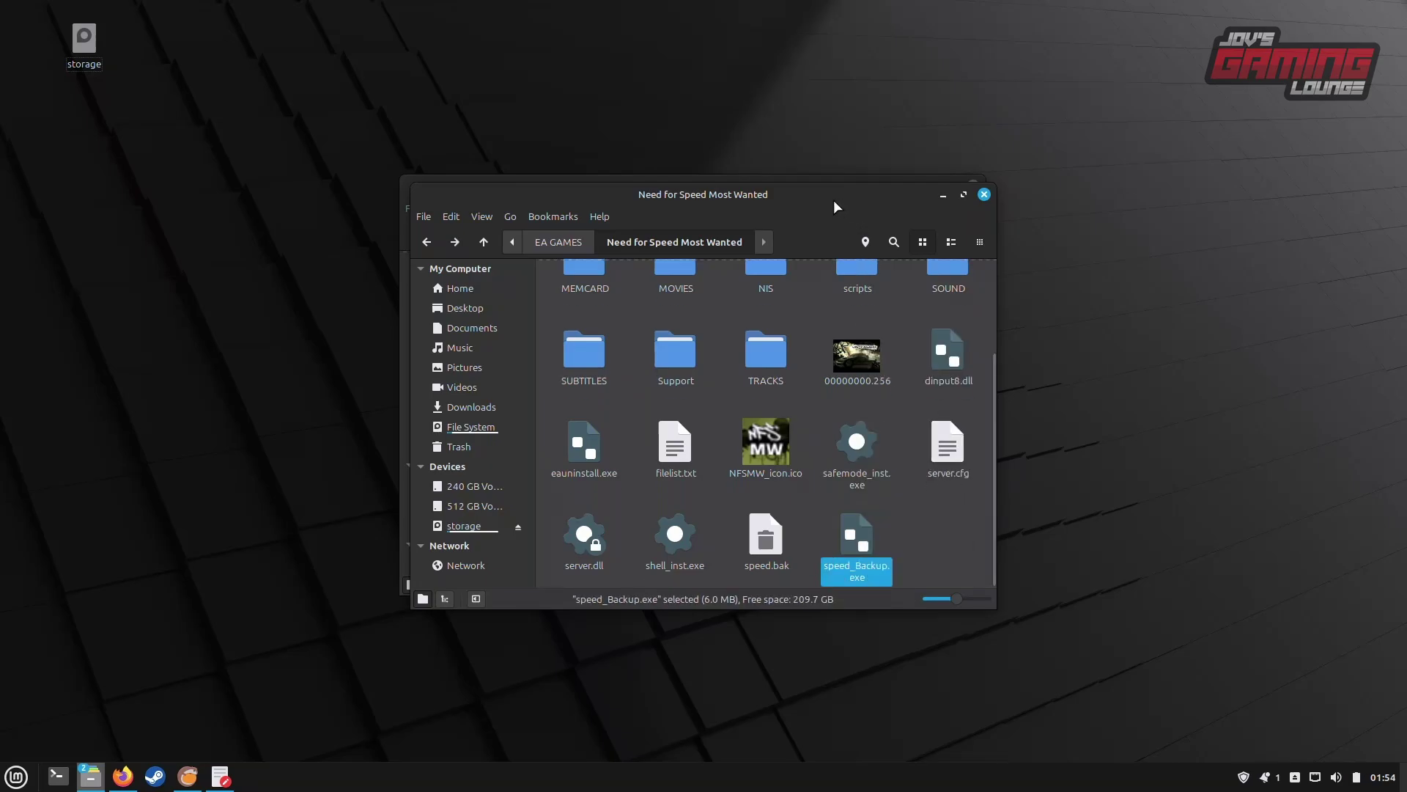
# - Copy speed.exe from the NFS_MW_2005_NoCD folder into the Need for Speed Most Wanted installation folder
pyautogui.moveTo(833, 200); pyautogui.dragTo(517, 136)
pyautogui.moveTo(630, 188); pyautogui.dragTo(819, 196)
pyautogui.click(761, 301)
pyautogui.rightClick(742, 316)
pyautogui.click(771, 385)
pyautogui.click(496, 340)
pyautogui.rightClick(496, 340)
pyautogui.click(530, 498)
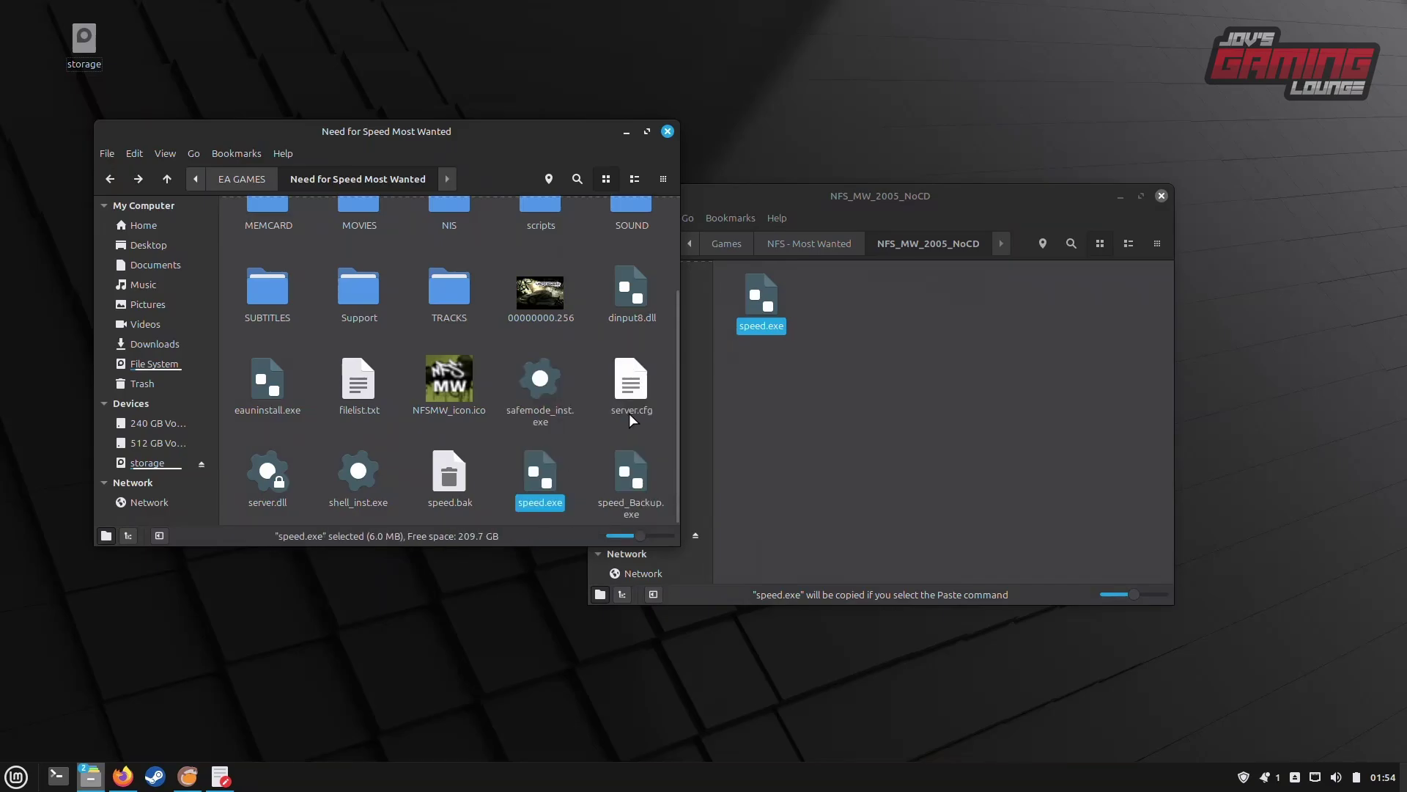
pyautogui.click(595, 447)
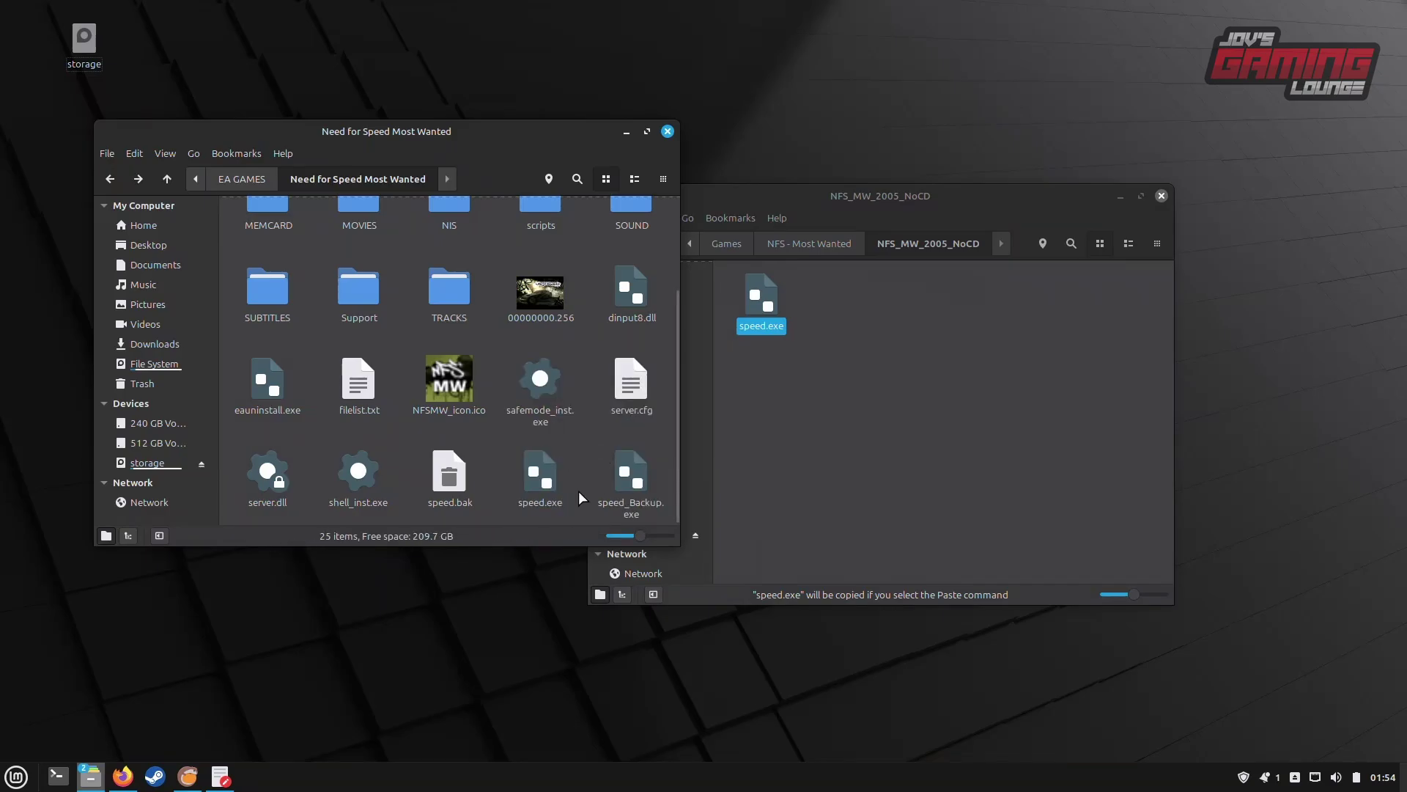
pyautogui.click(542, 476)
# - Check the executable path in the Lutris configuration of Need for Speed: Most Wanted - Black Edition, close it and launch the game
pyautogui.click(188, 776)
pyautogui.click(803, 249)
pyautogui.rightClick(803, 249)
pyautogui.click(857, 300)
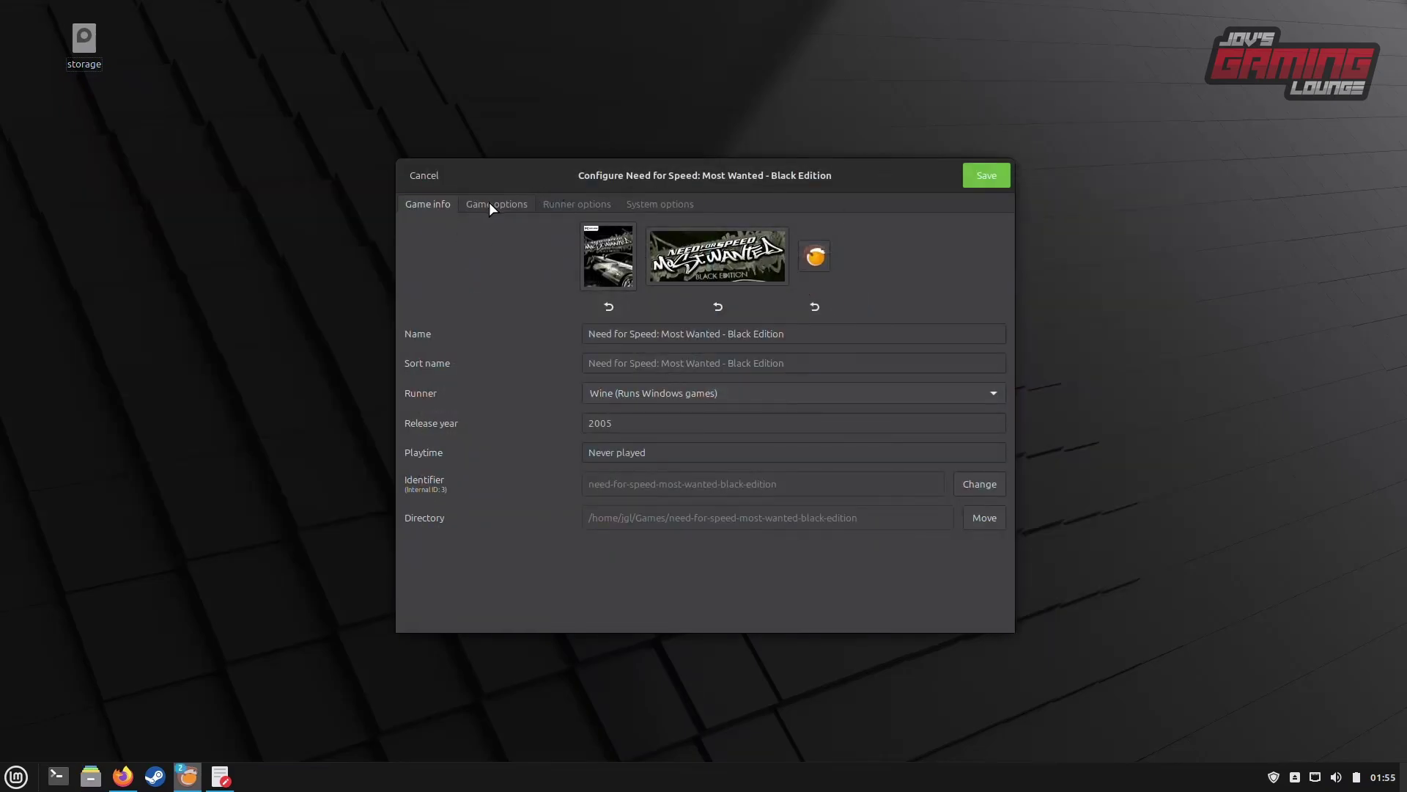
pyautogui.click(491, 206)
pyautogui.moveTo(779, 239); pyautogui.dragTo(942, 243)
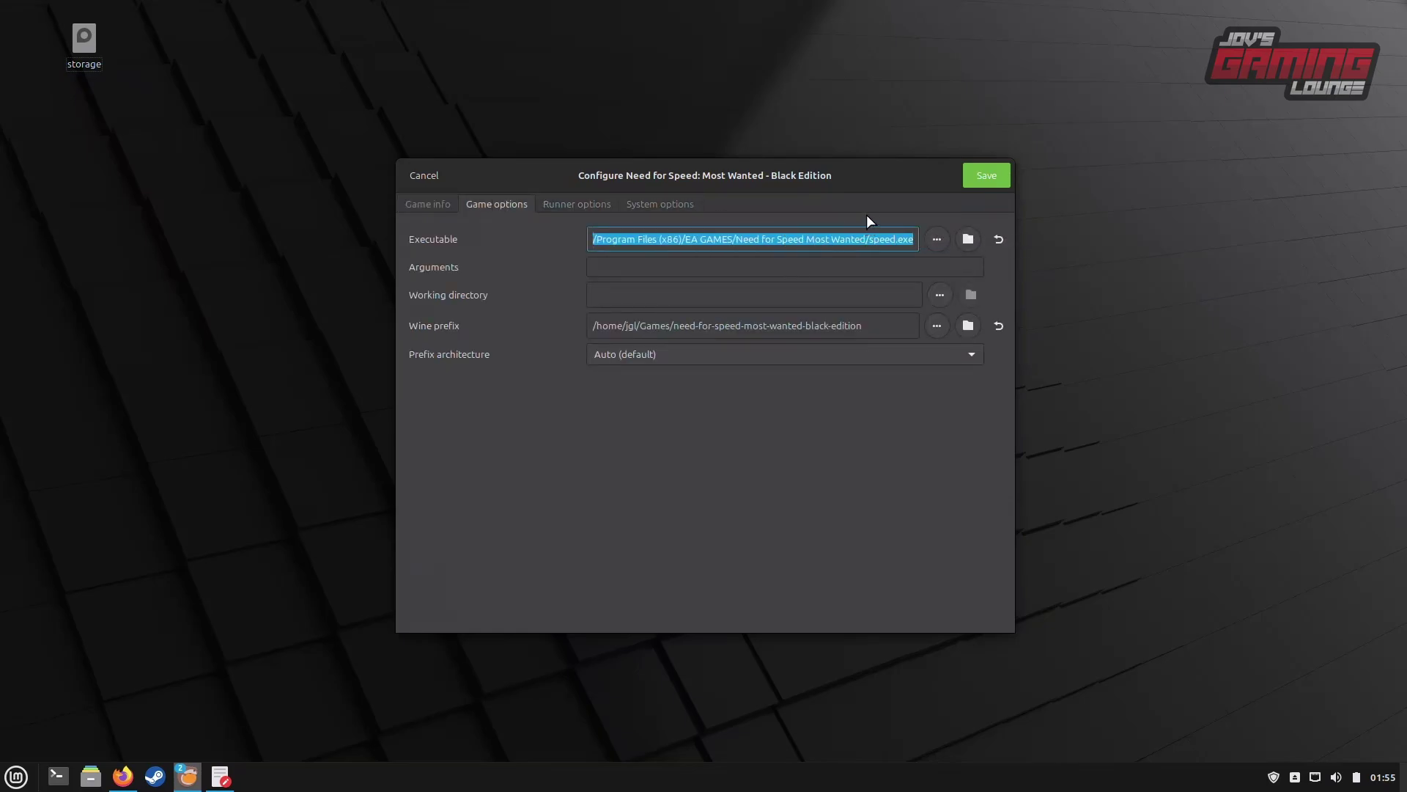
pyautogui.click(825, 235)
pyautogui.press('Escape')
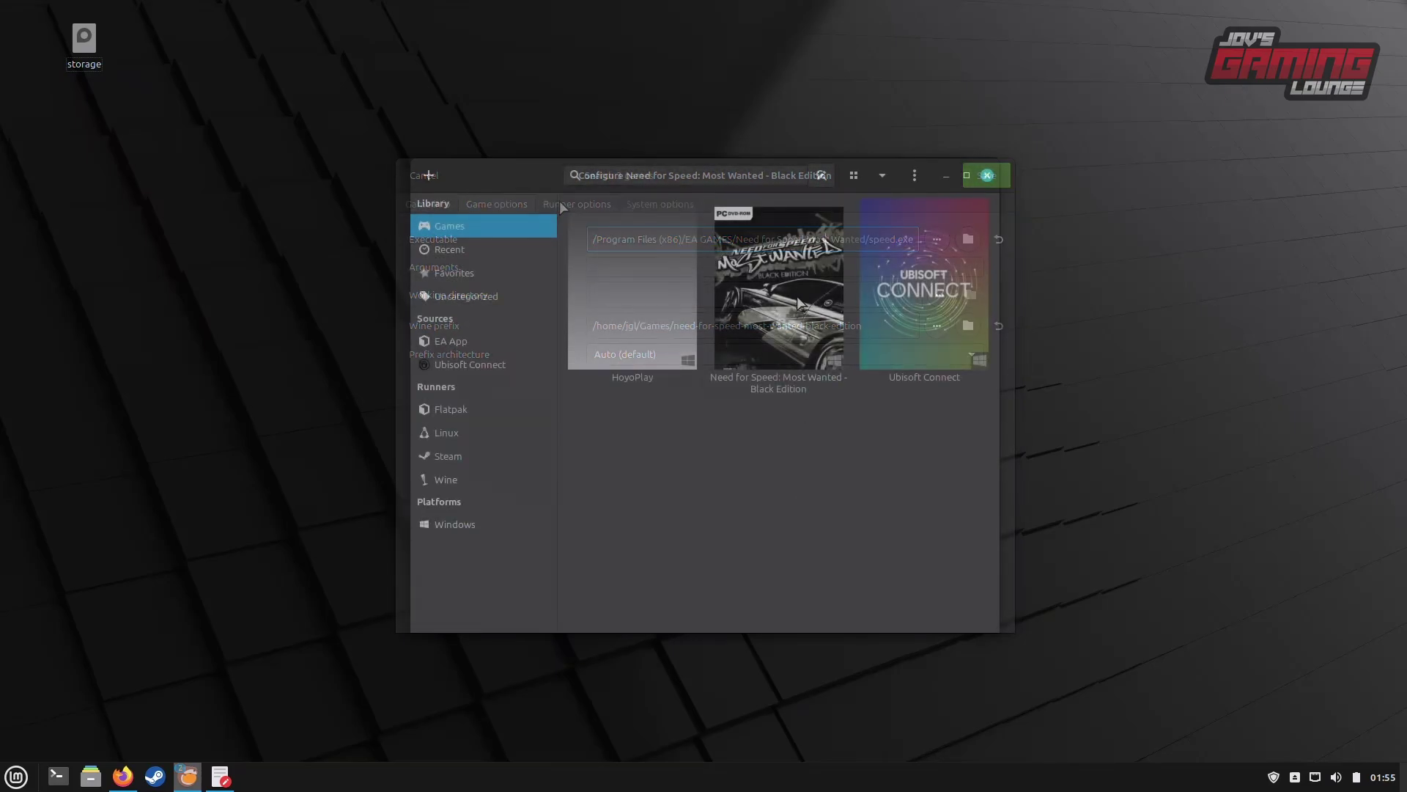
pyautogui.click(762, 390)
pyautogui.click(598, 612)
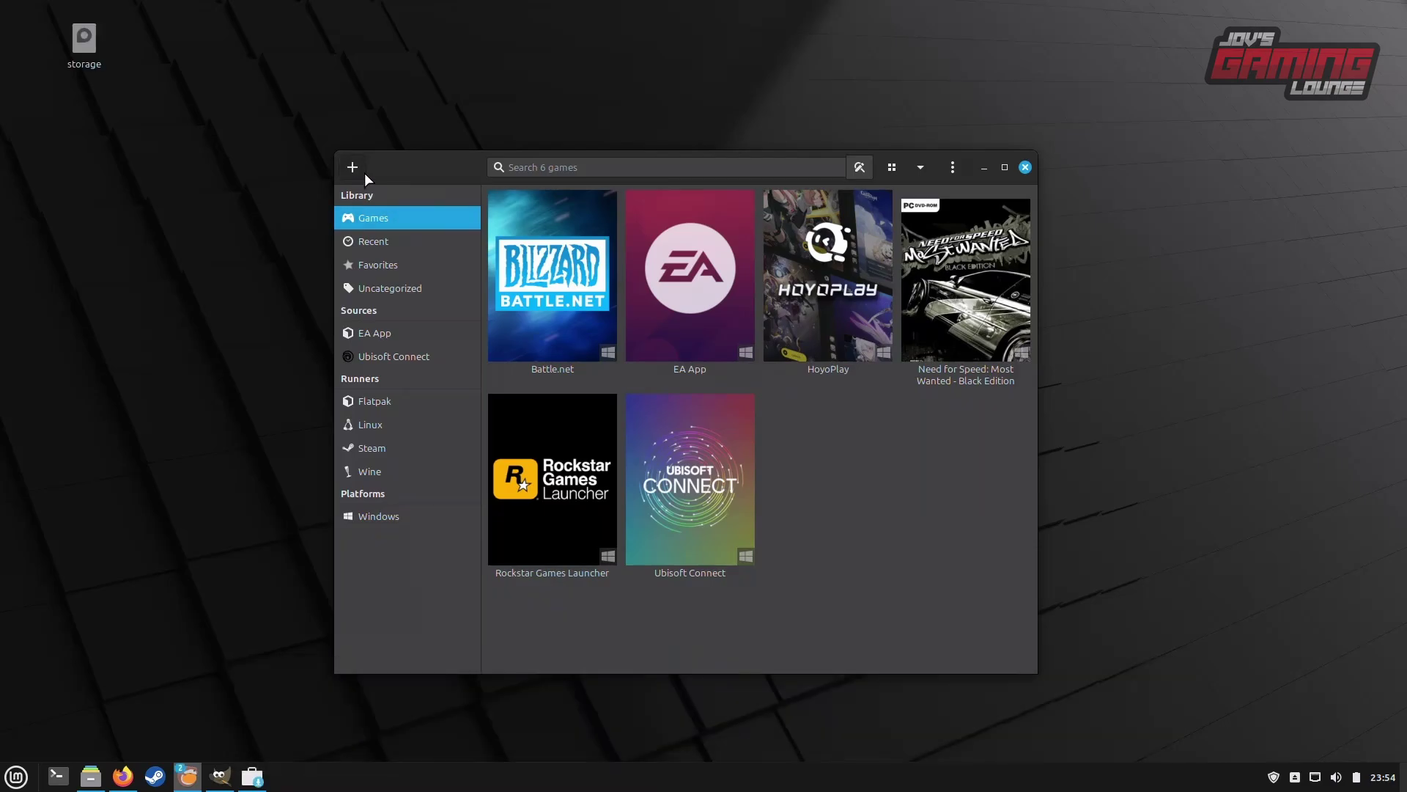
# - Start adding a locally installed game in Lutris with the Flatpak runner and the name Flycast, and open its game options
pyautogui.click(363, 171)
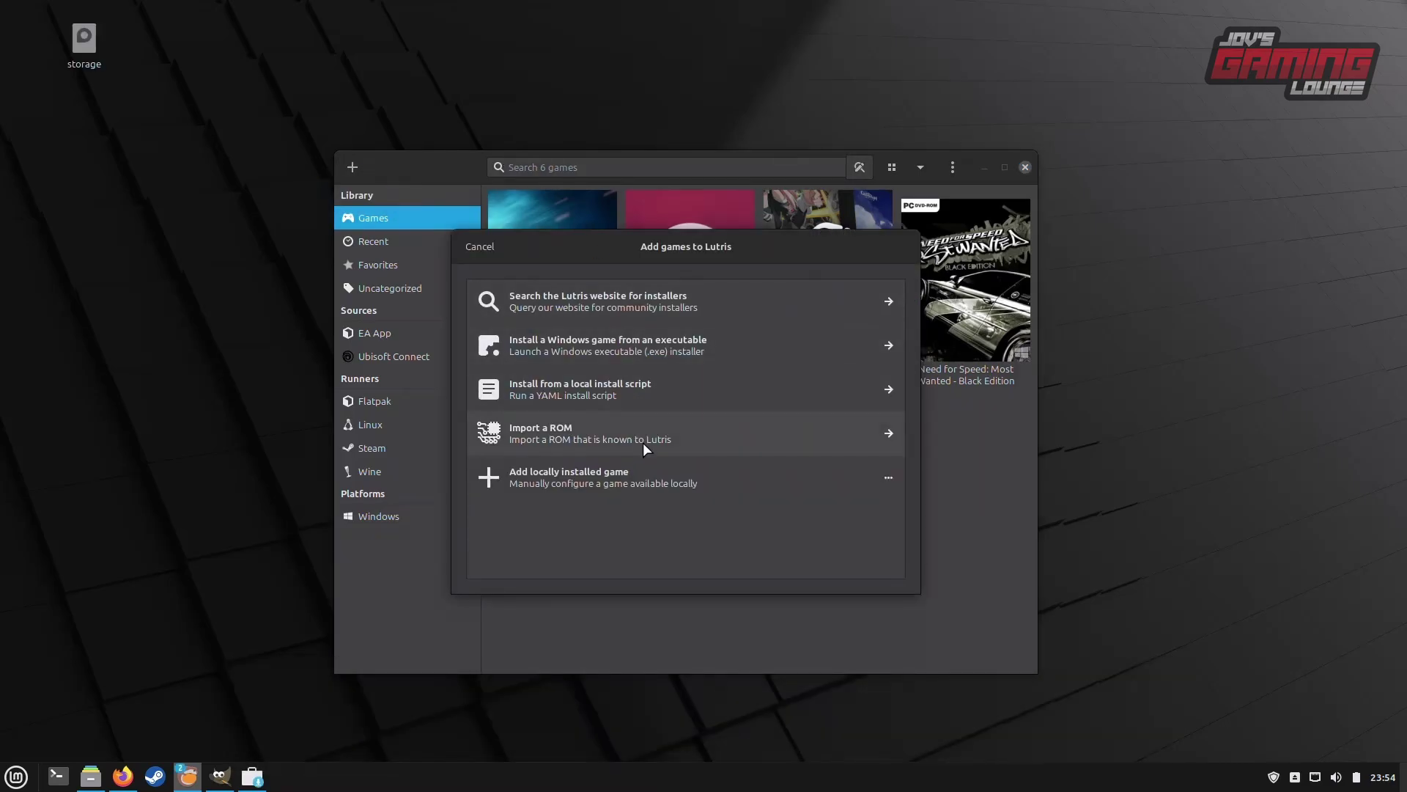
pyautogui.click(648, 486)
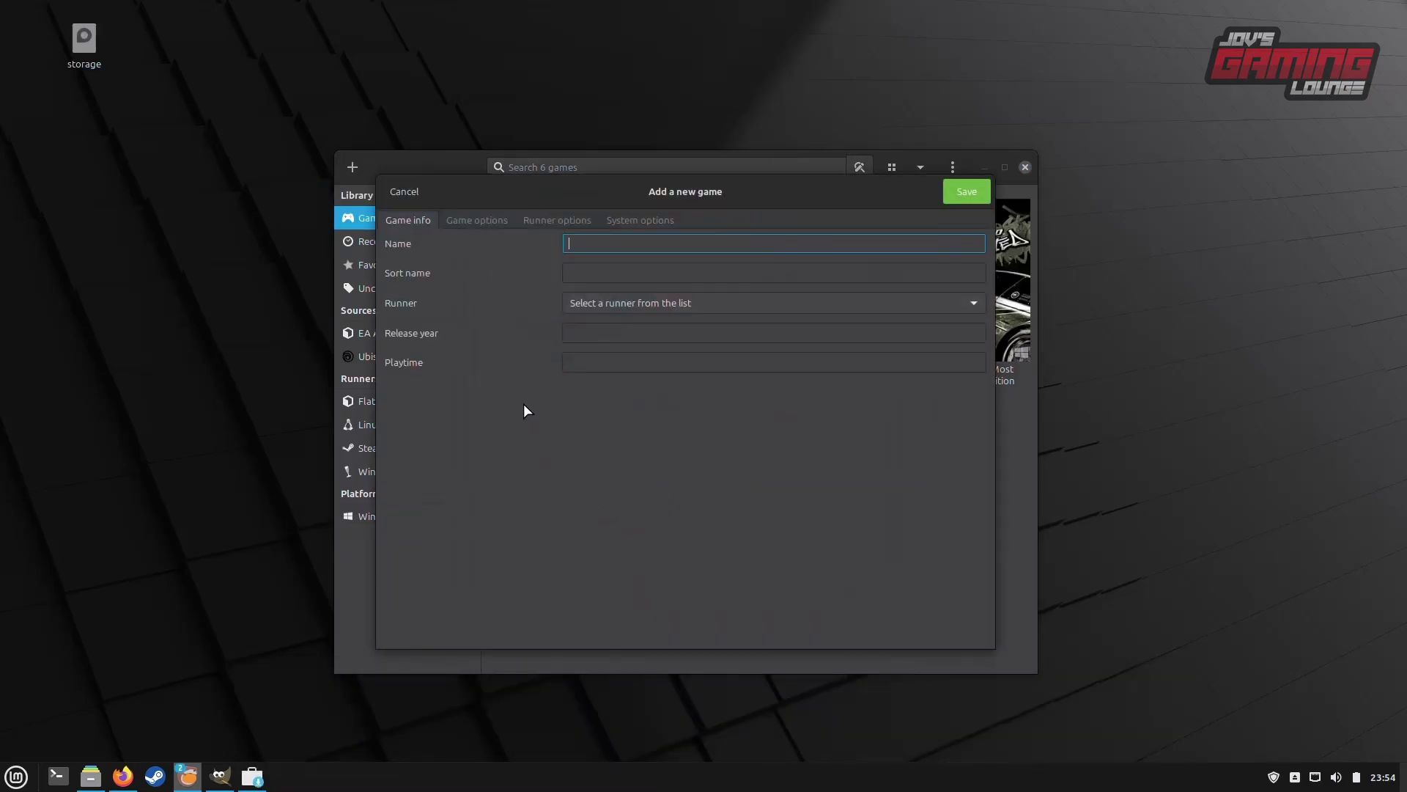
pyautogui.click(625, 310)
pyautogui.click(655, 324)
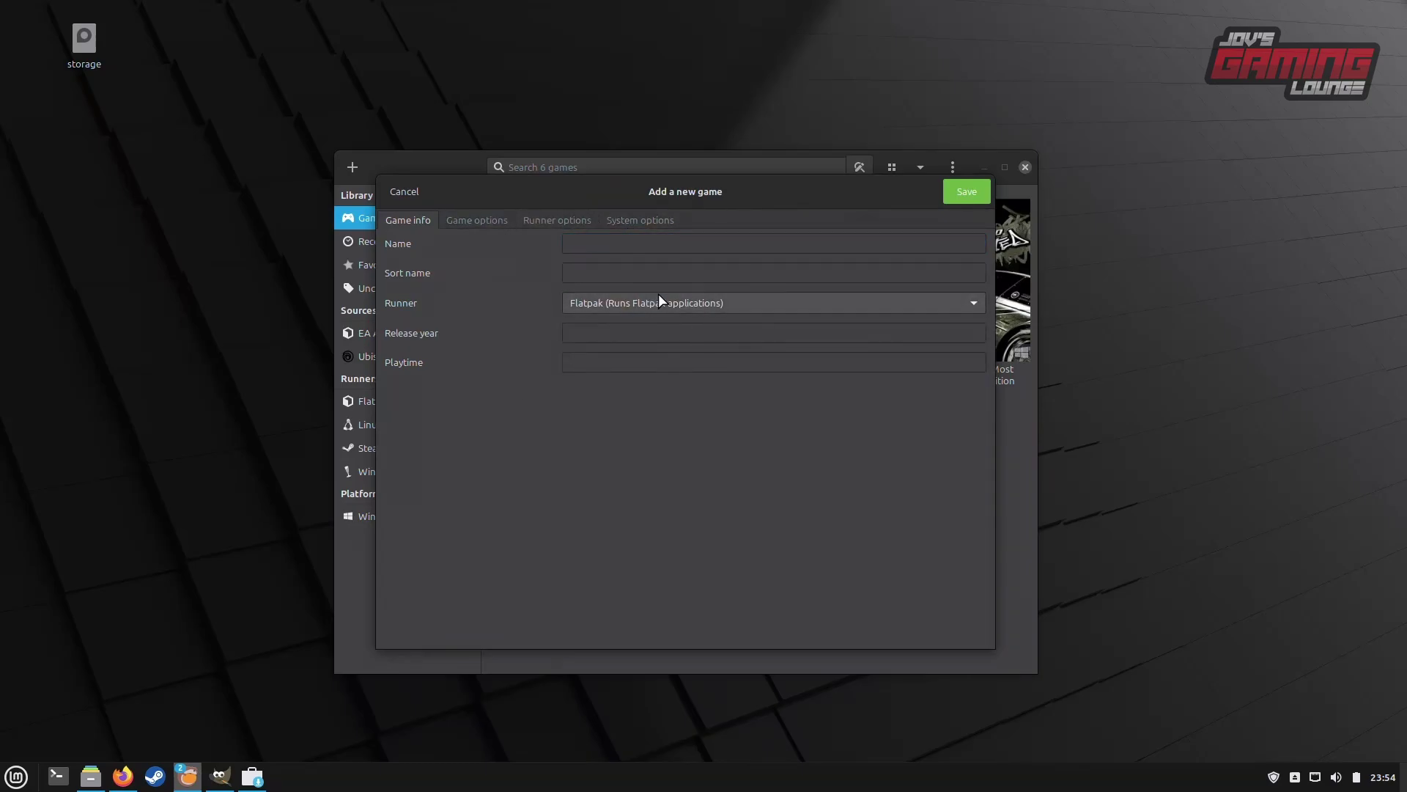
pyautogui.click(614, 242)
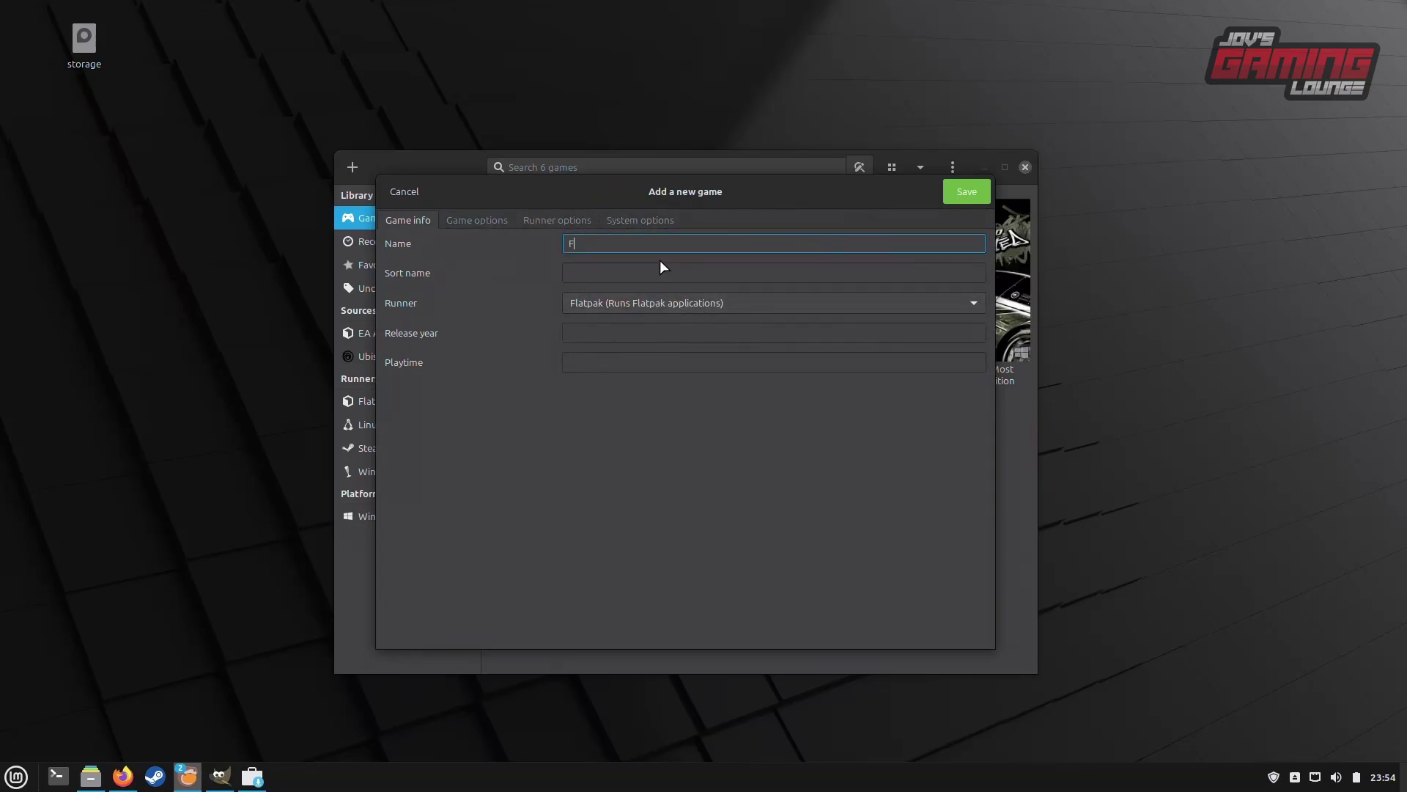
pyautogui.click(490, 223)
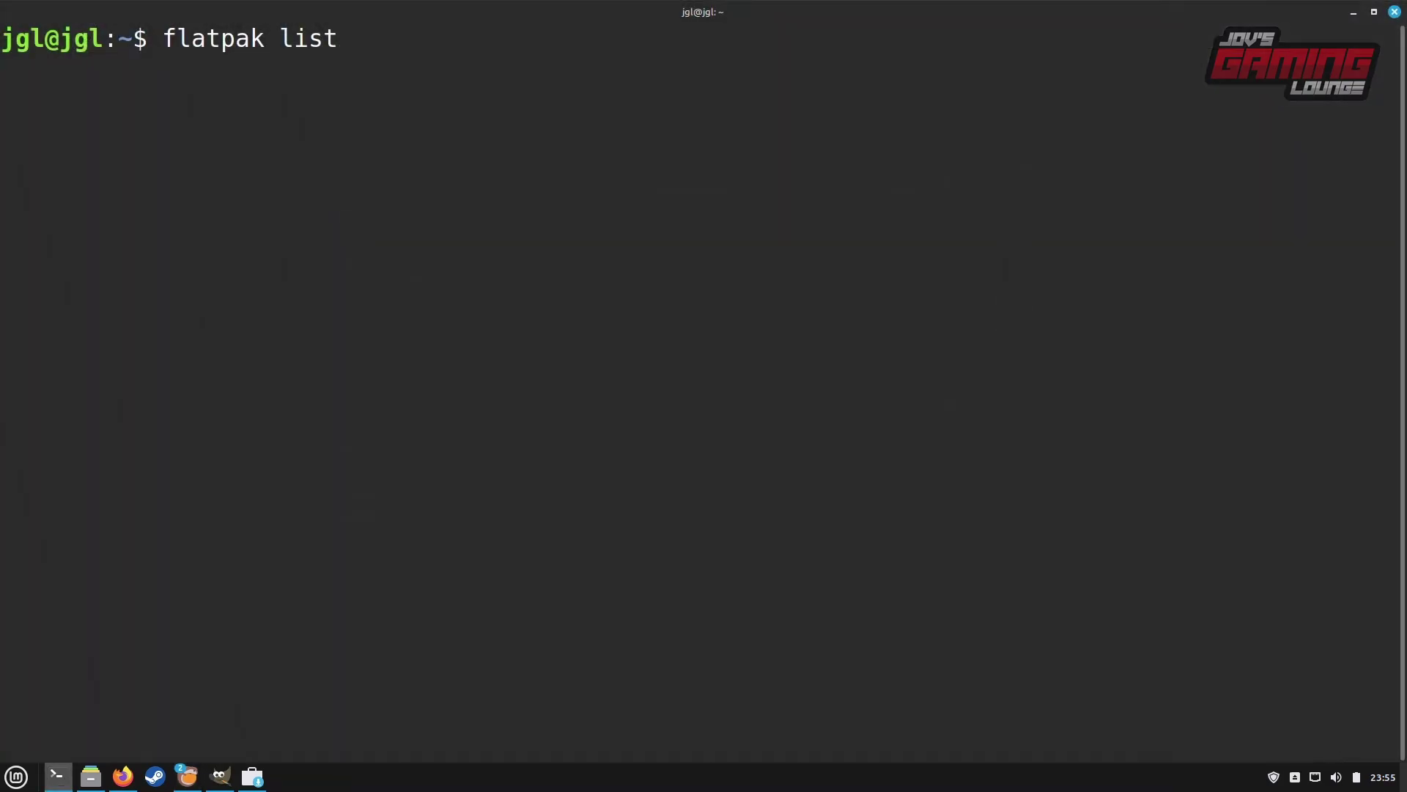
# - Run flatpak list in the terminal and copy the application ID org.flycast.Flycast
pyautogui.press('Return')
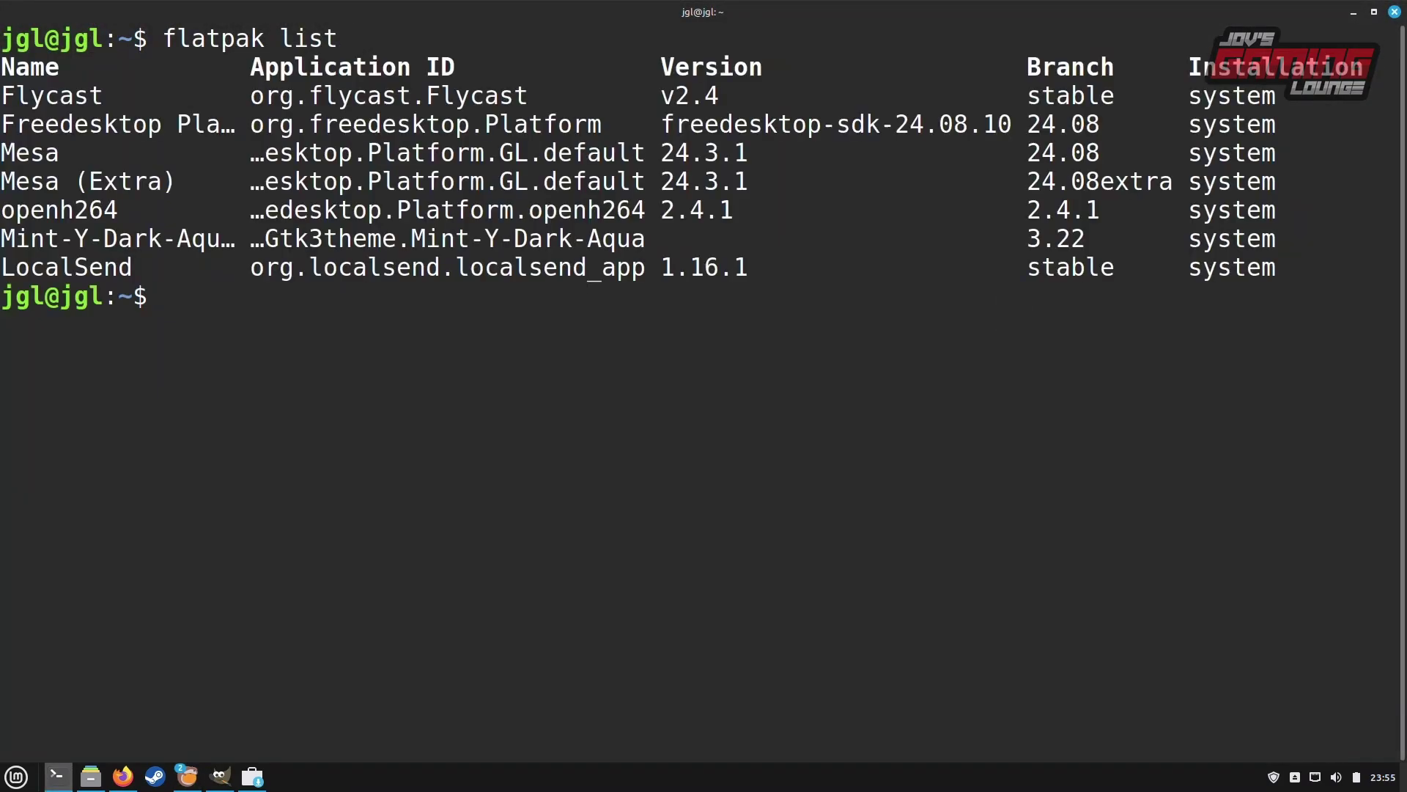
pyautogui.moveTo(535, 95); pyautogui.dragTo(251, 95)
pyautogui.rightClick(294, 94)
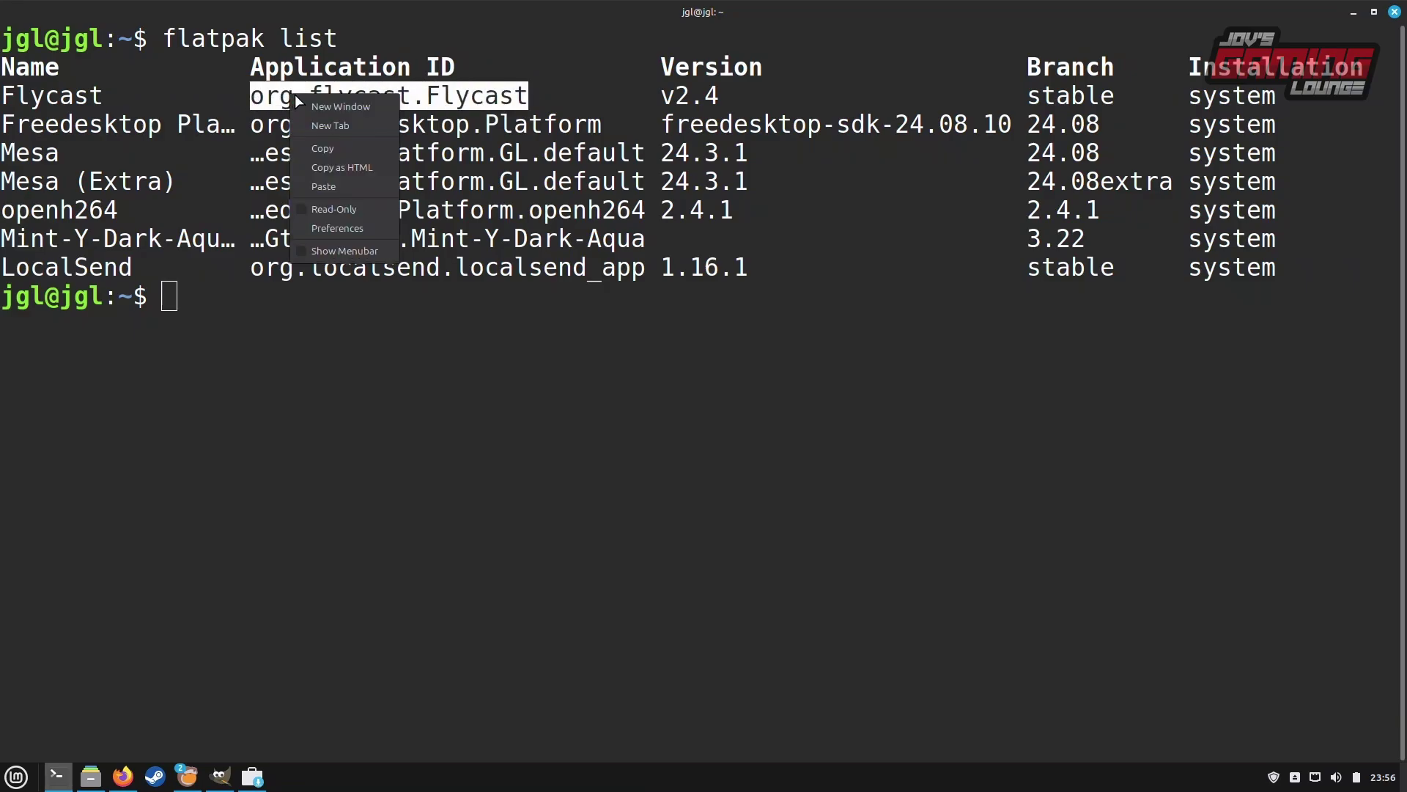
pyautogui.click(326, 151)
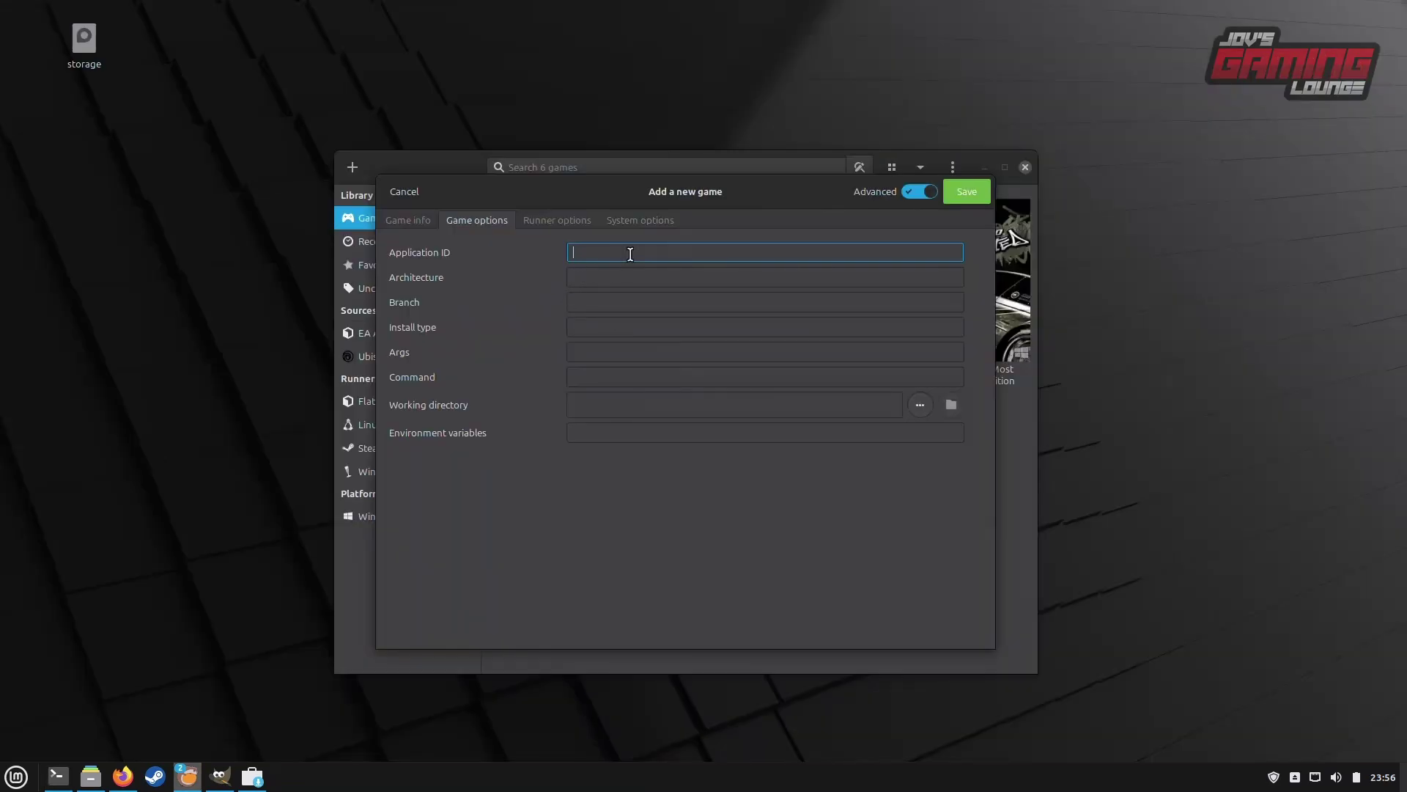
# - Set the new Lutris game's Application ID to org.flycast.Flycast, view its system options and save the entry
pyautogui.rightClick(631, 254)
pyautogui.click(648, 301)
pyautogui.click(640, 220)
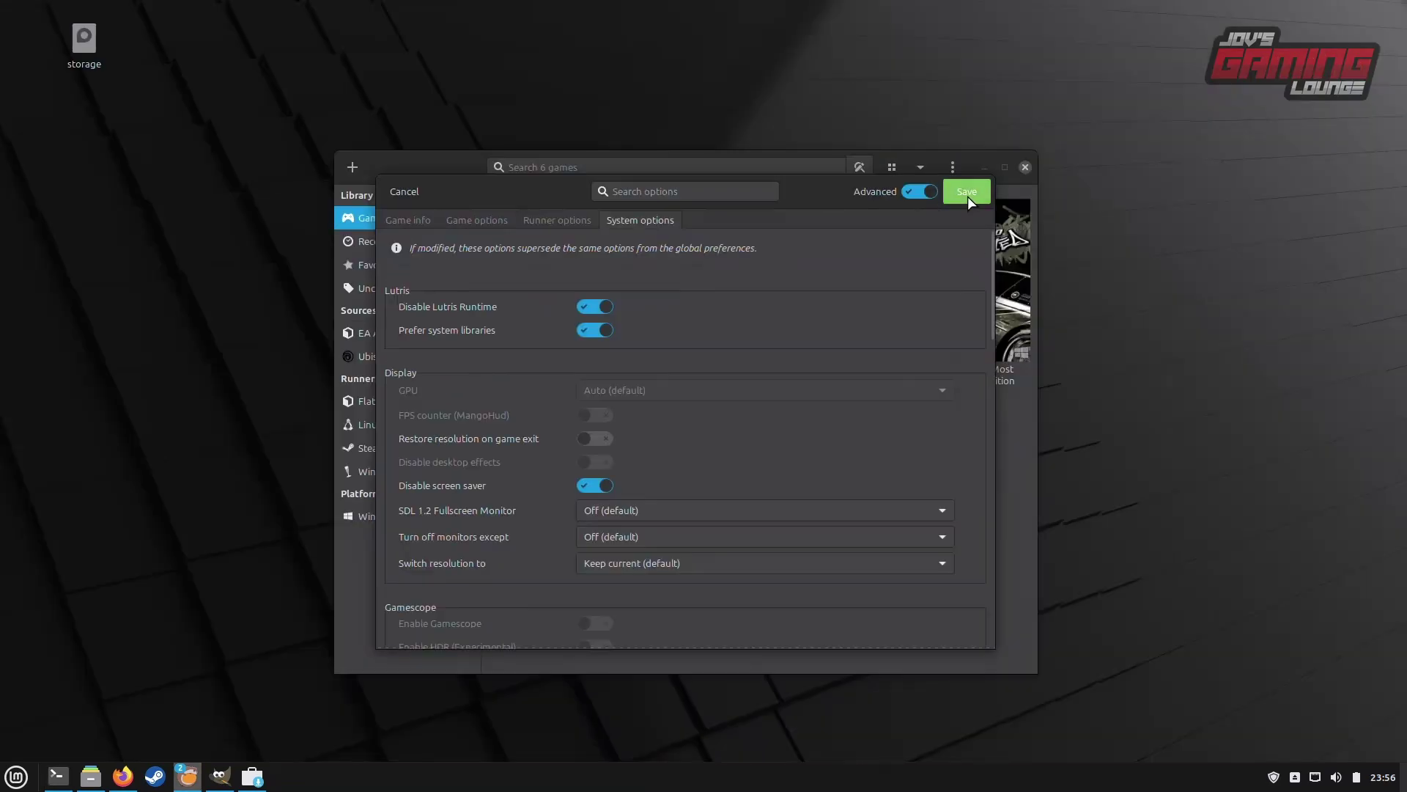
pyautogui.click(967, 193)
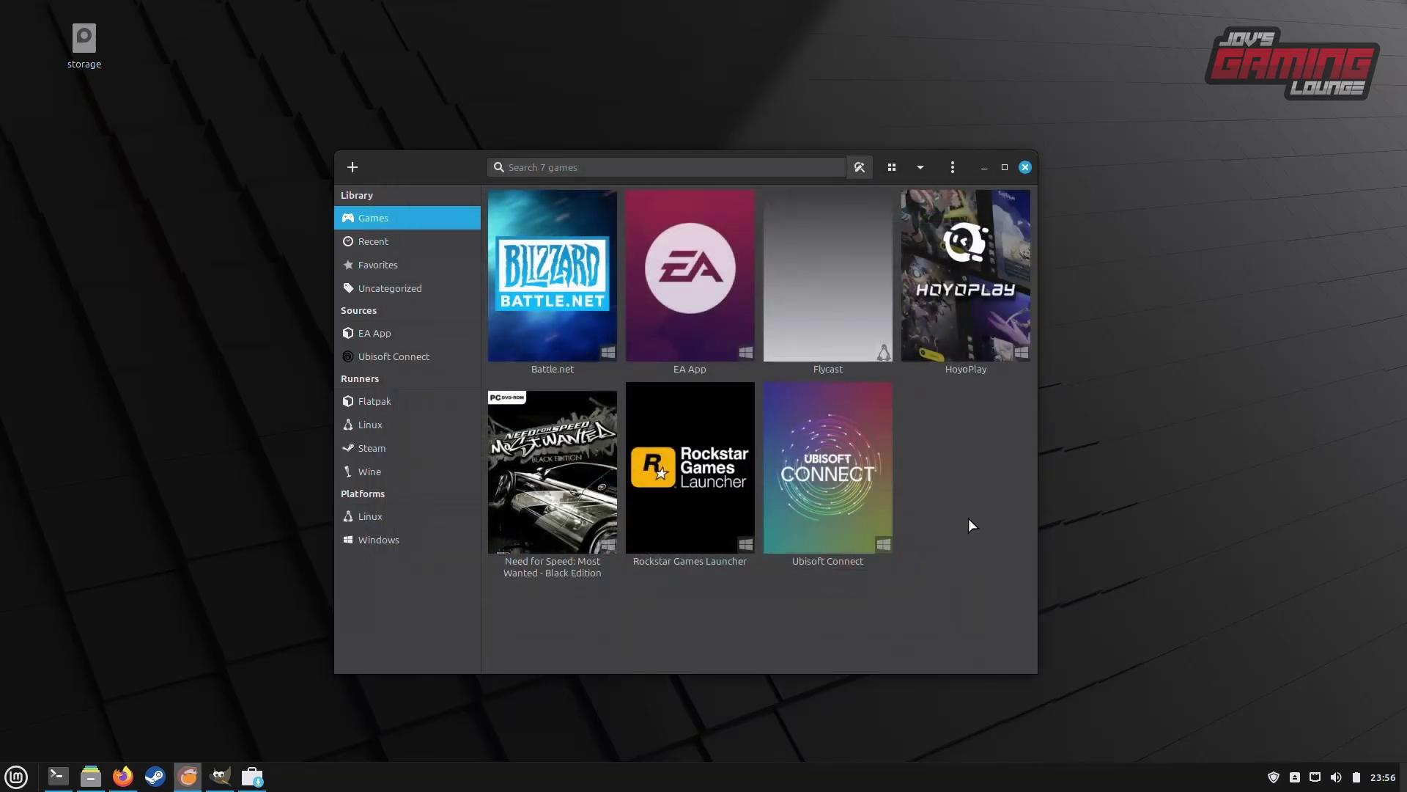
# - Launch Flycast from the Lutris library and move its window slightly upward
pyautogui.click(807, 280)
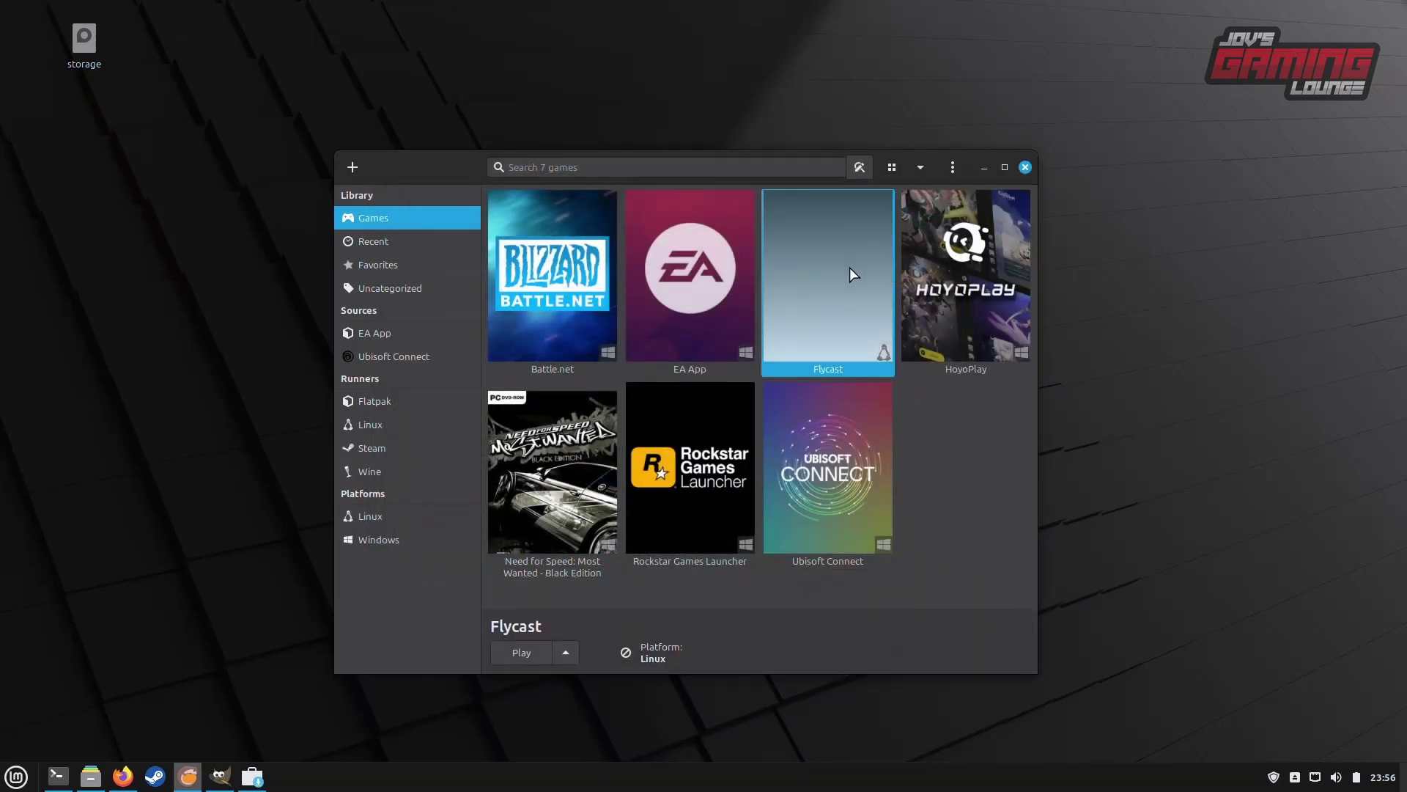
pyautogui.click(530, 651)
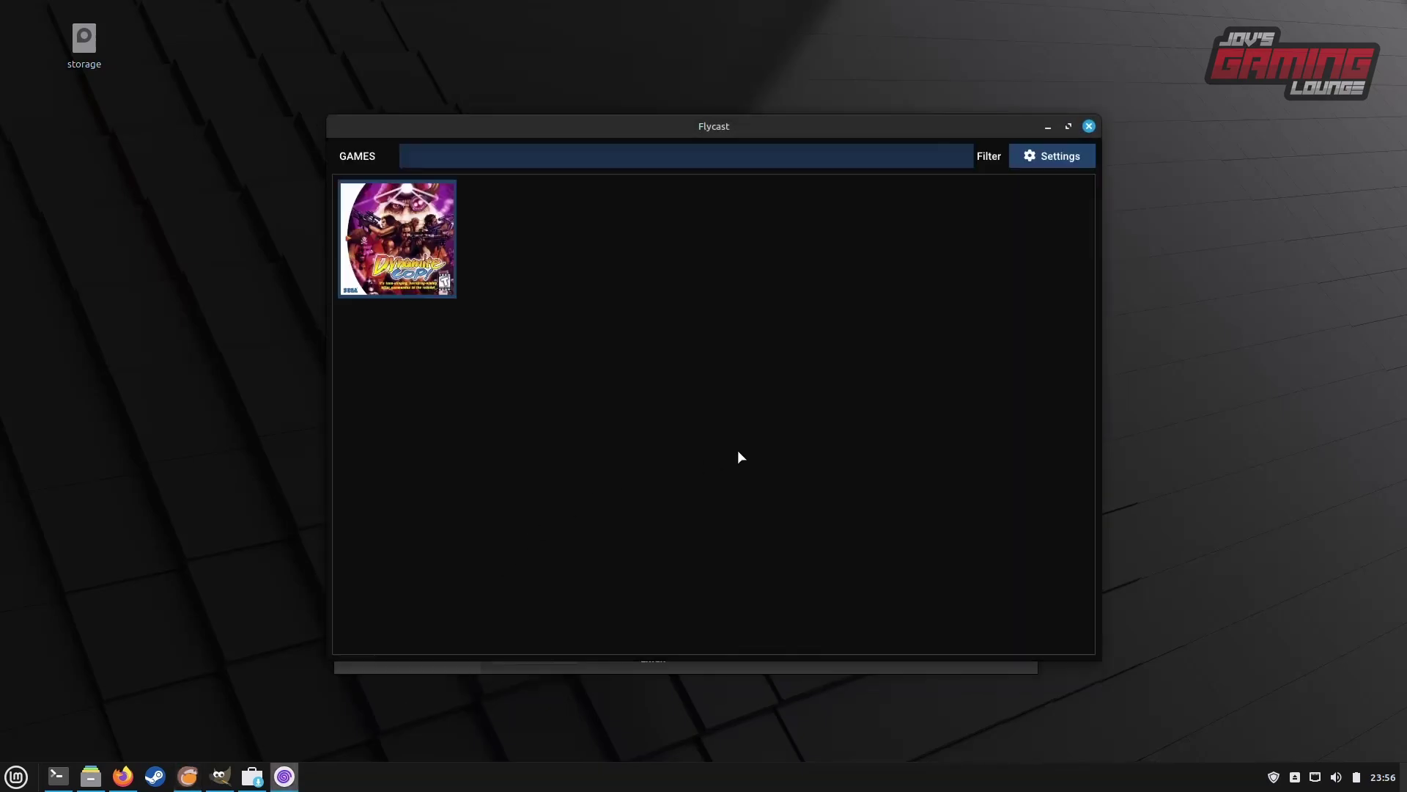
pyautogui.moveTo(881, 129)
pyautogui.mouseDown()
pyautogui.moveTo(833, 87)
pyautogui.moveTo(870, 107)
pyautogui.mouseUp()
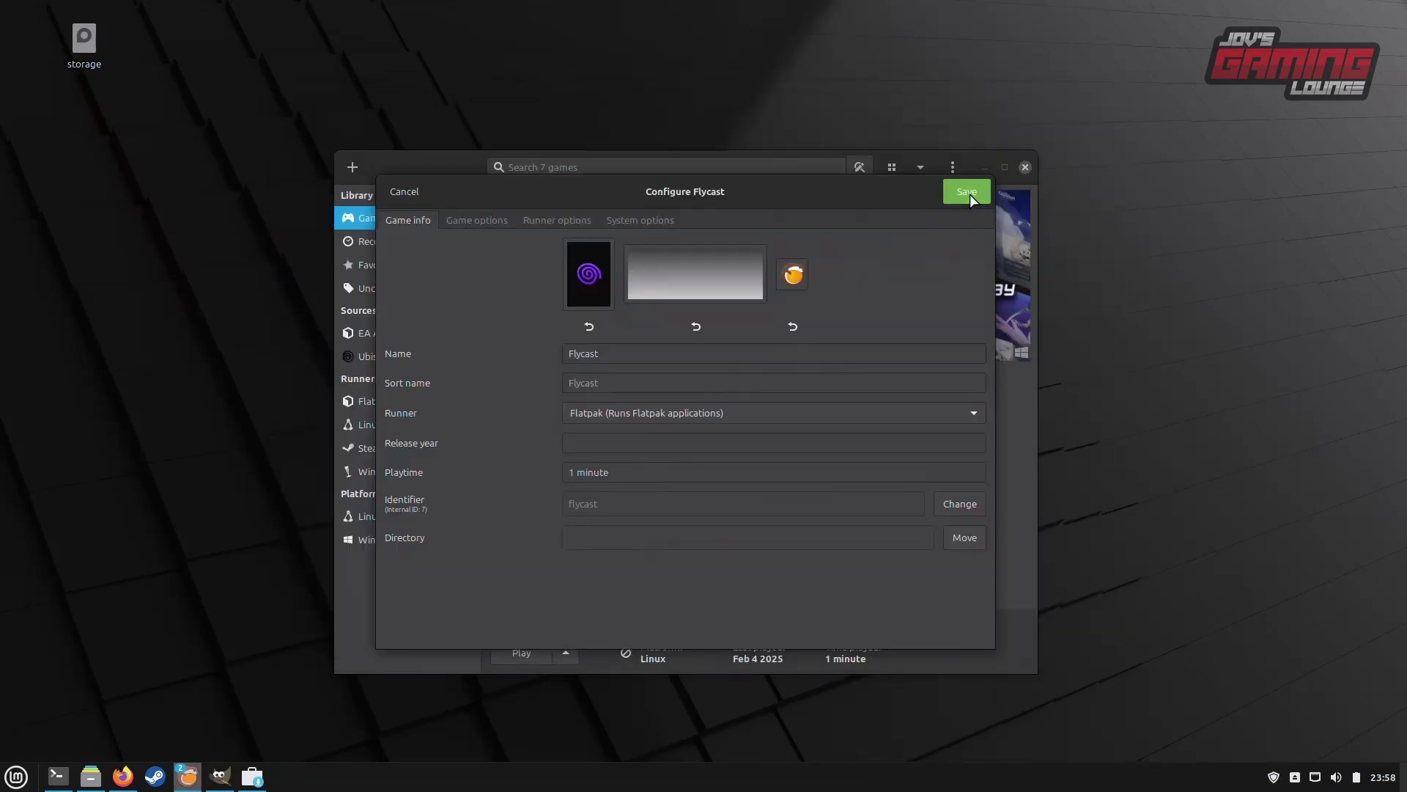
# - Save the Flycast configuration with the purple spiral cover art
pyautogui.click(970, 196)
pyautogui.click(995, 507)
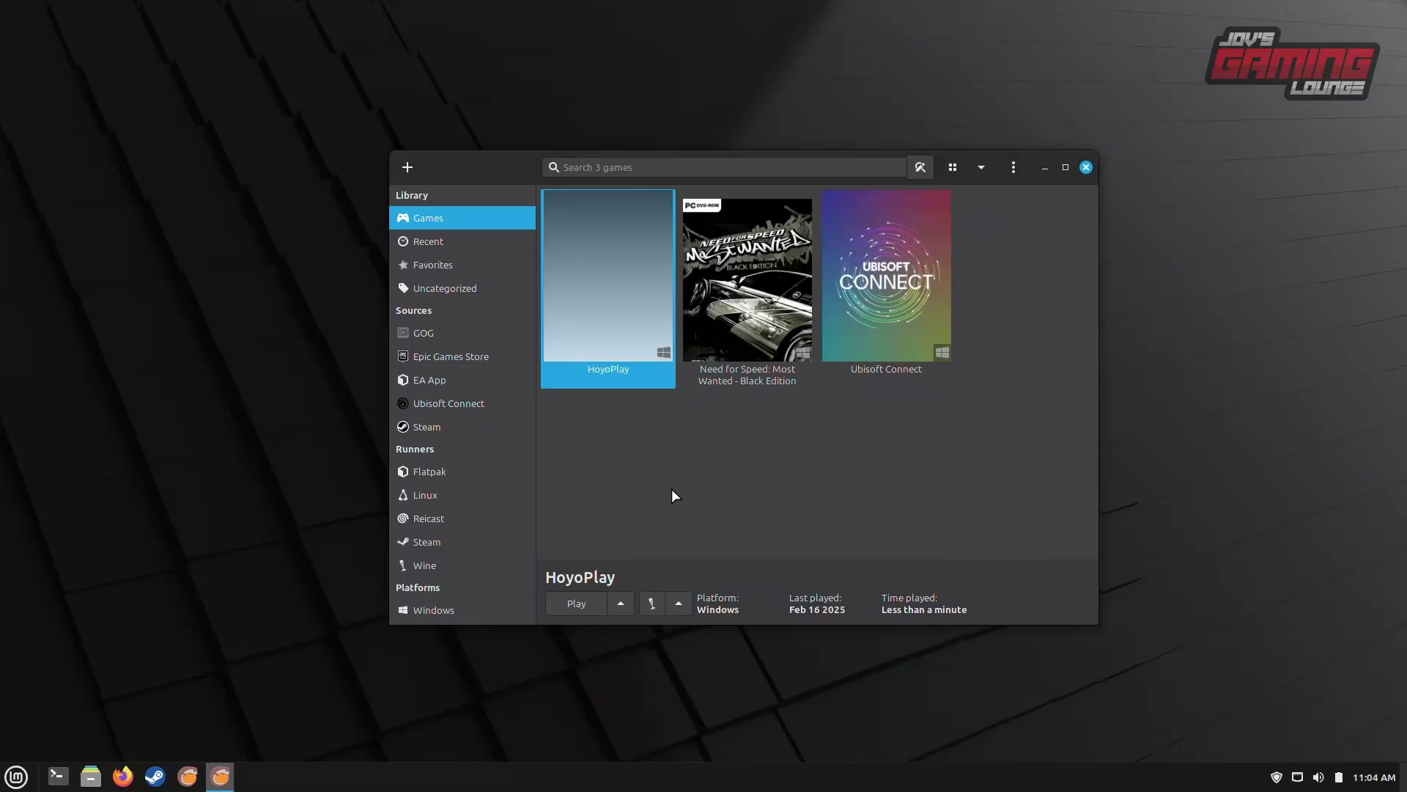
# - Open the system options in Ubisoft Connect's configuration and enable the FPS counter (MangoHud)
pyautogui.click(849, 324)
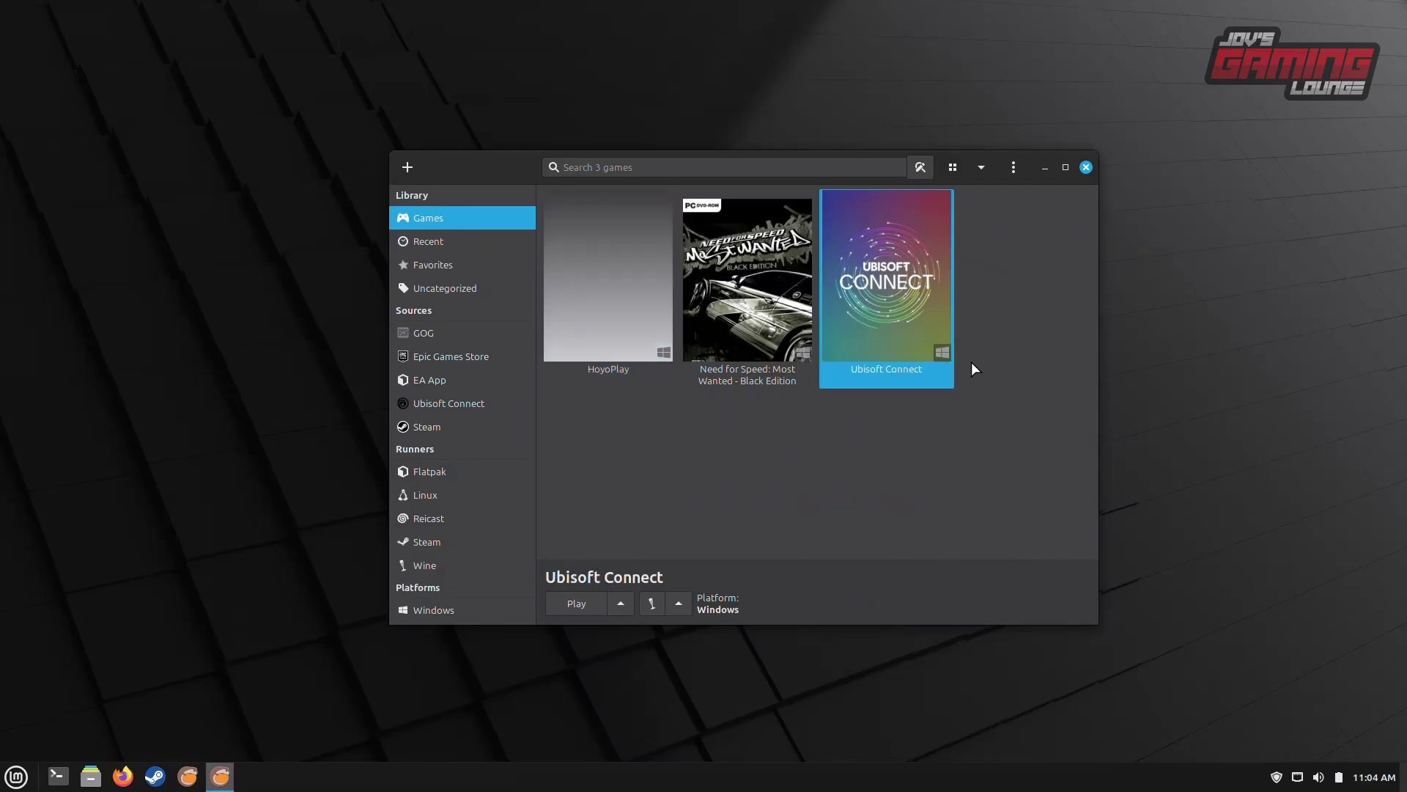
pyautogui.rightClick(863, 254)
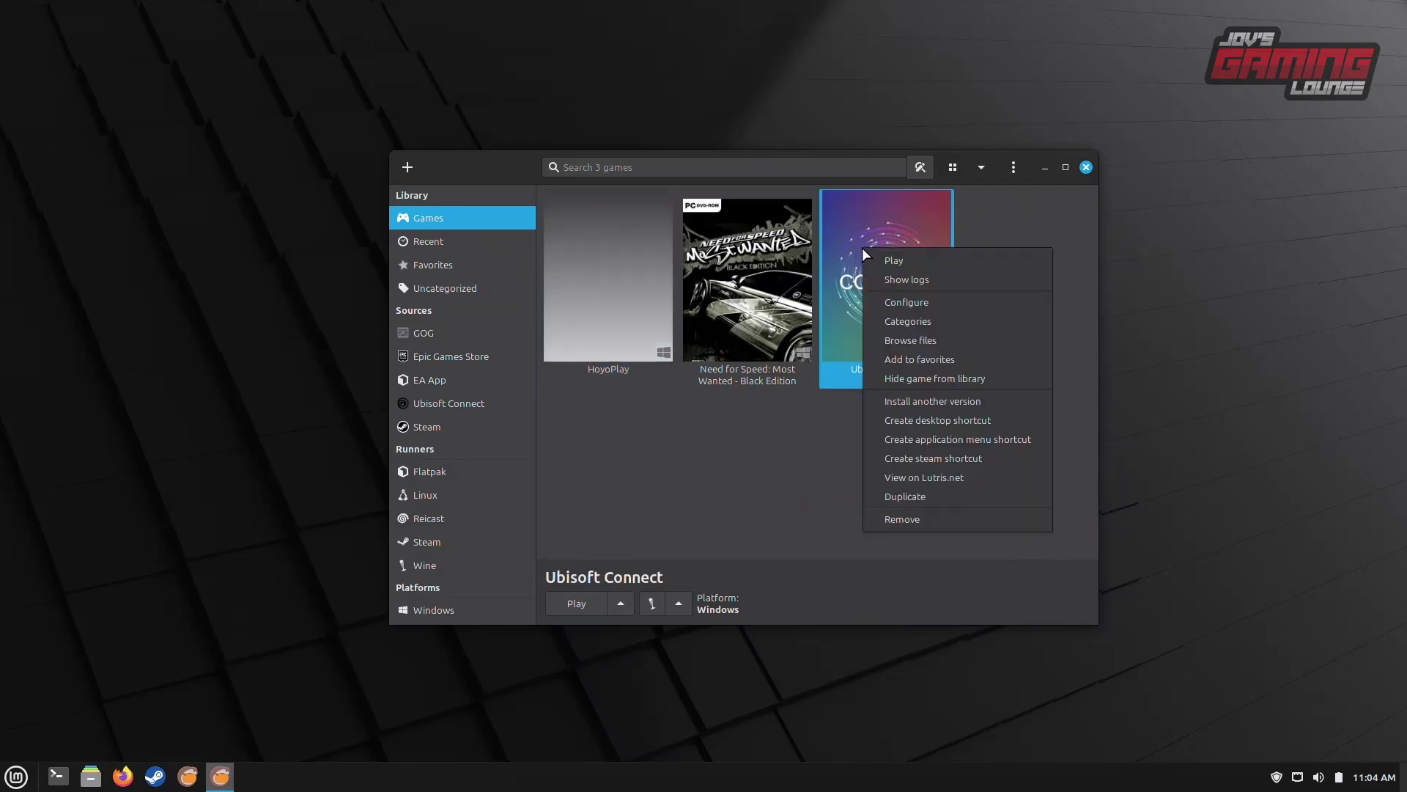
pyautogui.click(900, 305)
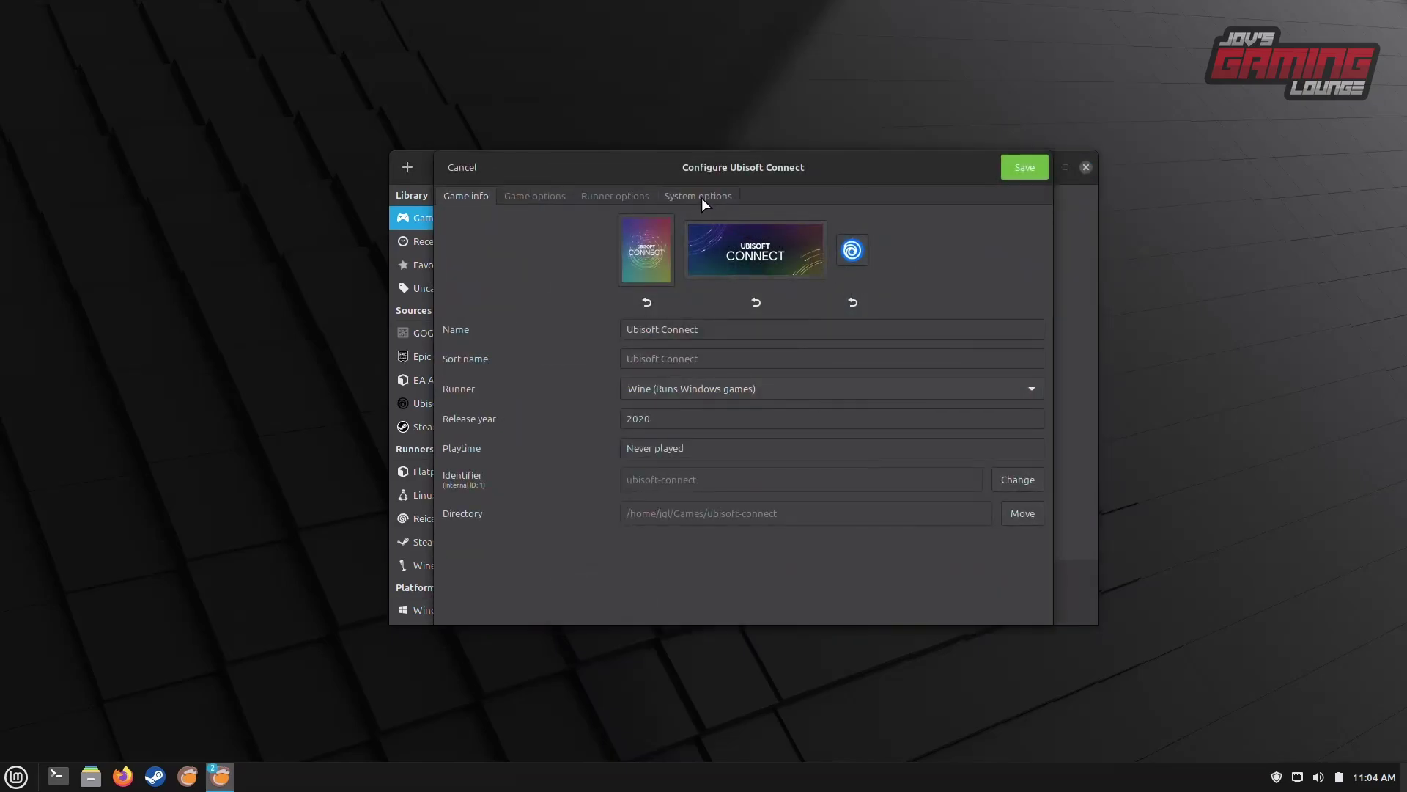
pyautogui.click(701, 197)
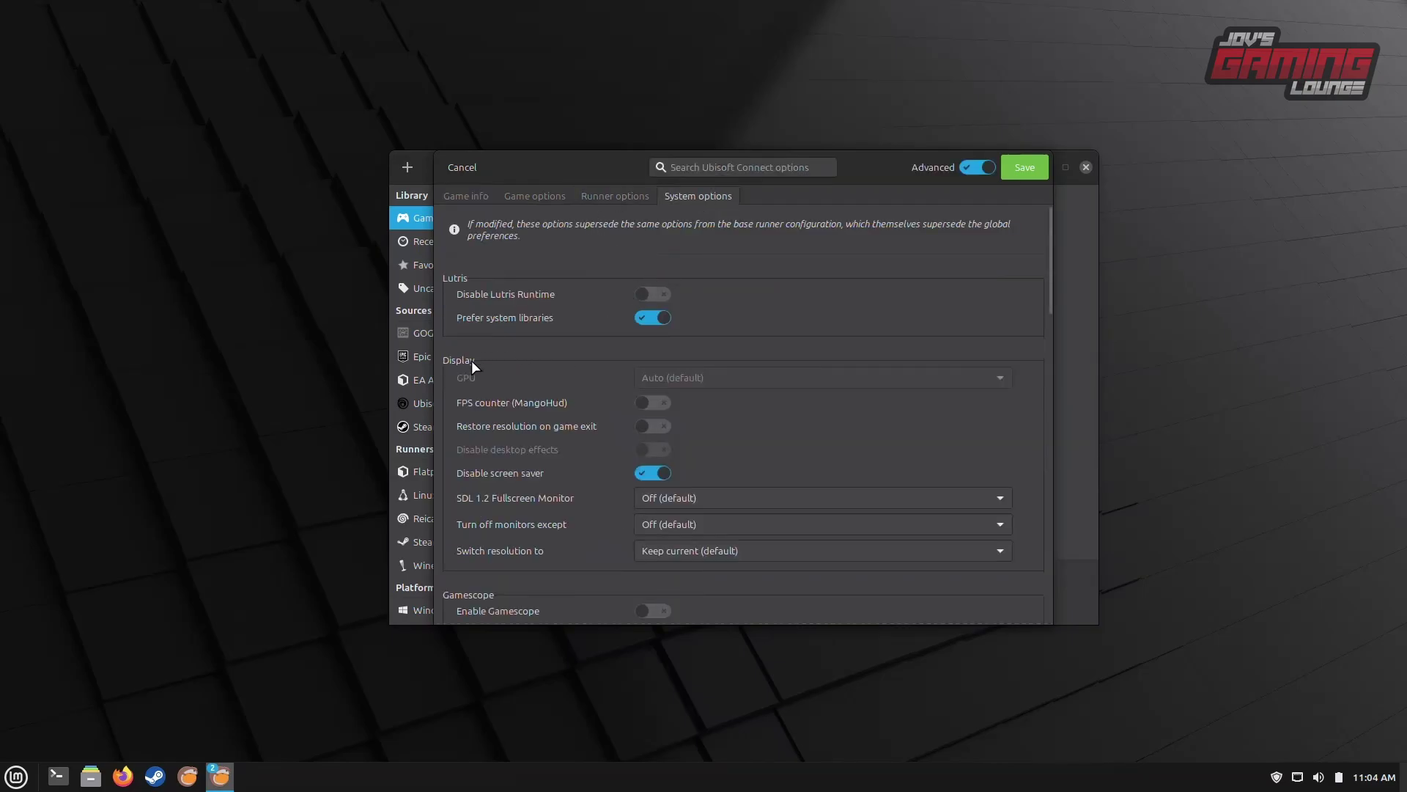
pyautogui.click(640, 405)
# - Enable Gamescope for Ubisoft Connect and set both its output resolution and game resolution to 1920x1080
pyautogui.scroll(-5, 583, 375)
pyautogui.scroll(-3, 575, 356)
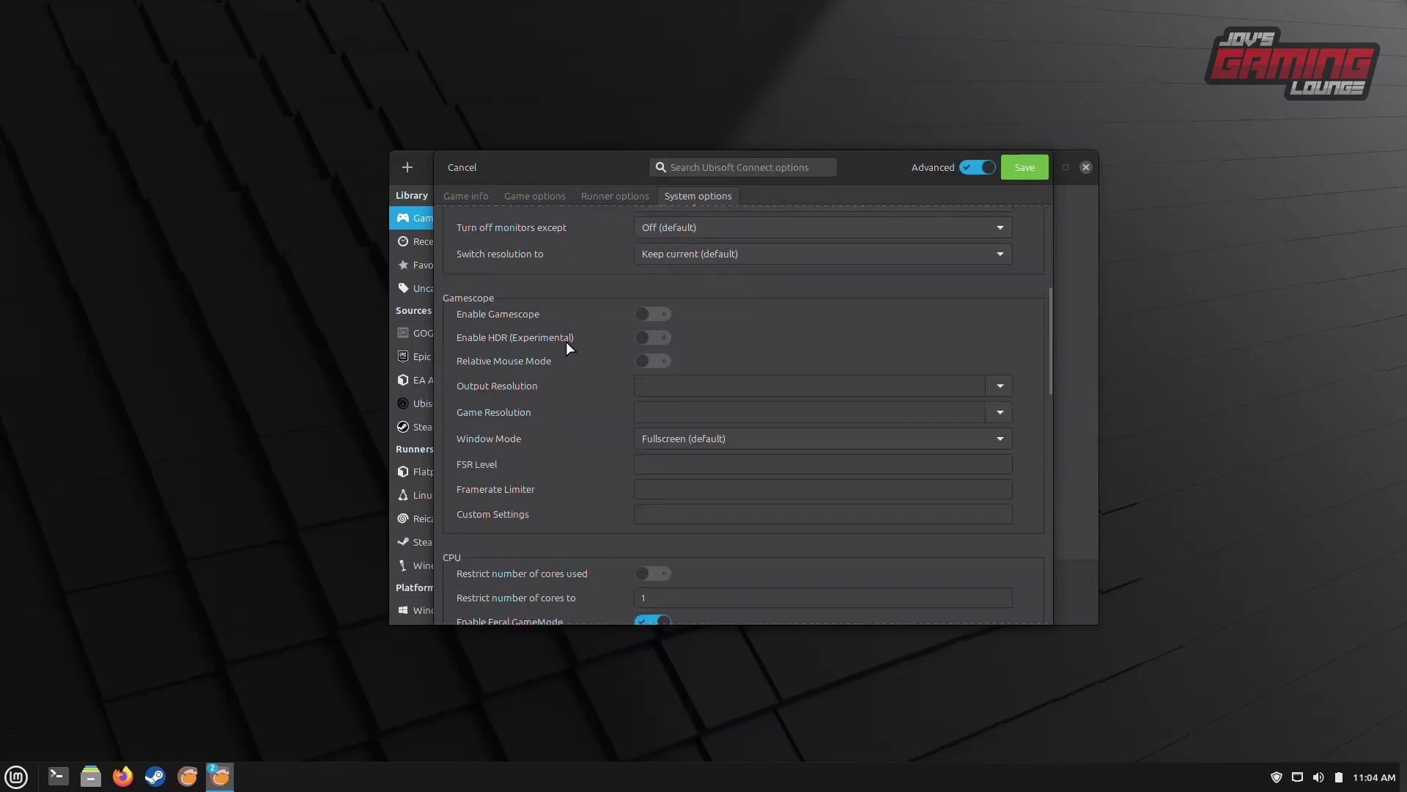
pyautogui.click(648, 319)
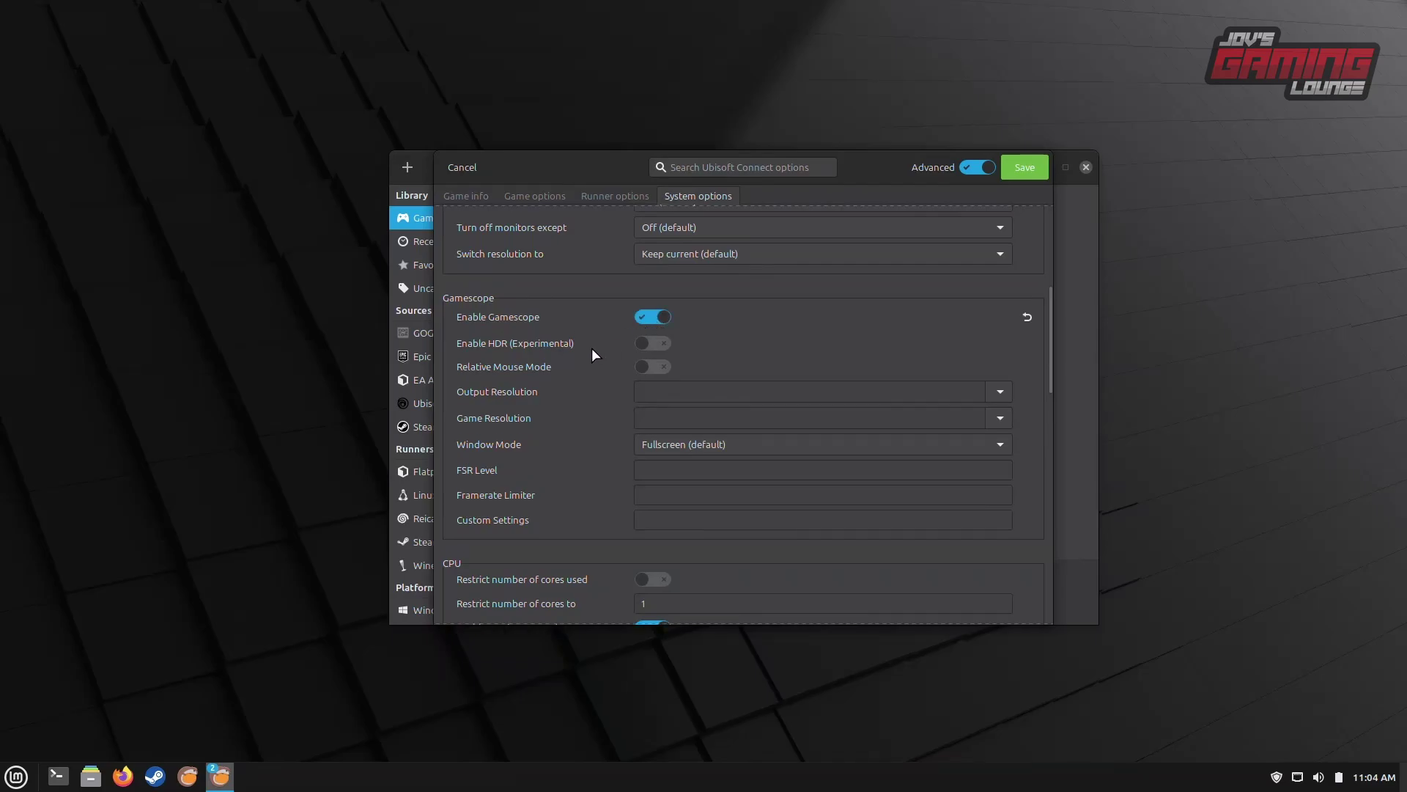
pyautogui.click(1008, 395)
pyautogui.click(936, 407)
pyautogui.click(989, 421)
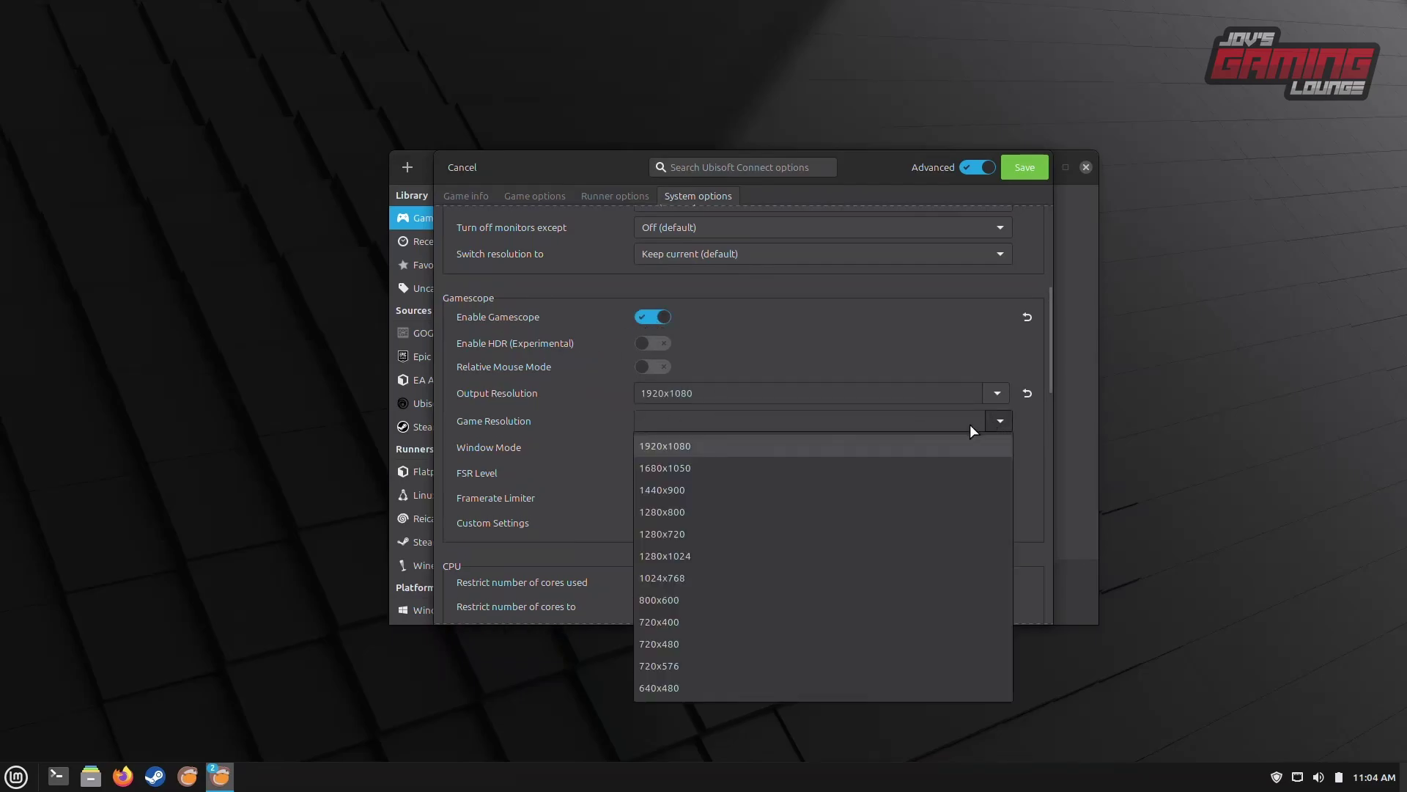
pyautogui.click(922, 447)
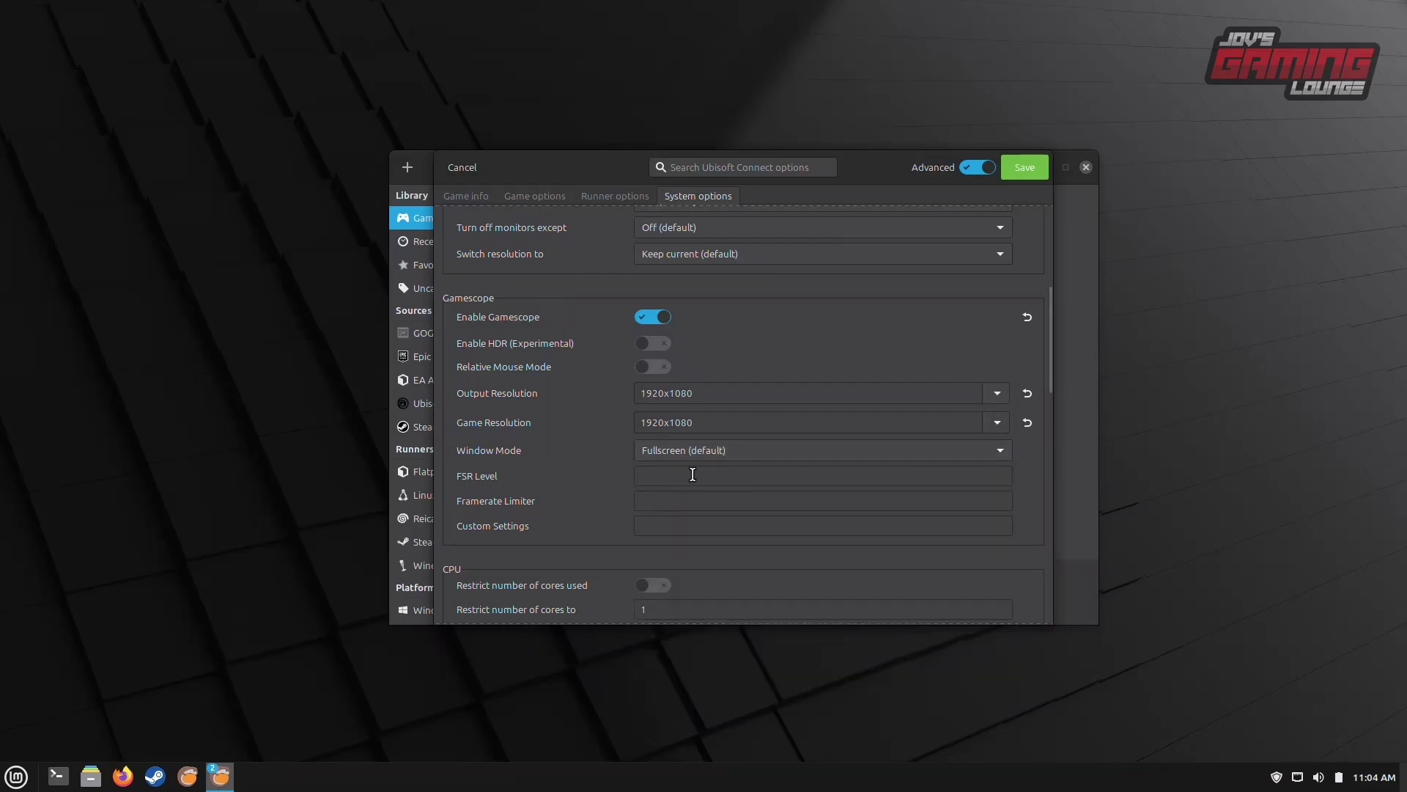
# - Examine the explanations of the Gamescope FSR Level, Custom Settings, Window Mode and Enable HDR options
pyautogui.moveTo(692, 475)
pyautogui.moveTo(686, 523)
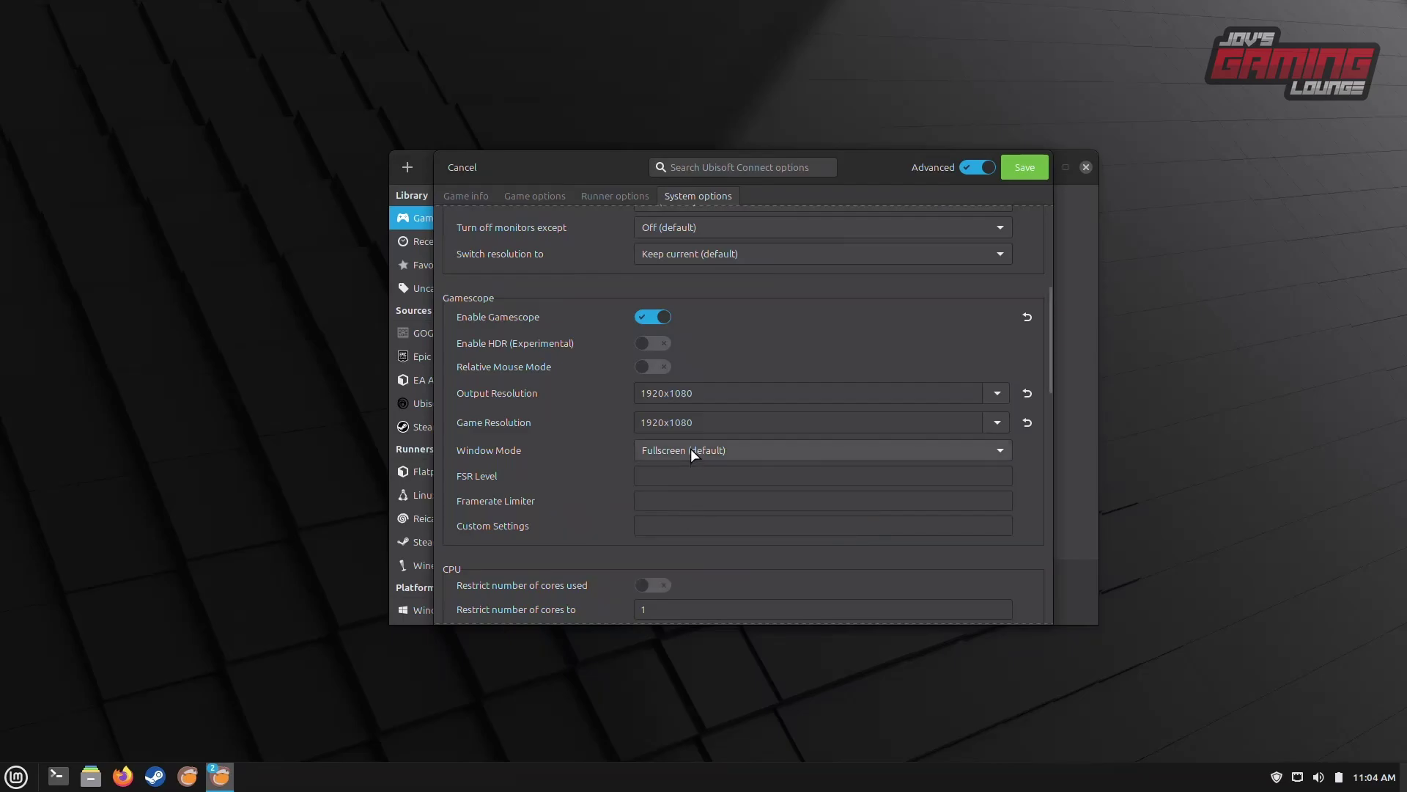
pyautogui.moveTo(690, 448)
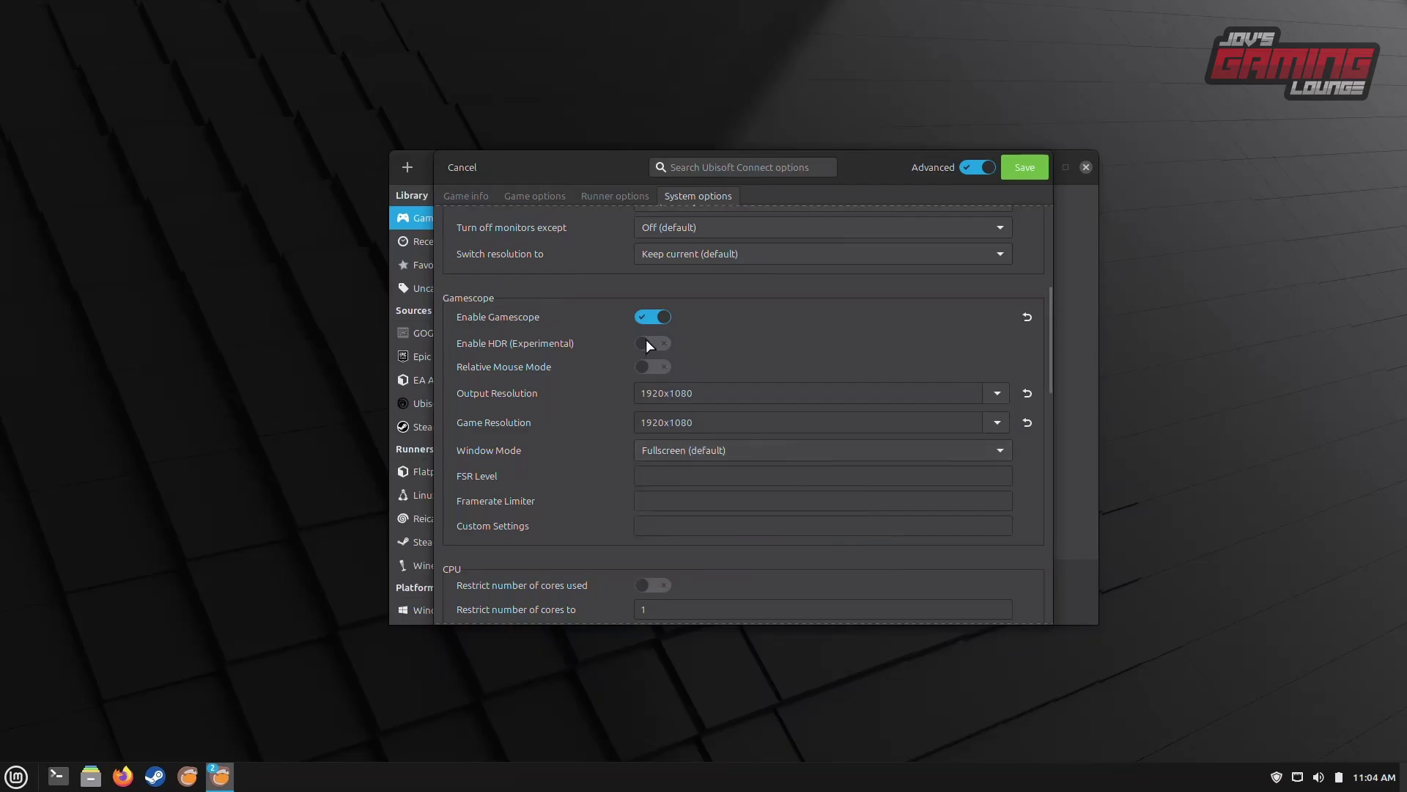
pyautogui.moveTo(650, 344)
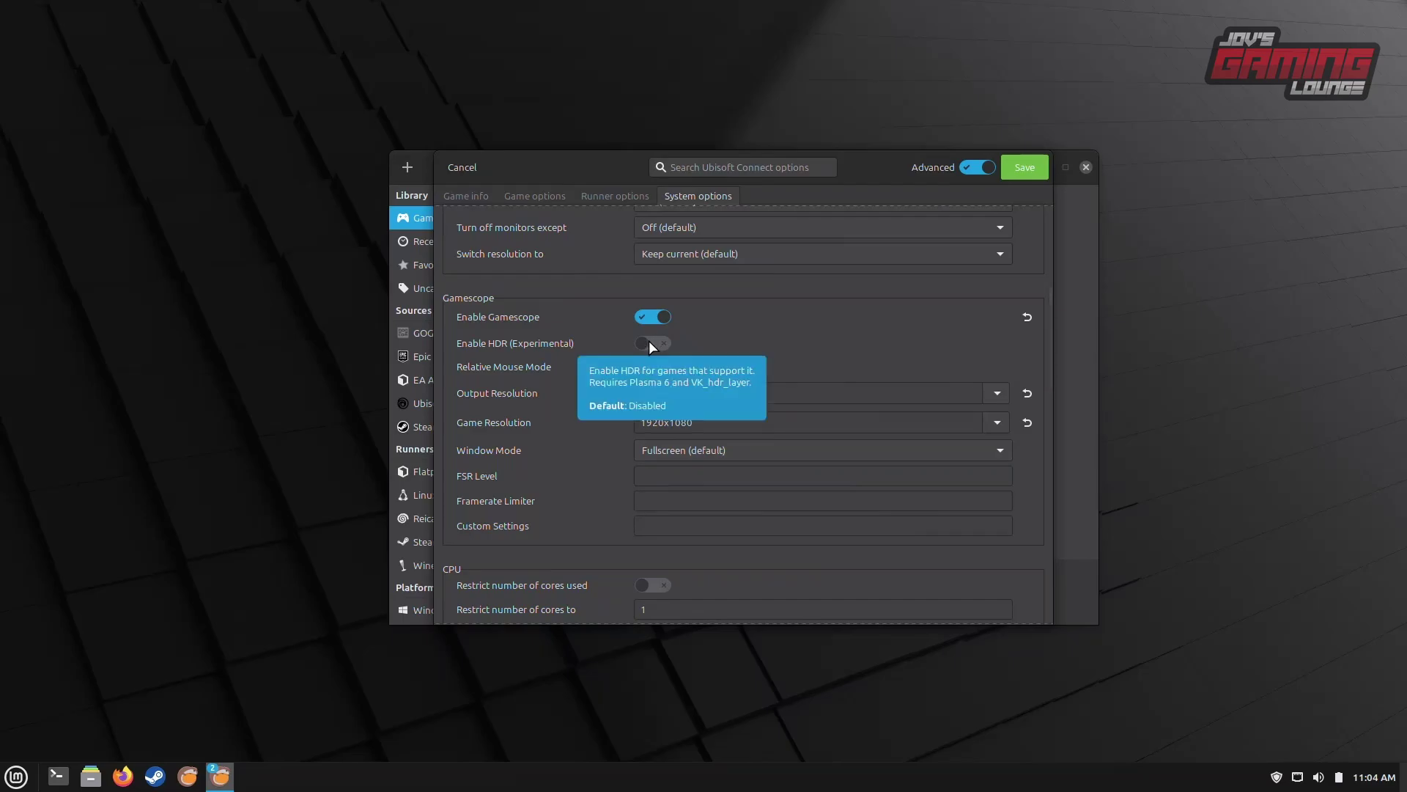